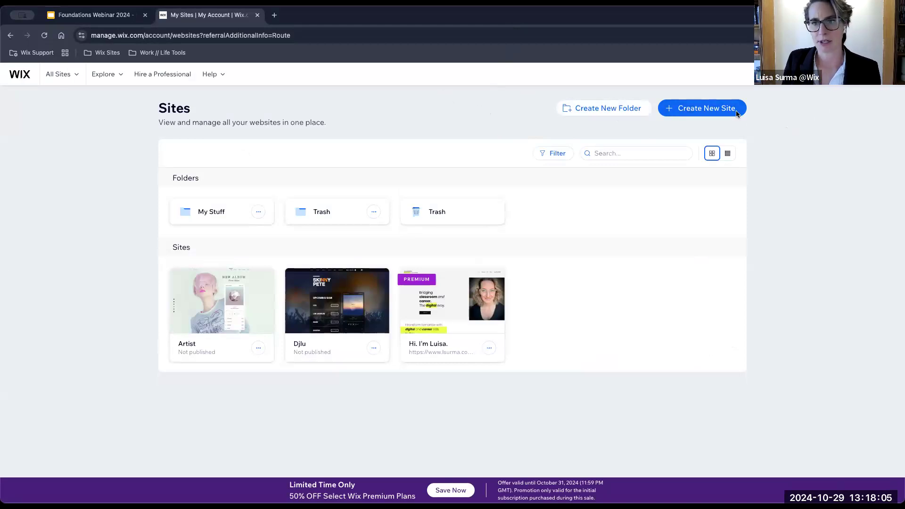
Create a new site on the Wix Editor, setting it up without the AI chat and skipping the site type question.
click(696, 113)
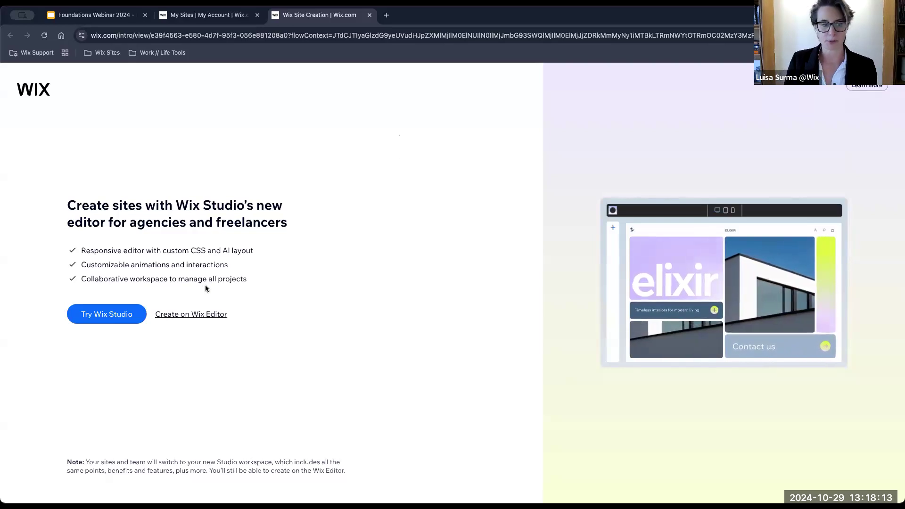
click(204, 320)
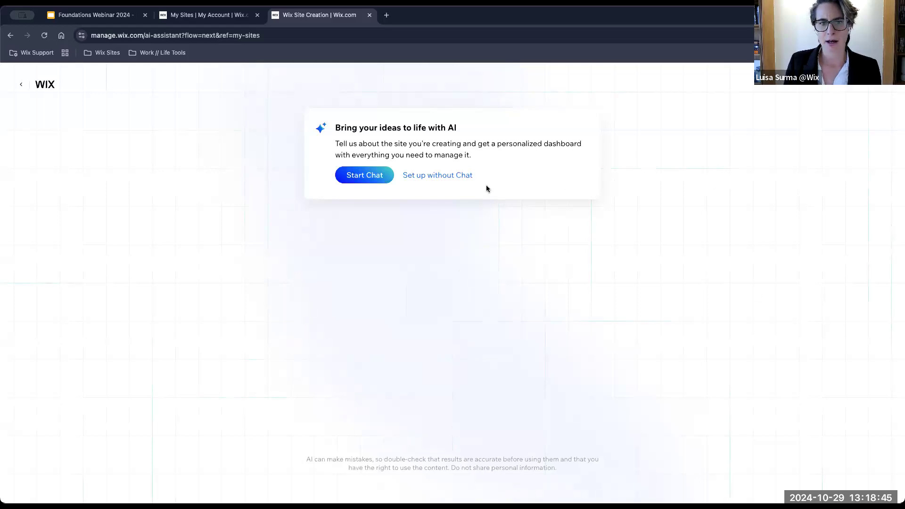
click(438, 177)
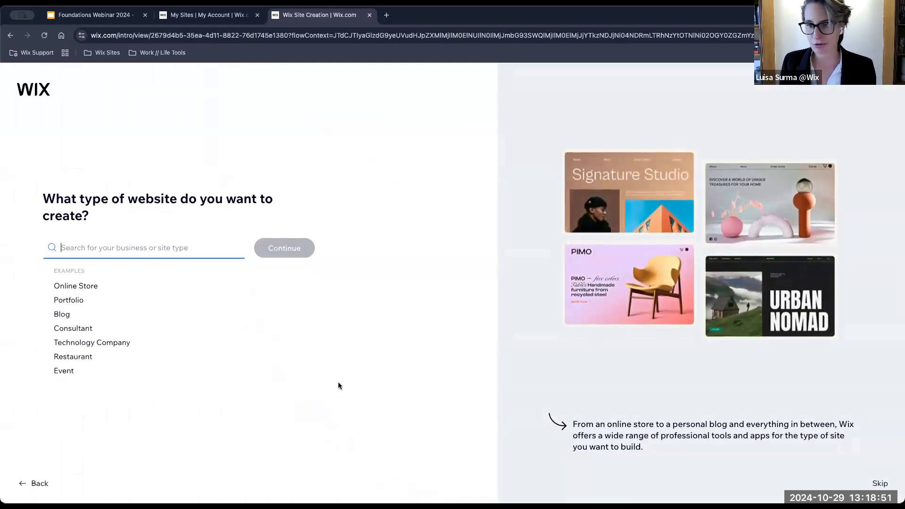
click(882, 486)
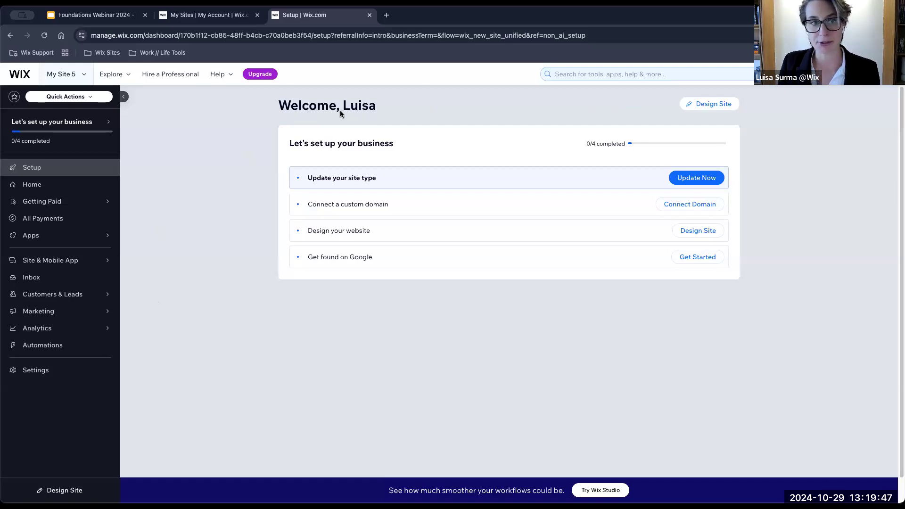
Start designing the site from a template and show the Portfolio & CV designs in the Creative category.
click(709, 106)
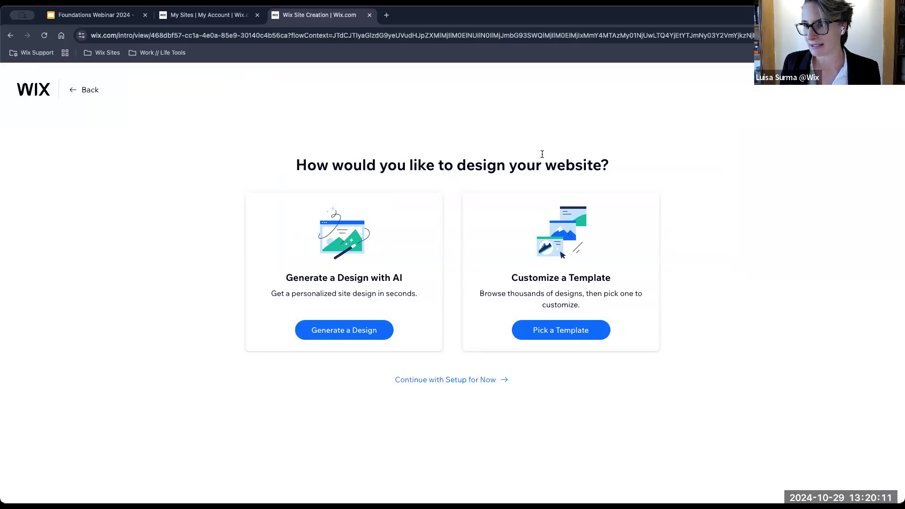
click(565, 335)
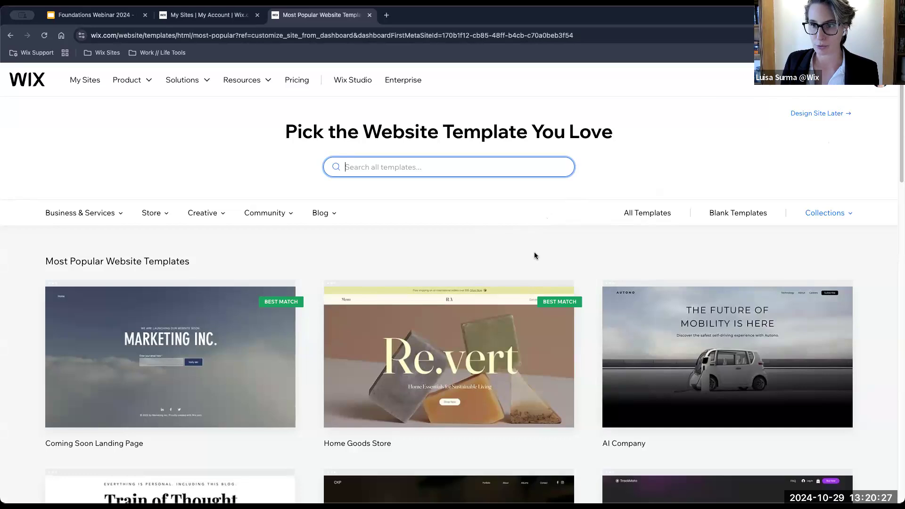
mouse_move(112, 217)
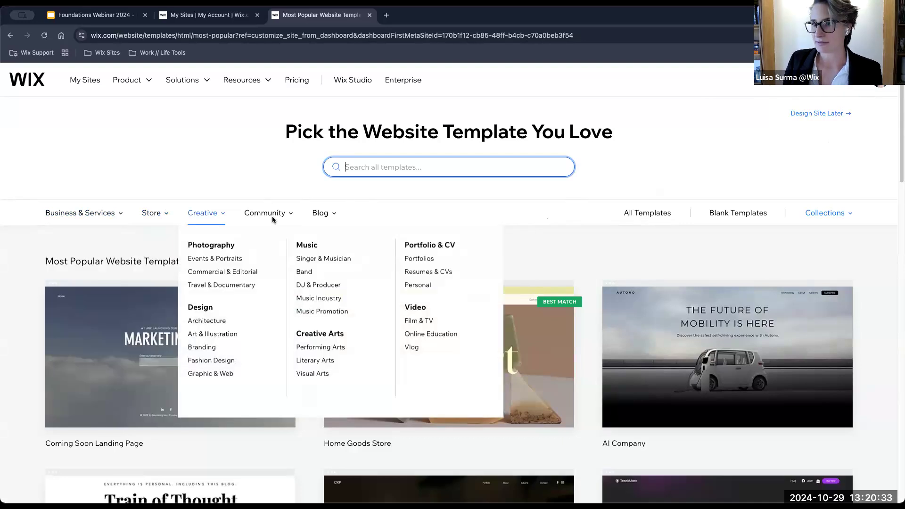
mouse_move(318, 213)
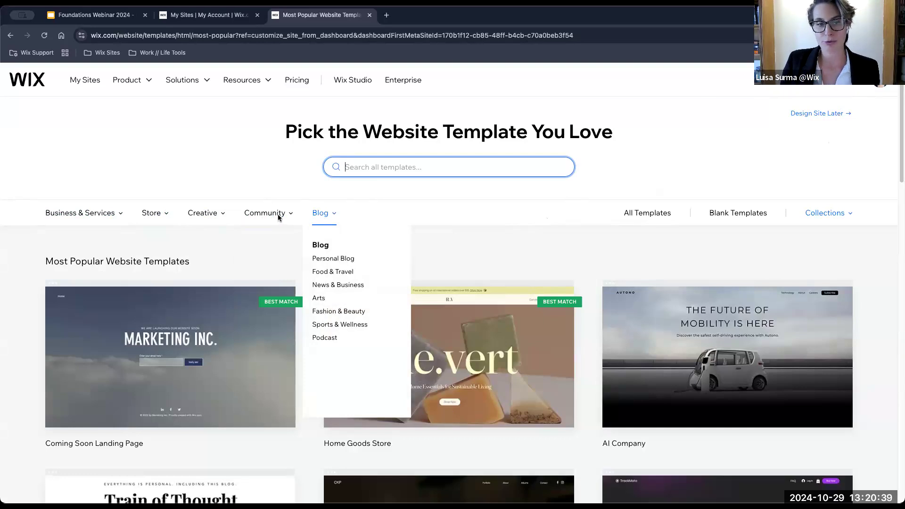
mouse_move(215, 217)
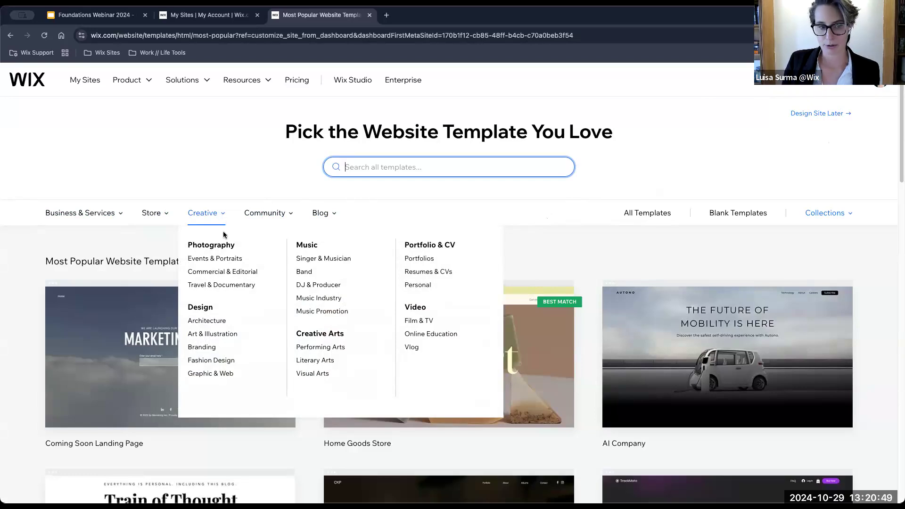
click(427, 246)
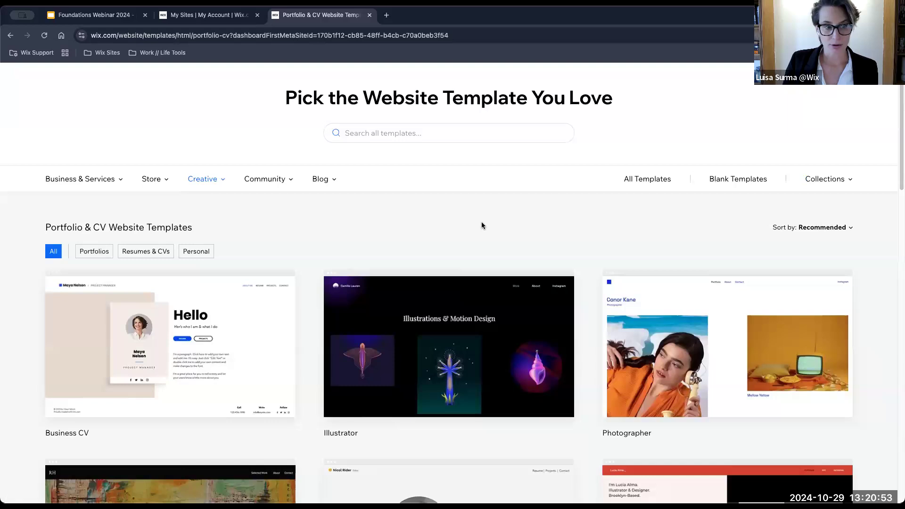
Look through the Portfolio & CV website templates to compare their layouts and styles.
scroll(482, 230, down, 4)
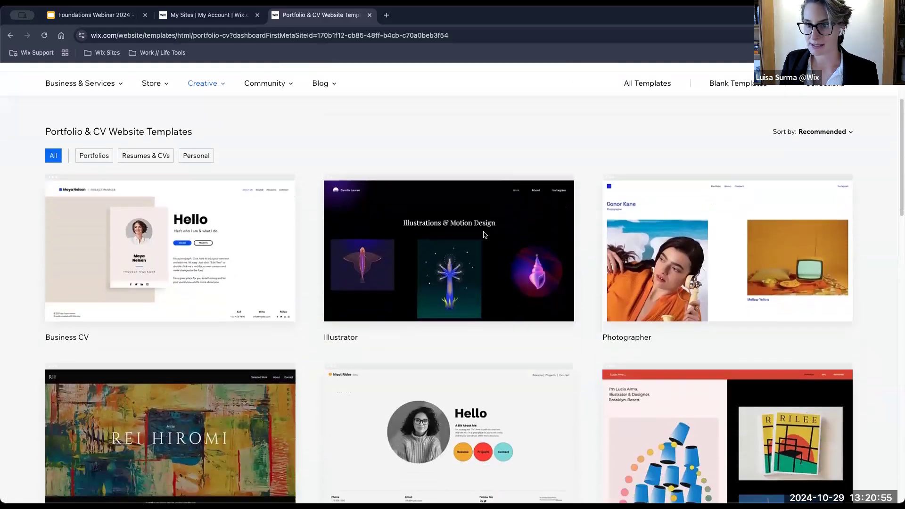
scroll(483, 235, down, 4)
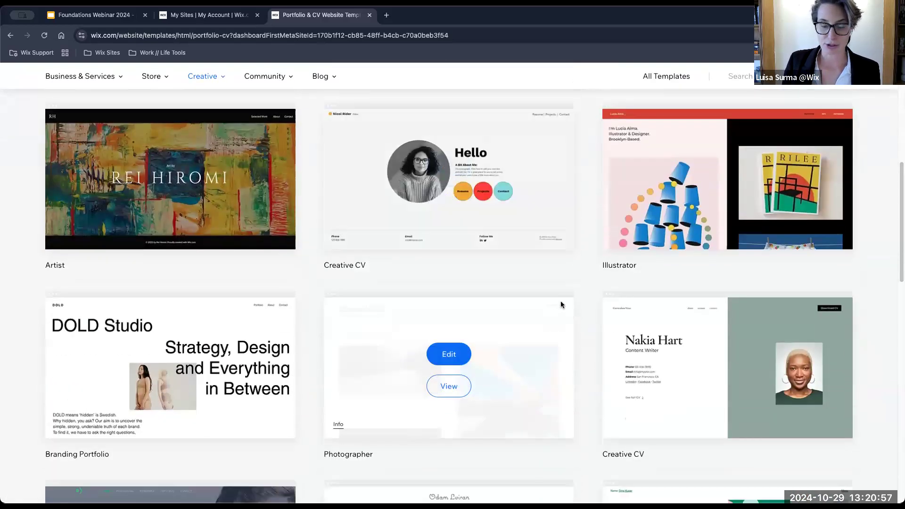
scroll(568, 300, down, 1)
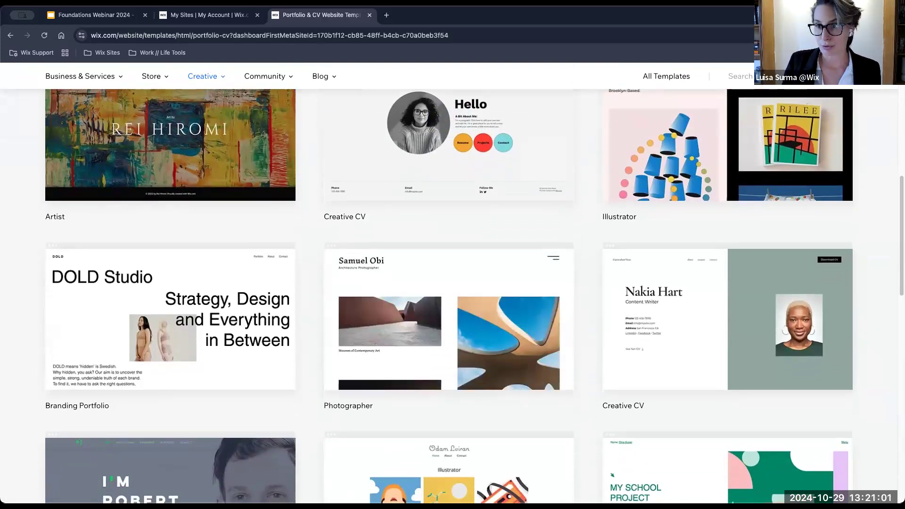
mouse_move(495, 246)
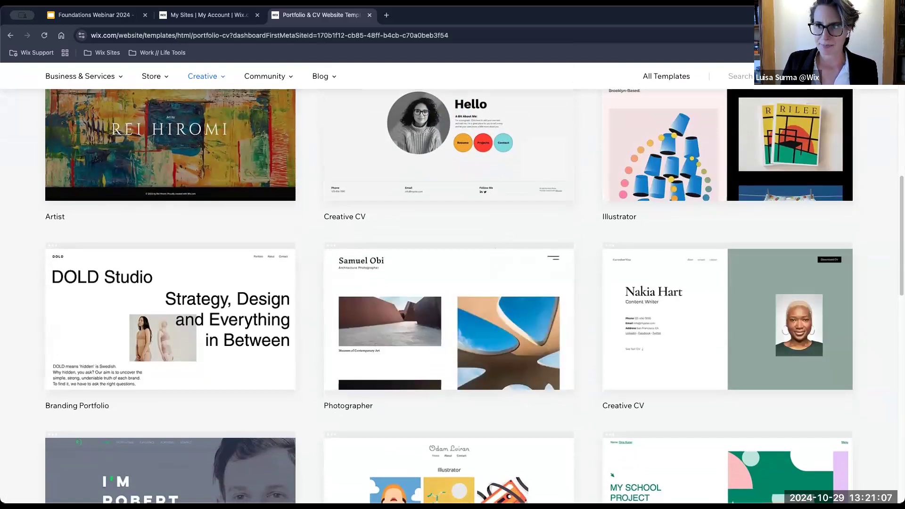
scroll(592, 240, up, 5)
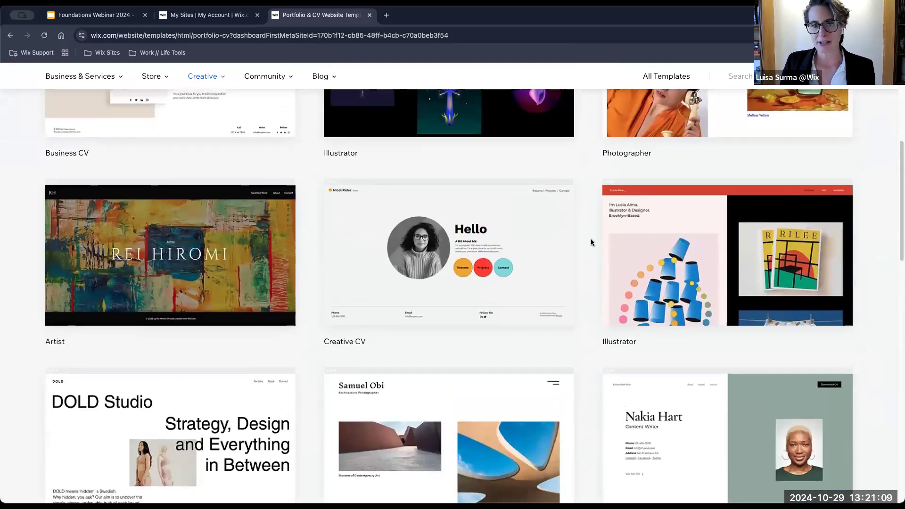
scroll(585, 248, up, 1)
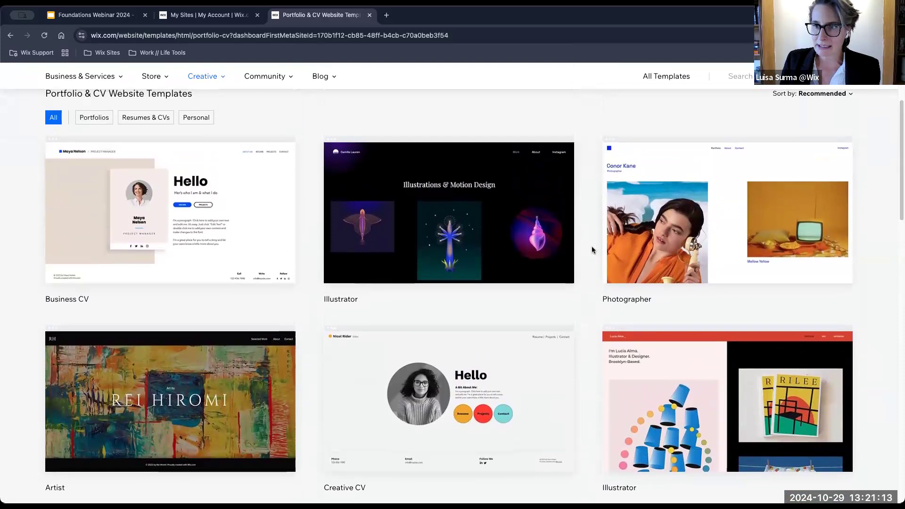
scroll(589, 258, down, 1)
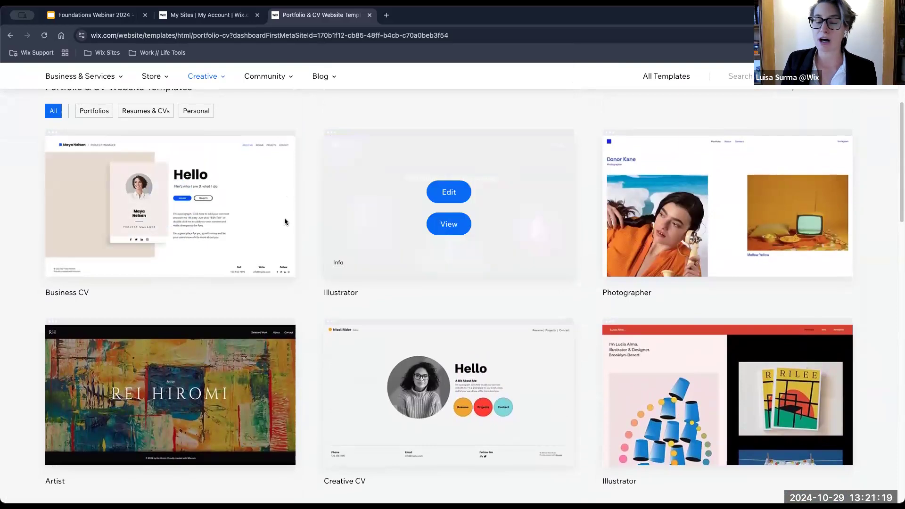
Preview the Photographer template, examine its Portfolio, About and Contact pages, and return to the template list.
mouse_move(686, 253)
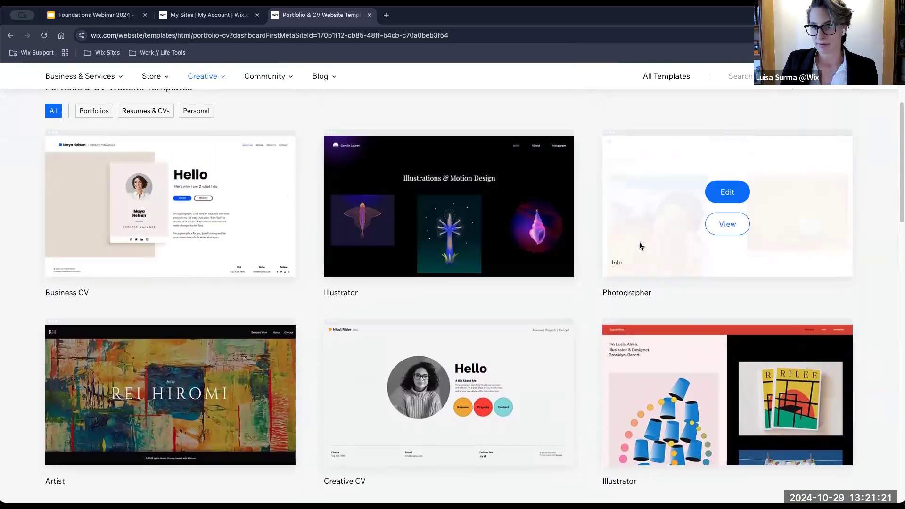
click(729, 224)
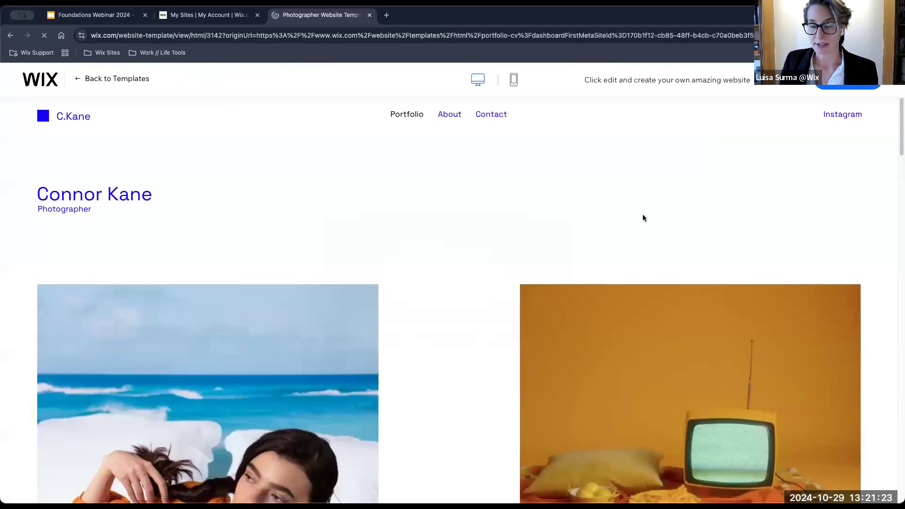
scroll(509, 215, down, 3)
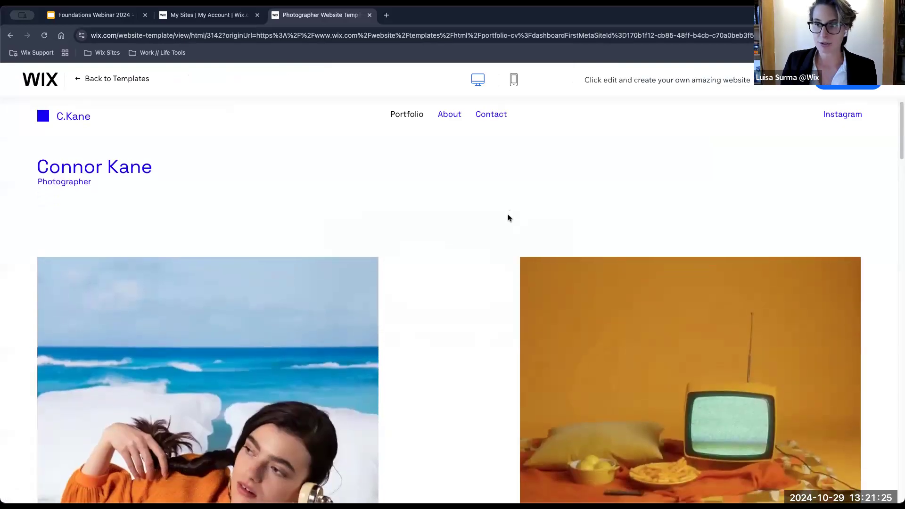
scroll(507, 219, down, 5)
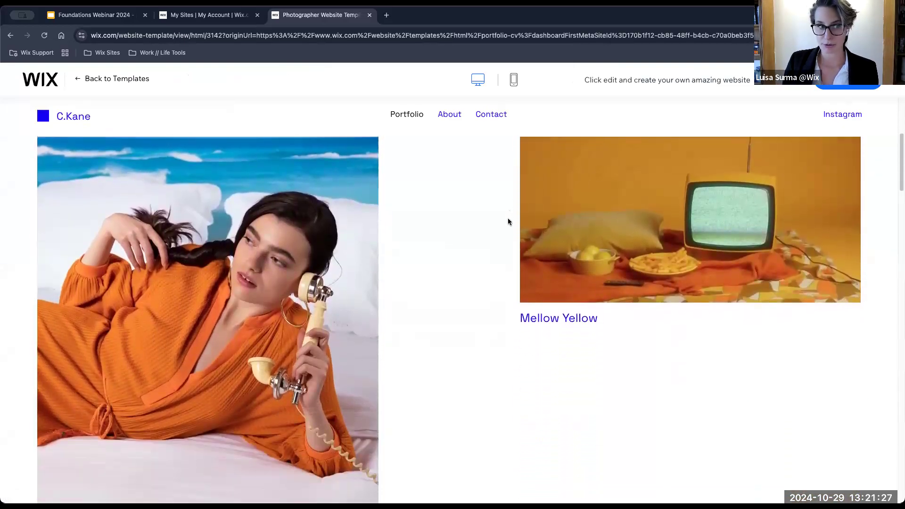
scroll(508, 221, down, 8)
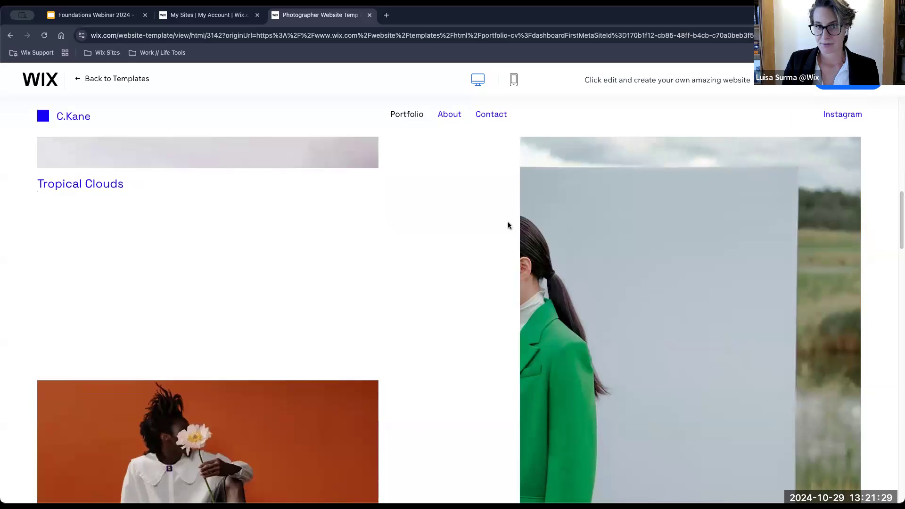
click(452, 115)
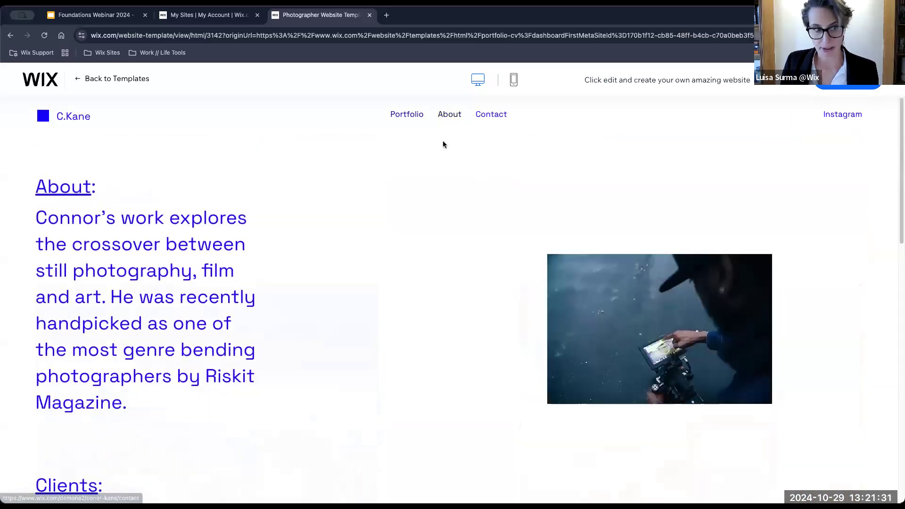
scroll(495, 364, down, 8)
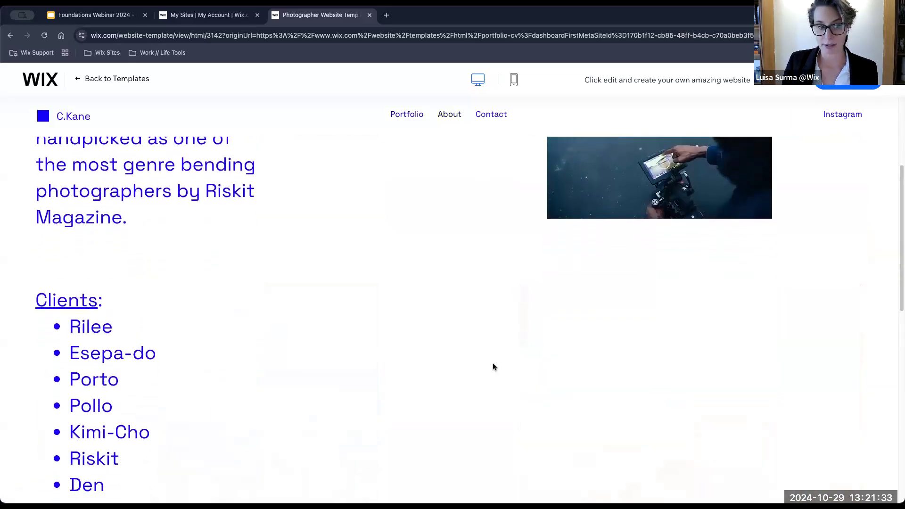
scroll(507, 249, up, 8)
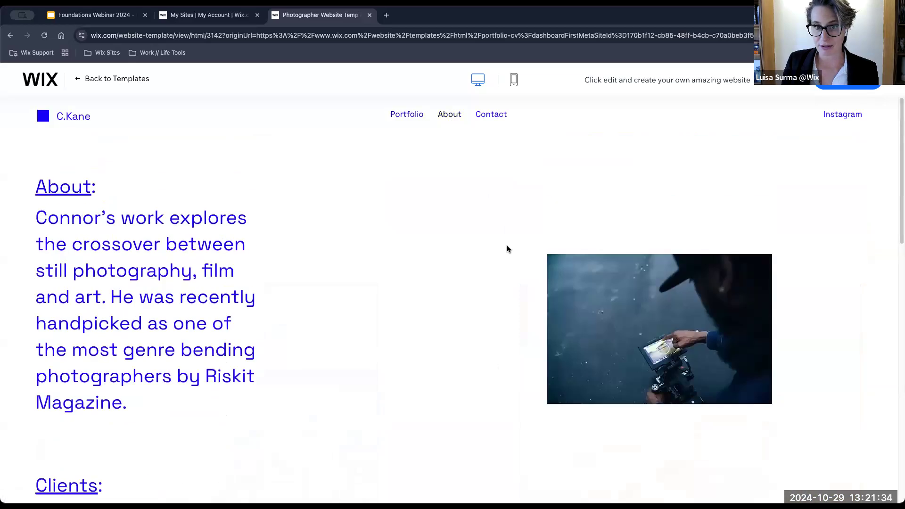
click(493, 119)
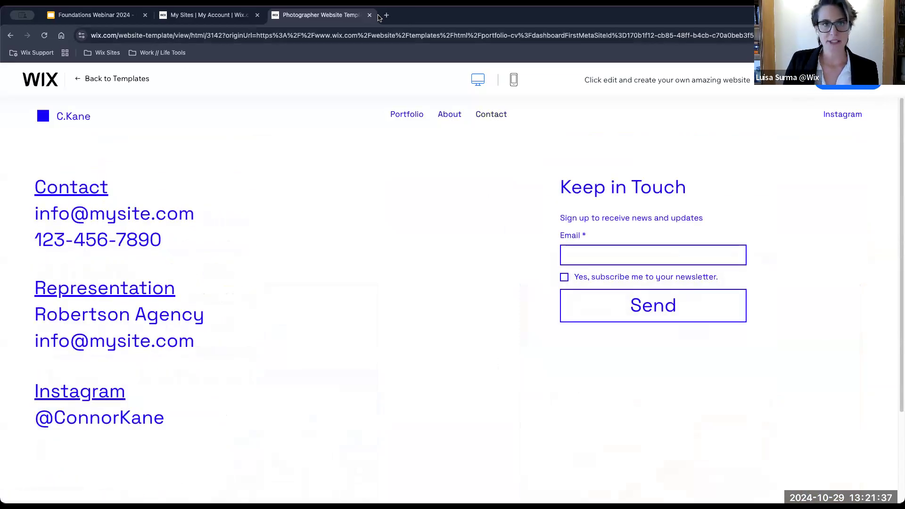
click(117, 79)
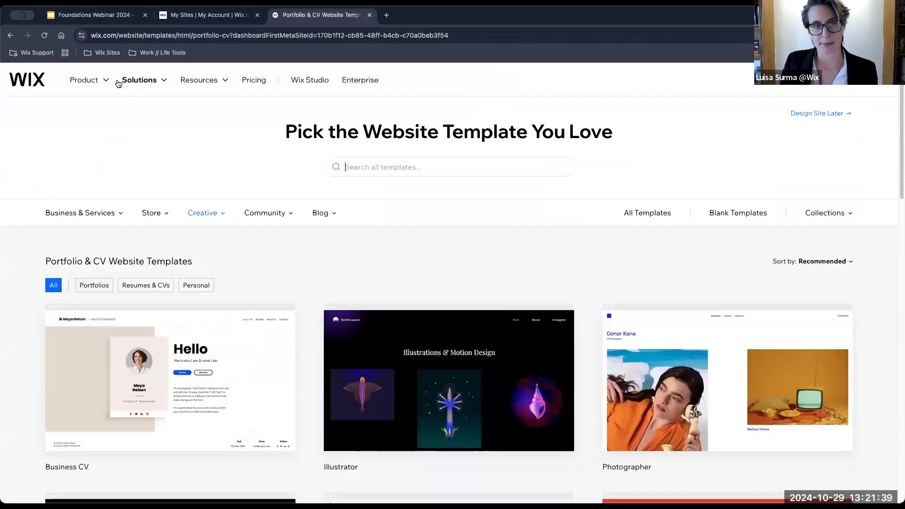
Preview the Illustrator template with the red header and examine its portfolio page in the desktop view.
scroll(511, 258, down, 6)
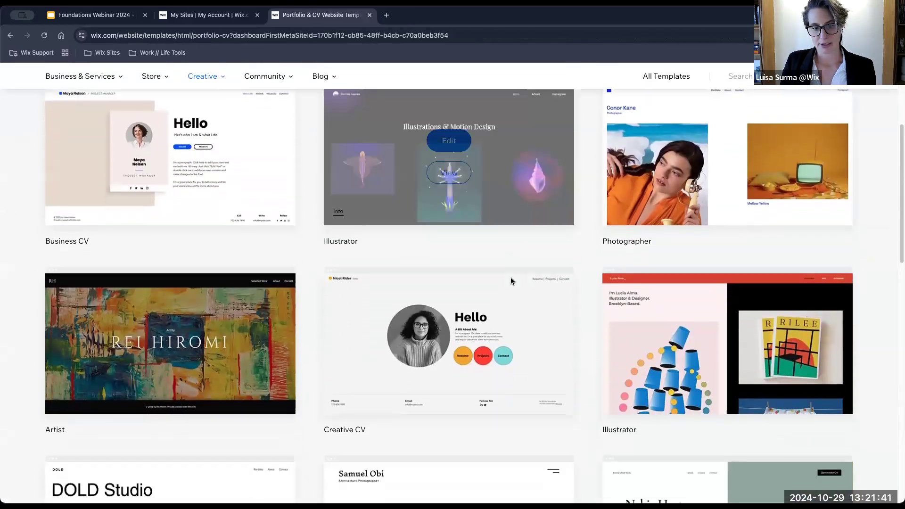
click(728, 282)
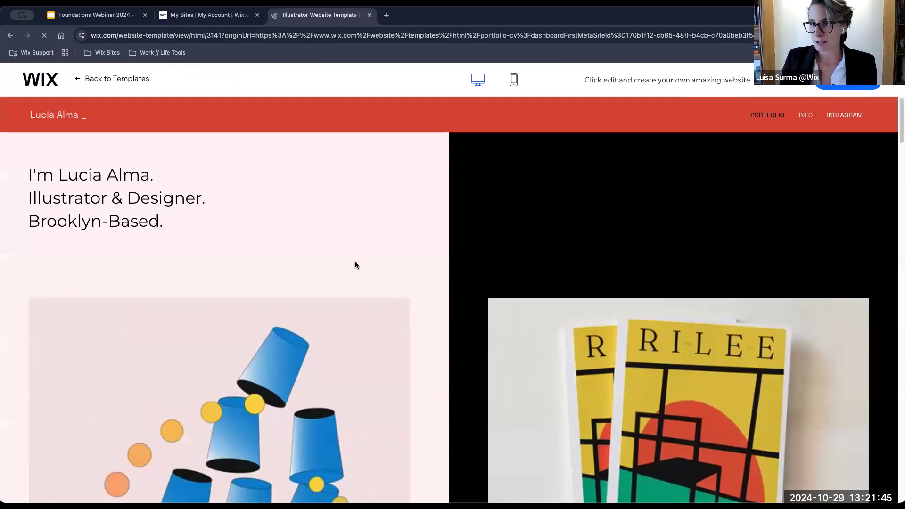
scroll(356, 265, down, 2)
scroll(356, 267, down, 7)
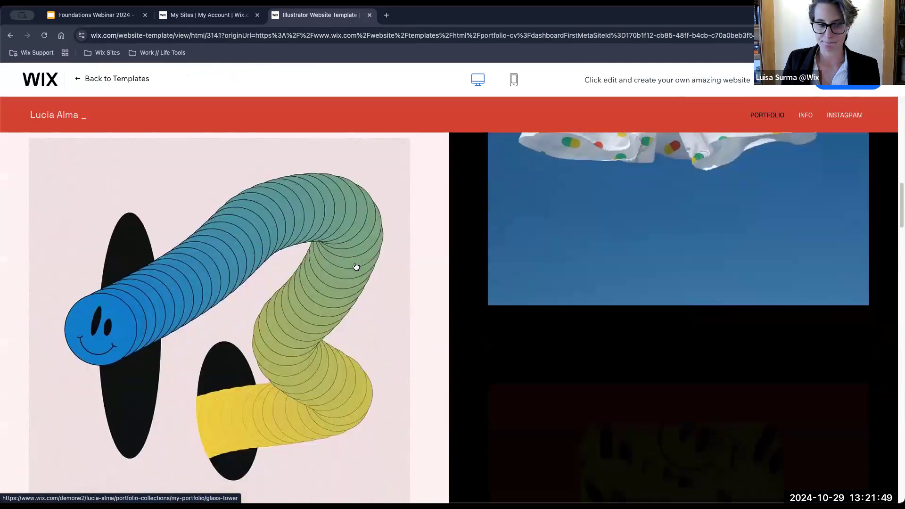
scroll(356, 267, up, 15)
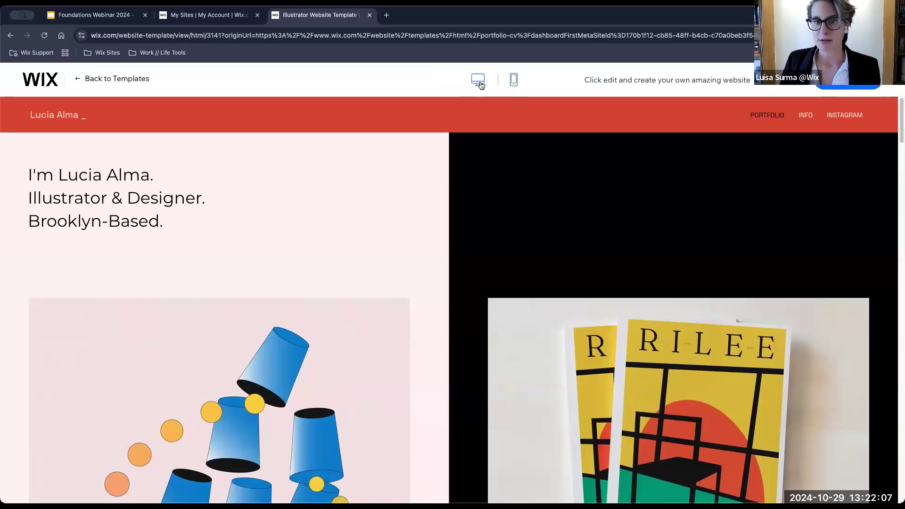
Switch the Illustrator template preview to the mobile view and examine how its portfolio page is laid out.
click(515, 84)
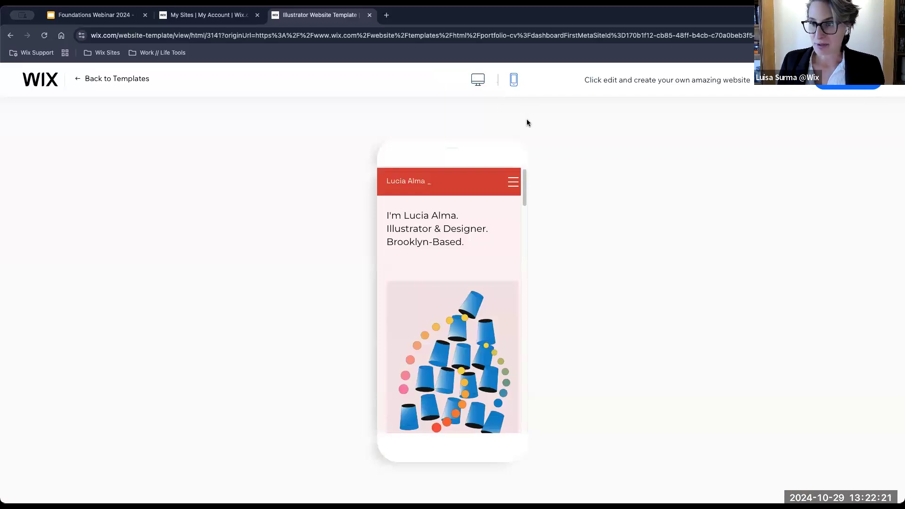
scroll(489, 235, down, 5)
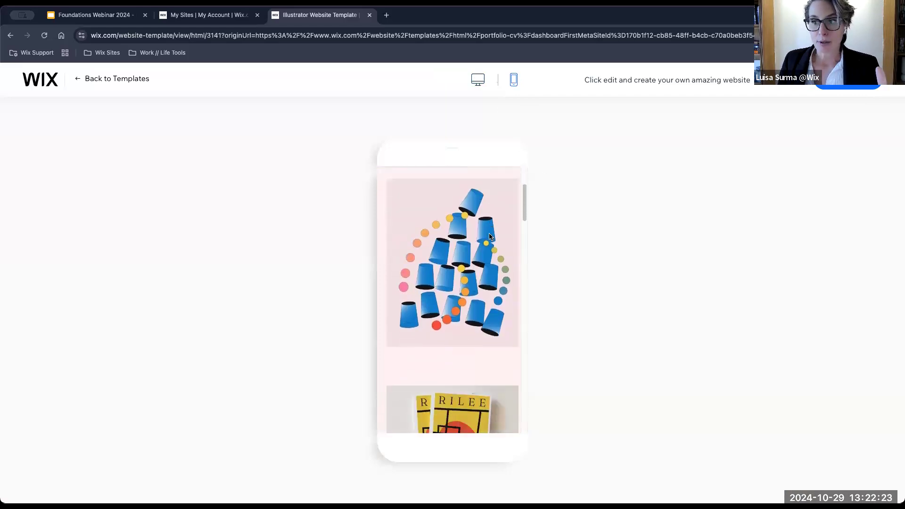
scroll(489, 237, down, 6)
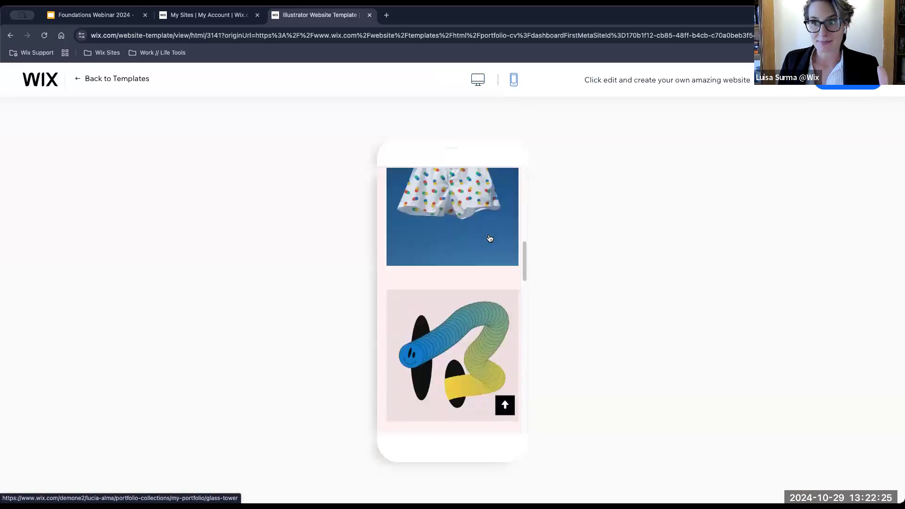
scroll(490, 239, up, 10)
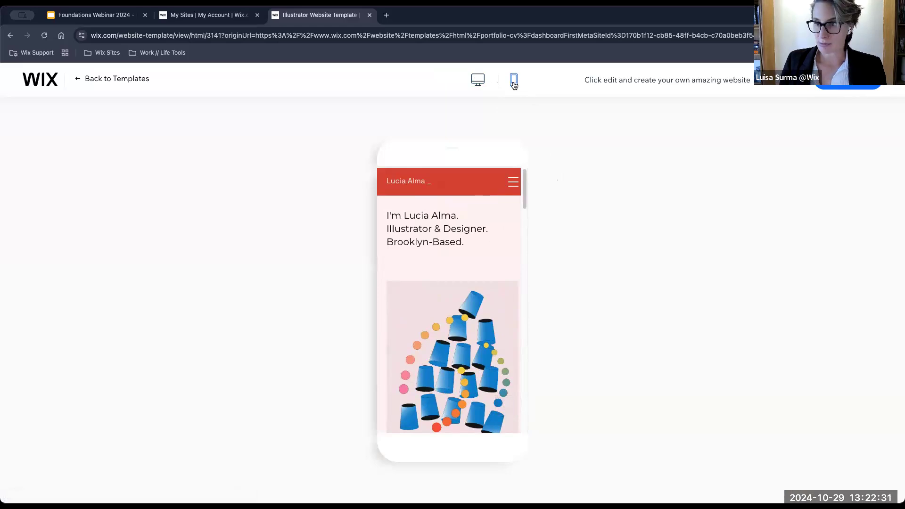
Return from the Illustrator preview to the template list and open the Business CV template for editing.
click(477, 80)
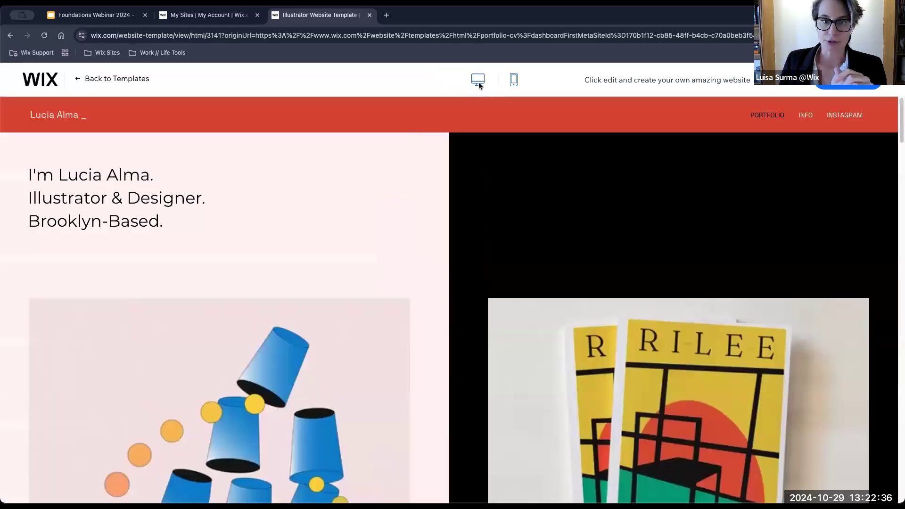
click(129, 81)
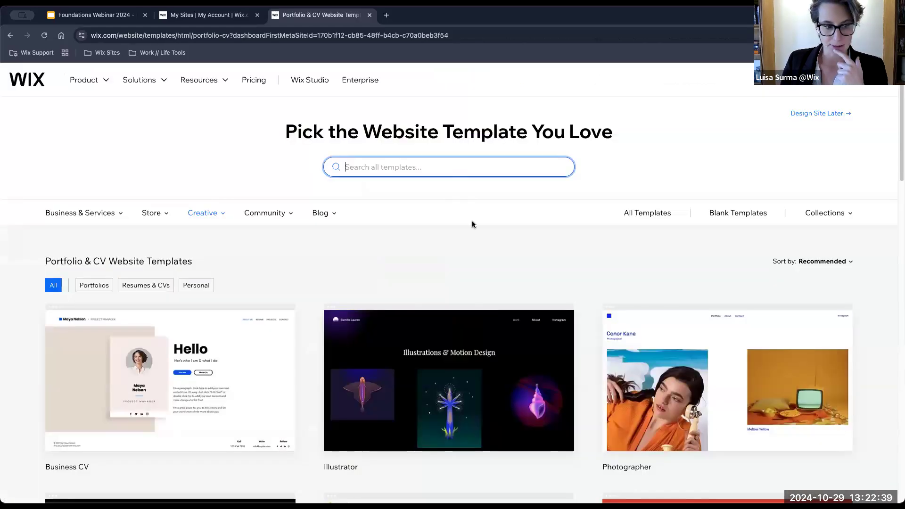
scroll(472, 224, down, 1)
scroll(472, 225, down, 3)
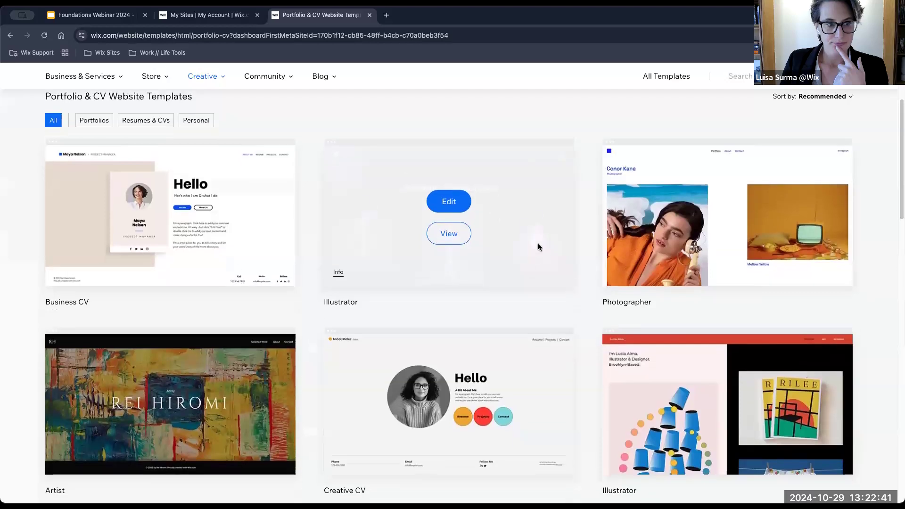
mouse_move(204, 252)
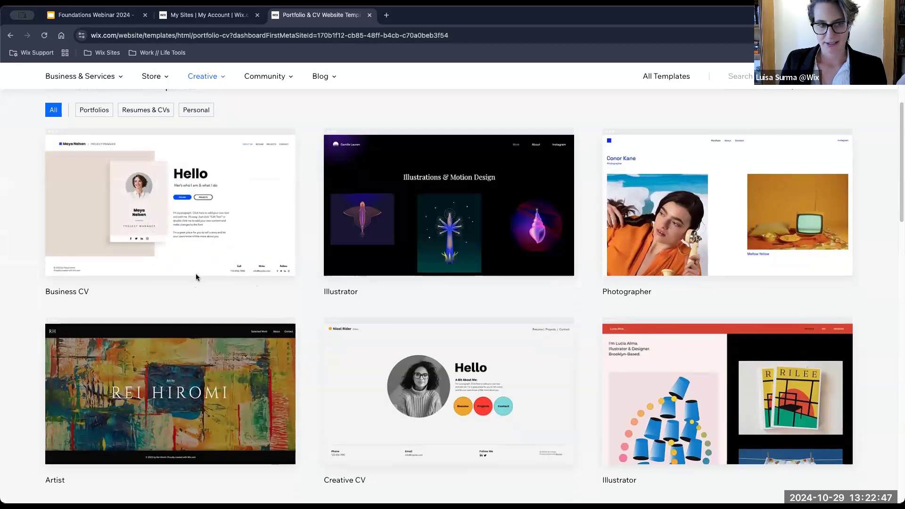
mouse_move(208, 217)
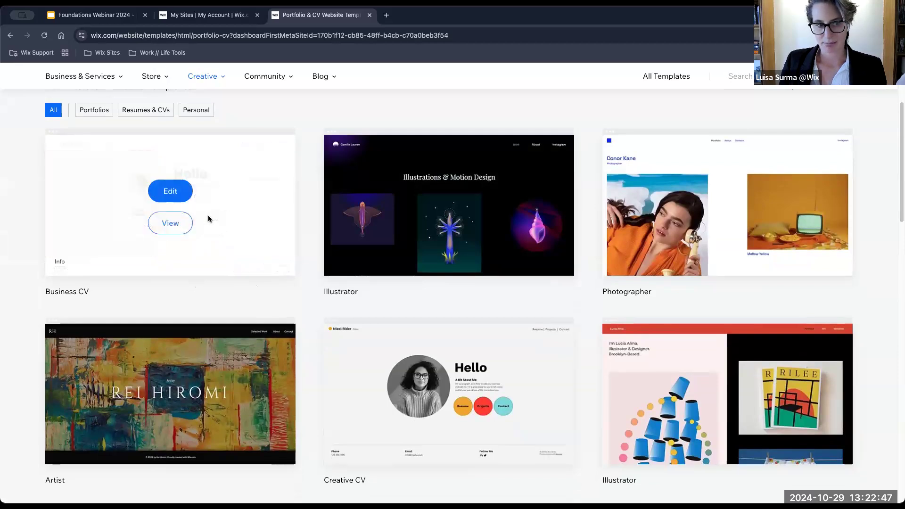
click(170, 193)
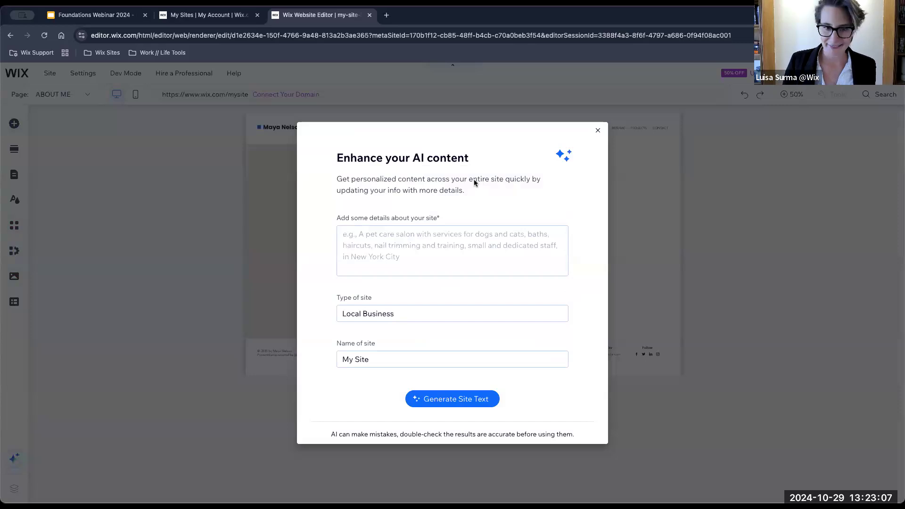
Dismiss the AI content dialog and set the editor zoom to 100%.
click(598, 132)
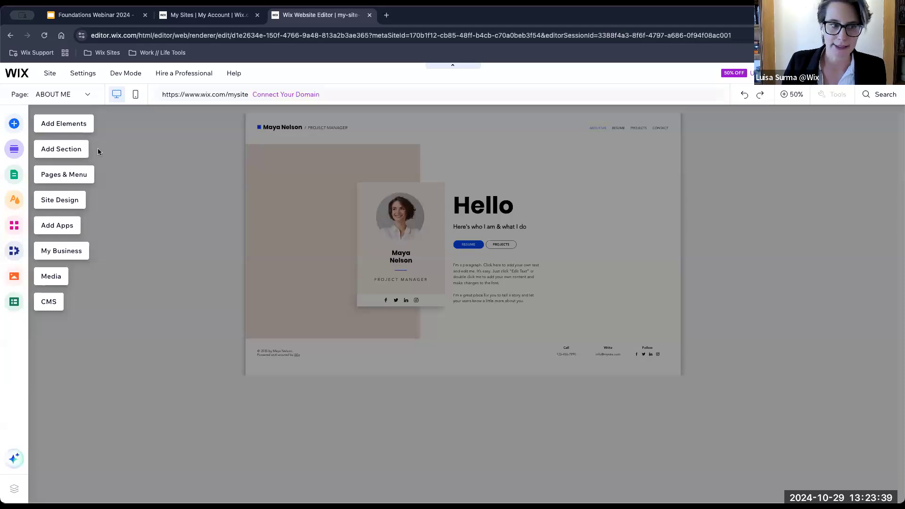
click(795, 96)
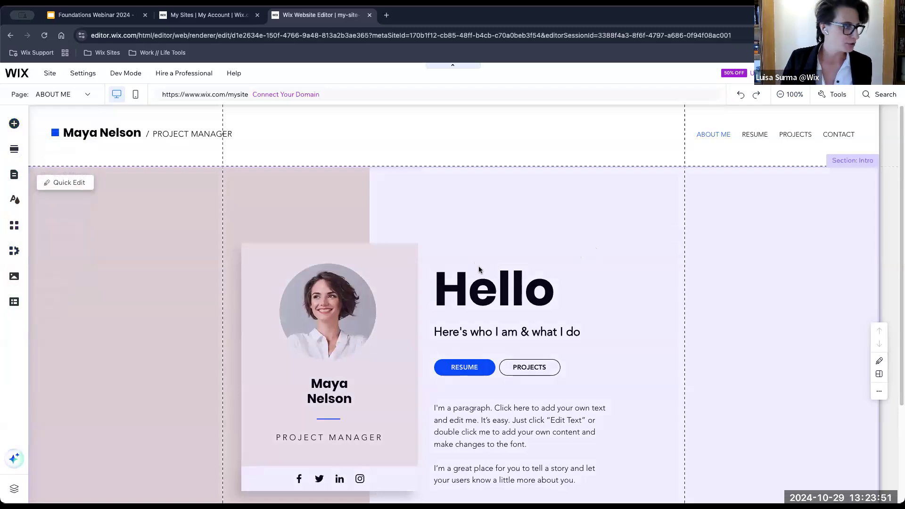
scroll(466, 270, down, 1)
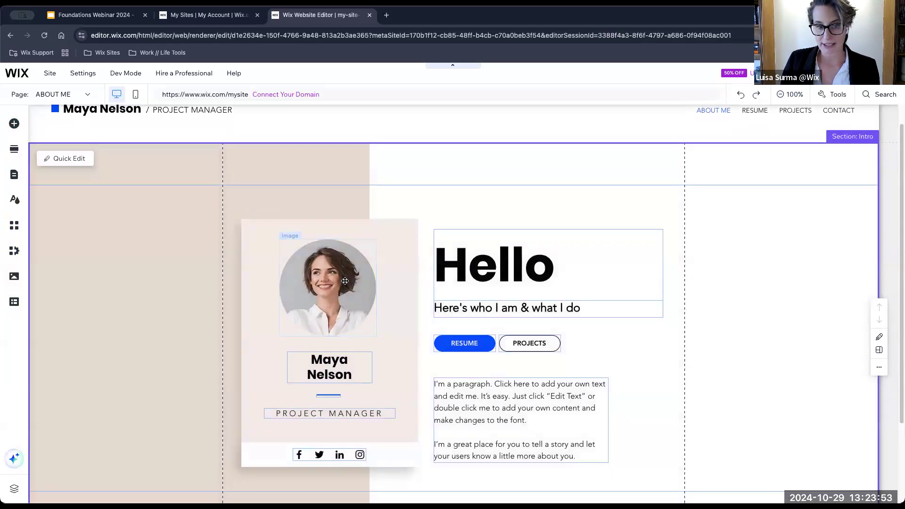
Select the photo and texts of the Intro section in turn to examine their options, and move the Hello heading slightly up.
click(347, 277)
click(503, 268)
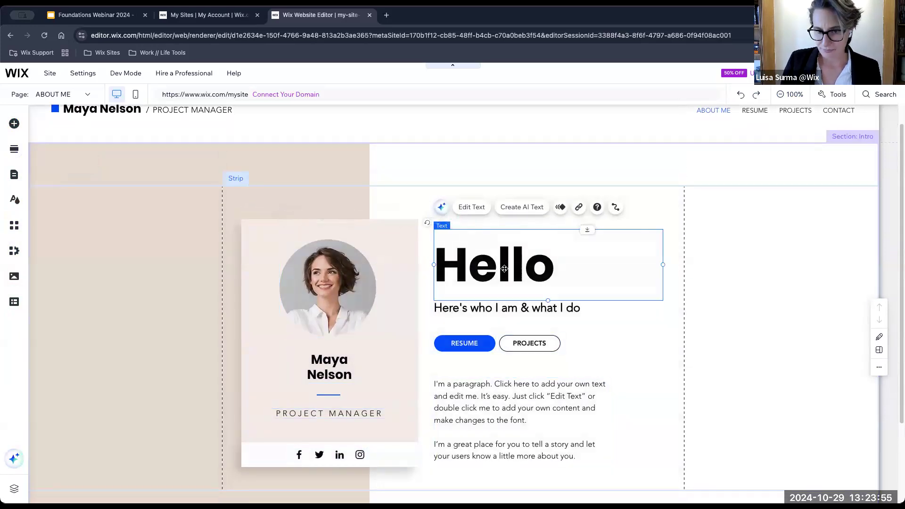
click(341, 274)
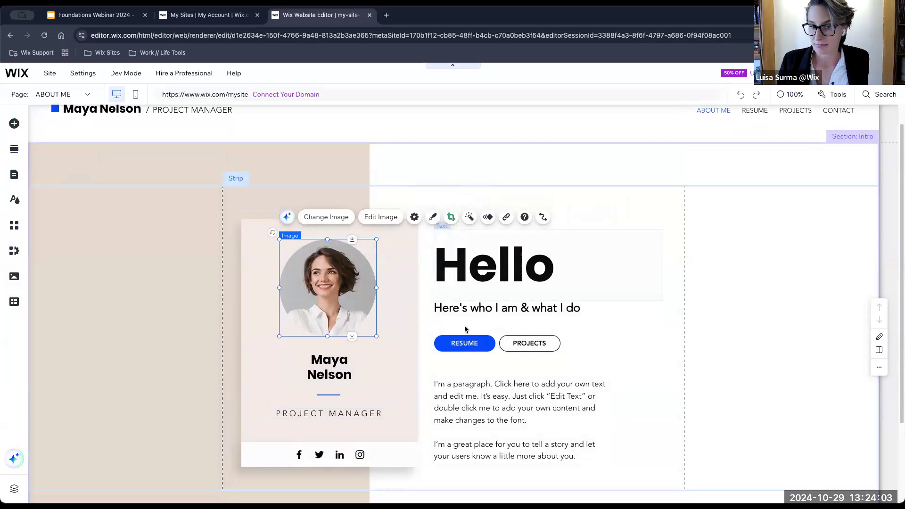
click(472, 306)
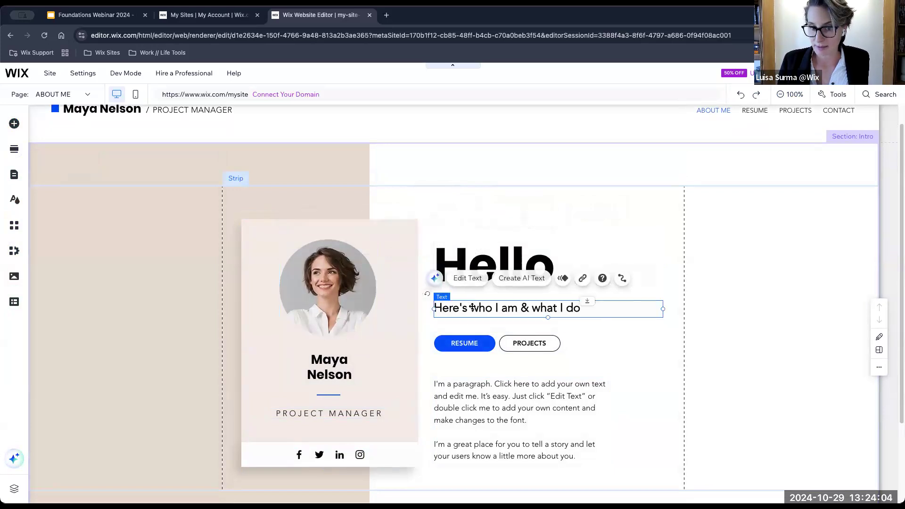
click(495, 262)
click(481, 415)
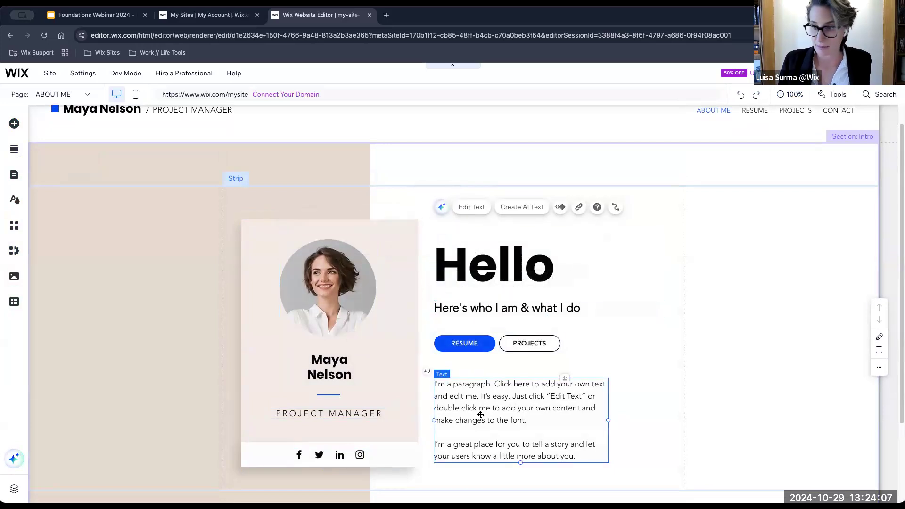
click(482, 309)
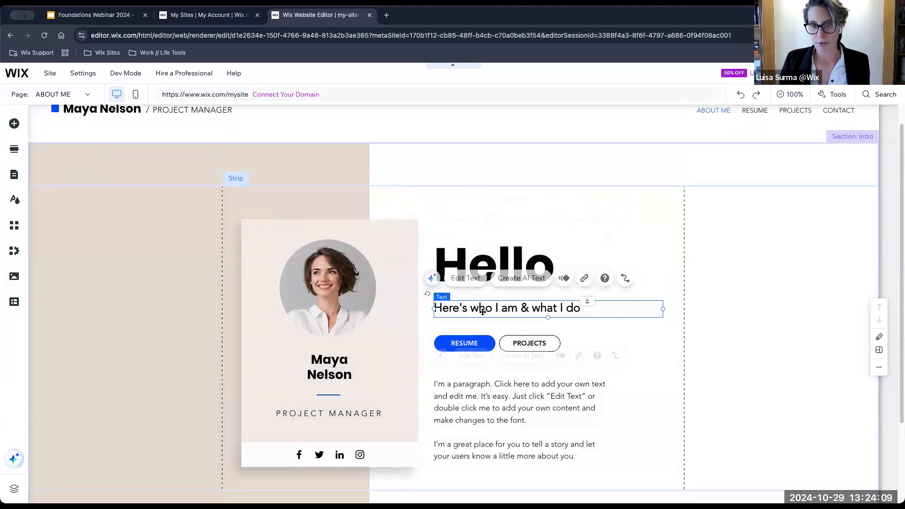
click(490, 262)
mouse_move(492, 266)
mouse_down()
mouse_move(523, 259)
mouse_move(488, 254)
mouse_move(505, 242)
mouse_move(507, 261)
mouse_move(493, 256)
mouse_up()
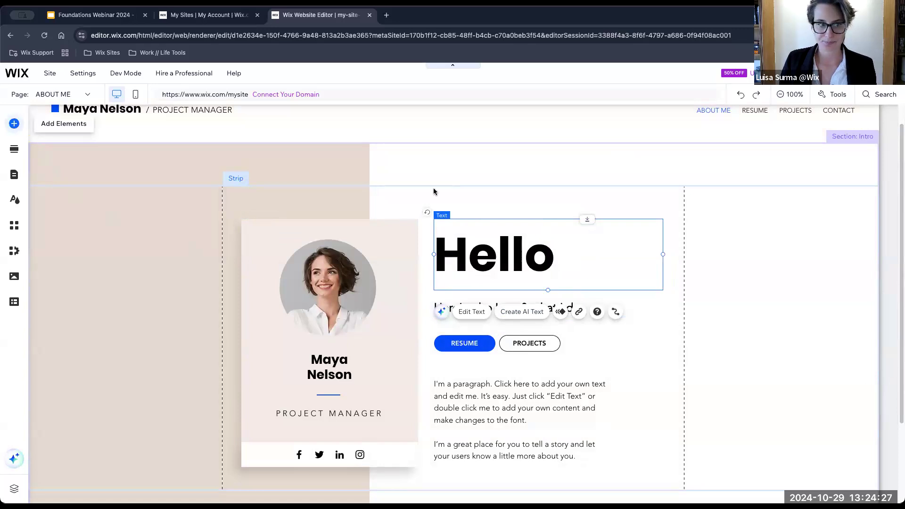
Replace the placeholder name in the site header with the site owner's full name.
scroll(137, 142, up, 1)
click(111, 118)
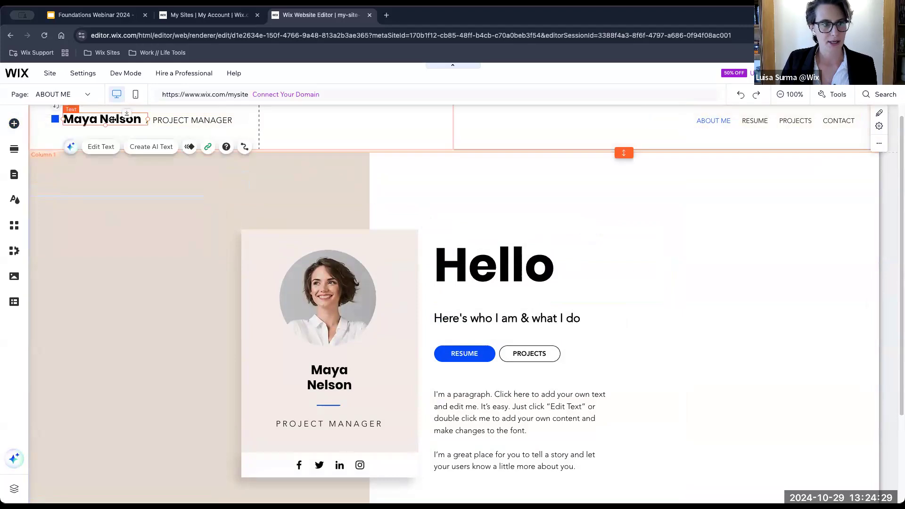
double_click(112, 120)
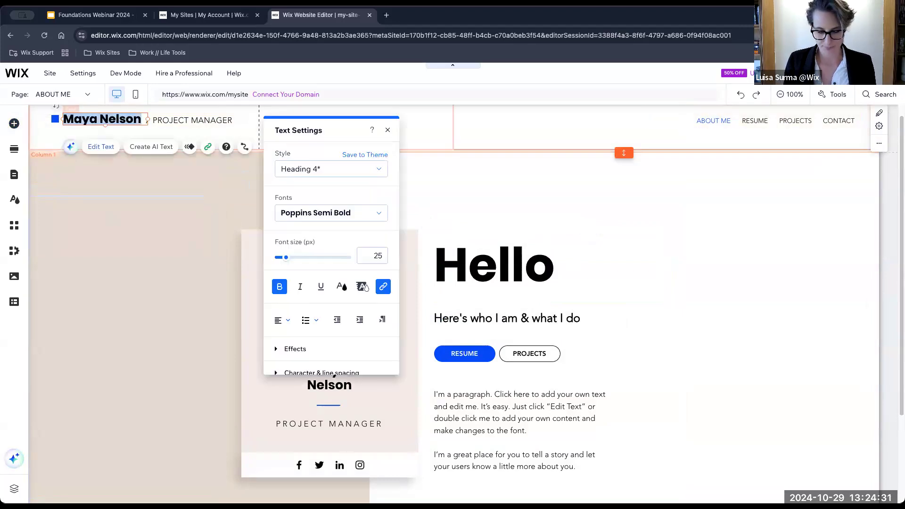
text(Luisa Surma)
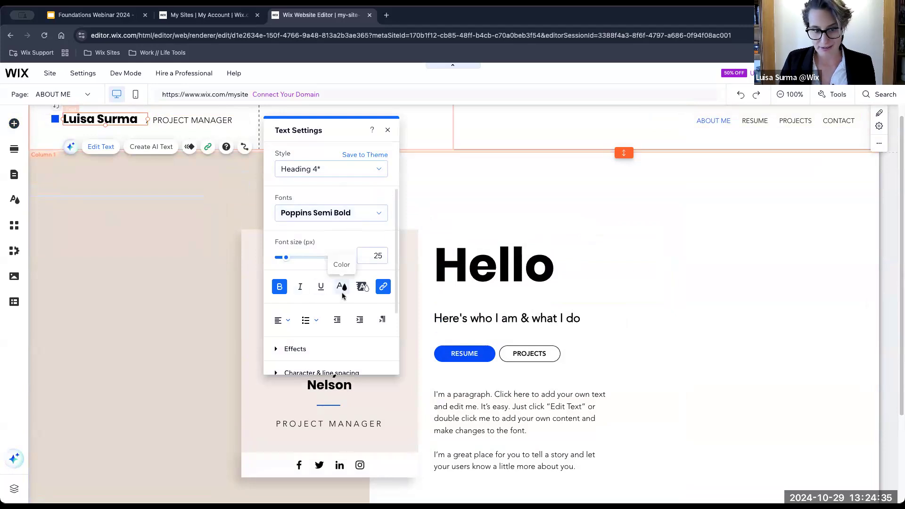
click(388, 130)
Change the job title in the site header to "Wix Fairy Godmother".
double_click(205, 120)
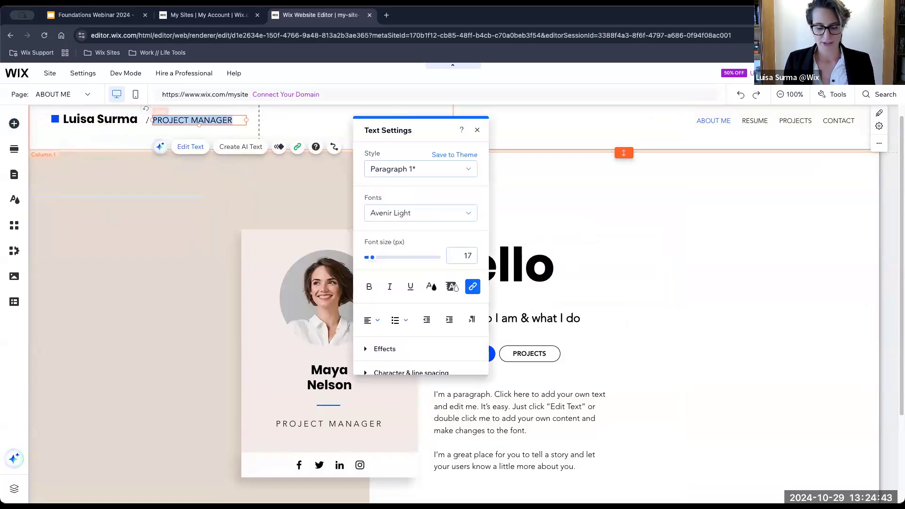
text(Wix Fairy Godmother)
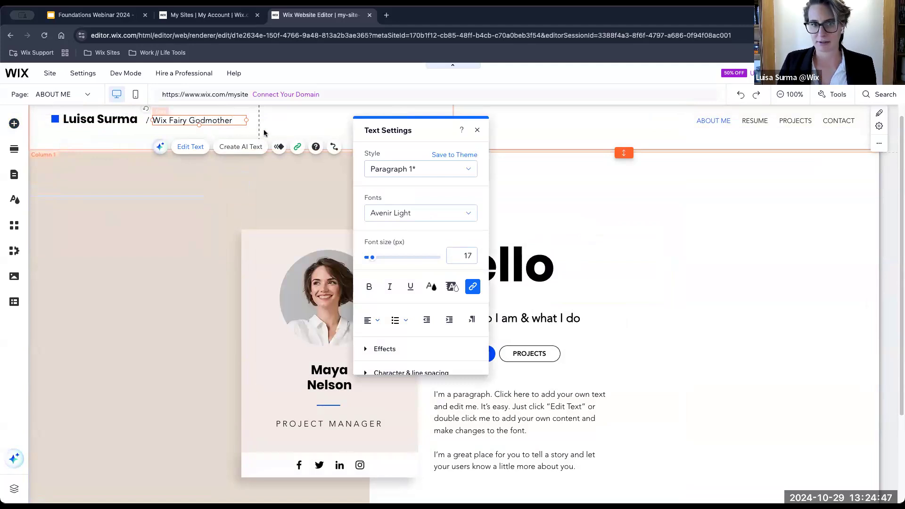
click(477, 130)
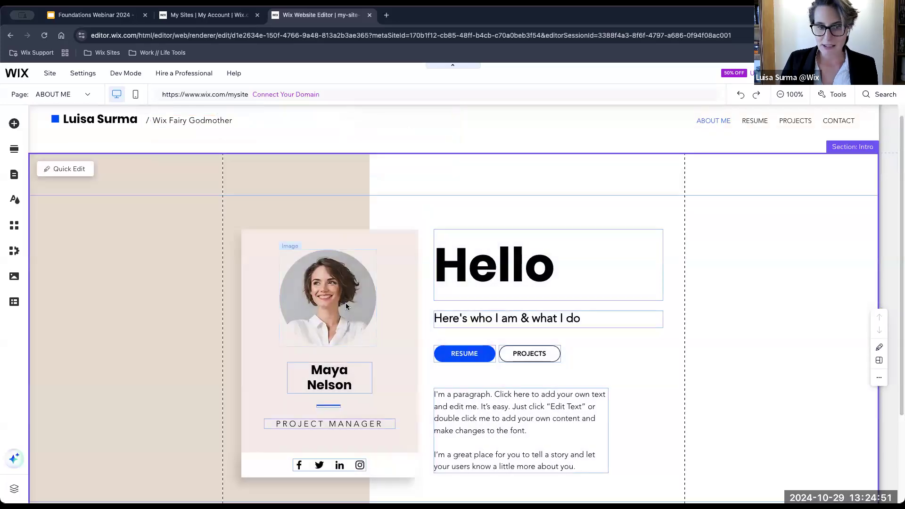
Replace the profile card's placeholder photo with the owner's portrait uploaded from the computer.
click(345, 302)
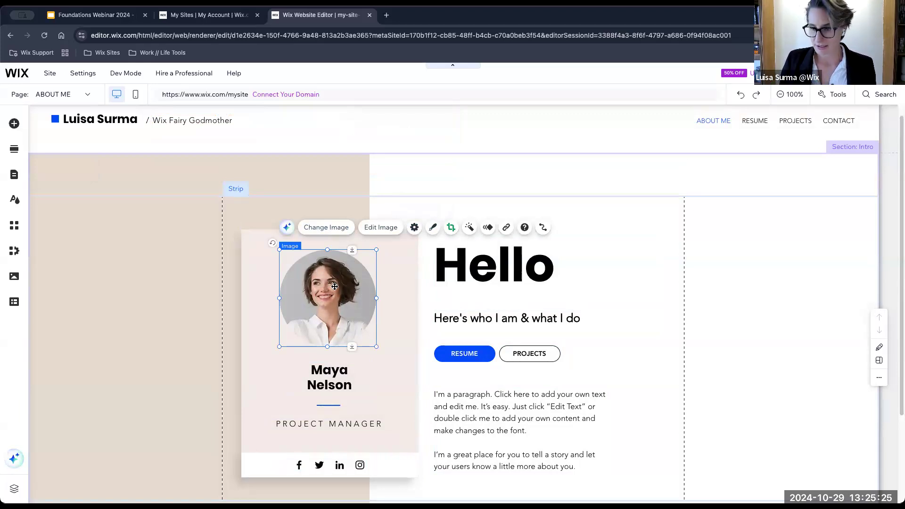
click(333, 229)
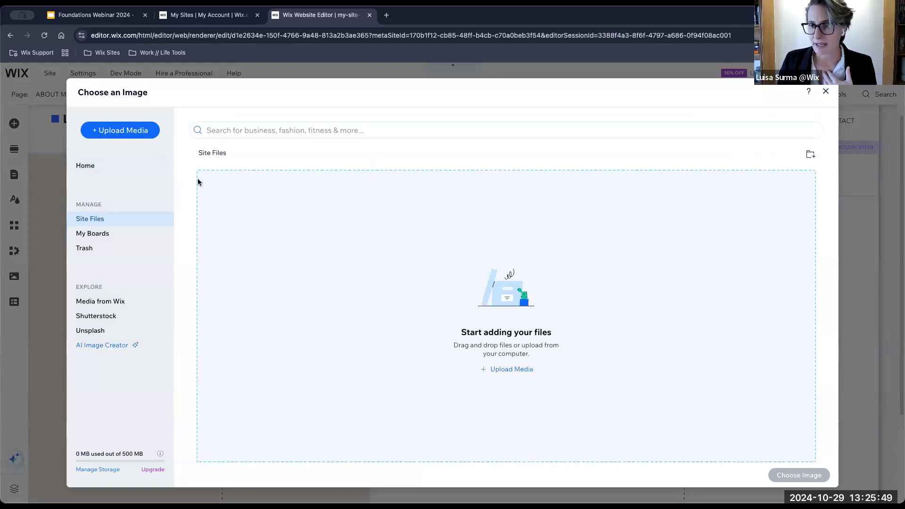
click(130, 136)
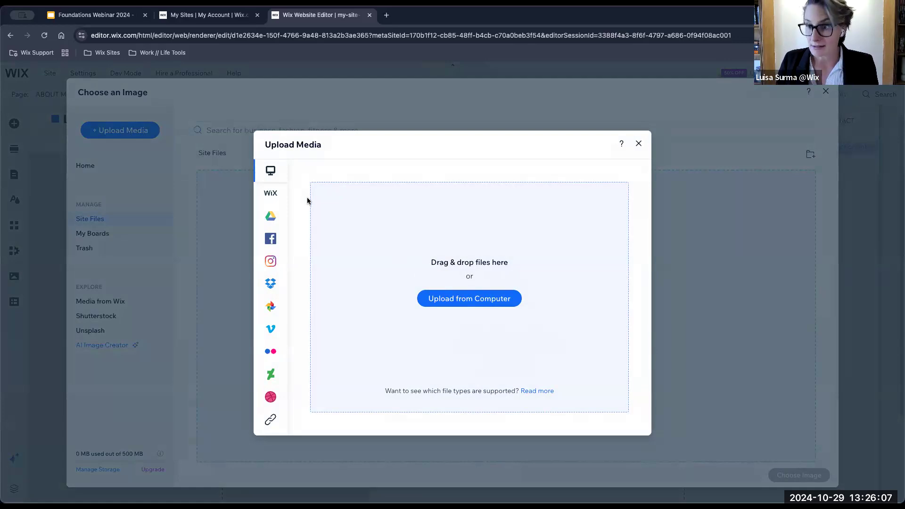
click(455, 300)
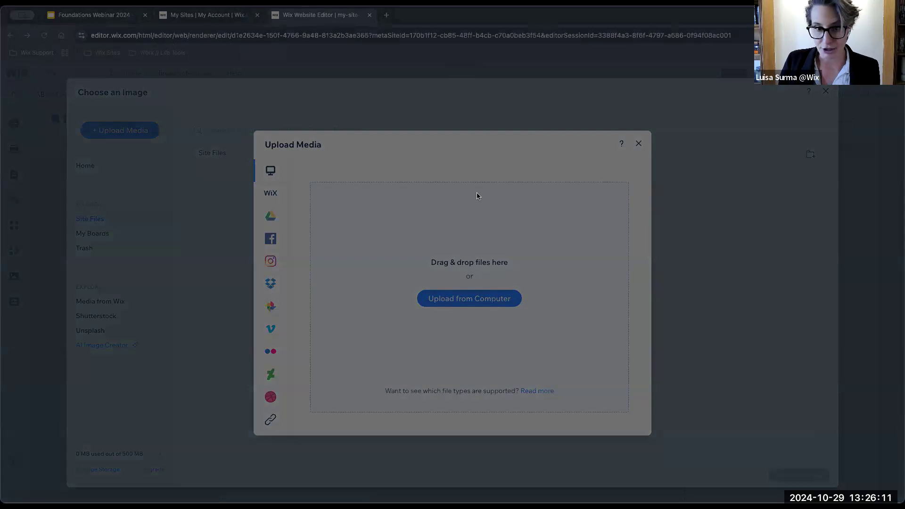
click(616, 348)
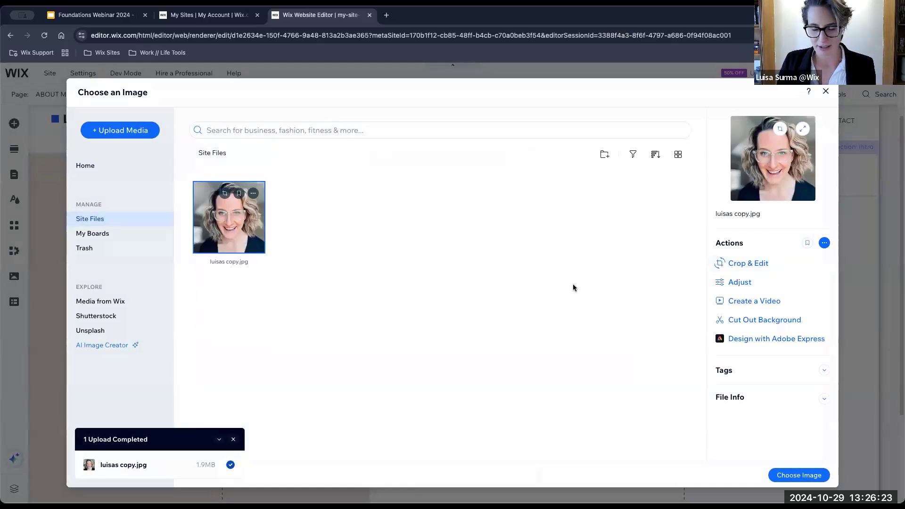
click(620, 428)
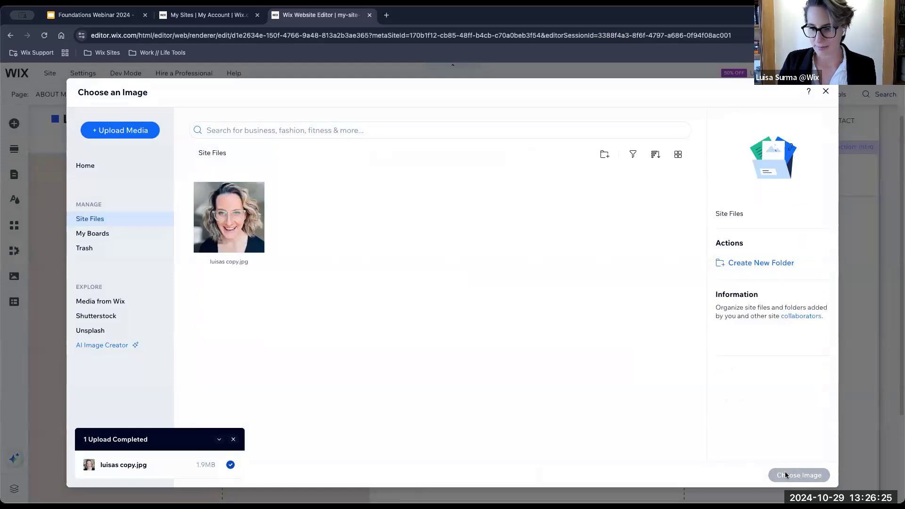
click(234, 239)
click(798, 476)
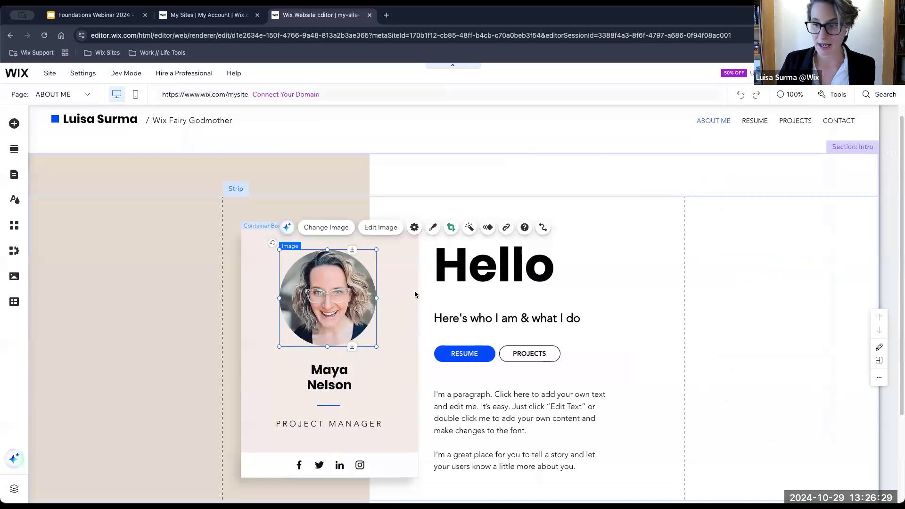
Replace the placeholder name below the profile photo with the site owner's full name.
click(336, 382)
double_click(333, 377)
text(Luisa Surma)
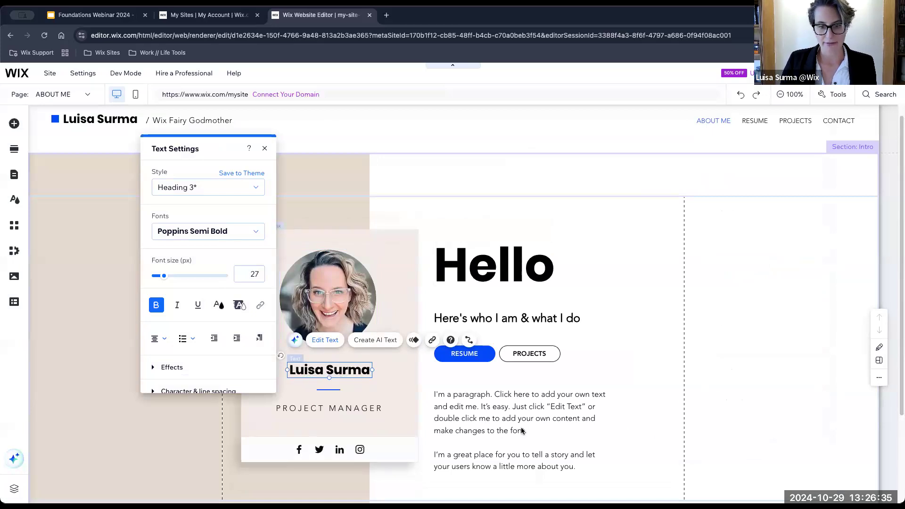
click(522, 430)
Try moving the intro paragraph across the right gridline, and move it back below the Resume and Projects buttons.
click(498, 273)
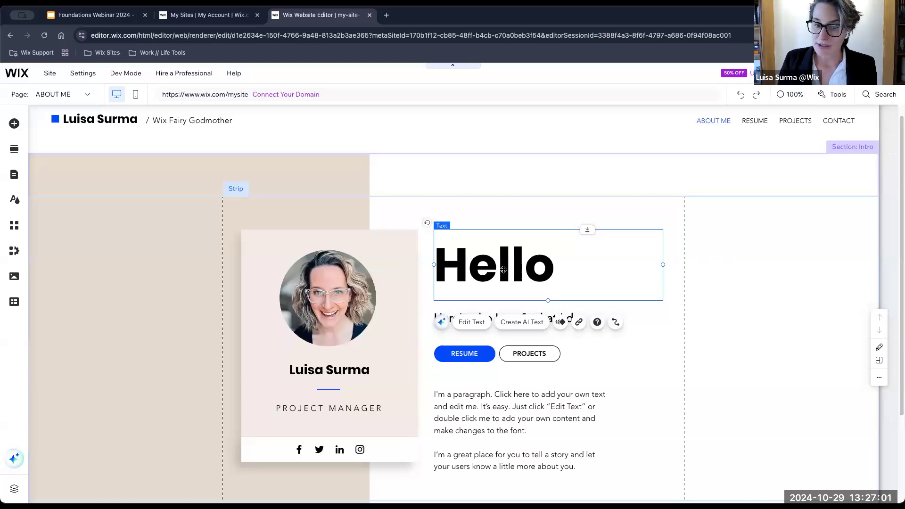
click(511, 408)
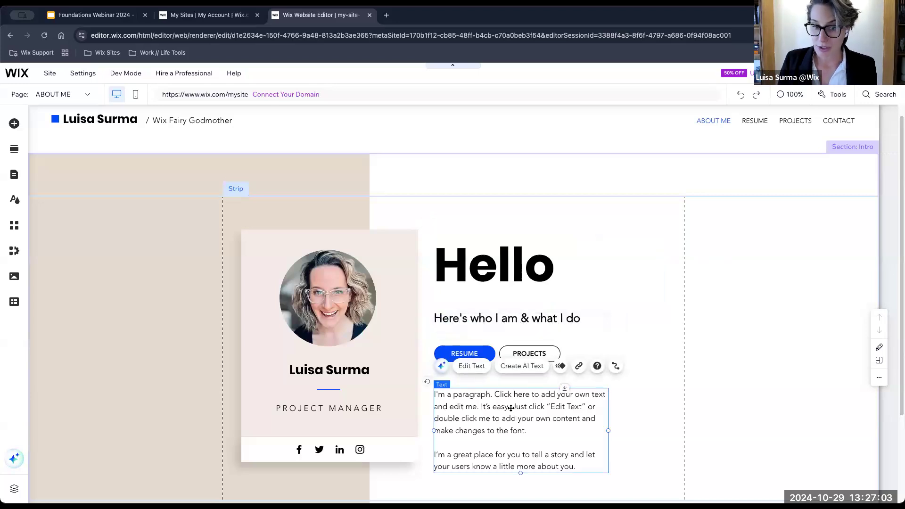
drag(511, 408, 684, 391)
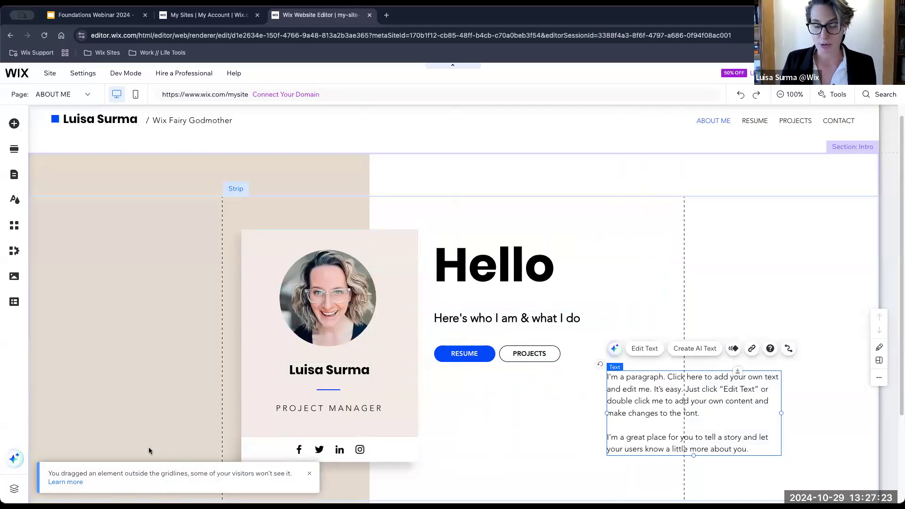
drag(704, 387, 541, 400)
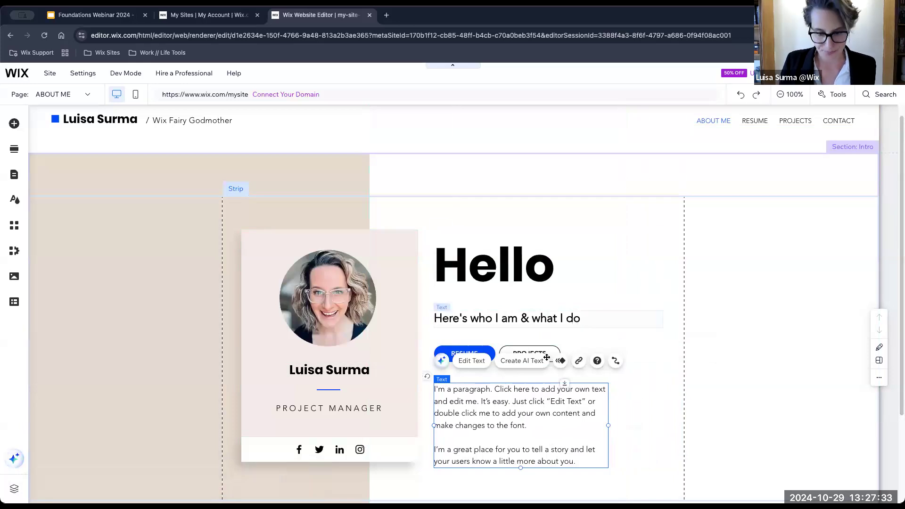
Replace the placeholder intro paragraph with the owner's first-name introduction and "I was a teacher for 10 years and I love helping students create their personal brand.".
mouse_move(501, 422)
mouse_down()
mouse_move(668, 420)
mouse_move(506, 419)
mouse_up()
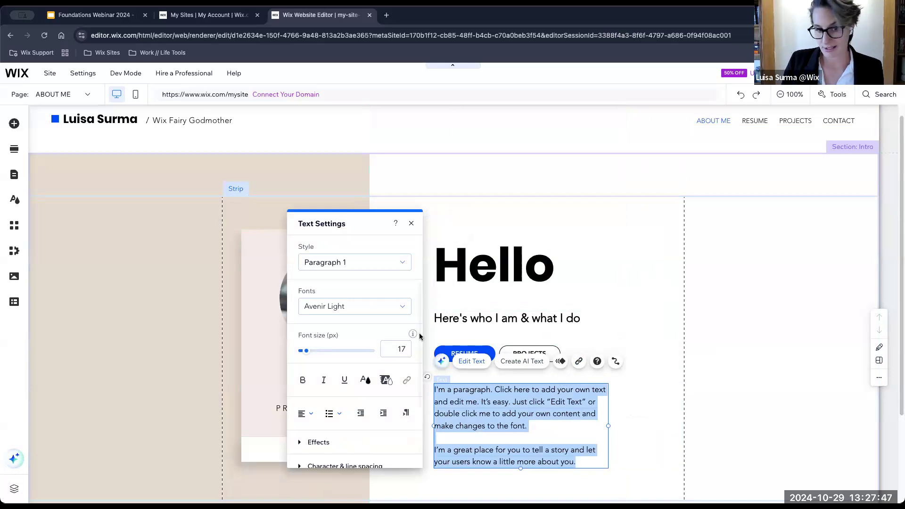
click(411, 223)
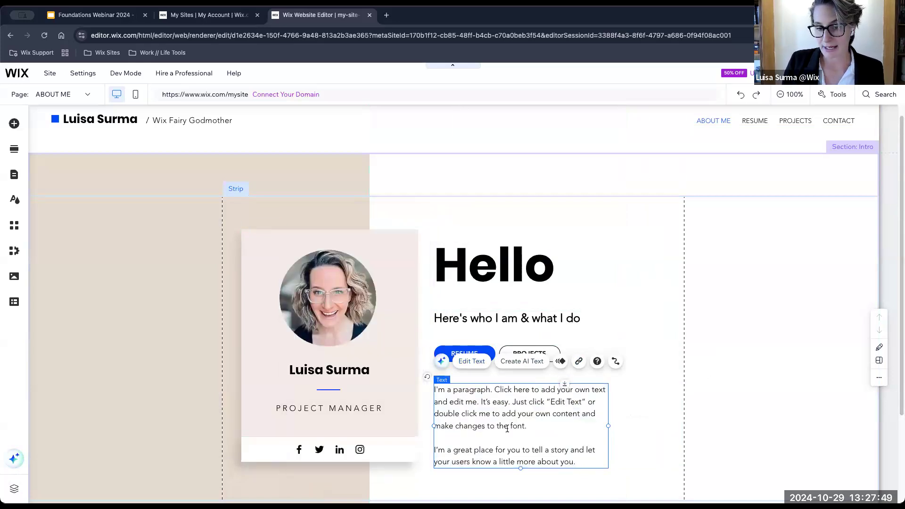
double_click(507, 429)
drag(577, 463, 454, 391)
key(BackSpace)
key(BackSpace)
key(BackSpace)
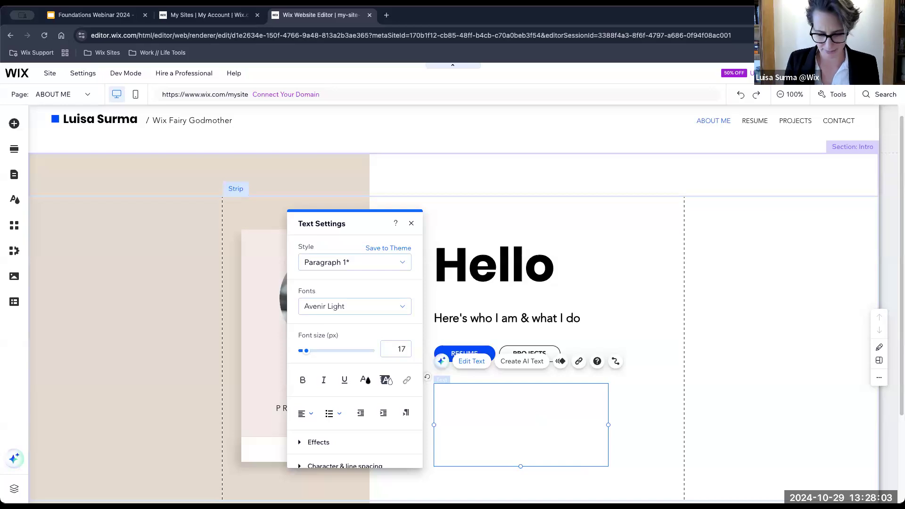
text(I'm Luisa. I was a teacher for 10 years and I love helping)
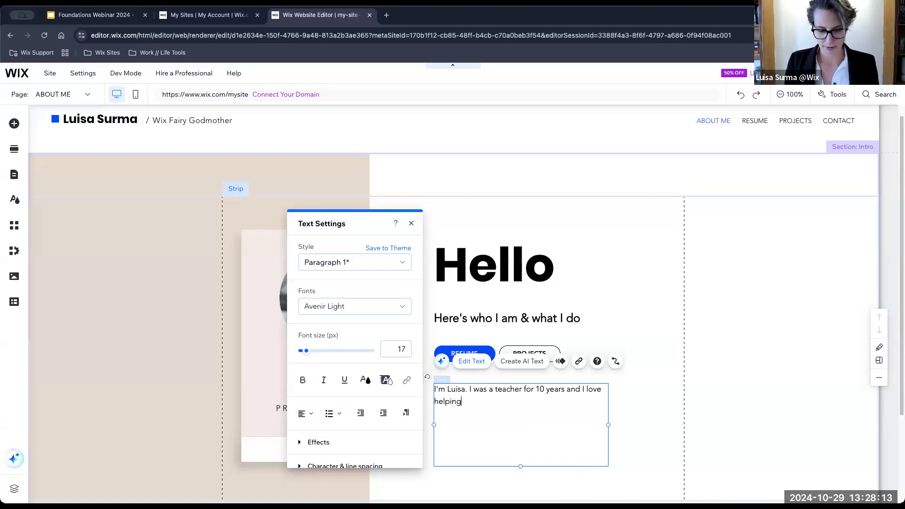
text( students)
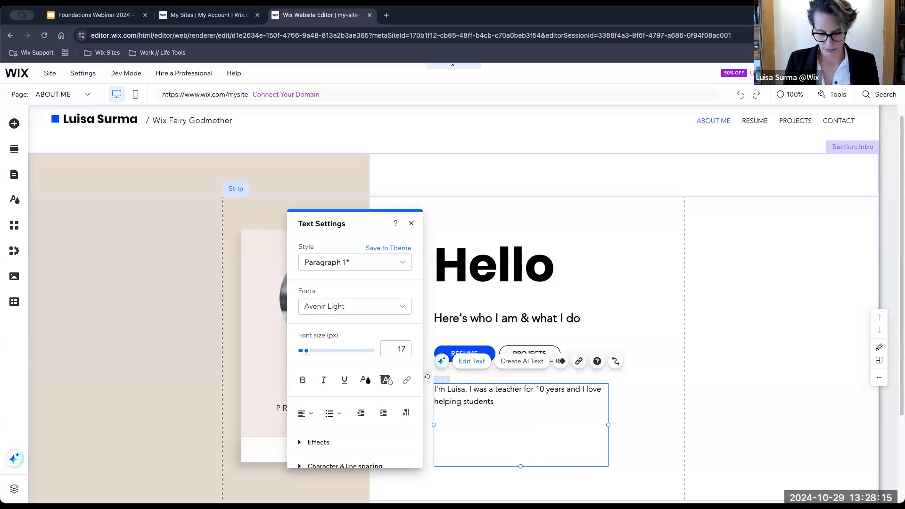
text( create )
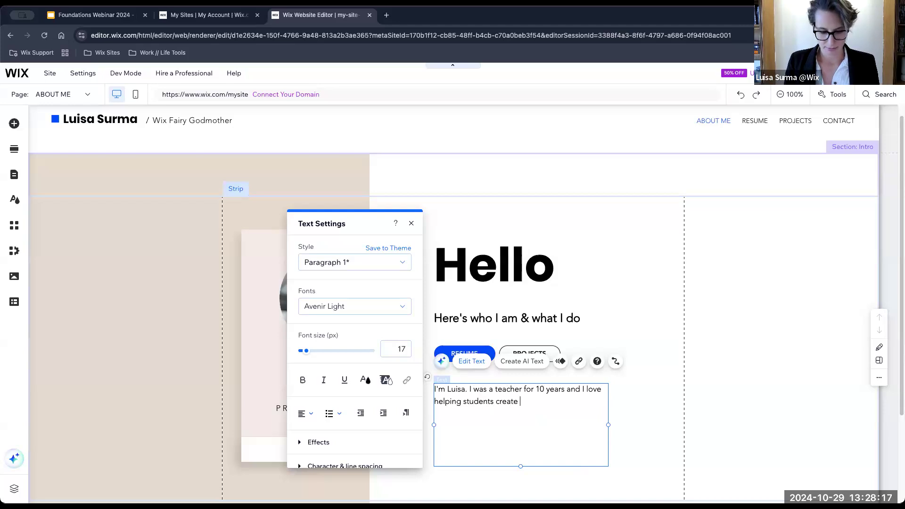
text(their personal brand.)
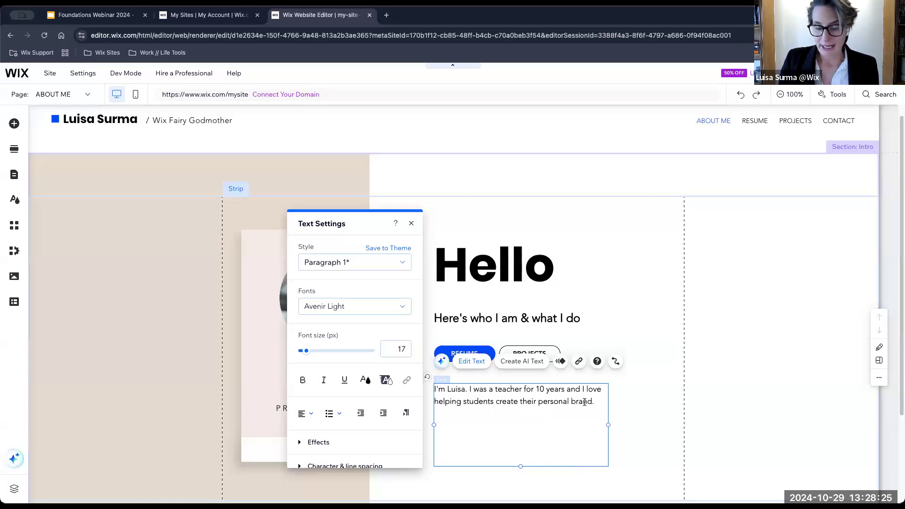
Rewrite the intro paragraph with the AI text tool, using the Funny tone, and apply the generated text to the page.
drag(595, 402, 436, 390)
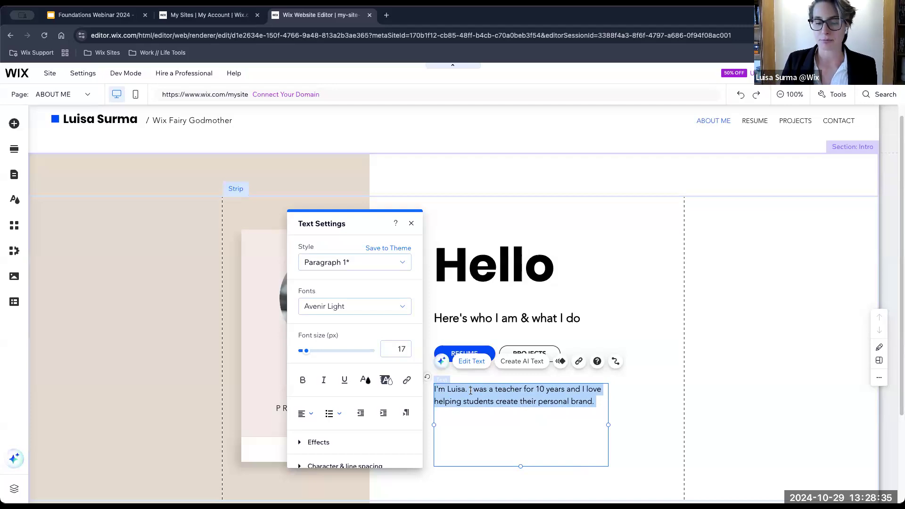
click(441, 364)
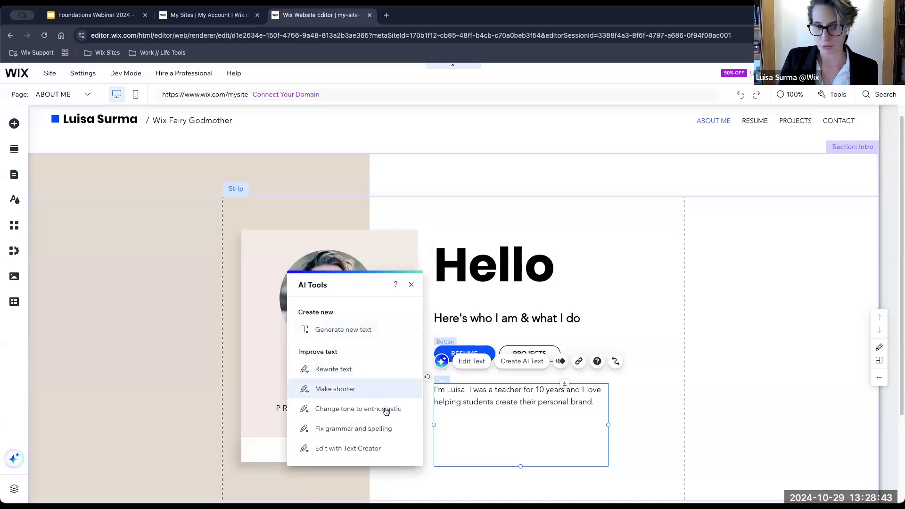
click(355, 373)
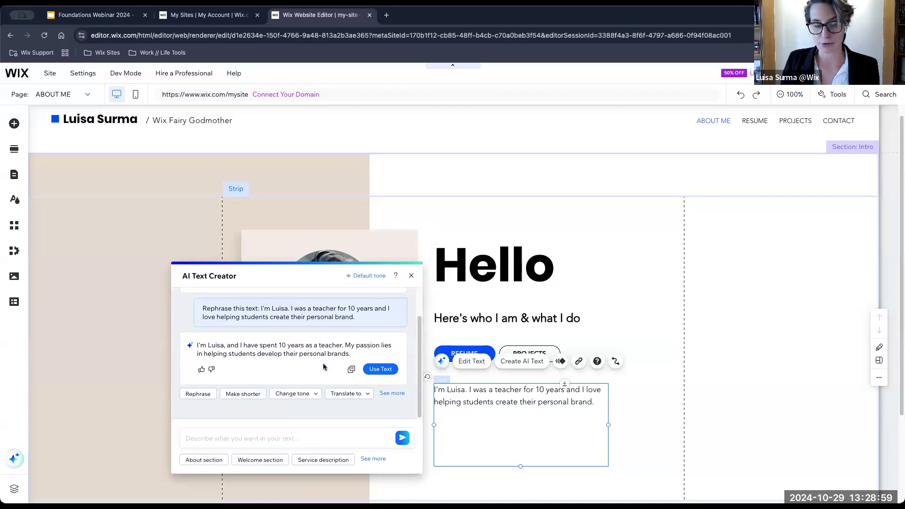
click(311, 394)
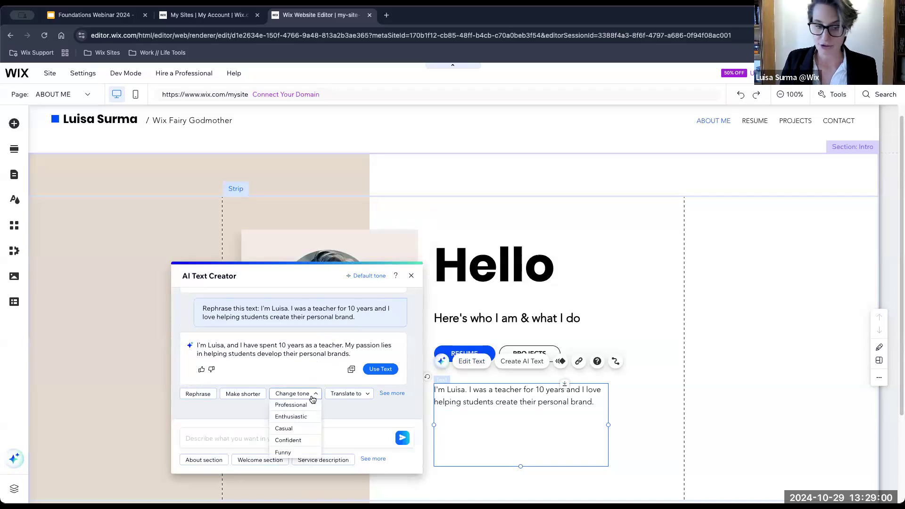
click(295, 454)
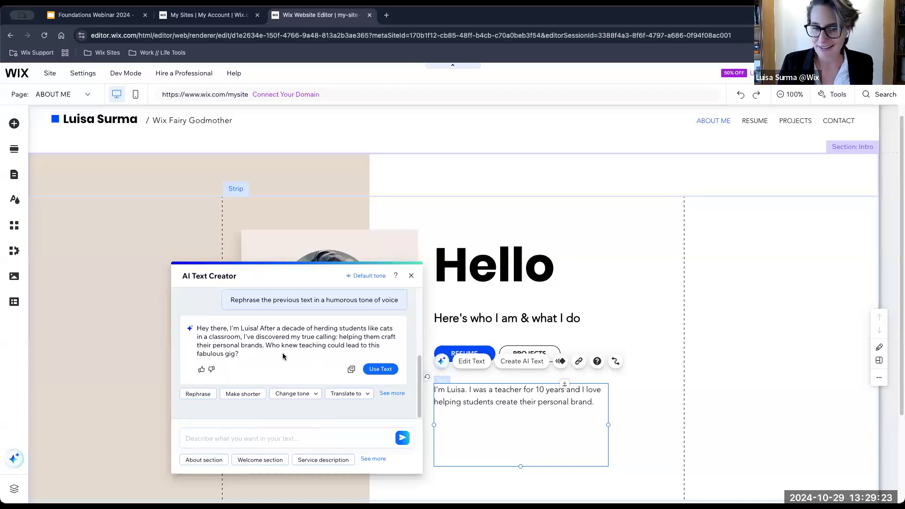
click(378, 370)
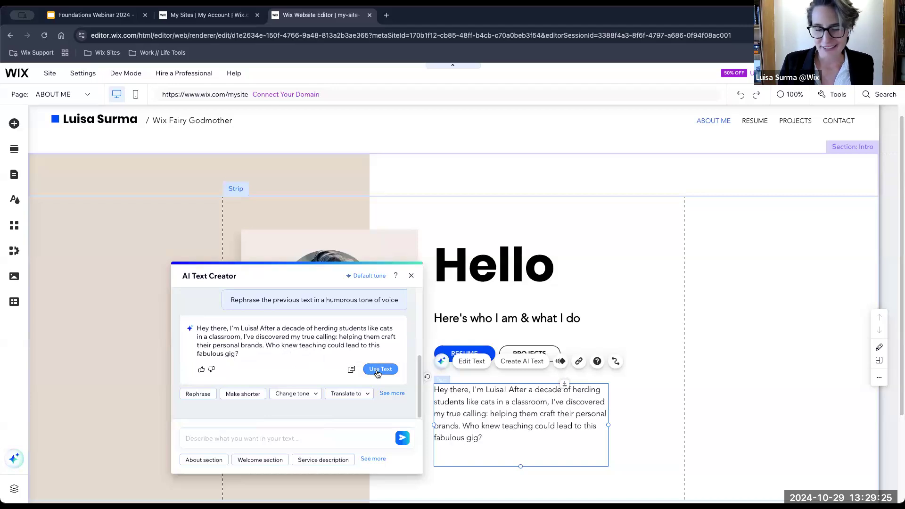
click(410, 276)
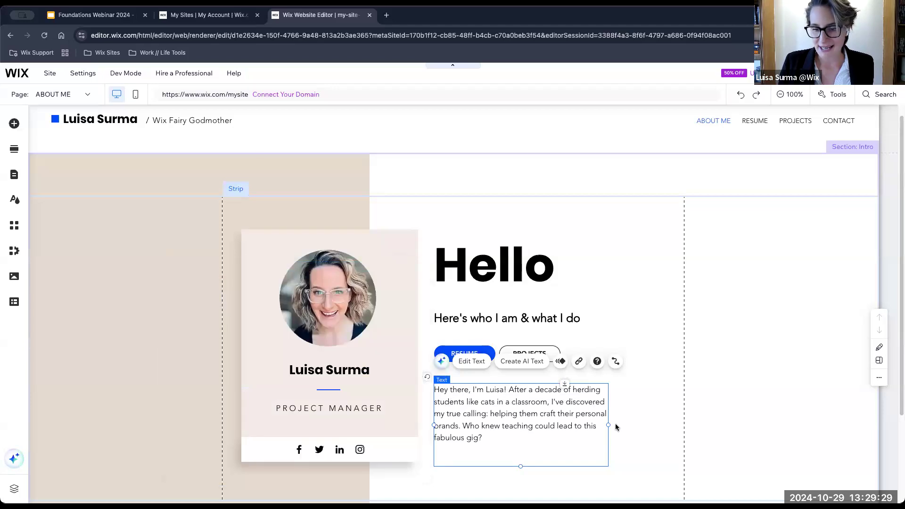
Widen the intro paragraph's text box toward the right gridline so the text wraps onto four lines.
drag(609, 425, 647, 419)
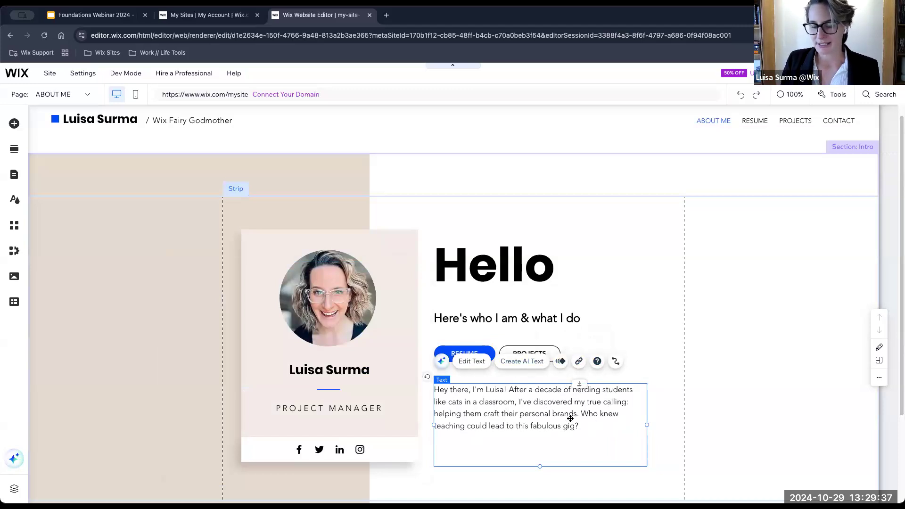
double_click(543, 410)
click(544, 413)
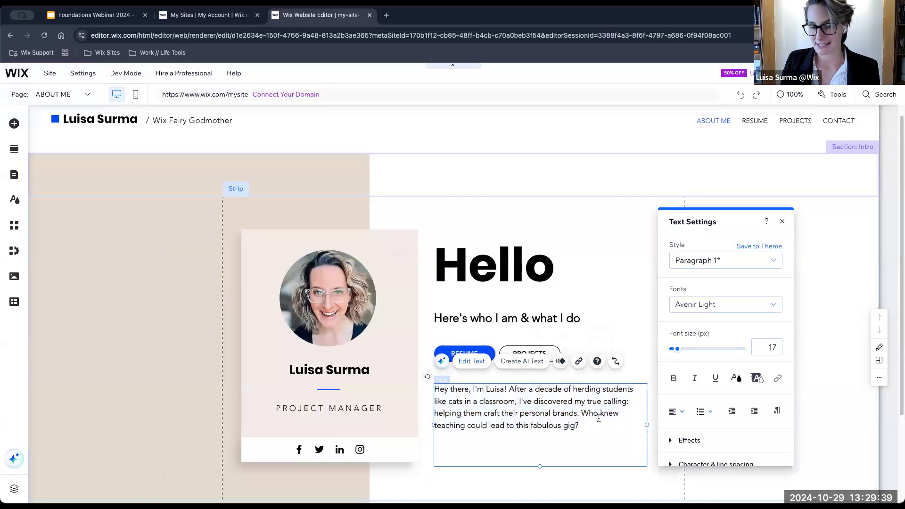
click(780, 221)
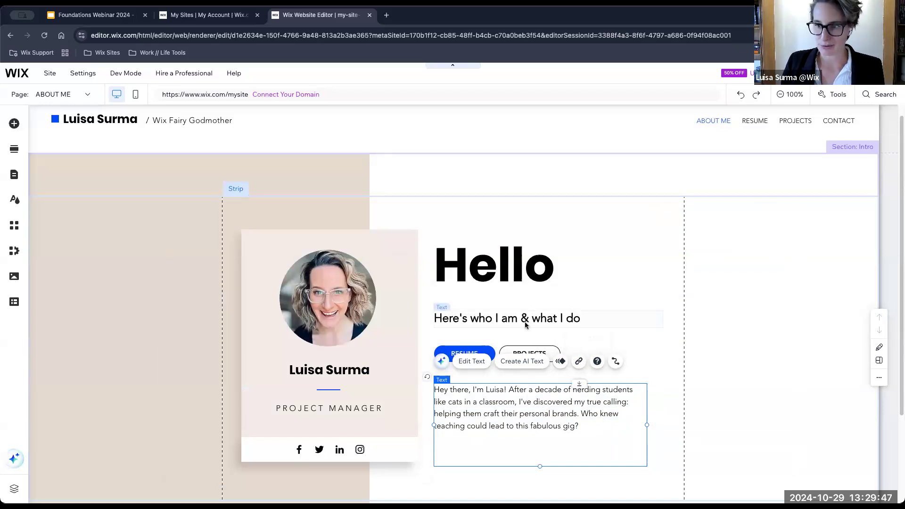
click(503, 356)
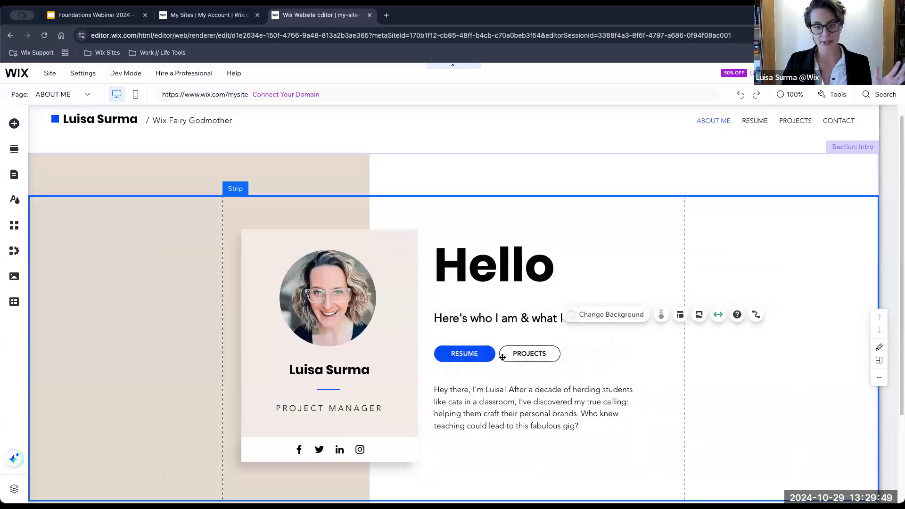
click(469, 354)
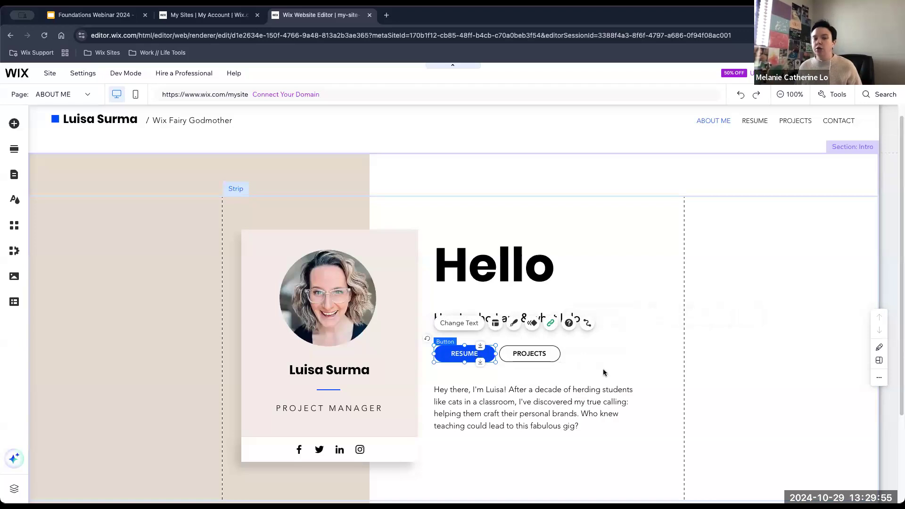
click(504, 404)
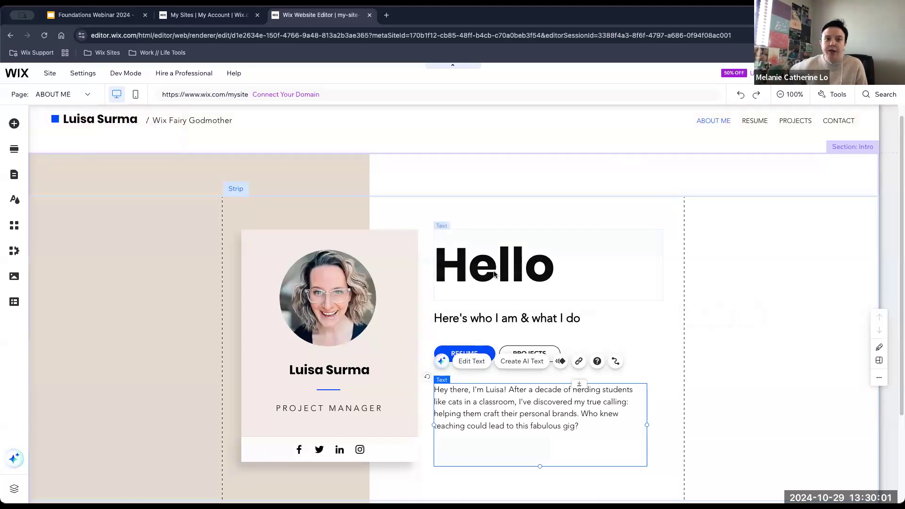
click(494, 275)
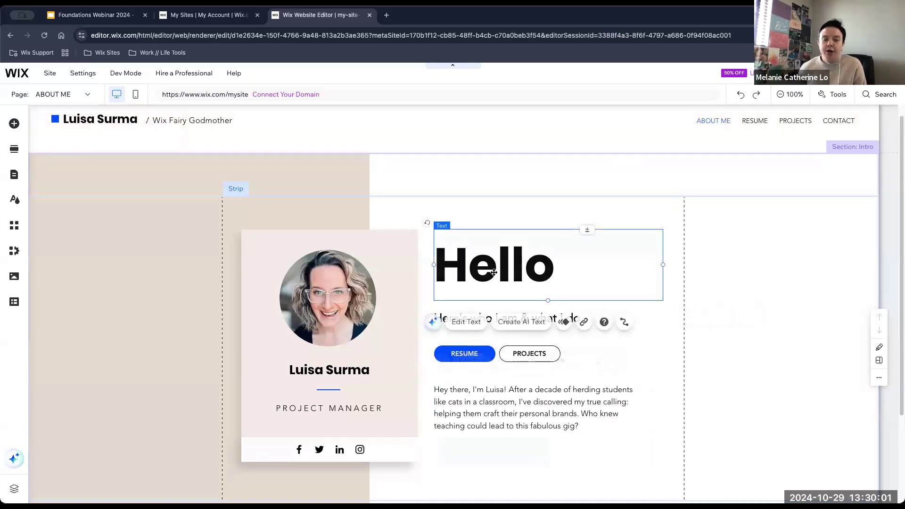
click(705, 135)
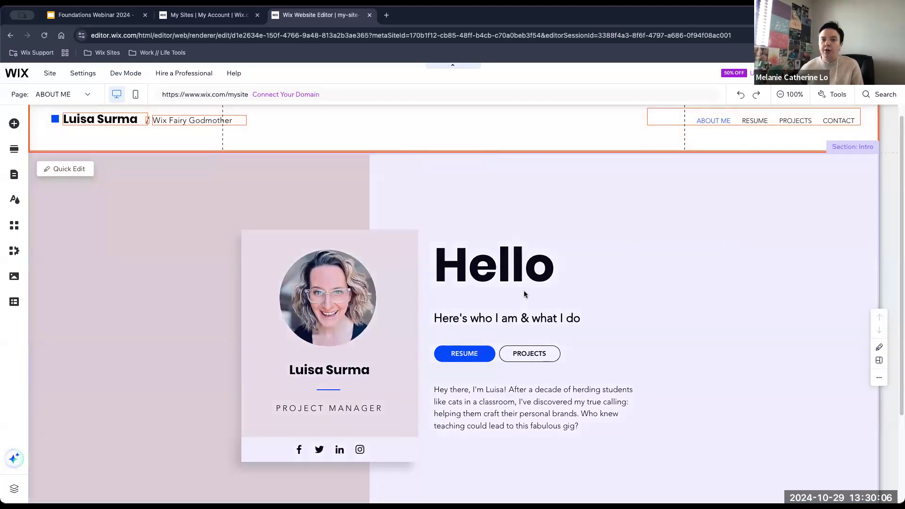
click(520, 282)
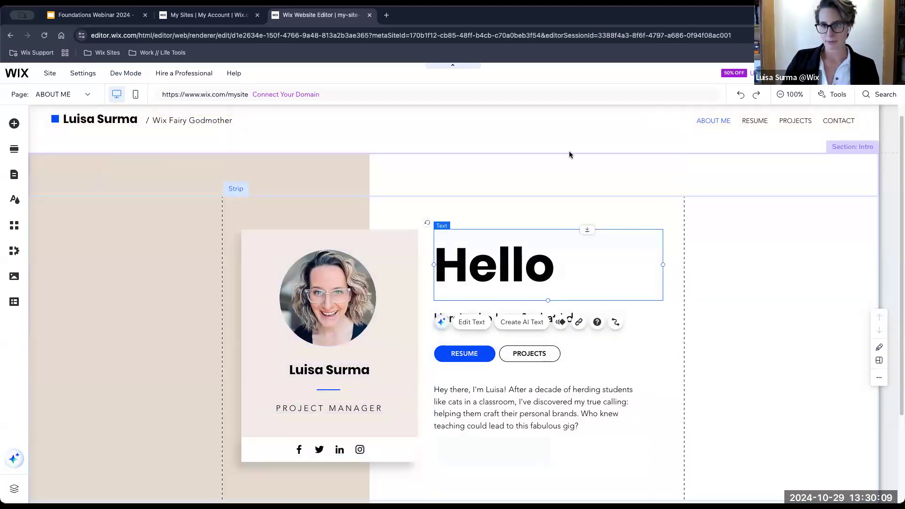
click(567, 135)
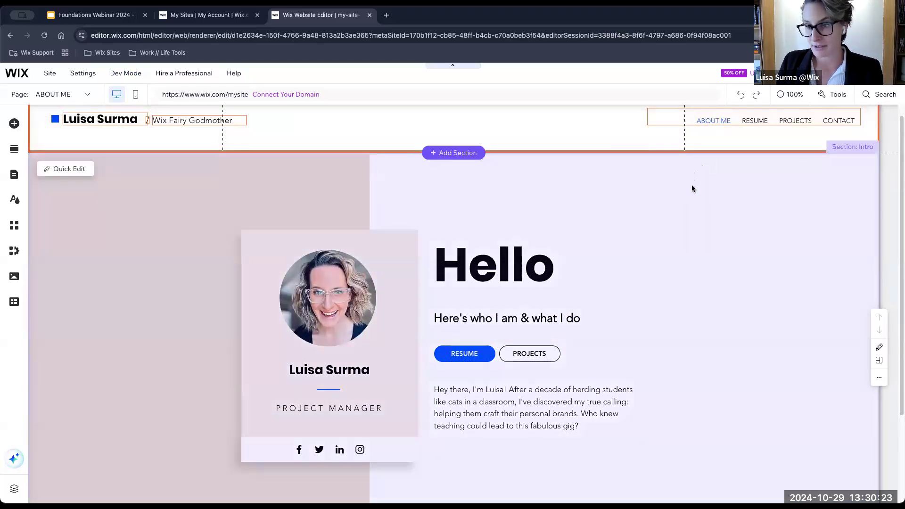
Save the site under the free Wix.com domain with the address ending "my-site-5", without publishing it.
click(692, 187)
click(799, 73)
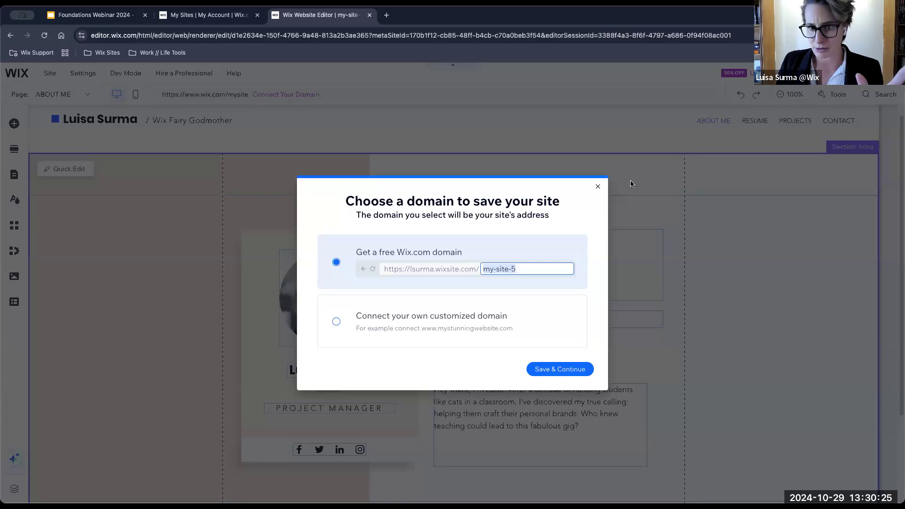
click(559, 369)
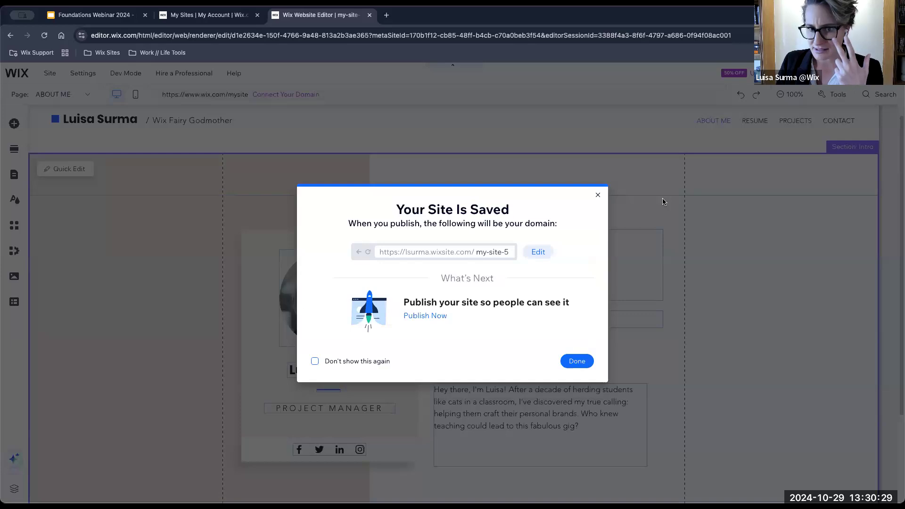
click(597, 197)
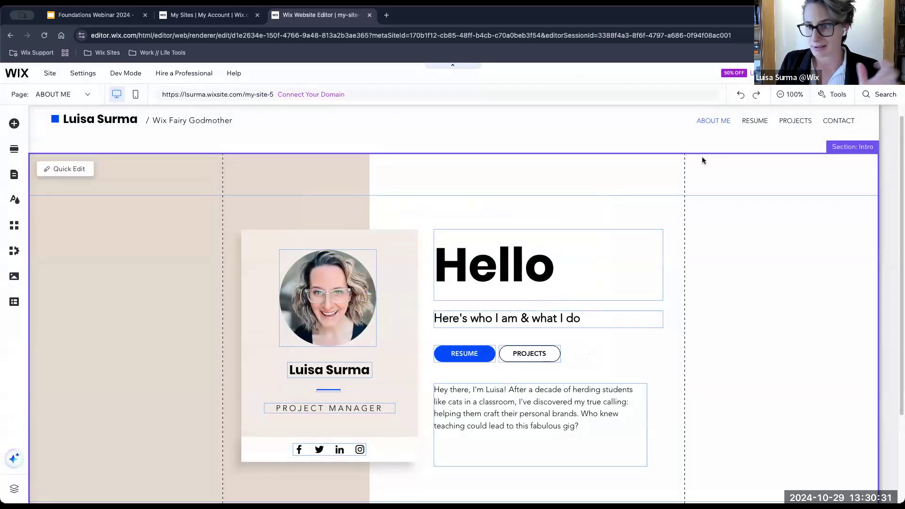
Preview the desktop version of the site and look over the About Me page.
click(834, 73)
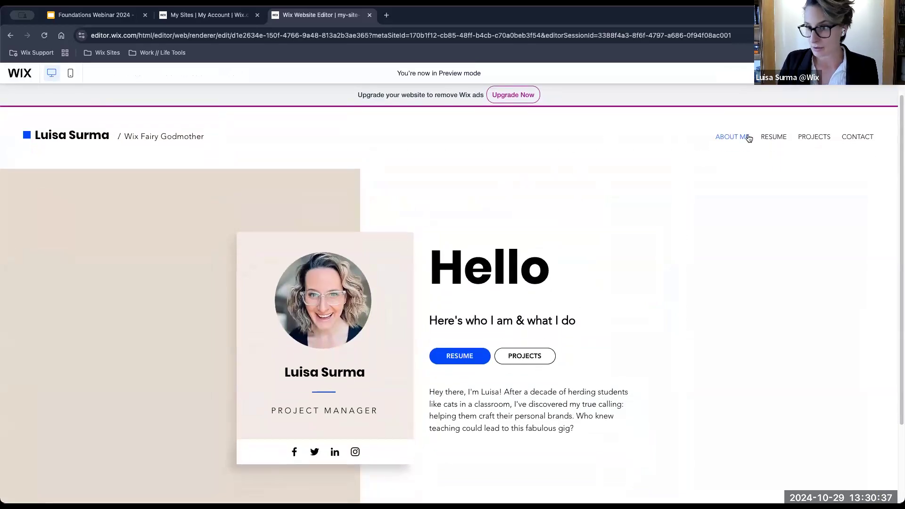
scroll(498, 164, down, 1)
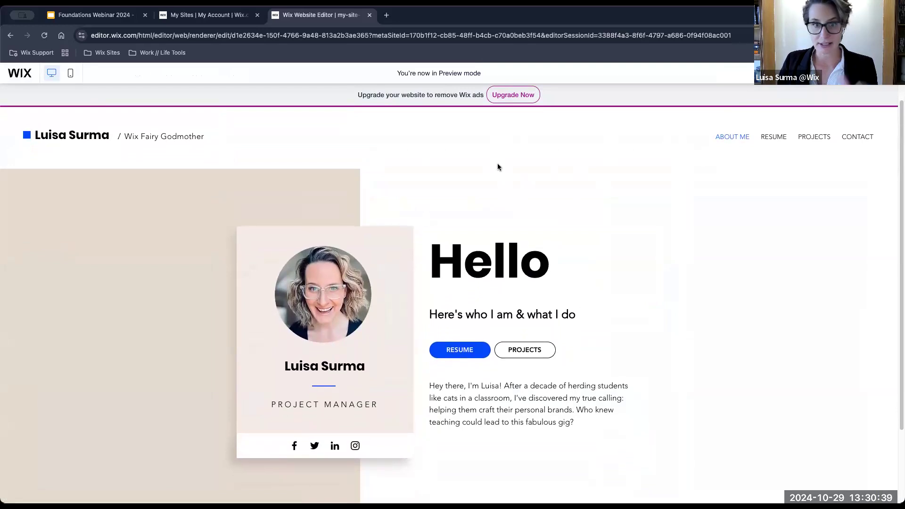
scroll(497, 164, down, 5)
scroll(497, 163, up, 5)
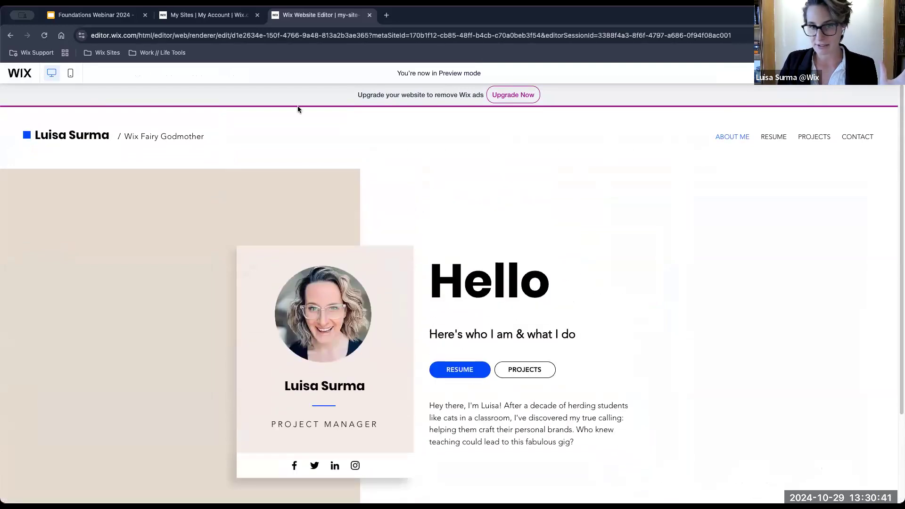
Preview the mobile version, check its navigation menu and intro section layout, and return to the editor.
click(71, 73)
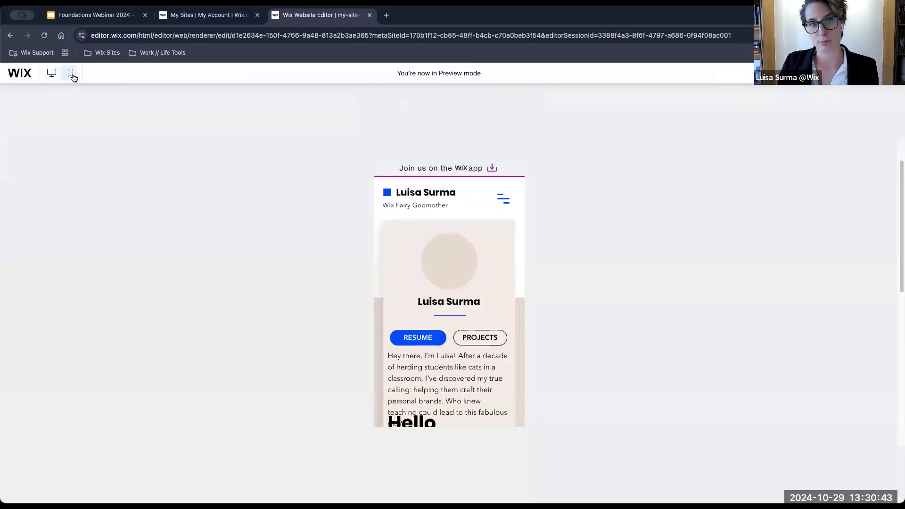
click(504, 201)
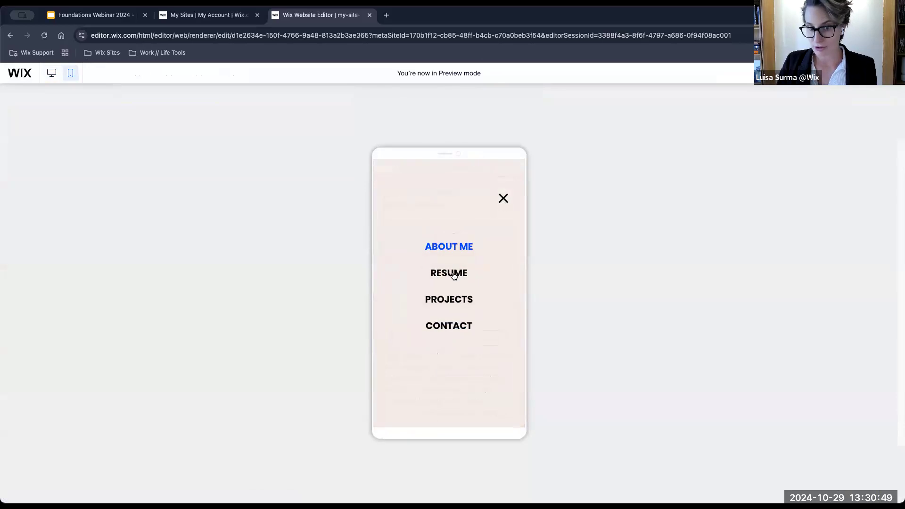
click(504, 198)
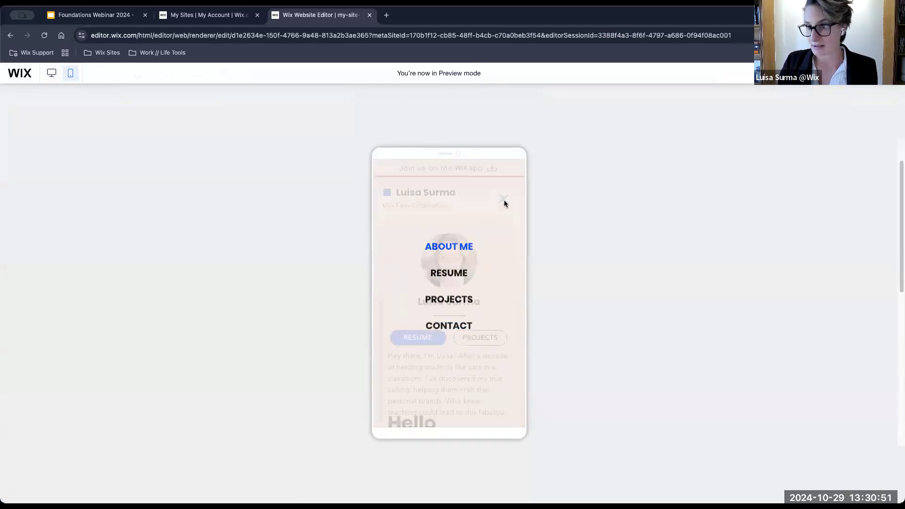
scroll(467, 332, down, 3)
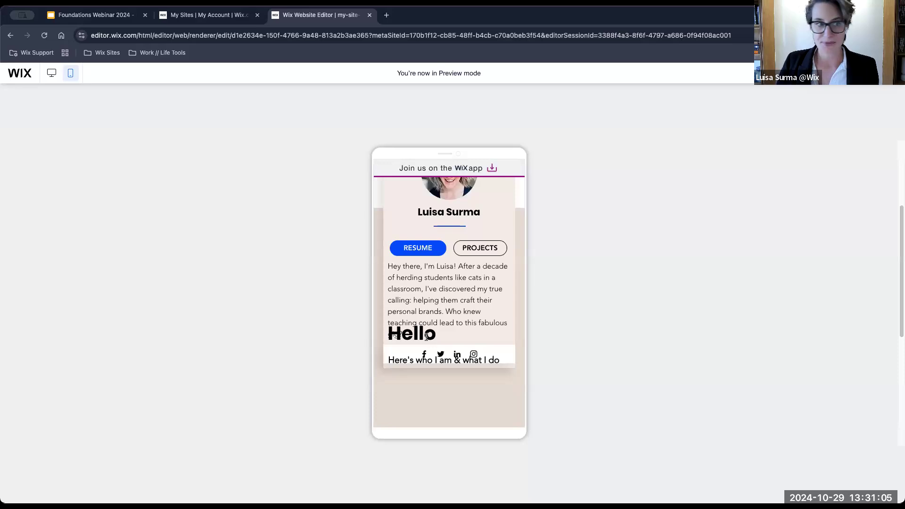
click(872, 74)
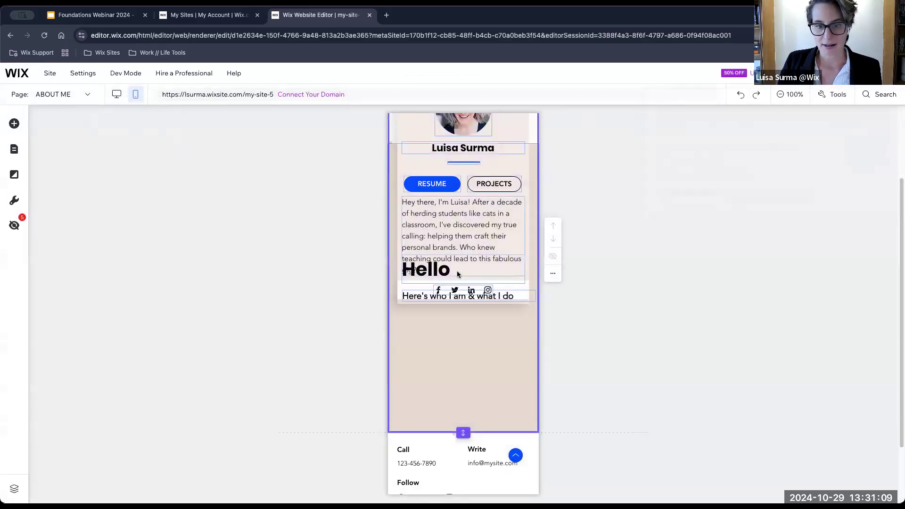
In the mobile layout, move the "Hello" heading and the "Here's who I am & what I do" line below the profile card.
click(450, 272)
drag(450, 273, 450, 335)
click(517, 293)
drag(517, 293, 536, 347)
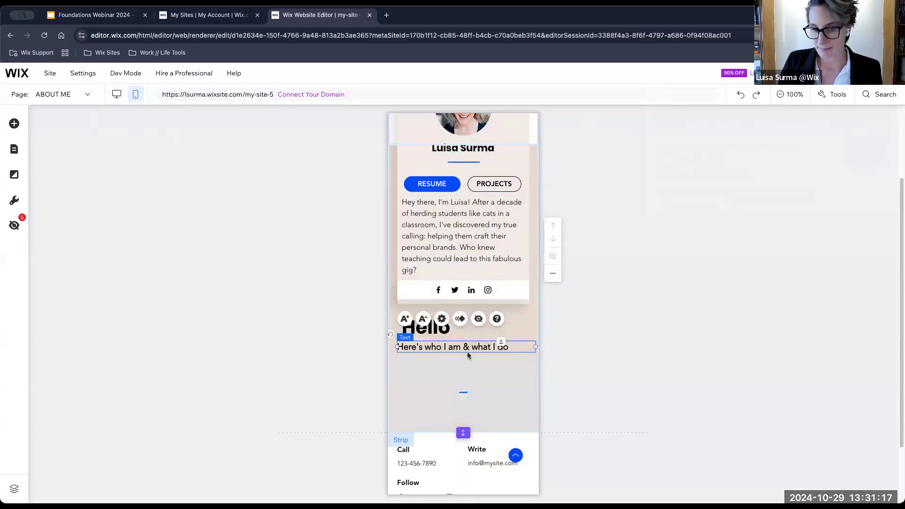
click(442, 318)
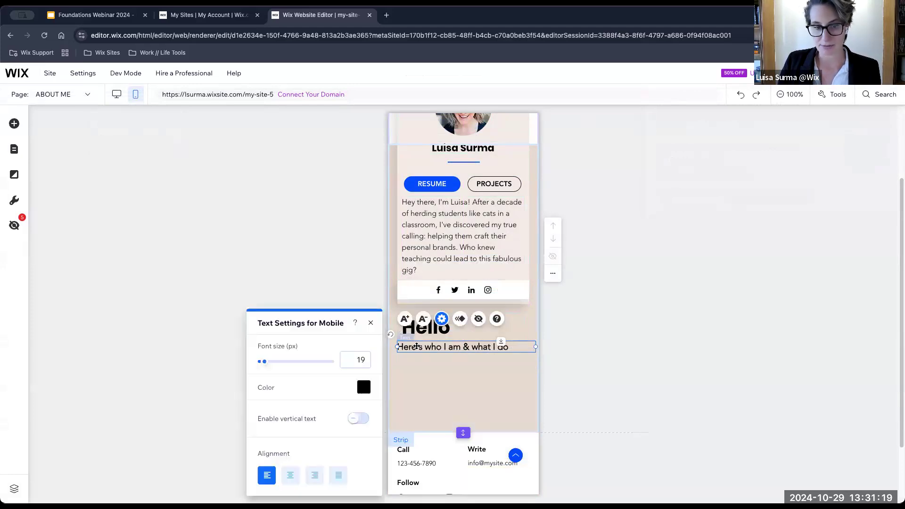
click(371, 322)
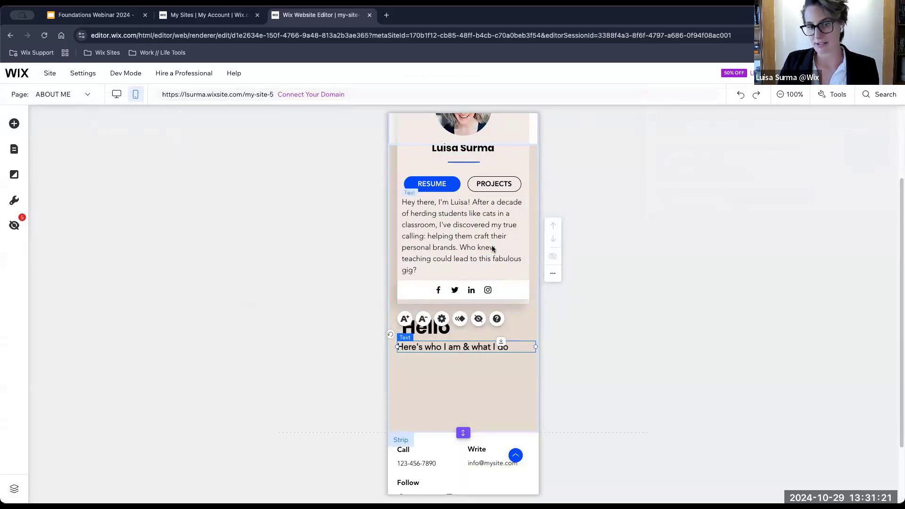
scroll(449, 222, up, 3)
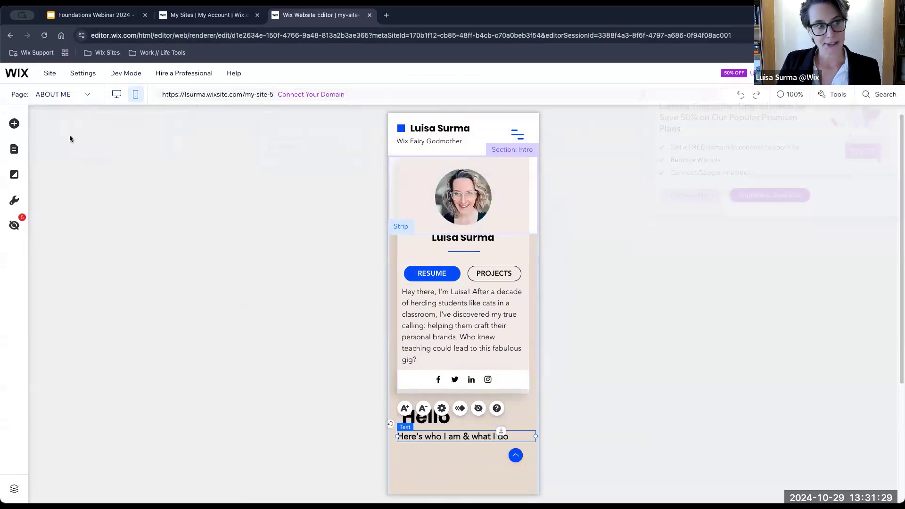
Return to the desktop version of the editor and open the site's page management.
click(88, 96)
click(158, 159)
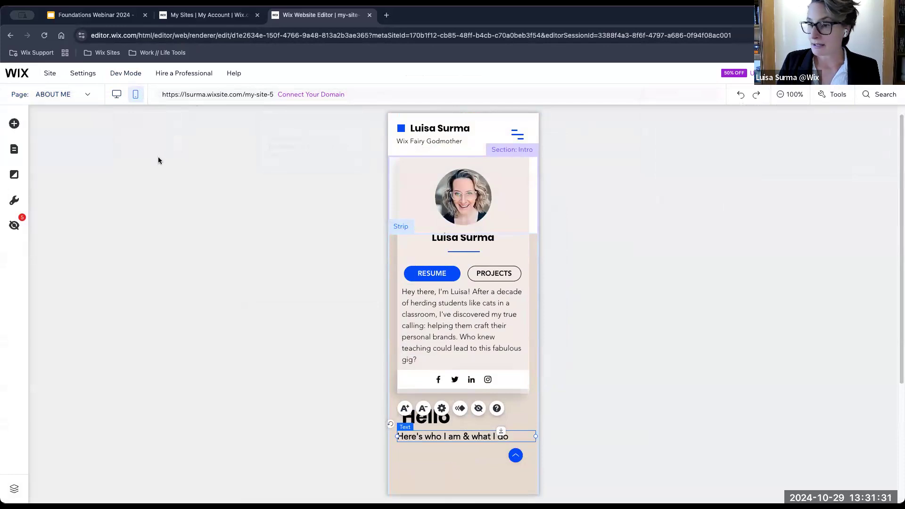
click(117, 94)
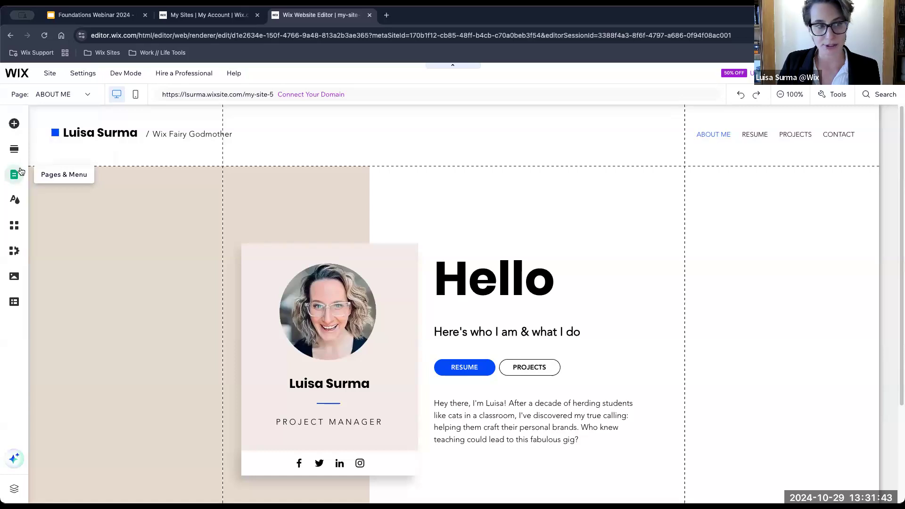
click(89, 96)
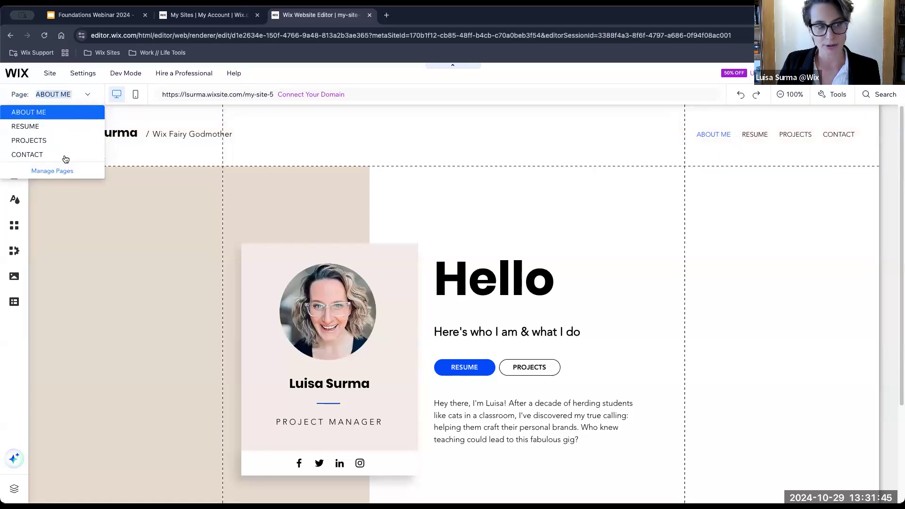
click(64, 172)
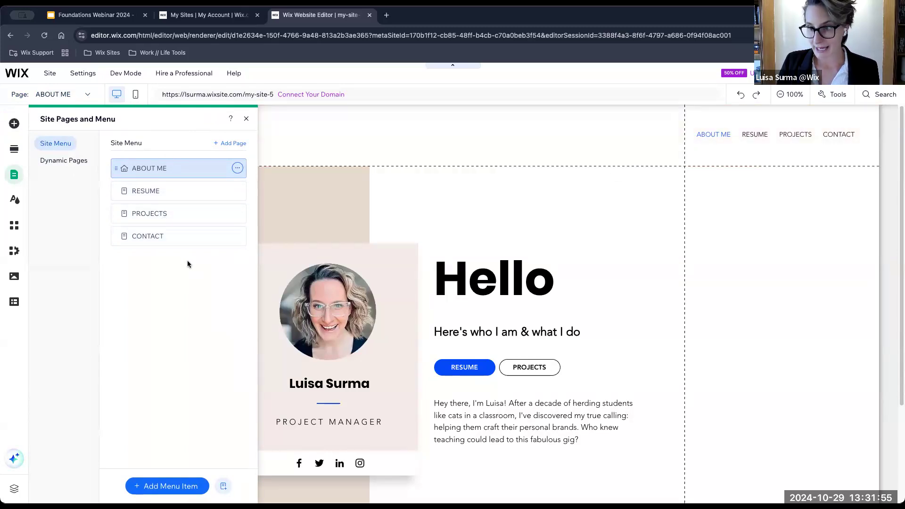
Add the Basic page design from the Projects category to the site and name the new page PROJECTS.
click(230, 144)
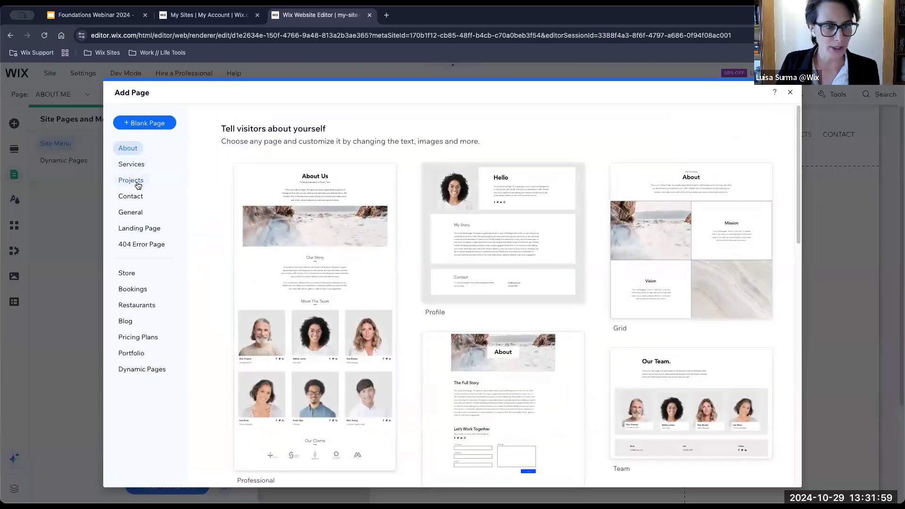
click(138, 182)
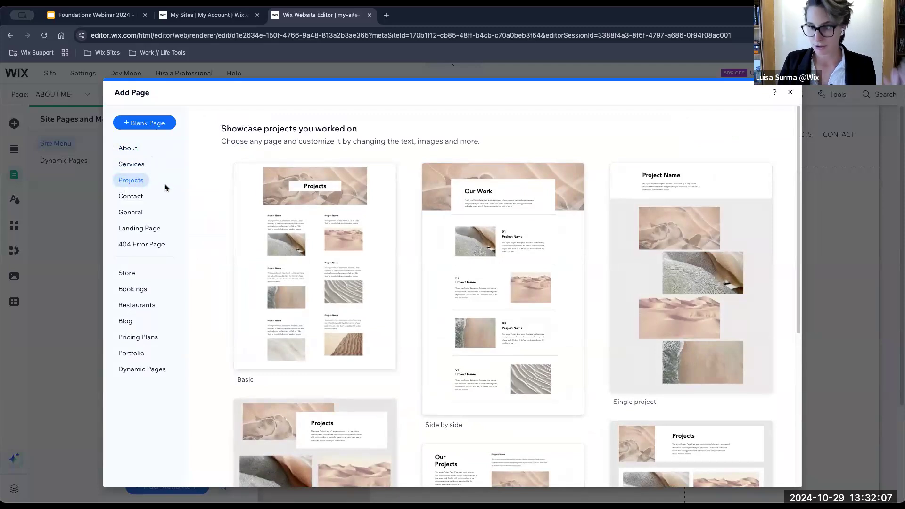
mouse_move(311, 246)
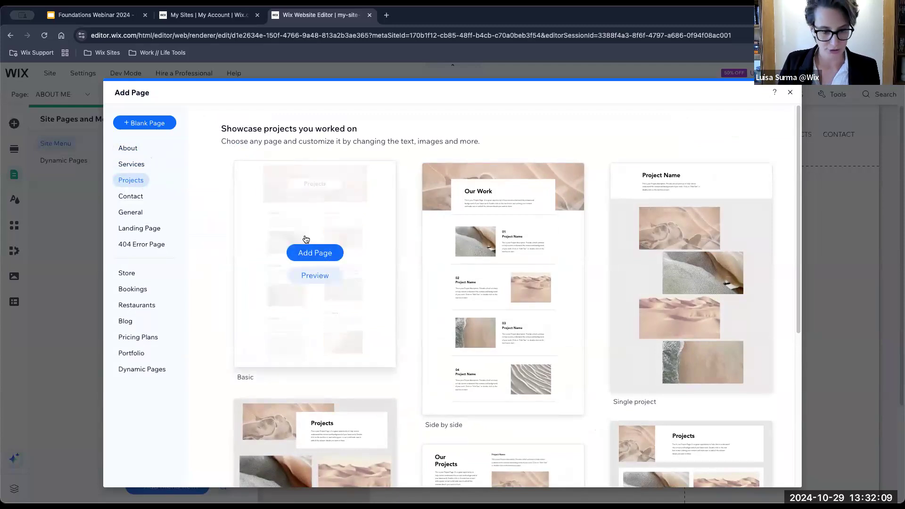
click(312, 250)
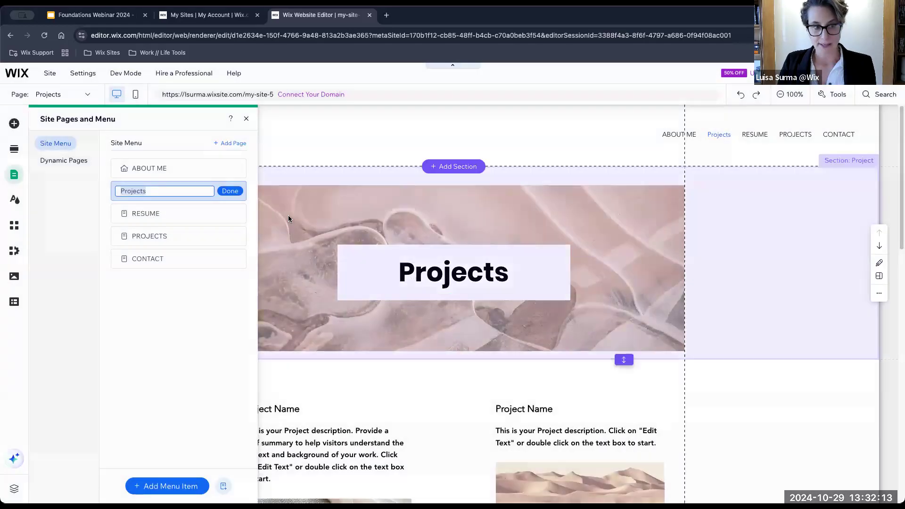
text(P)
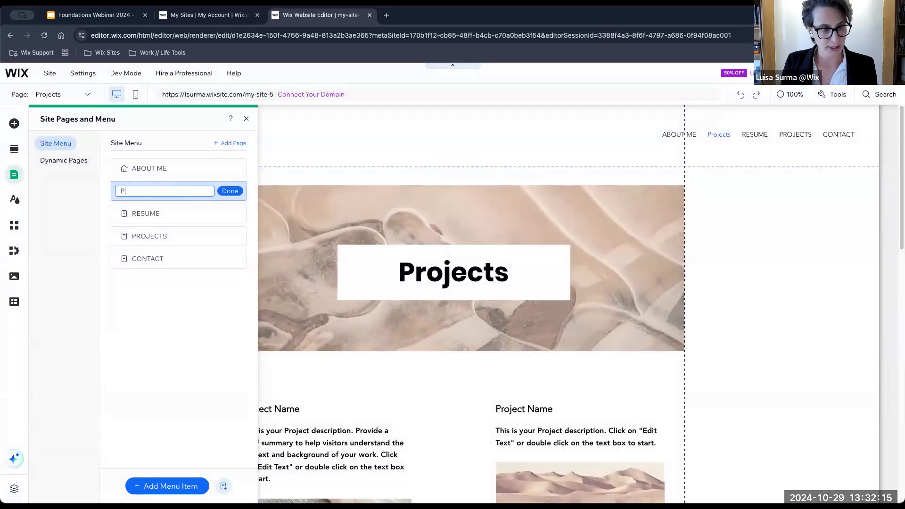
text(ROJECTS)
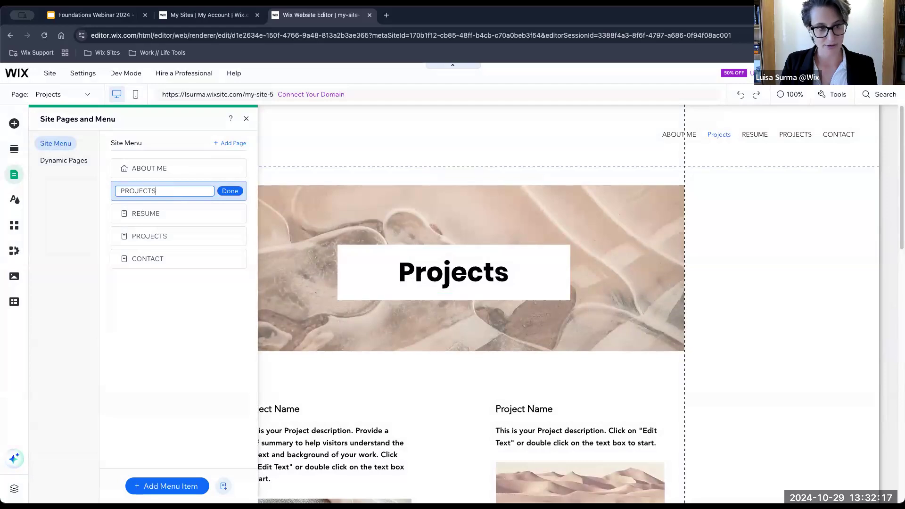
click(225, 194)
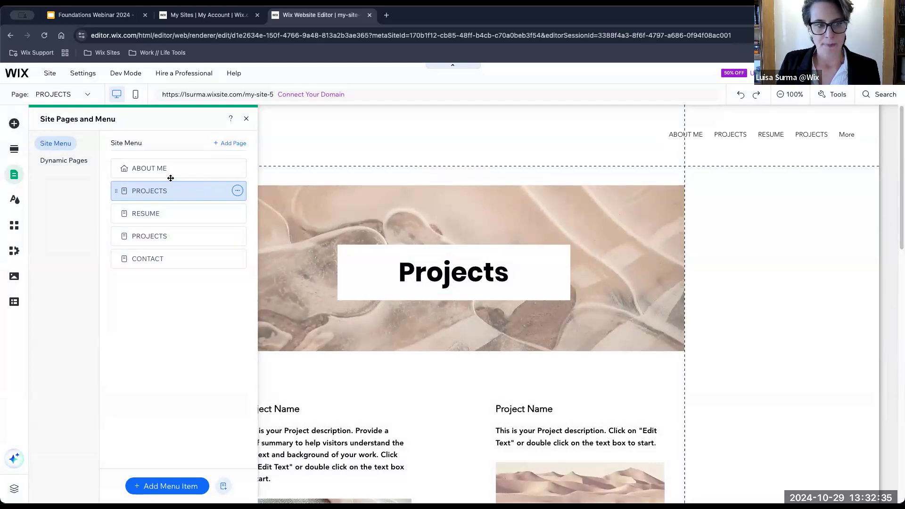
Preview the new Projects page on desktop and mobile, check the mobile navigation menu, and return to the editor.
click(691, 135)
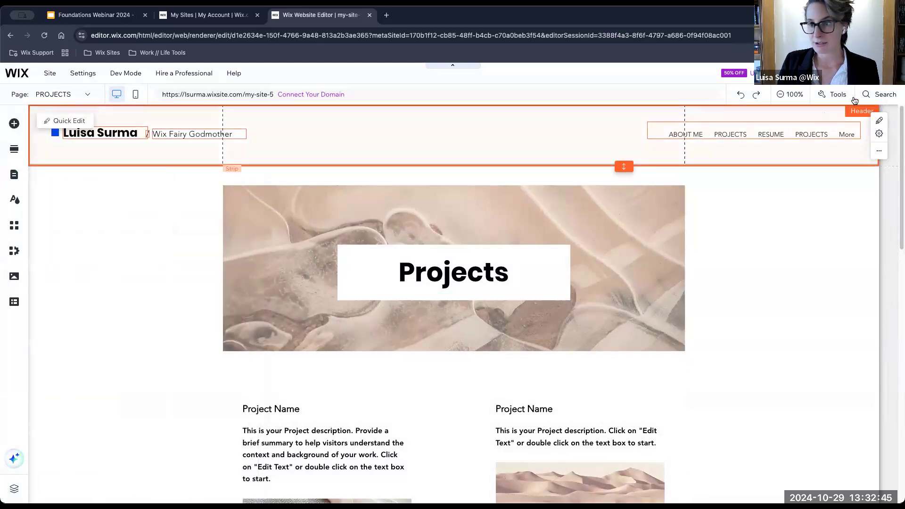
click(843, 73)
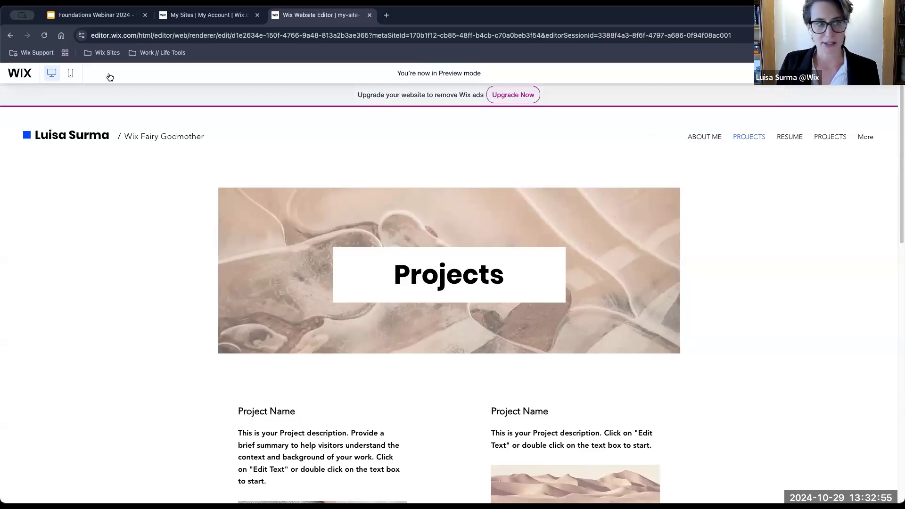
click(70, 76)
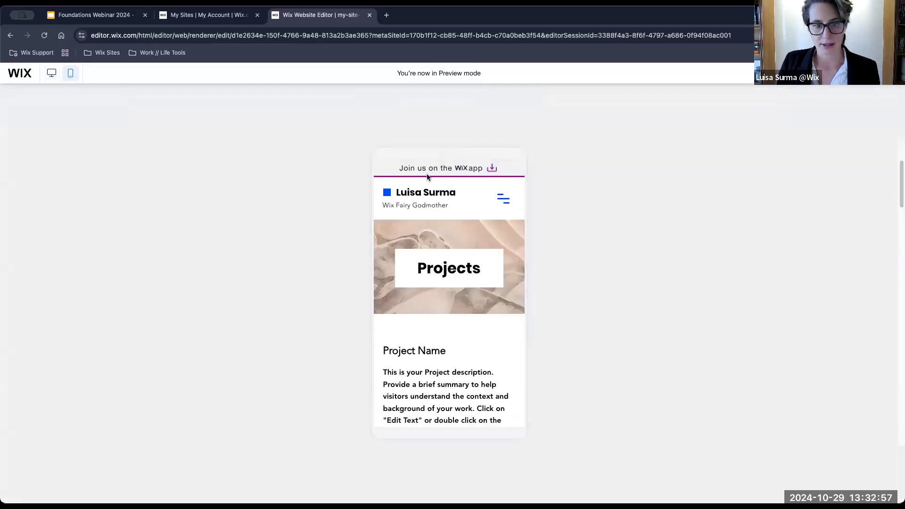
click(503, 200)
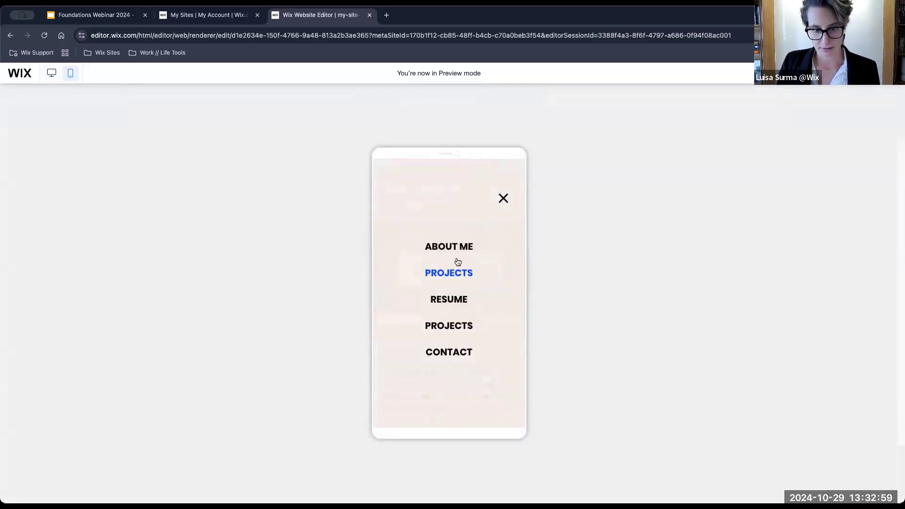
click(507, 202)
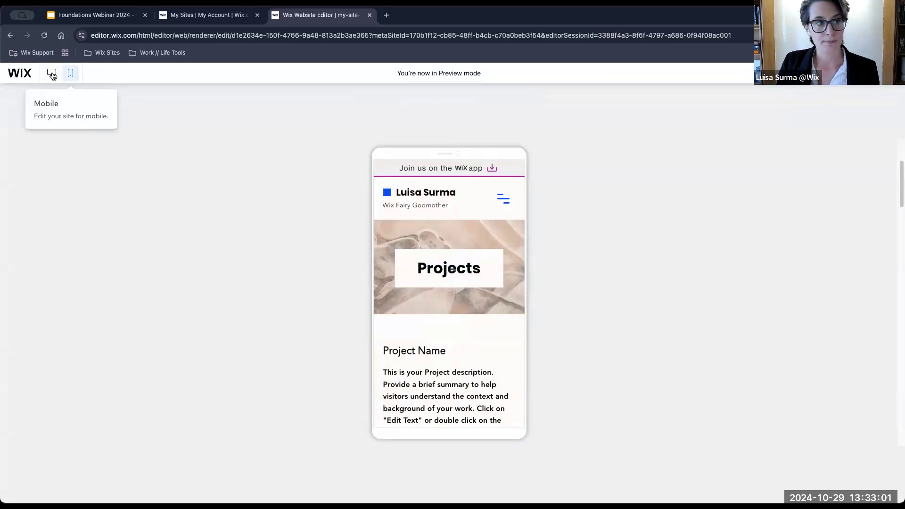
click(51, 74)
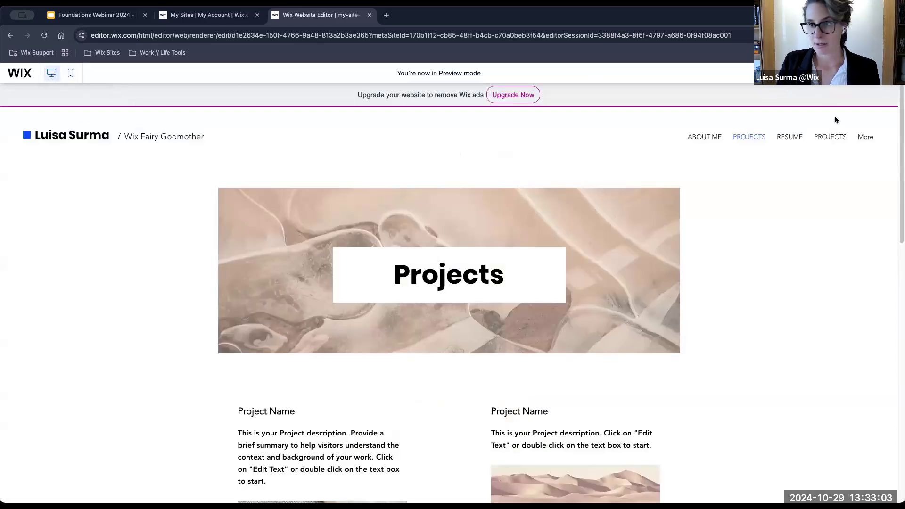
click(872, 73)
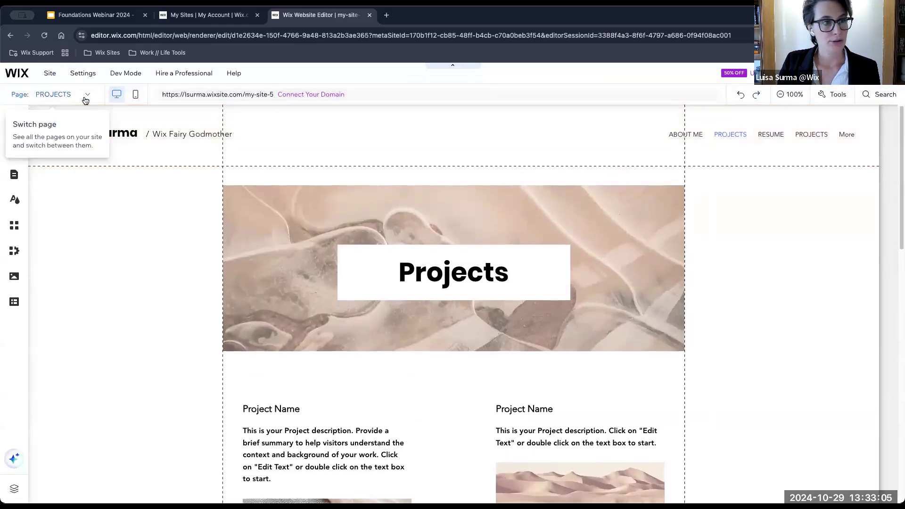
Rename the template's original PROJECTS page, listed between RESUME and CONTACT, as INTERNSHIP.
click(83, 95)
click(52, 184)
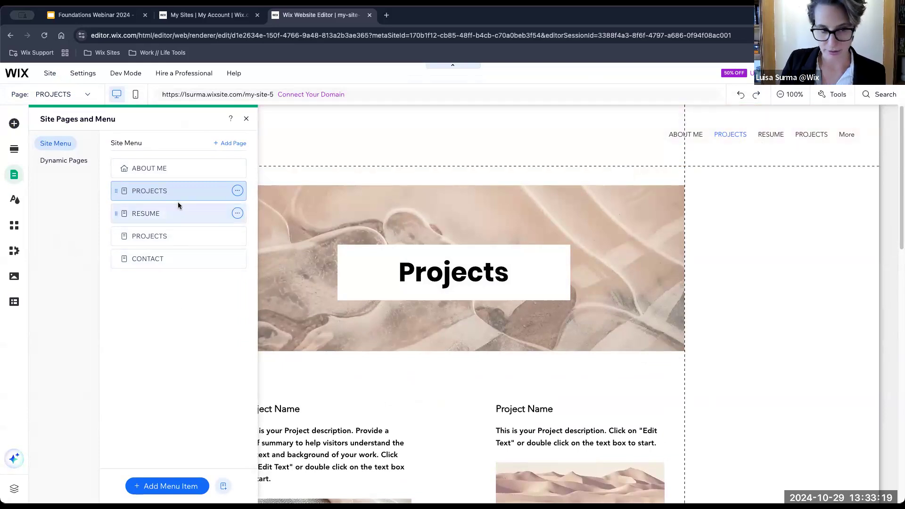
click(164, 236)
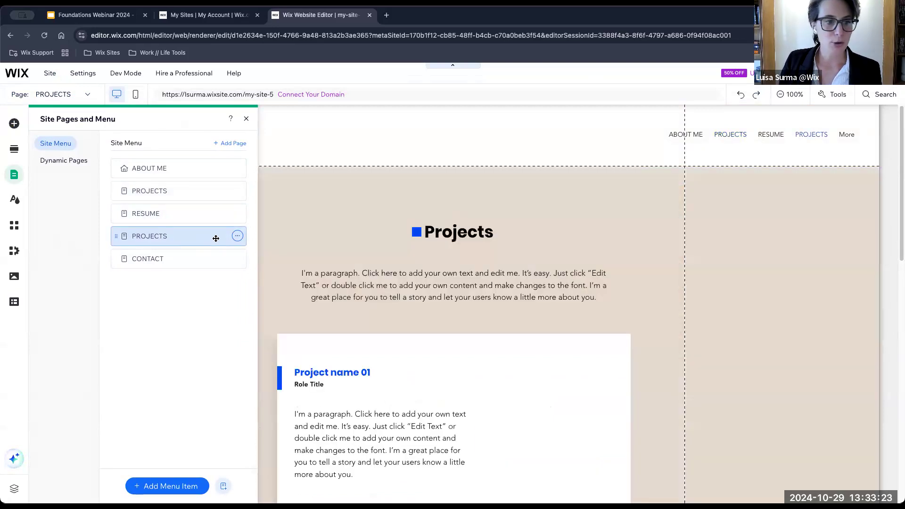
click(237, 237)
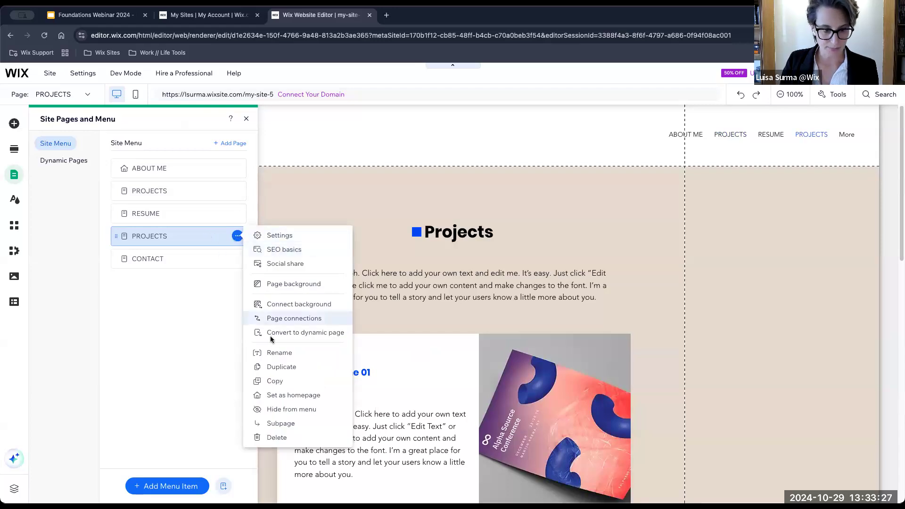
click(272, 353)
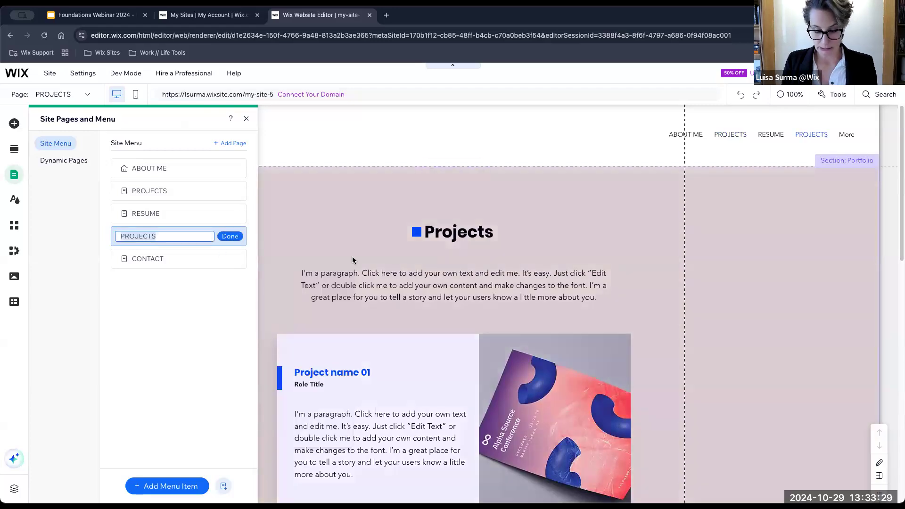
text(INTERNSHIP)
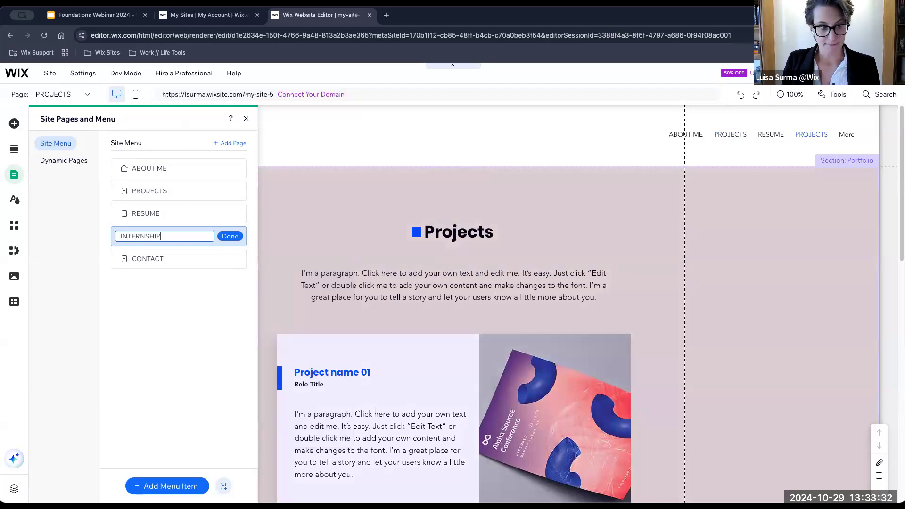
key(Return)
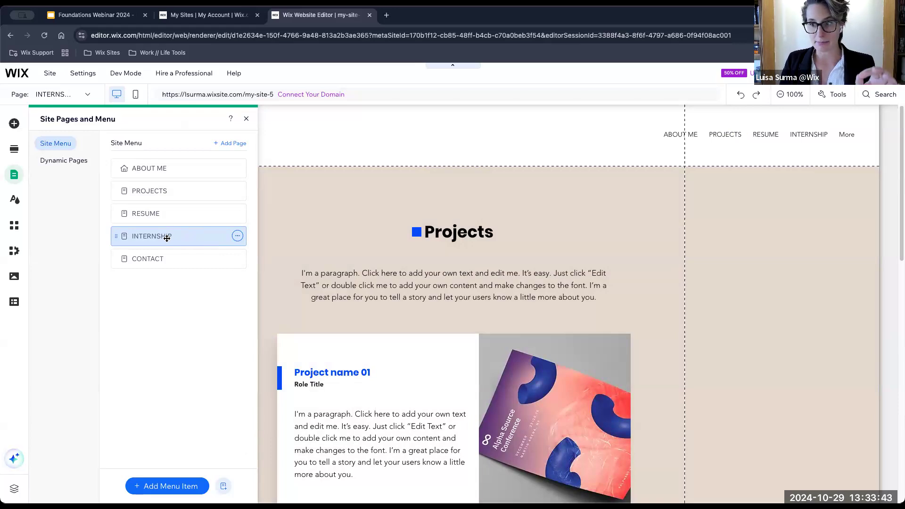
Make the INTERNSHIP page a subpage of PROJECTS and check its dropdown entry in the desktop preview.
drag(165, 237, 185, 207)
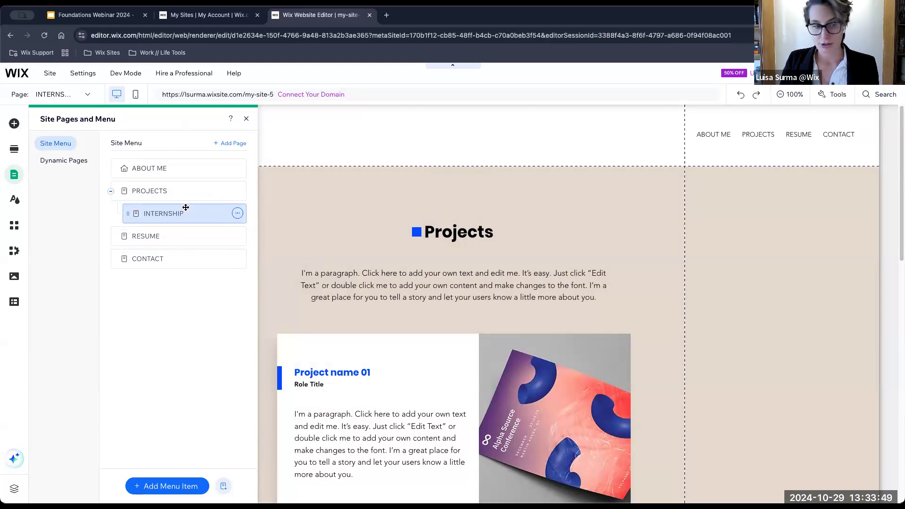
click(246, 118)
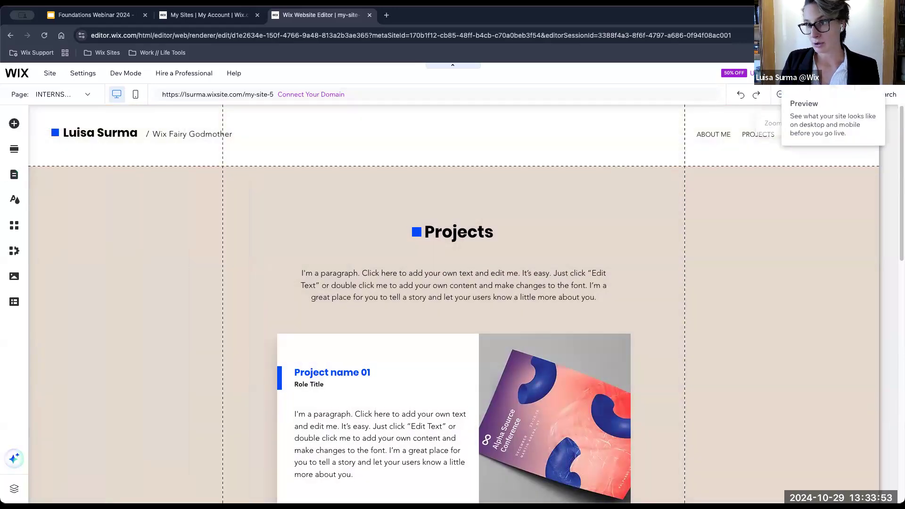
click(833, 73)
mouse_move(769, 140)
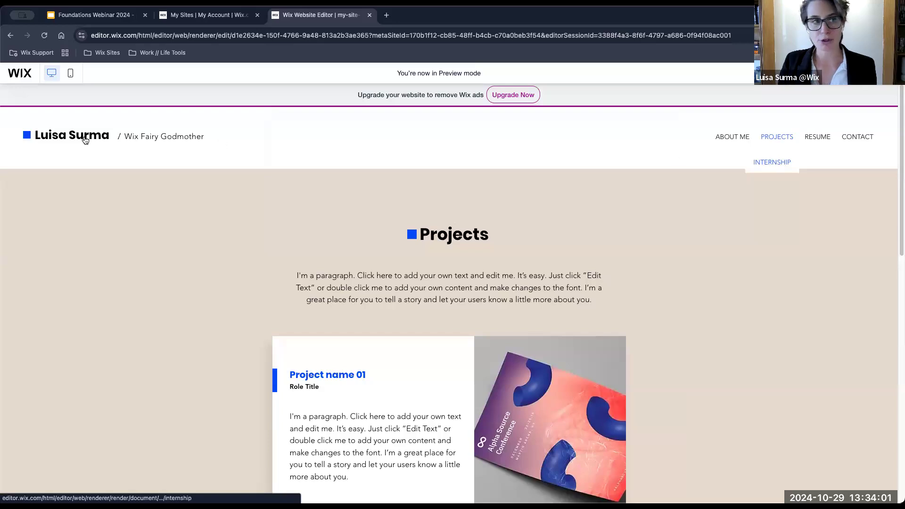
click(869, 73)
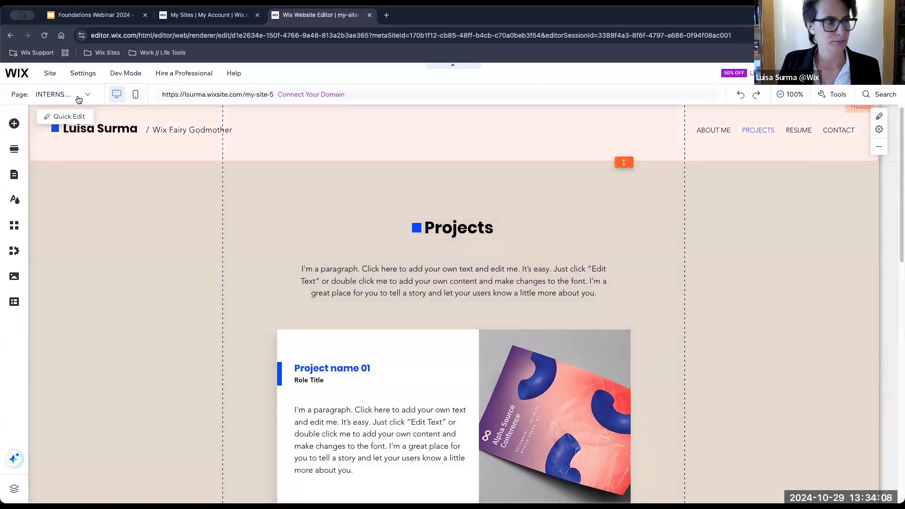
Switch the editor to the ABOUT ME page and select its Intro section.
click(78, 100)
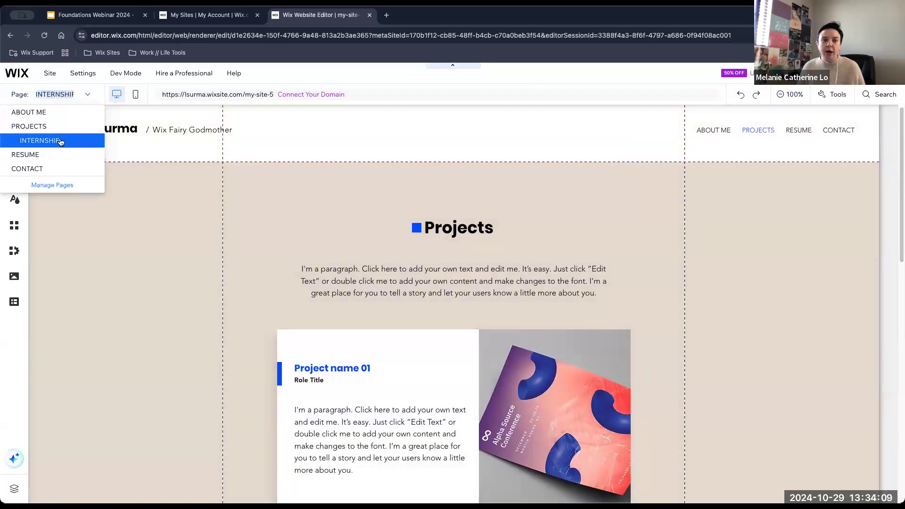
click(45, 115)
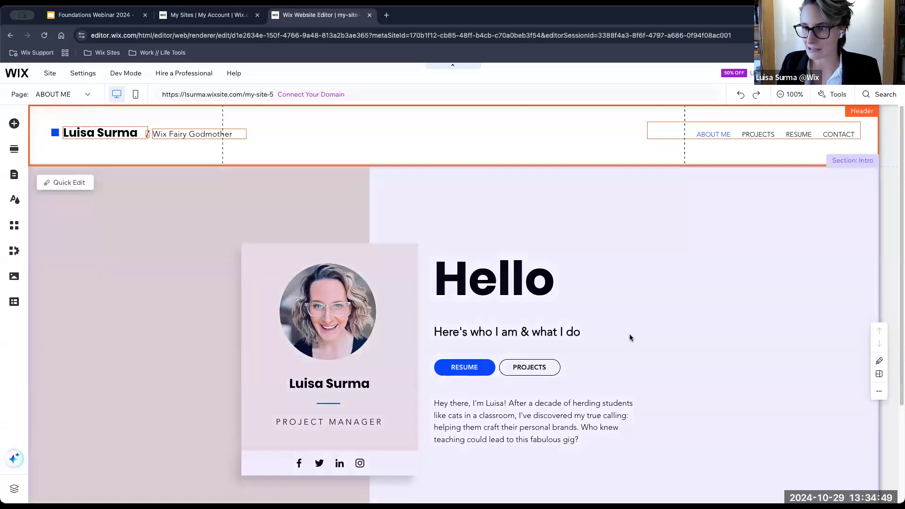
click(652, 272)
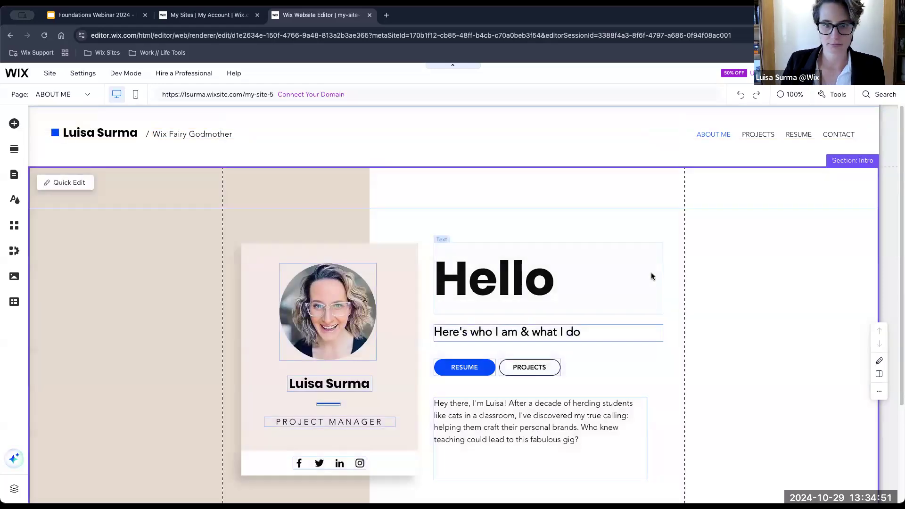
Upload resume march 2024.pdf from the computer and link the Intro section's RESUME button to it as a document.
click(477, 369)
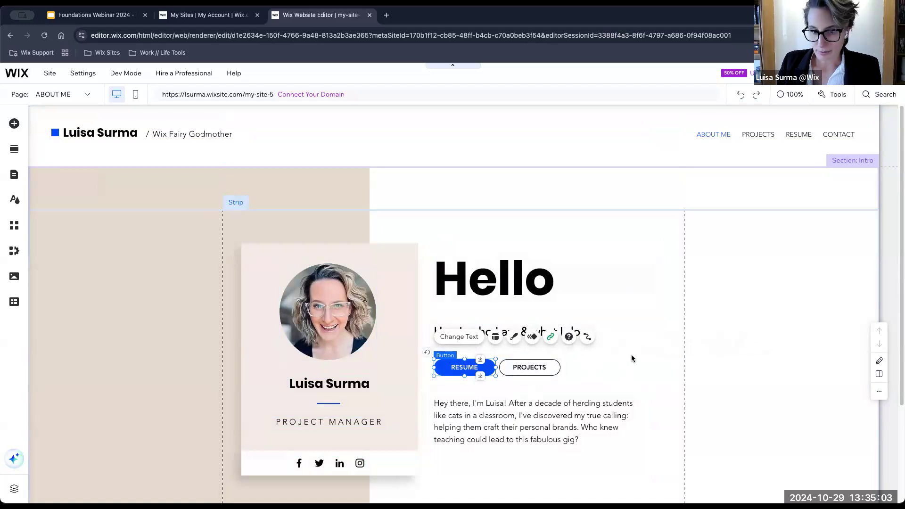
click(551, 337)
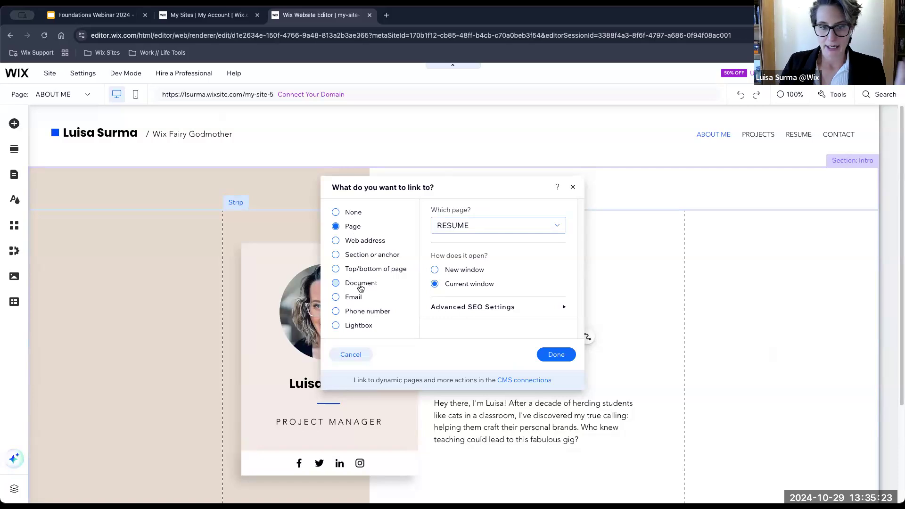
click(361, 285)
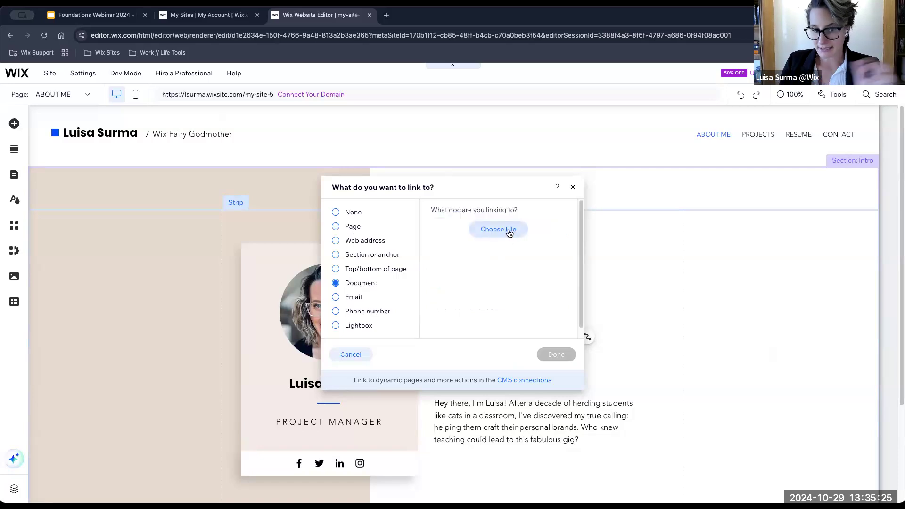
click(508, 231)
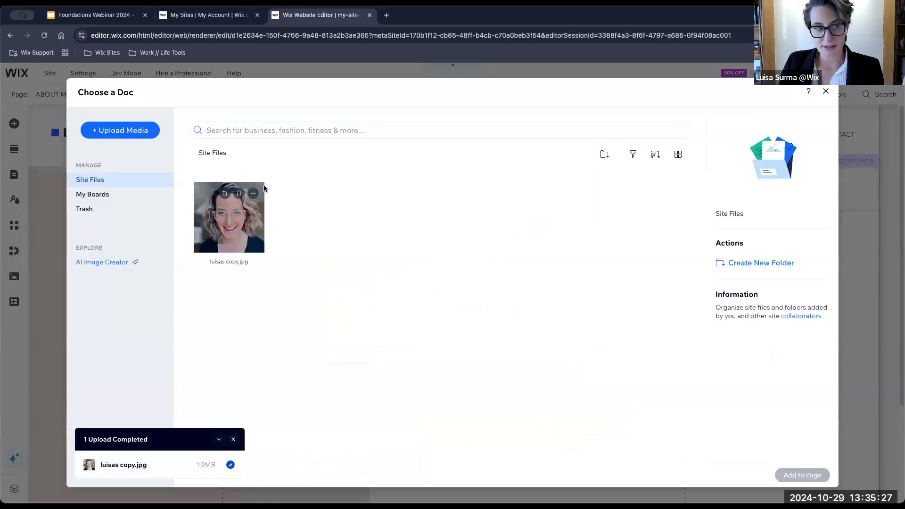
click(132, 134)
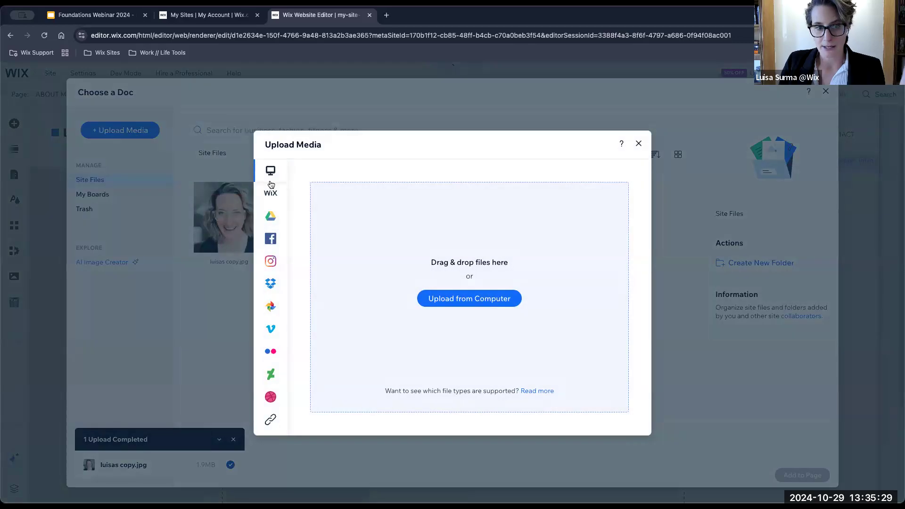
click(470, 303)
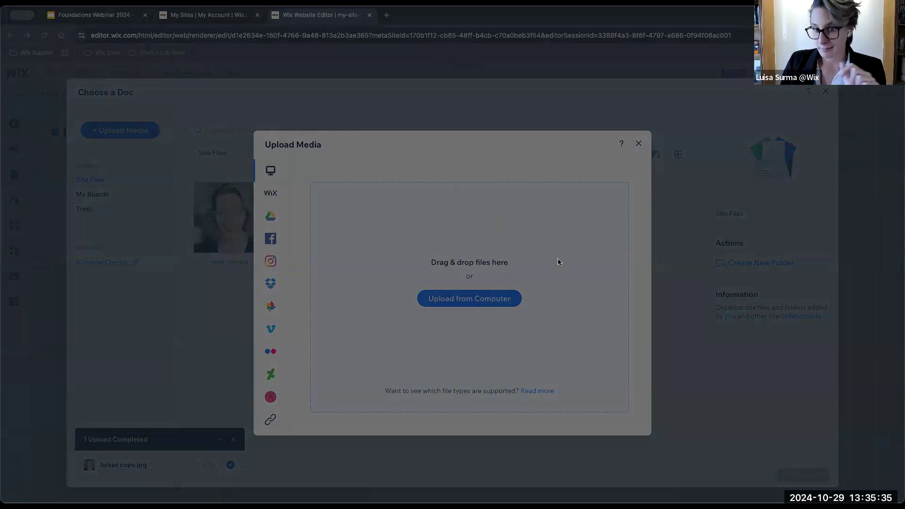
click(619, 349)
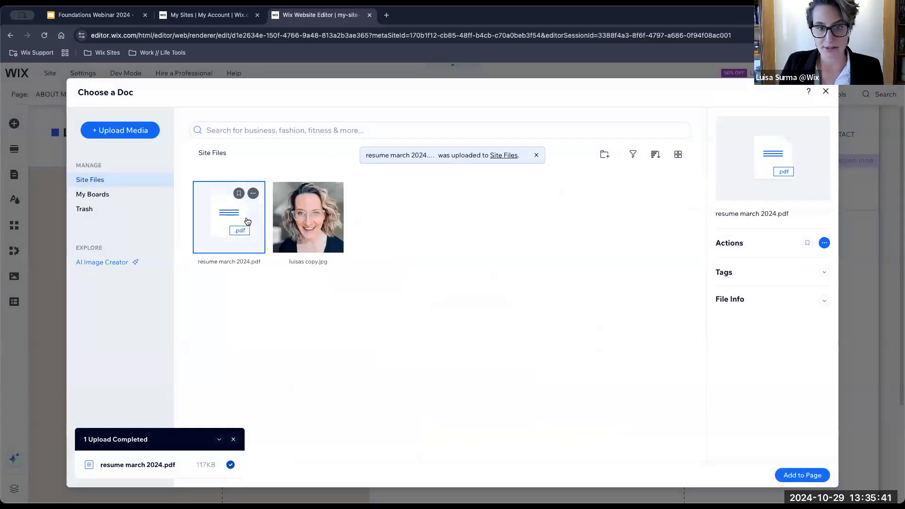
click(802, 476)
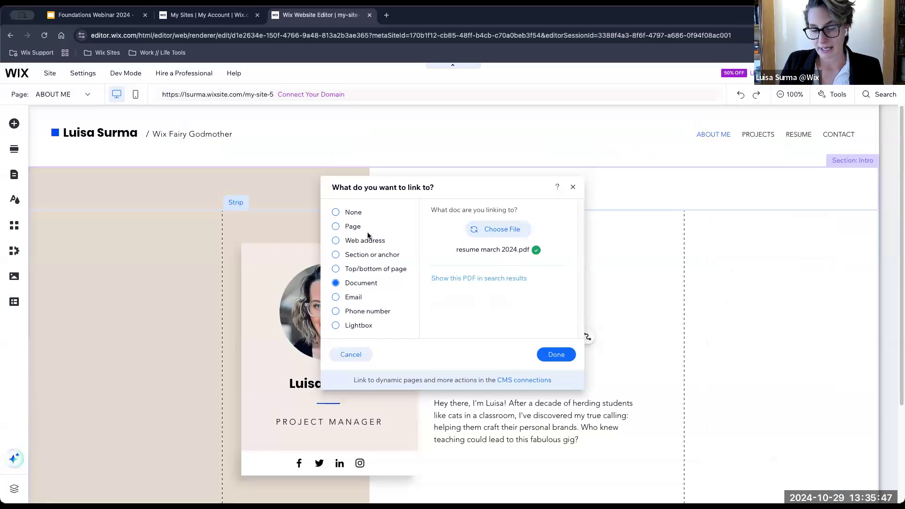
click(557, 355)
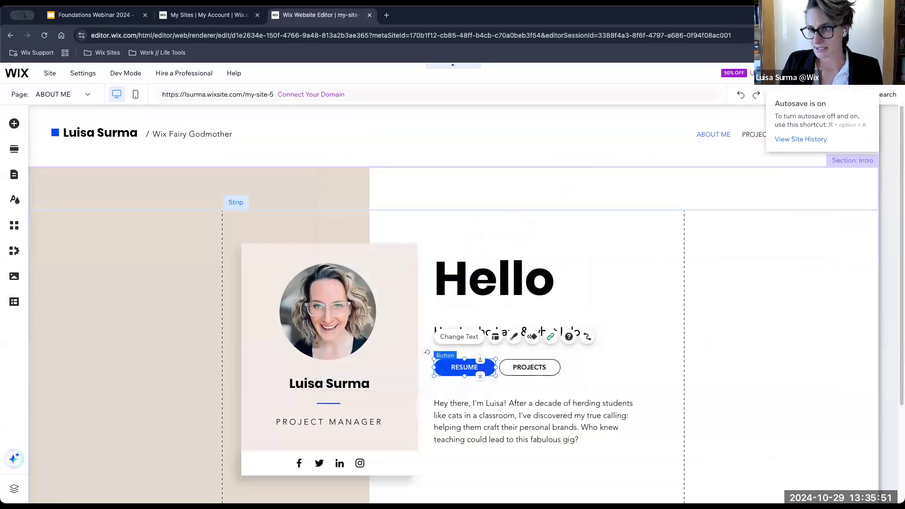
Preview the site on desktop, test that the RESUME button opens the PDF, and return to the editor.
click(822, 73)
click(597, 196)
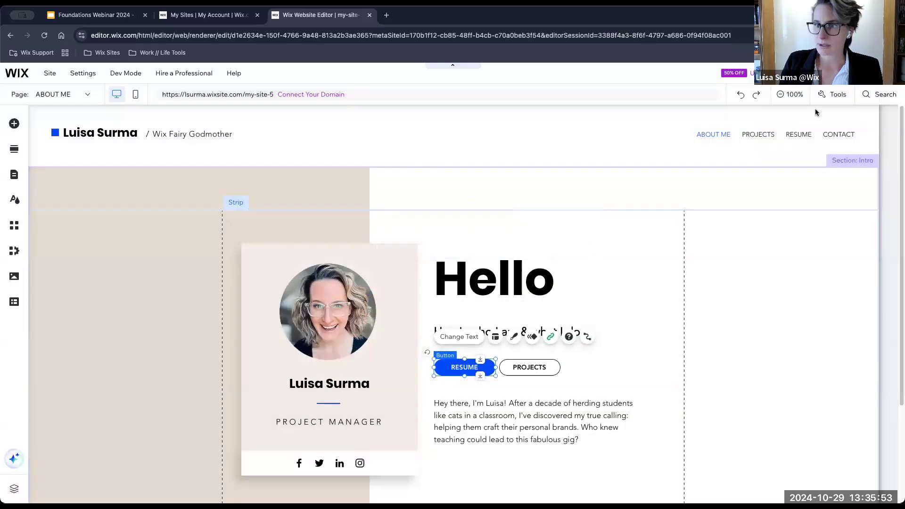
click(854, 73)
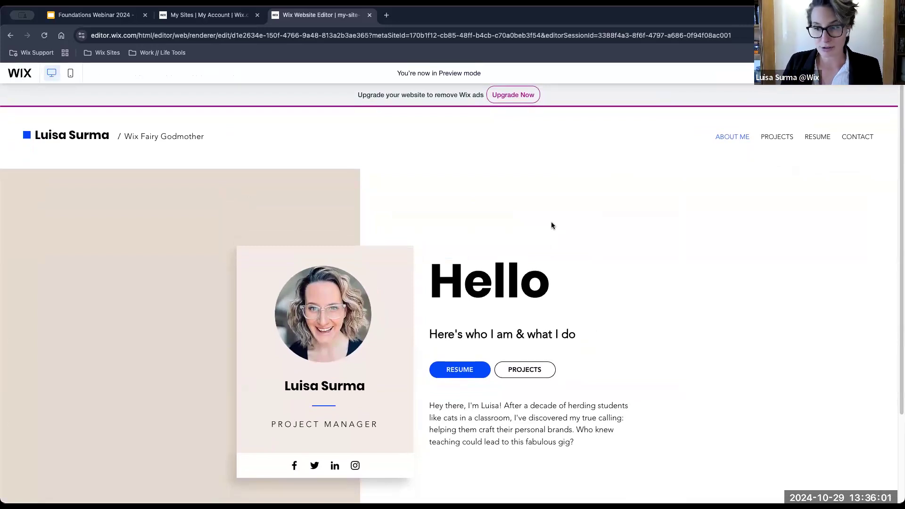
click(461, 375)
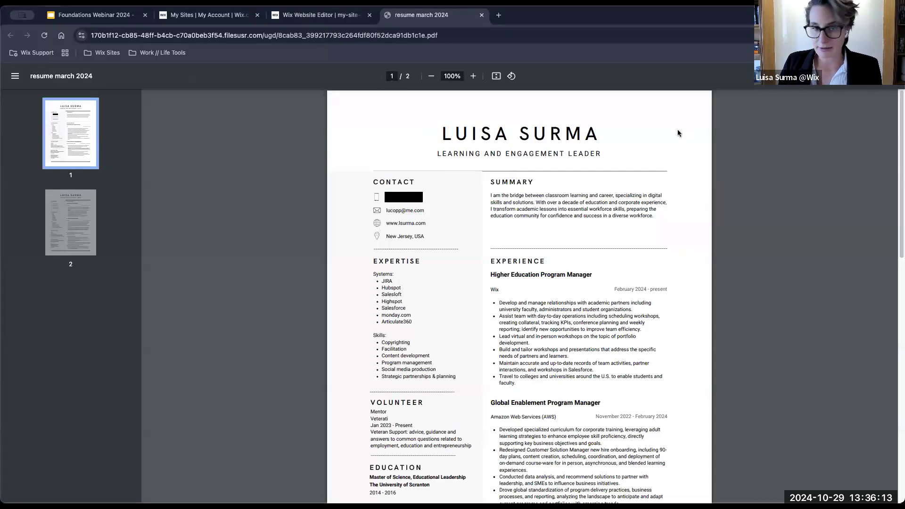
click(482, 15)
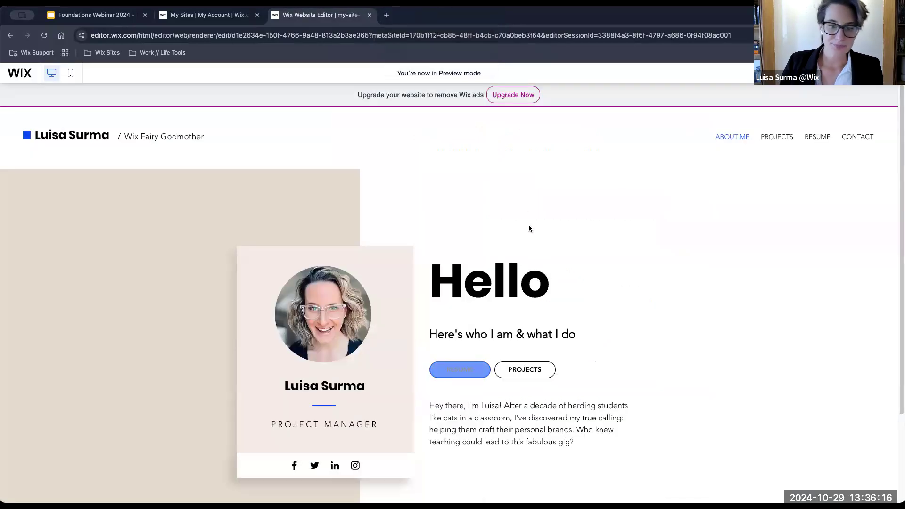
click(471, 375)
click(481, 16)
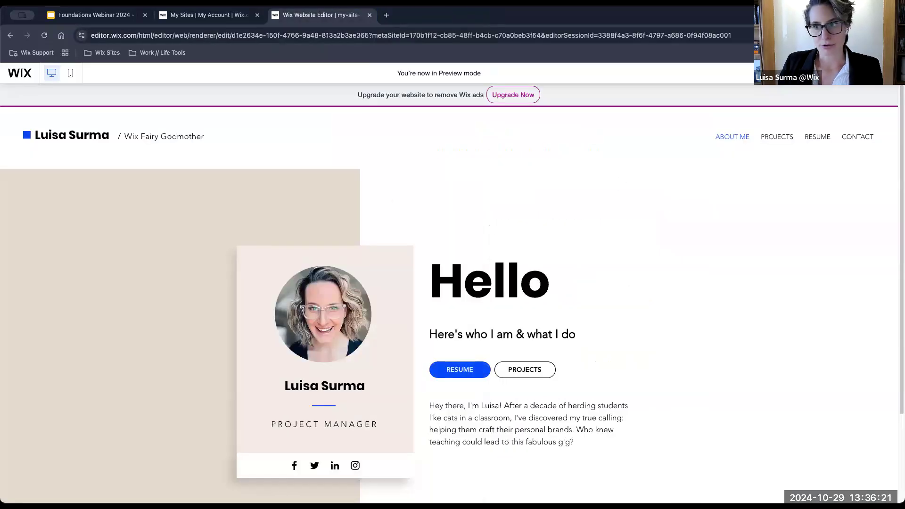
click(869, 73)
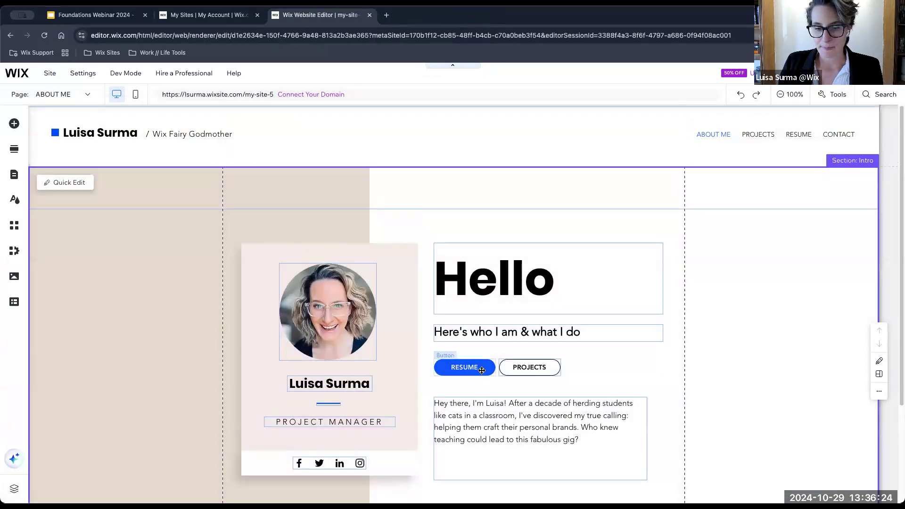
Review the RESUME button's link settings and close them without changes.
click(484, 372)
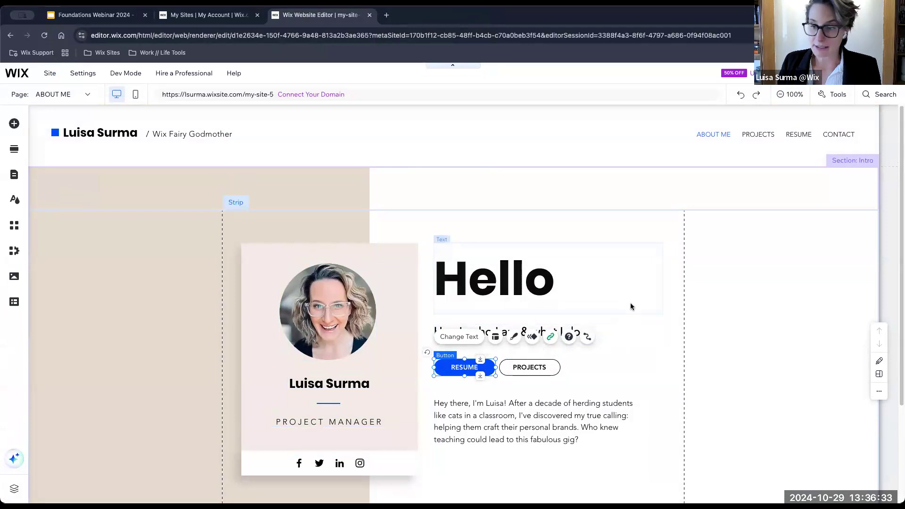
click(550, 337)
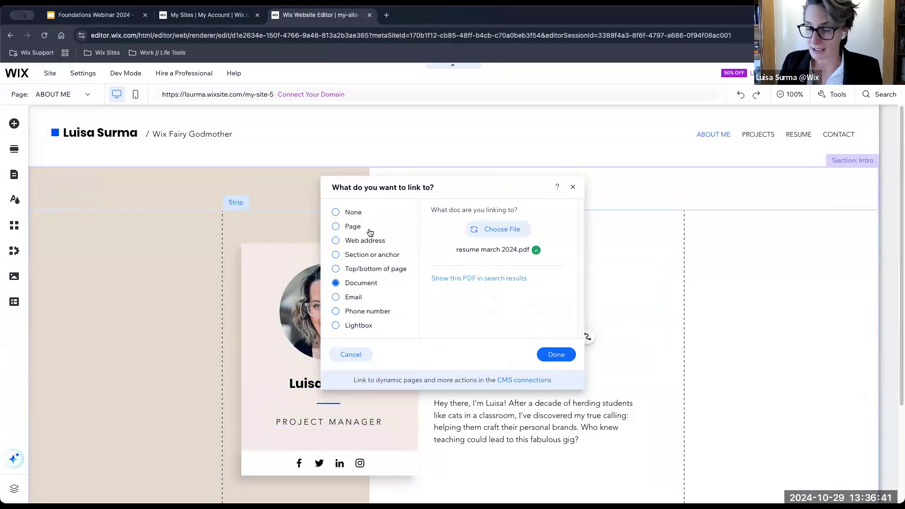
click(573, 189)
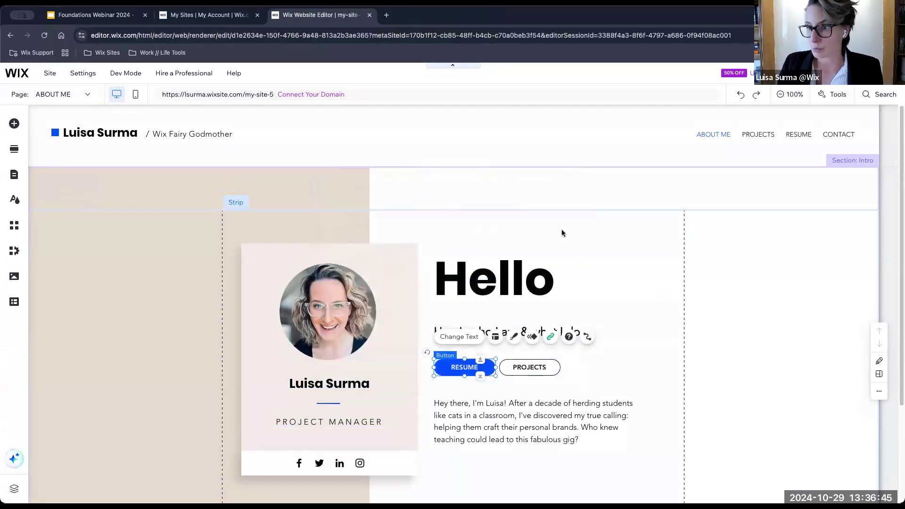
Switch to the RESUME page and open the access permissions in its page settings.
click(80, 96)
click(57, 154)
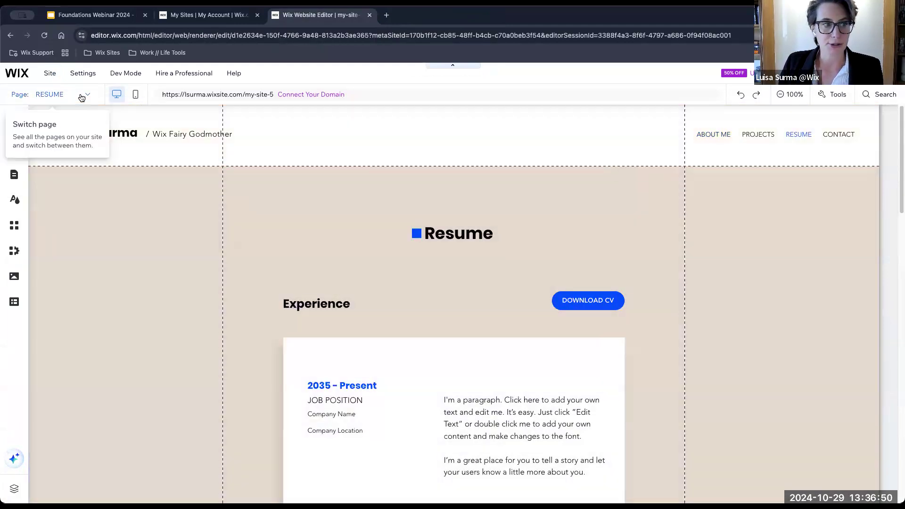
click(80, 94)
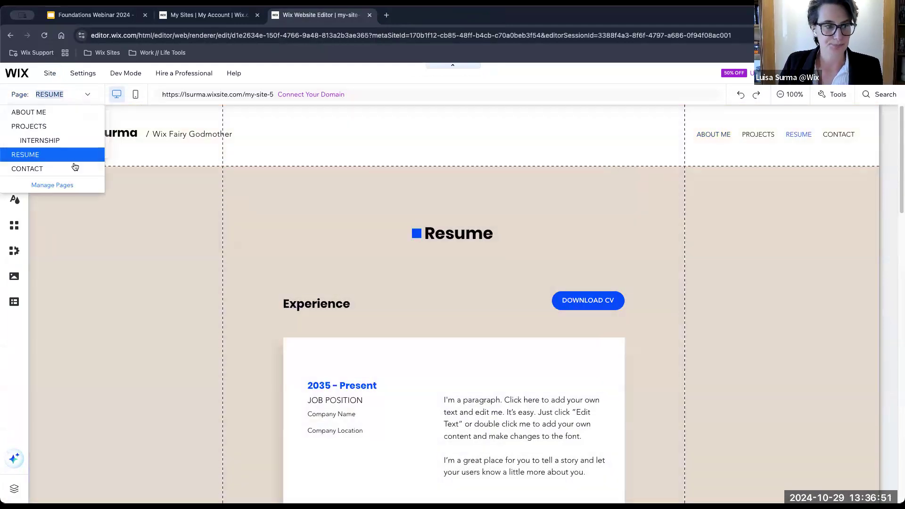
click(72, 183)
click(236, 236)
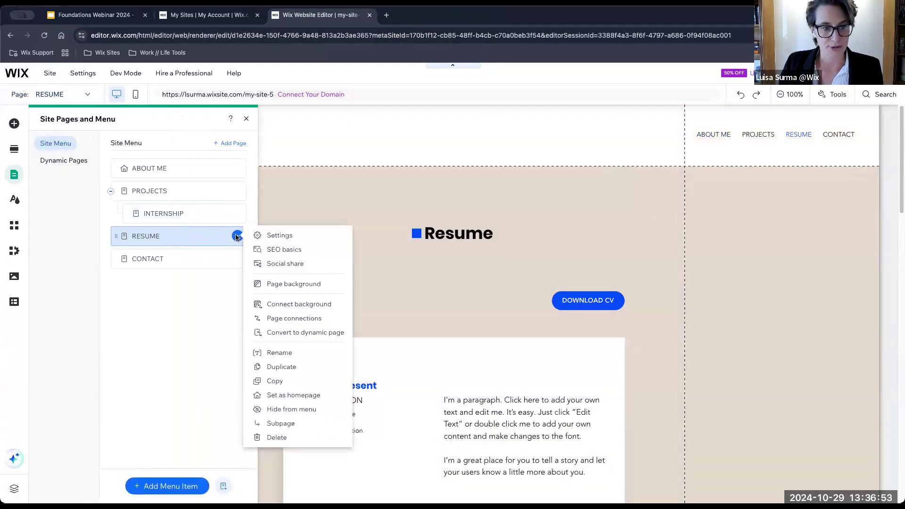
click(284, 239)
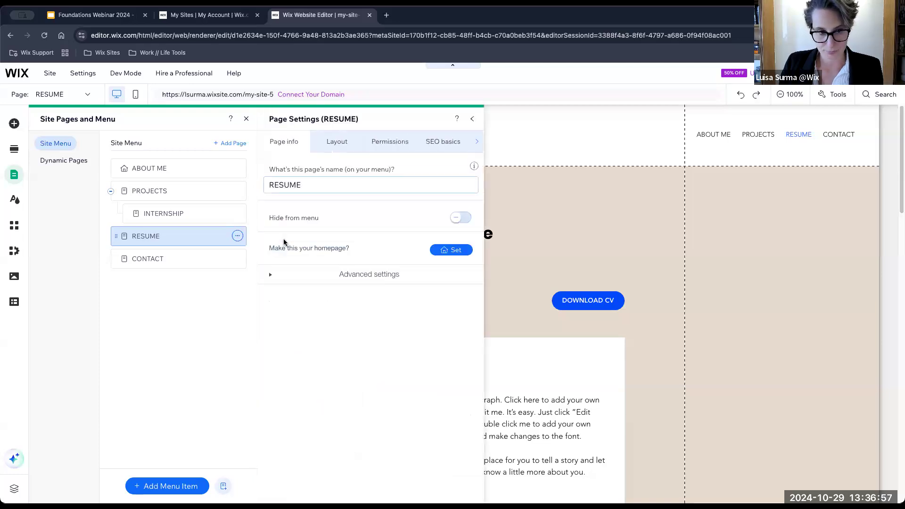
click(388, 145)
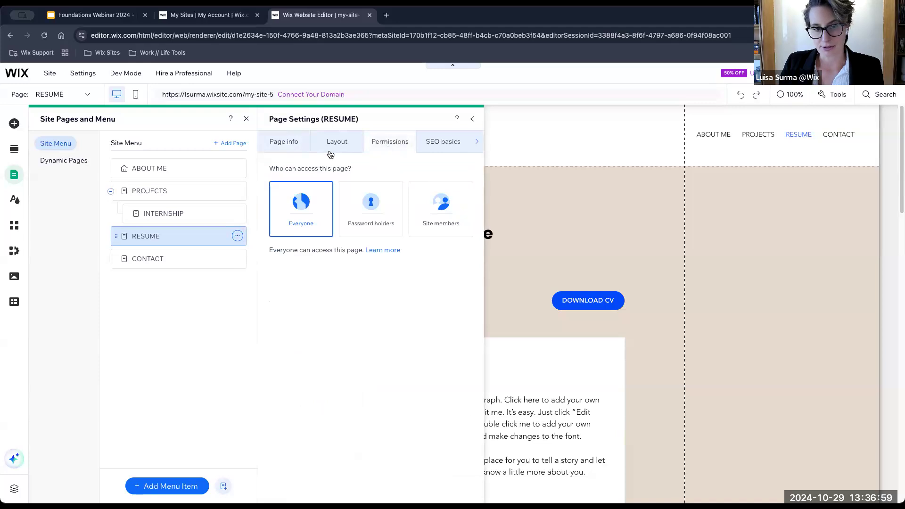
Try restricting the RESUME page to password holders, restore access for Everyone, and close the page settings.
click(380, 211)
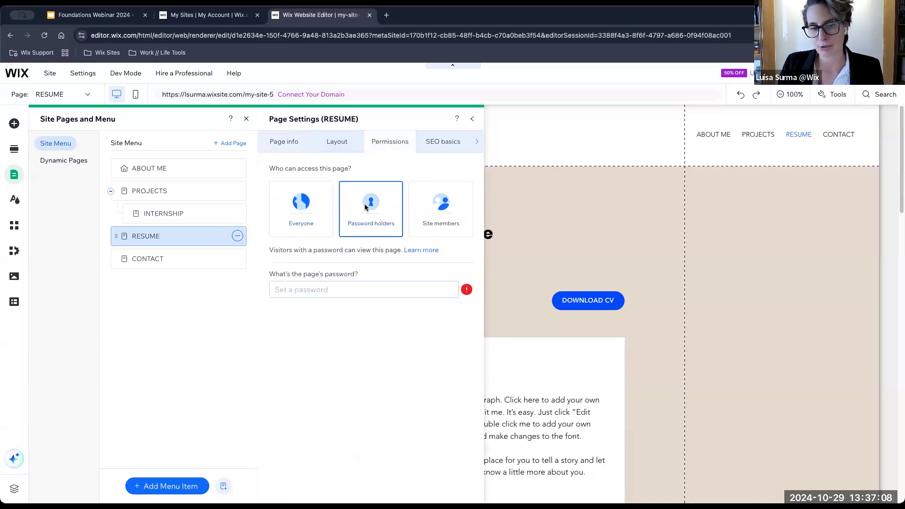
click(319, 210)
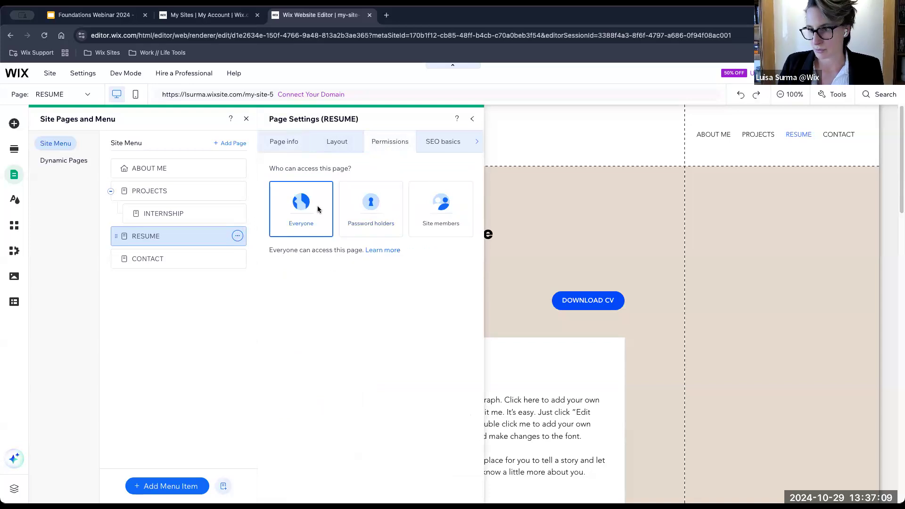
click(474, 122)
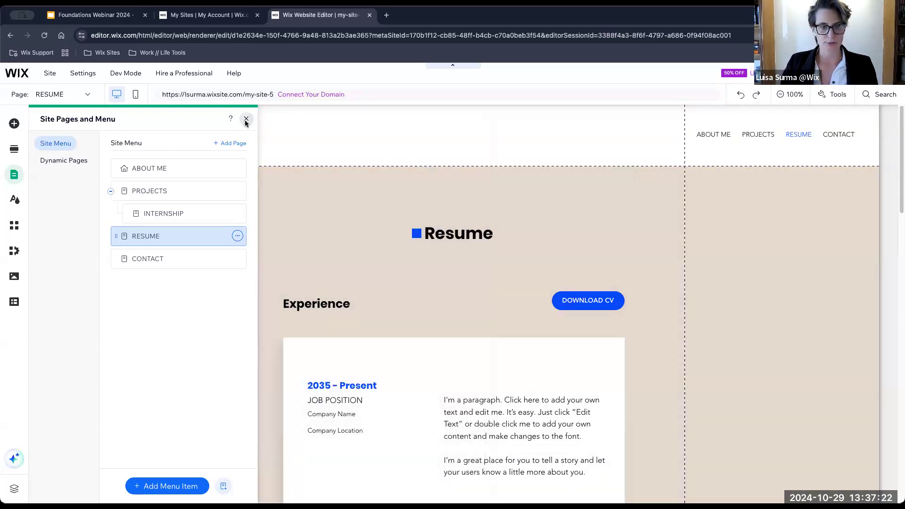
click(245, 120)
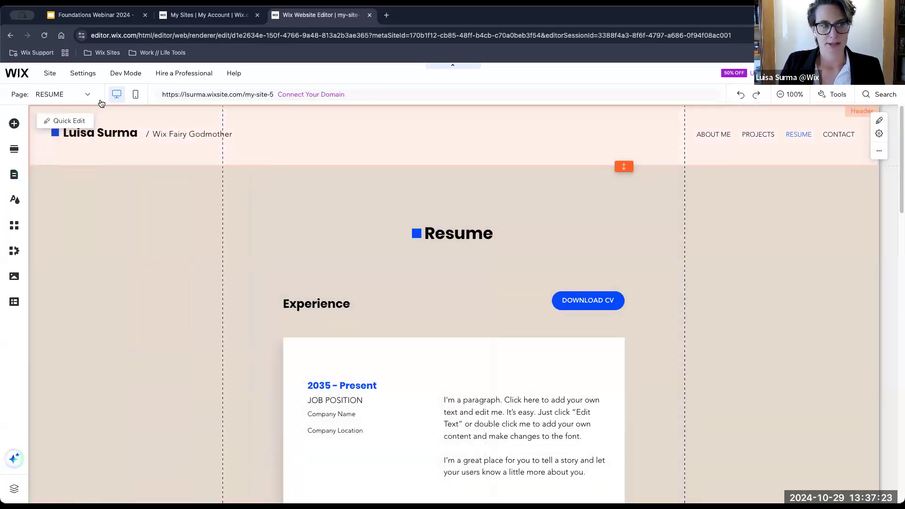
Switch the editor back to the ABOUT ME page and select the Intro section's PROJECTS button.
click(83, 96)
click(55, 112)
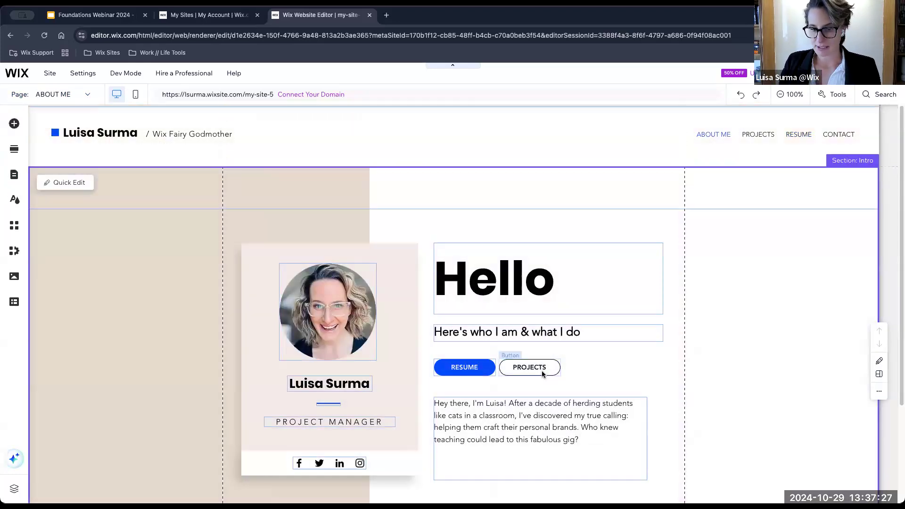
click(539, 369)
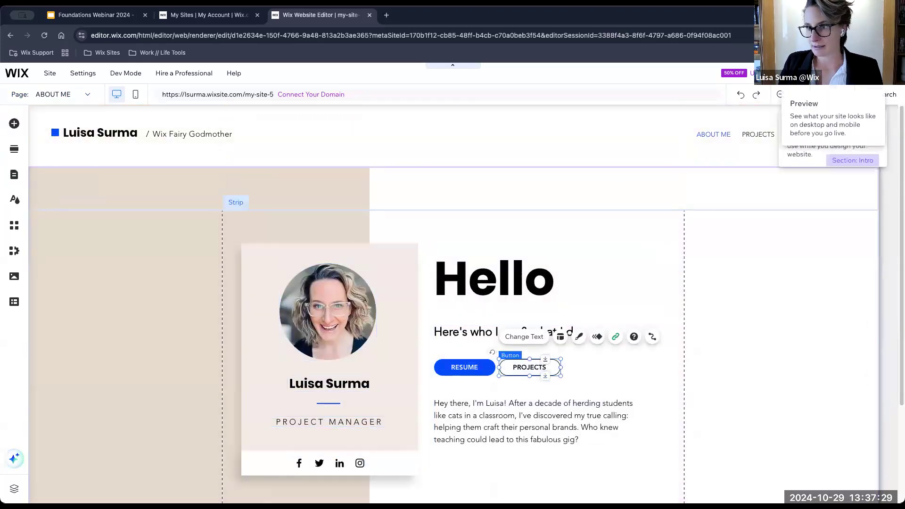
Preview the site, check the PROJECTS dropdown, follow the Intro's PROJECTS button, and look over the Projects page's entries.
click(835, 74)
mouse_move(779, 138)
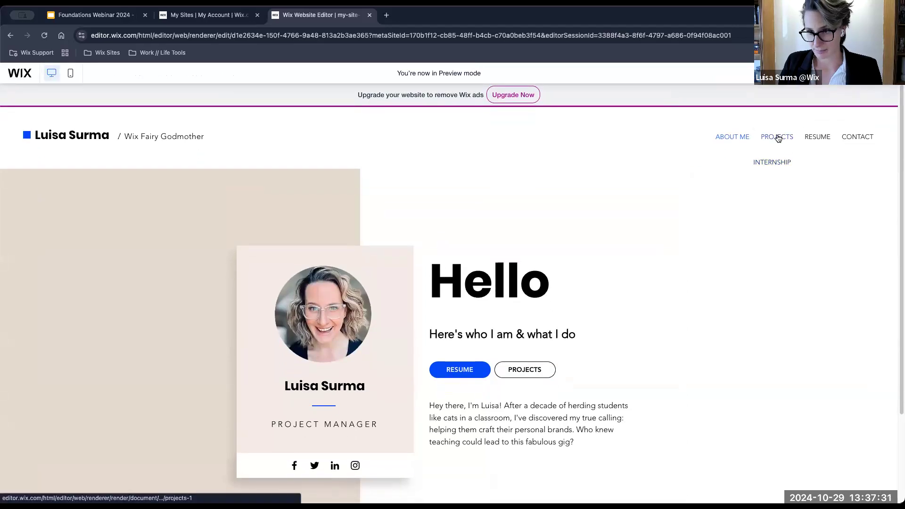
click(522, 370)
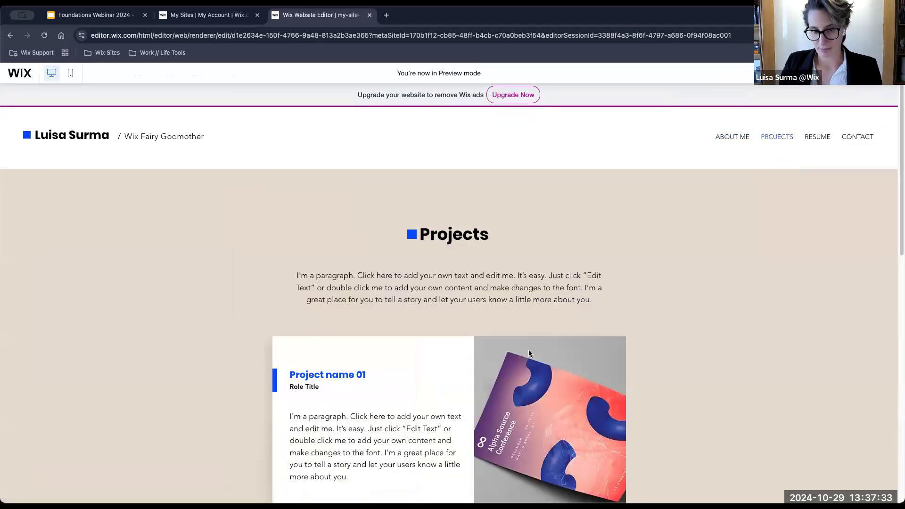
scroll(544, 278, down, 3)
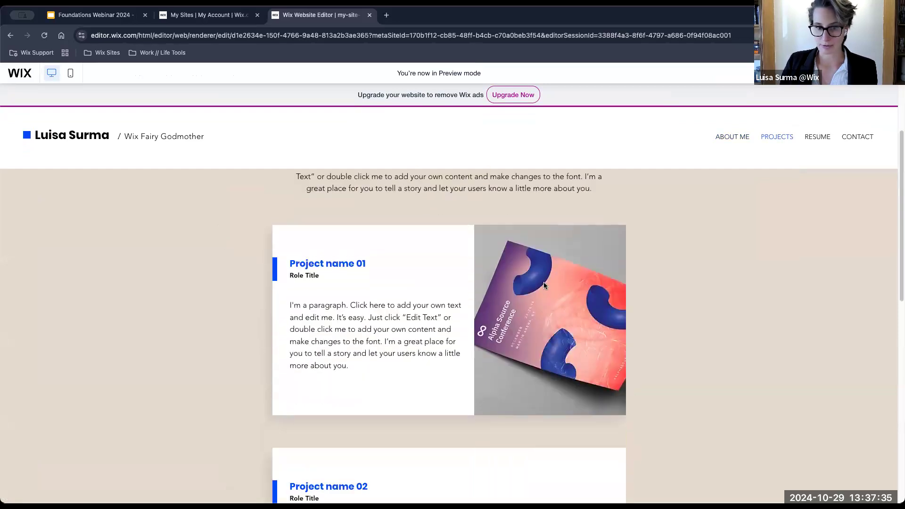
scroll(542, 283, down, 1)
scroll(455, 272, up, 1)
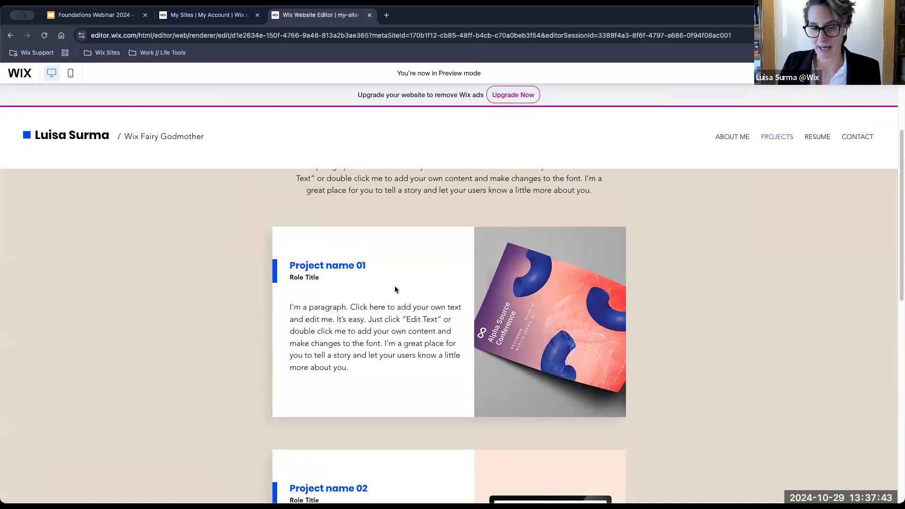
scroll(395, 288, down, 1)
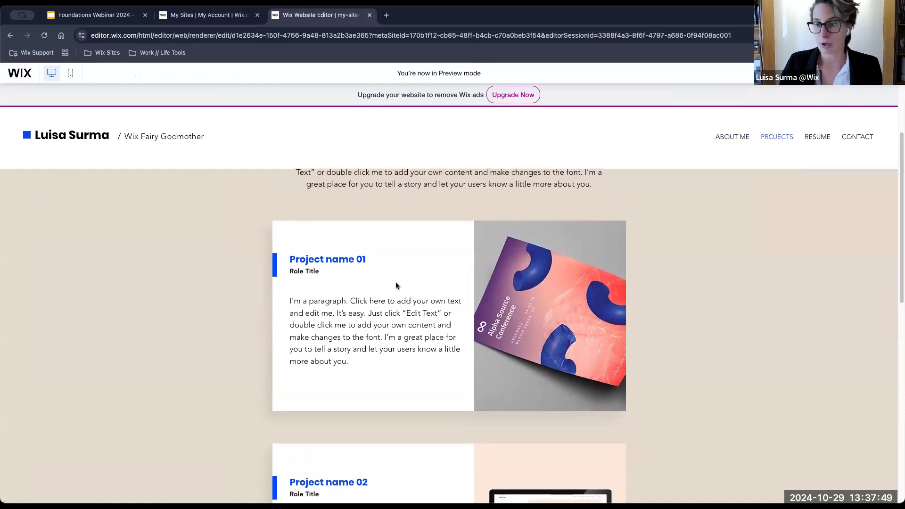
scroll(397, 268, down, 3)
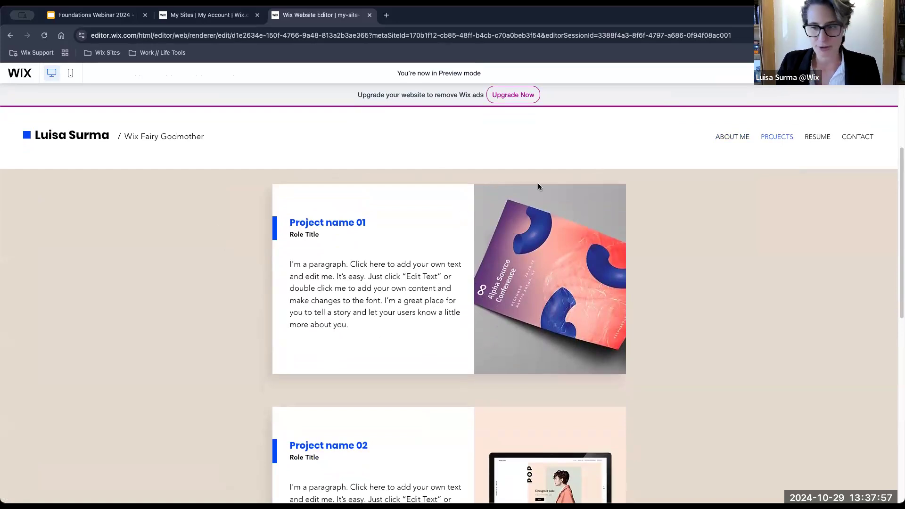
Leave the preview and switch the editor back to the ABOUT ME page.
click(872, 73)
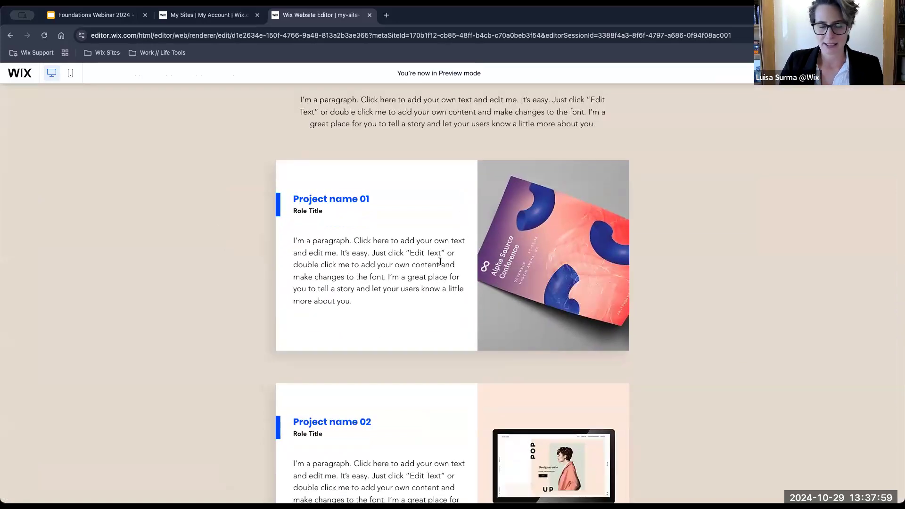
scroll(443, 270, up, 4)
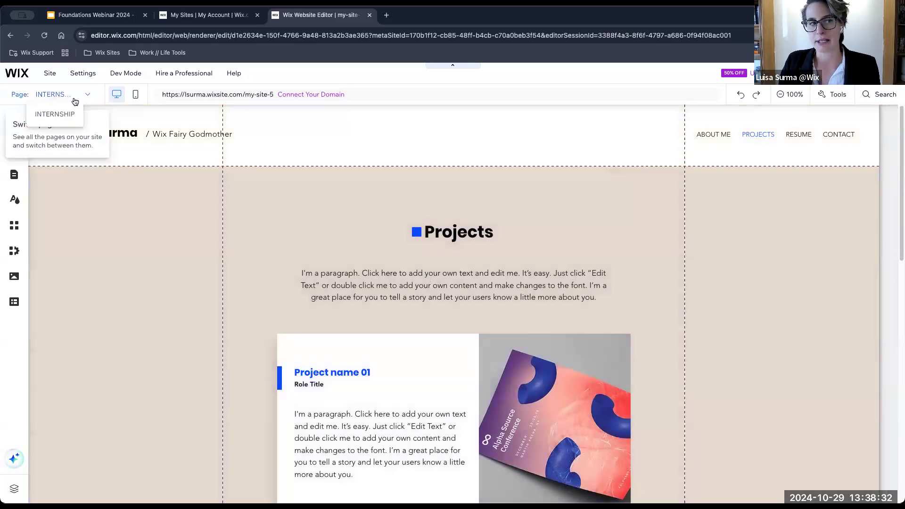
click(74, 100)
click(43, 111)
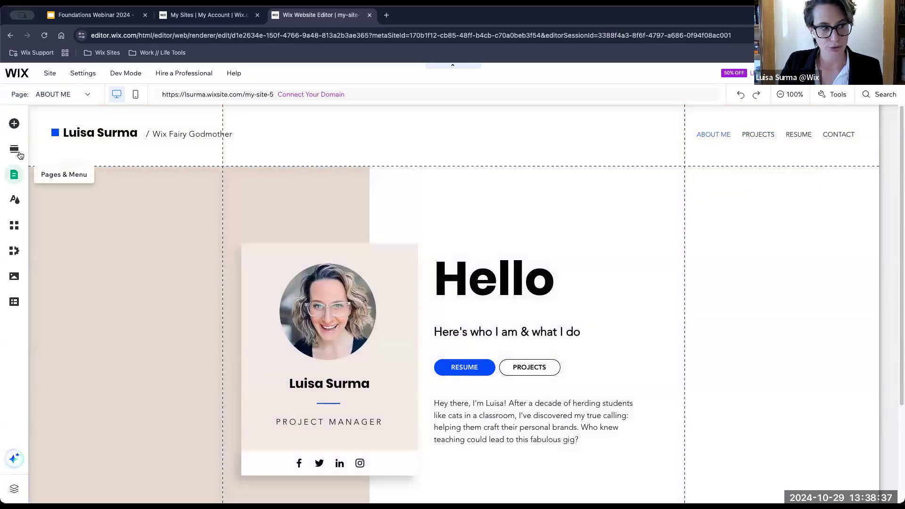
Open the site design's theme choices and try the Dynamic, Technical and Nostalgic themes.
click(14, 200)
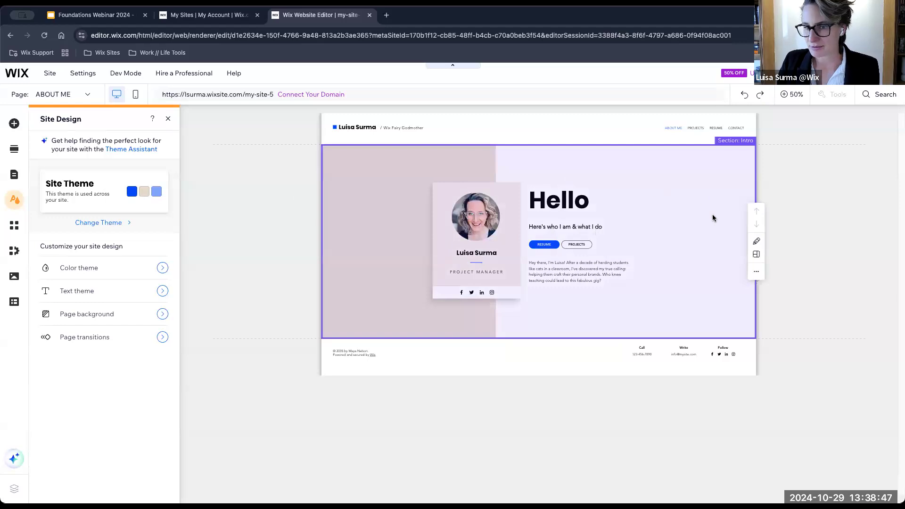
click(97, 199)
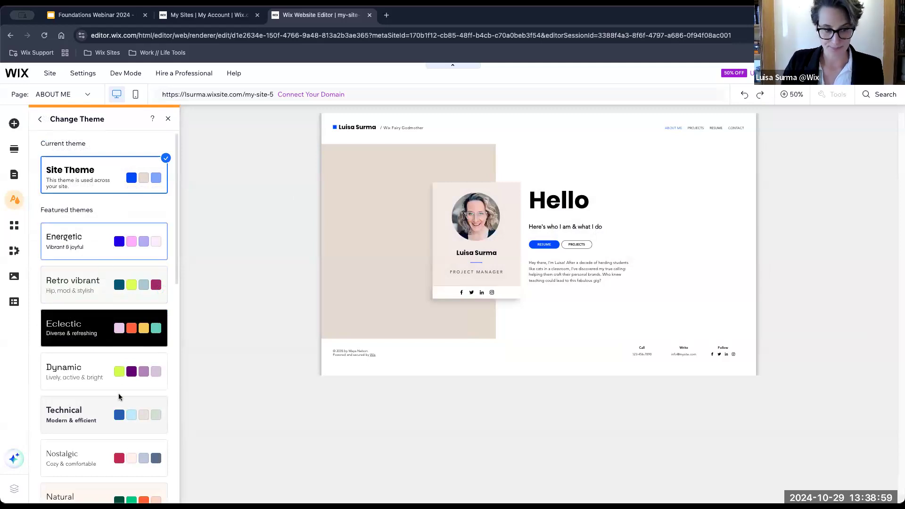
scroll(113, 358, down, 2)
click(107, 314)
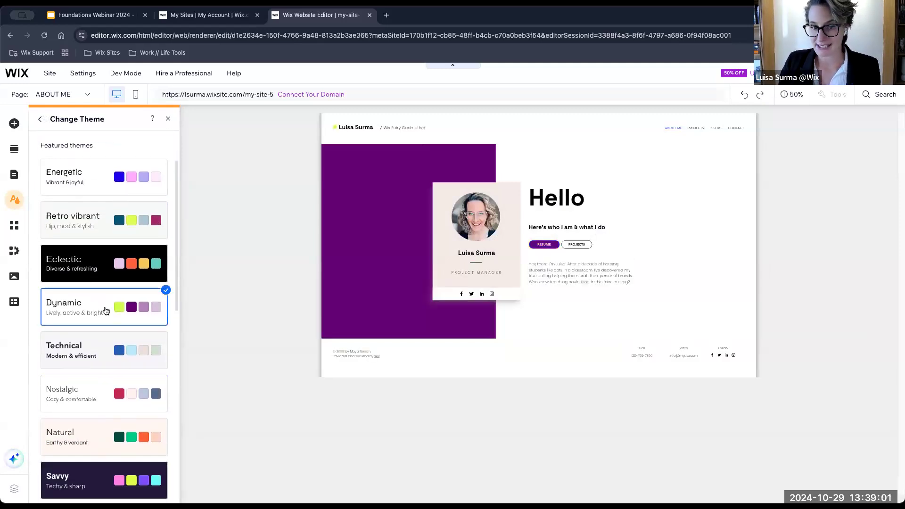
click(106, 364)
click(105, 390)
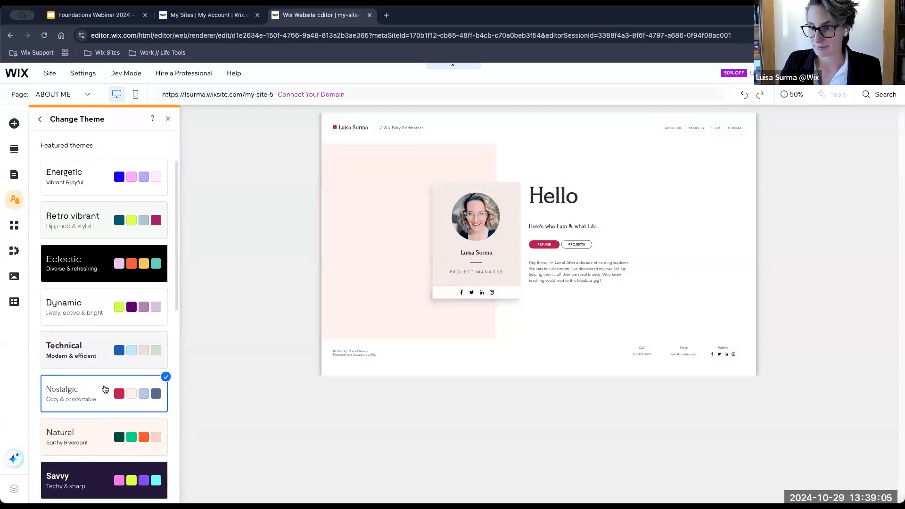
Try the Energetic, Retro vibrant and Savvy themes on the site.
click(88, 188)
click(90, 221)
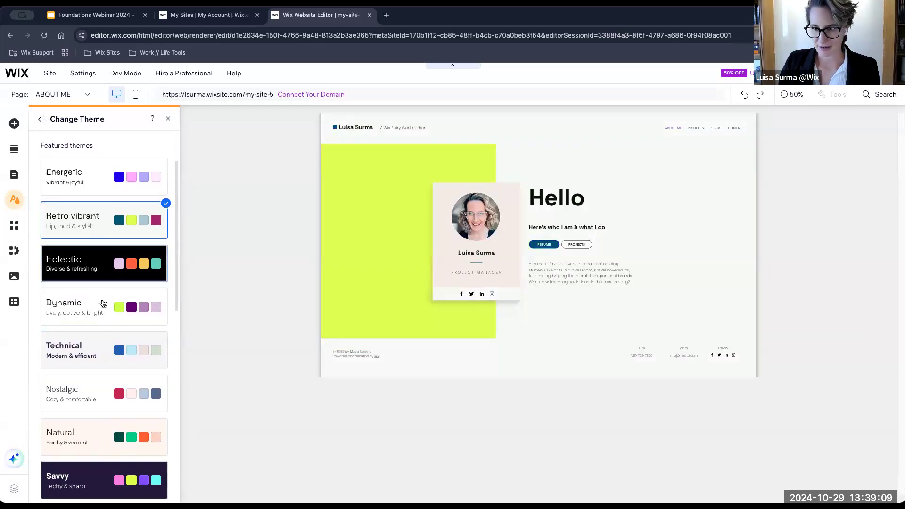
scroll(102, 300, down, 1)
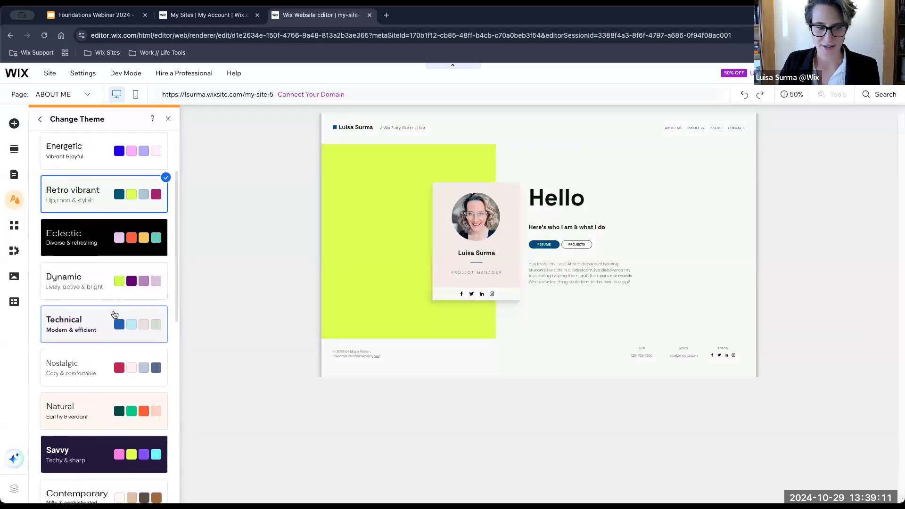
scroll(105, 325, down, 5)
click(105, 355)
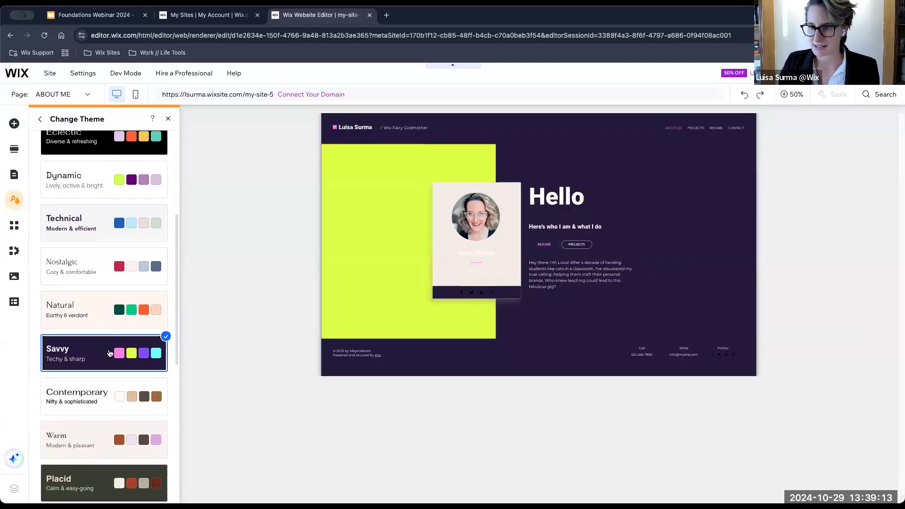
Look further through the featured themes and try Bohemian and Mature on the site.
scroll(112, 352, down, 3)
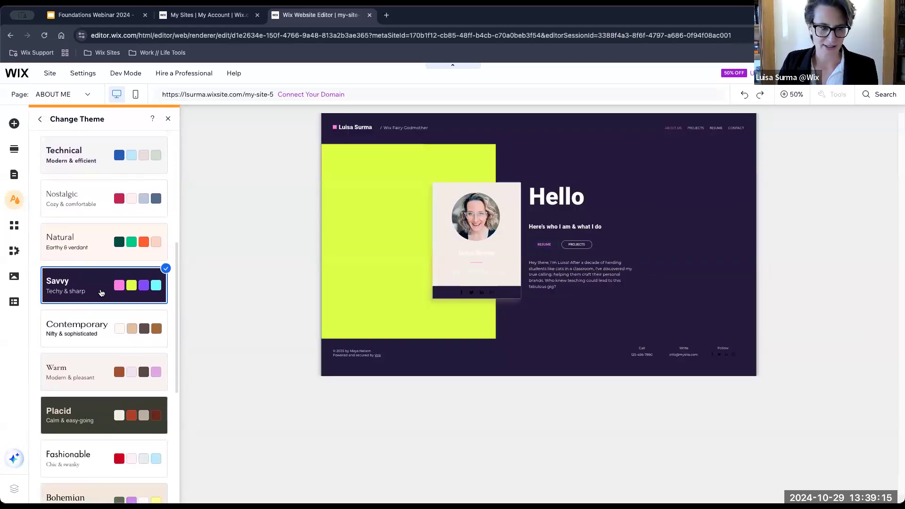
scroll(102, 293, down, 1)
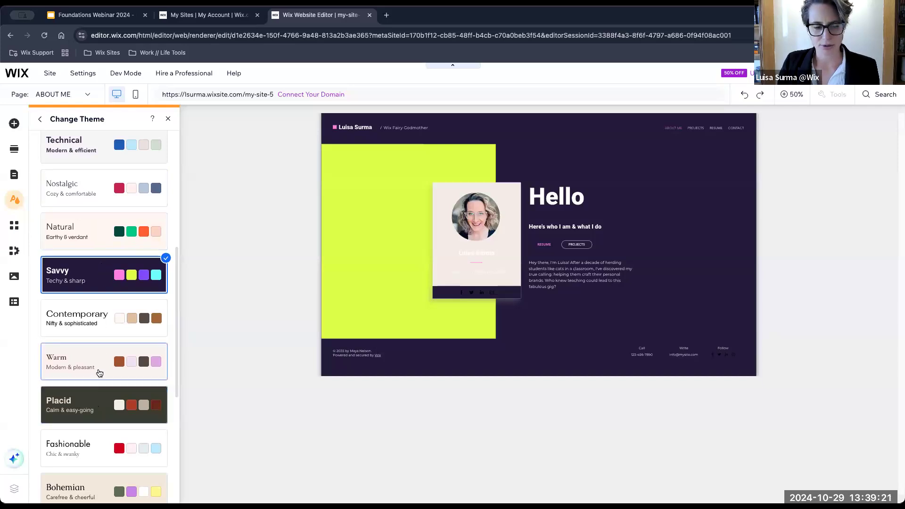
scroll(97, 354, down, 1)
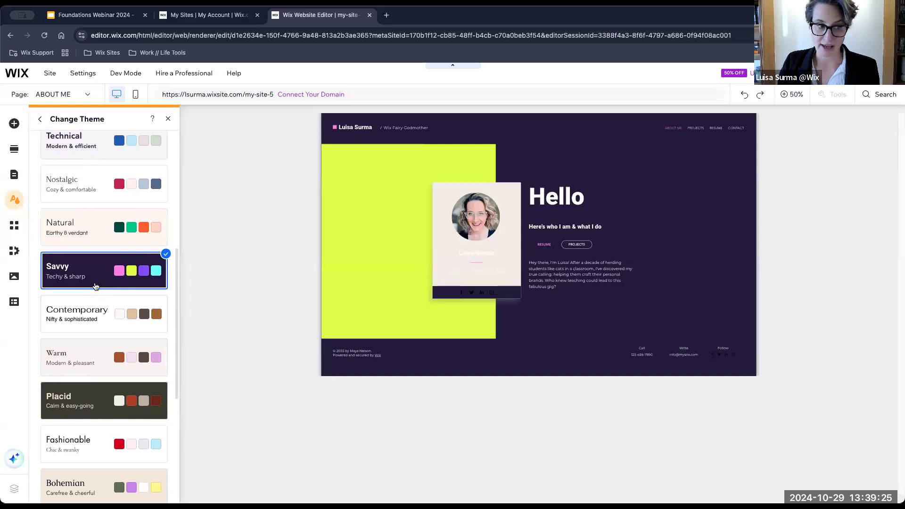
scroll(95, 286, down, 1)
scroll(95, 286, down, 1)
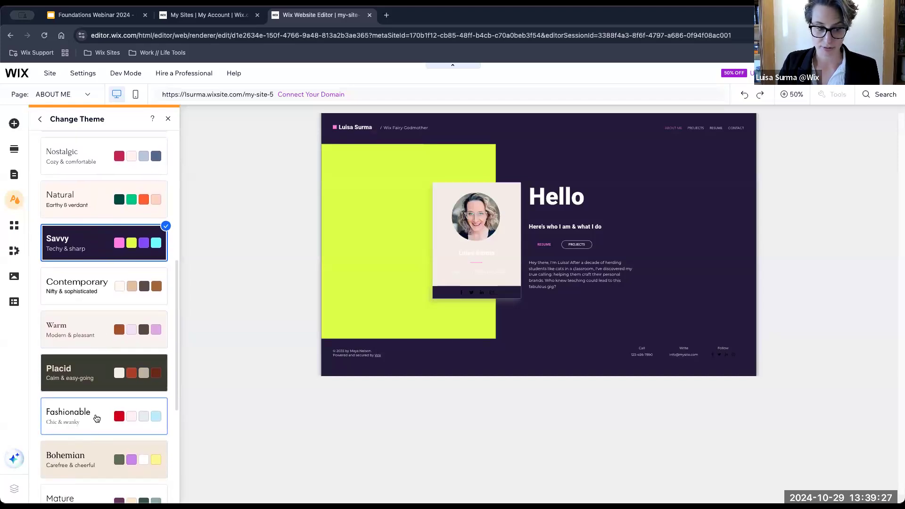
scroll(91, 419, down, 3)
click(91, 419)
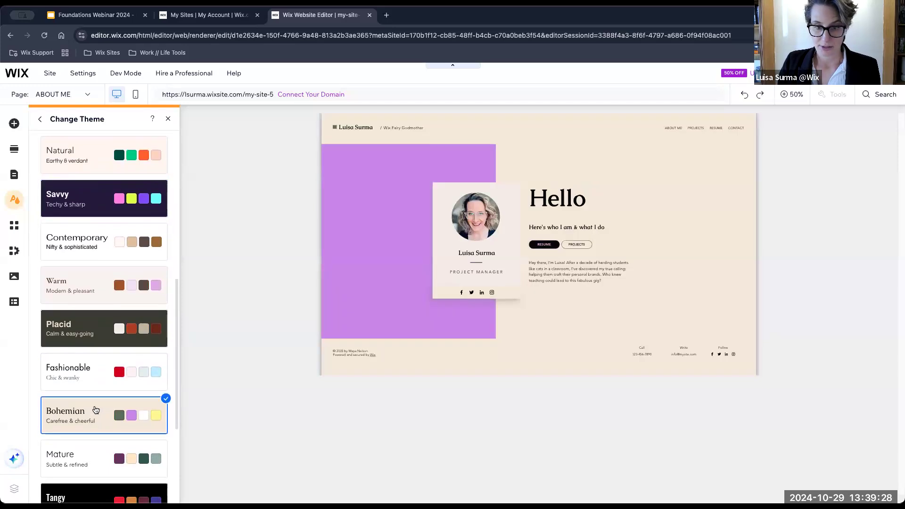
click(86, 460)
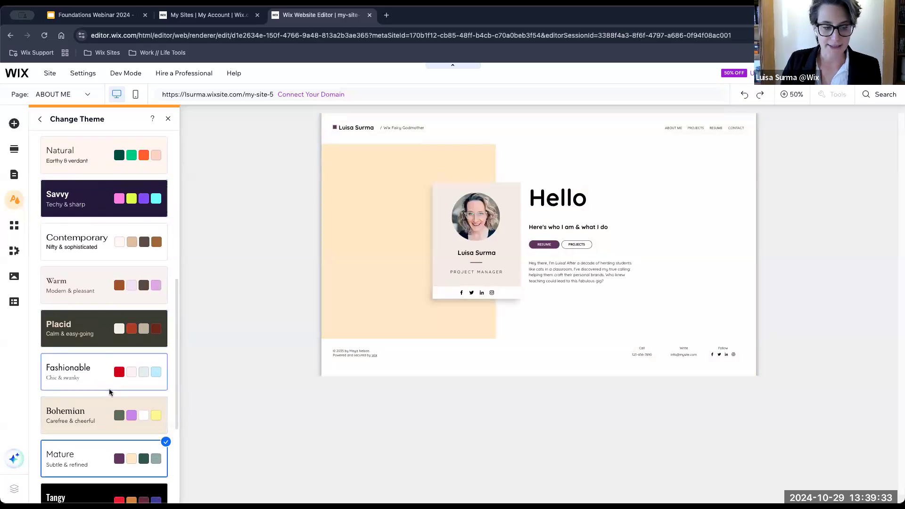
Apply the Tangy theme to the whole site and close the theme settings.
scroll(103, 442, down, 4)
click(103, 442)
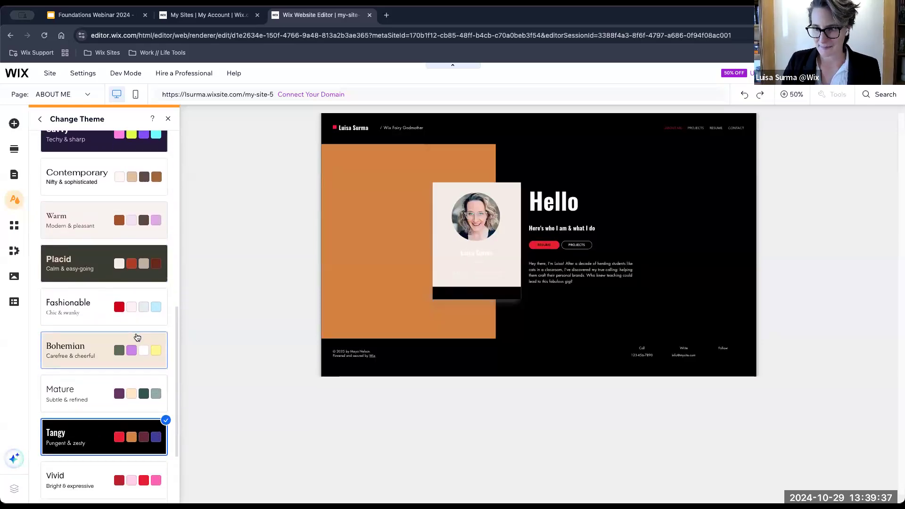
click(169, 119)
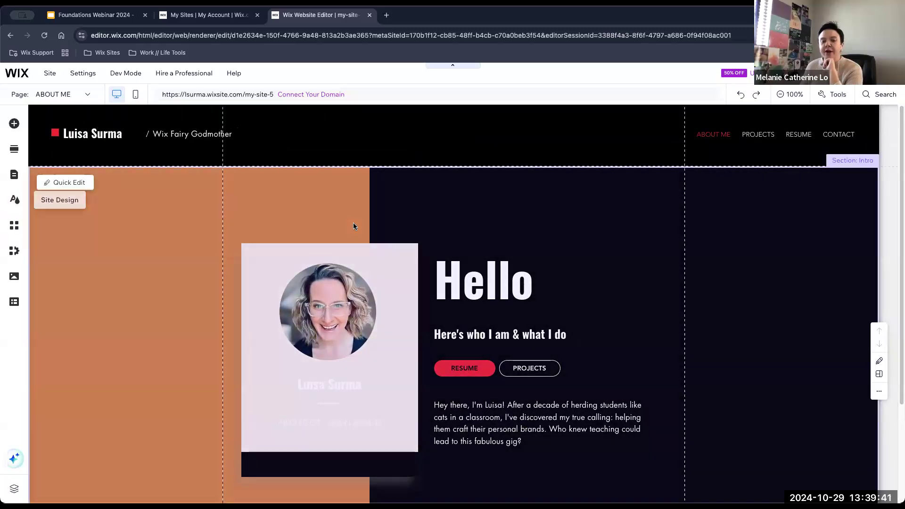
Set the background of the Intro section's strip to the orange theme color #D28036.
mouse_move(414, 174)
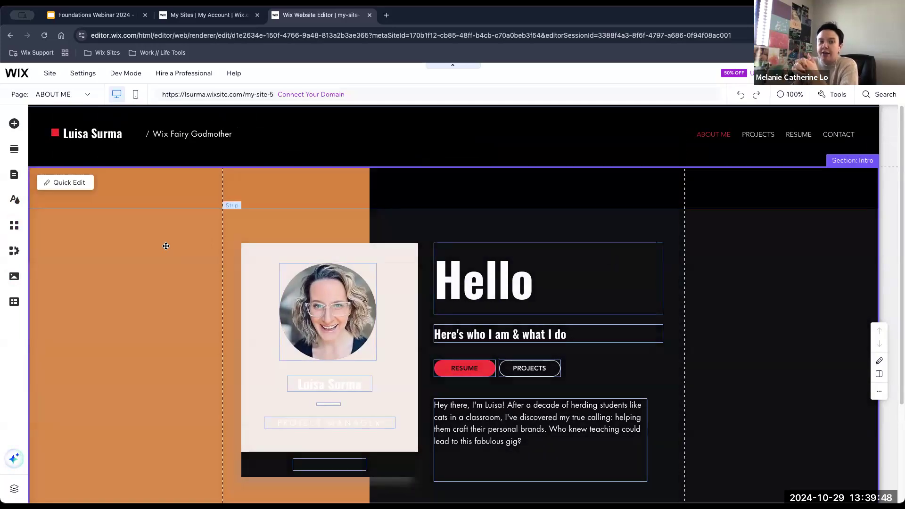
click(610, 255)
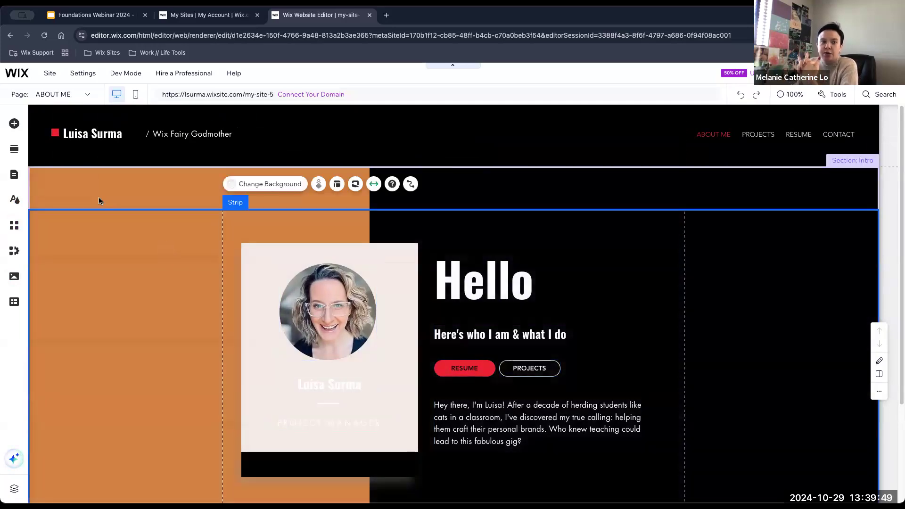
click(735, 271)
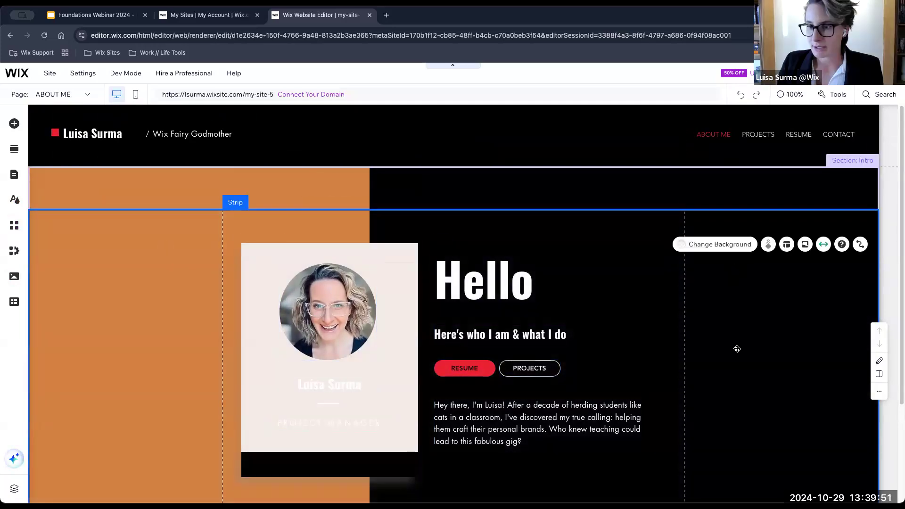
scroll(737, 348, down, 1)
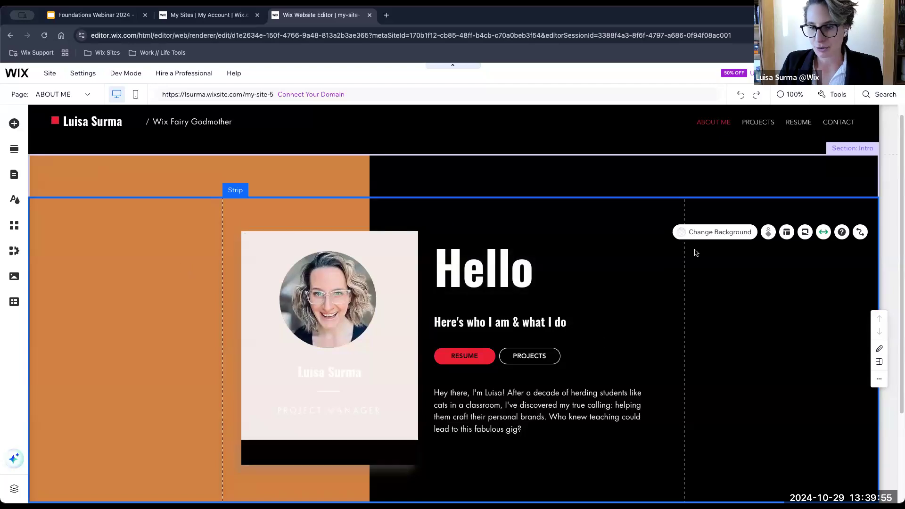
scroll(703, 288, down, 3)
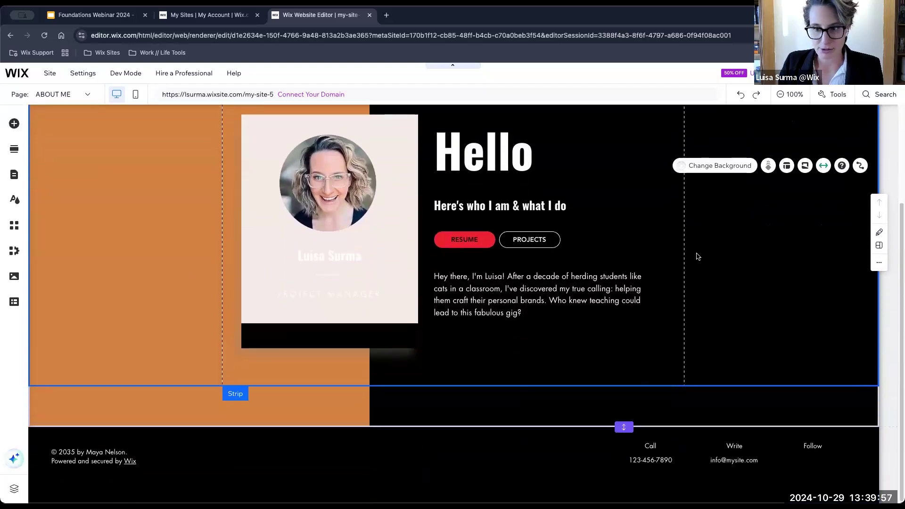
scroll(658, 184, up, 2)
scroll(636, 188, up, 1)
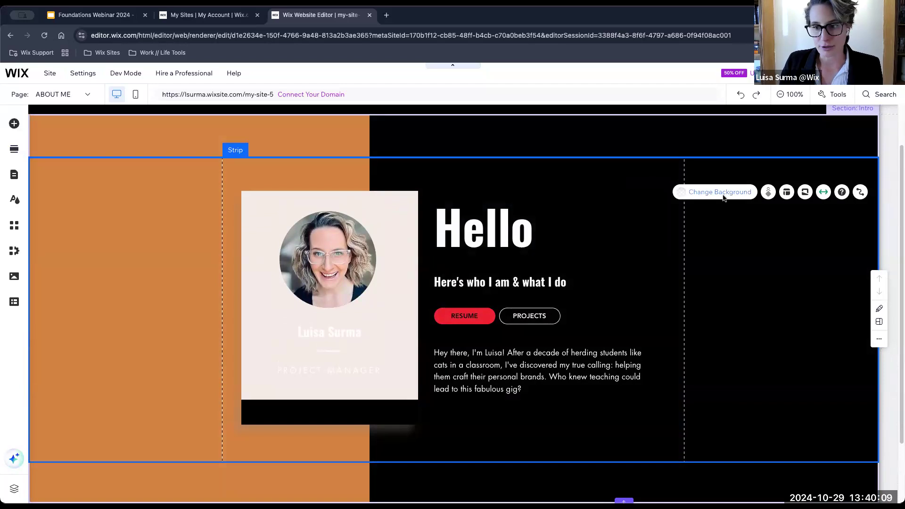
click(723, 193)
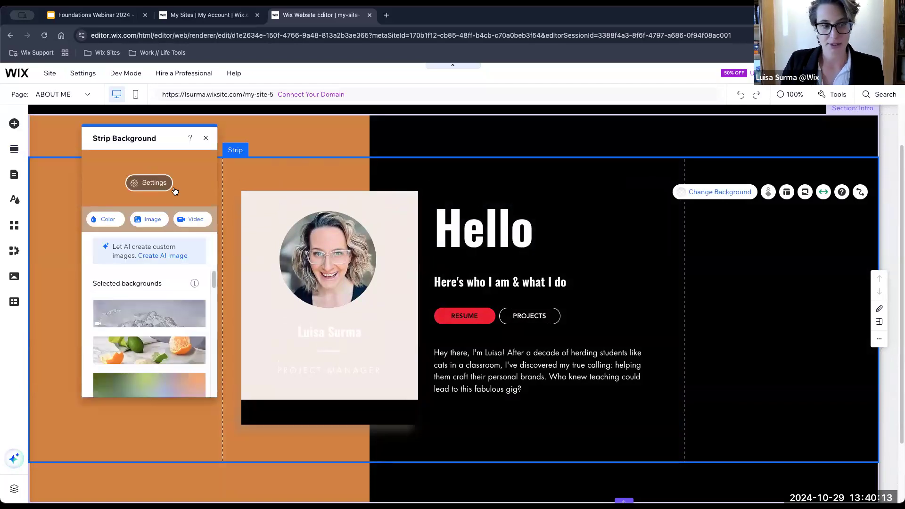
click(109, 222)
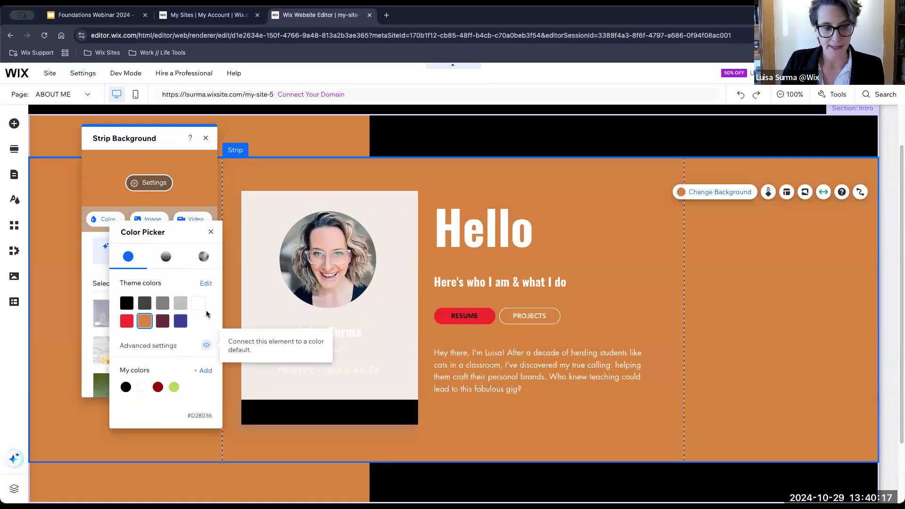
Open the color theme for editing and examine the advanced color defaults for backgrounds, text and buttons.
click(207, 283)
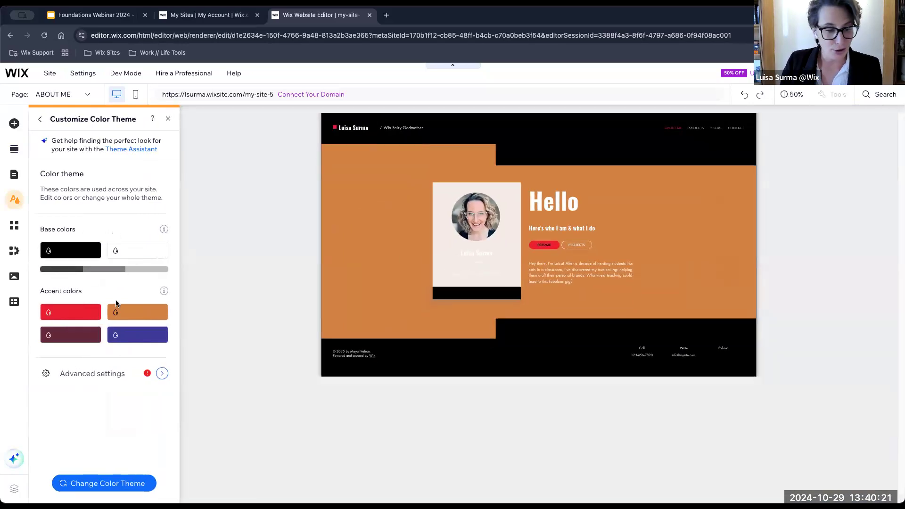
click(116, 375)
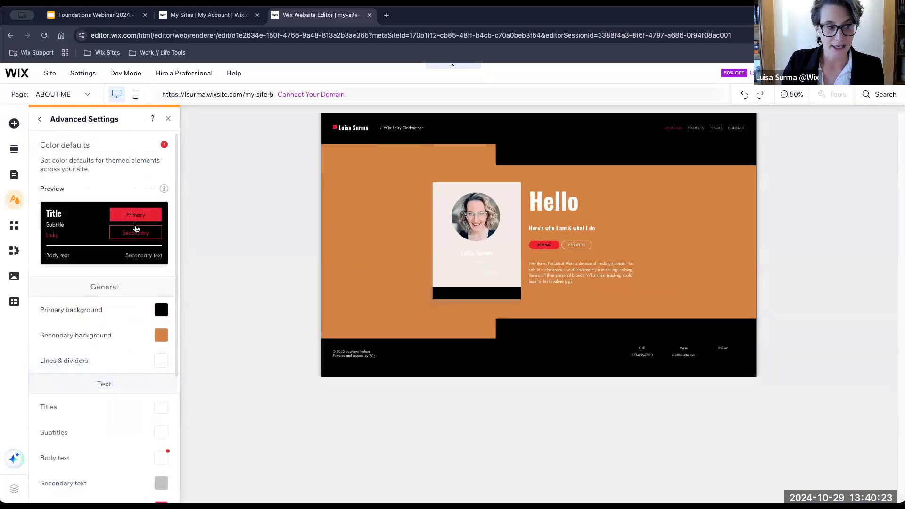
scroll(115, 311, down, 1)
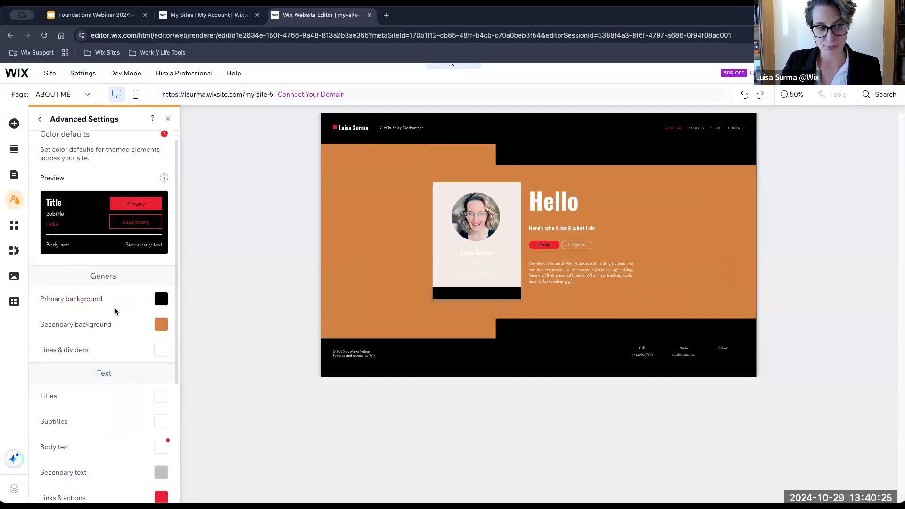
scroll(111, 345, down, 7)
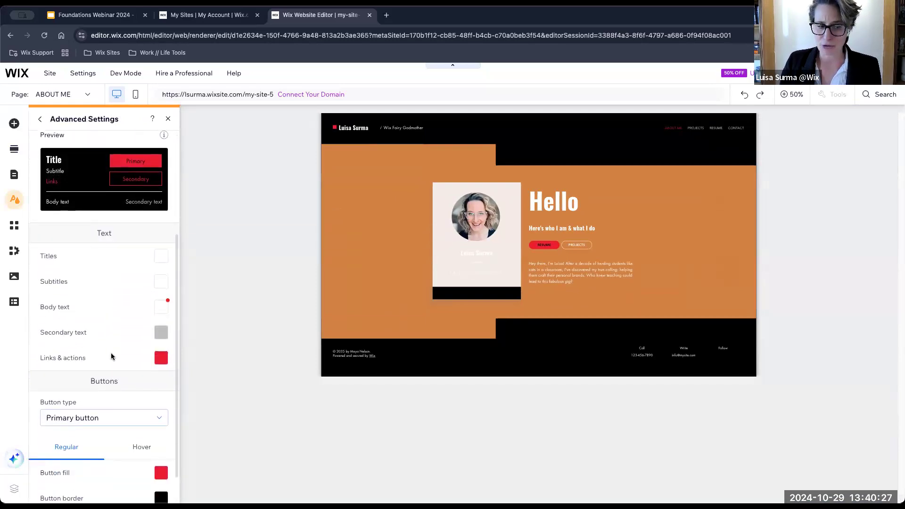
scroll(111, 330, up, 8)
click(40, 119)
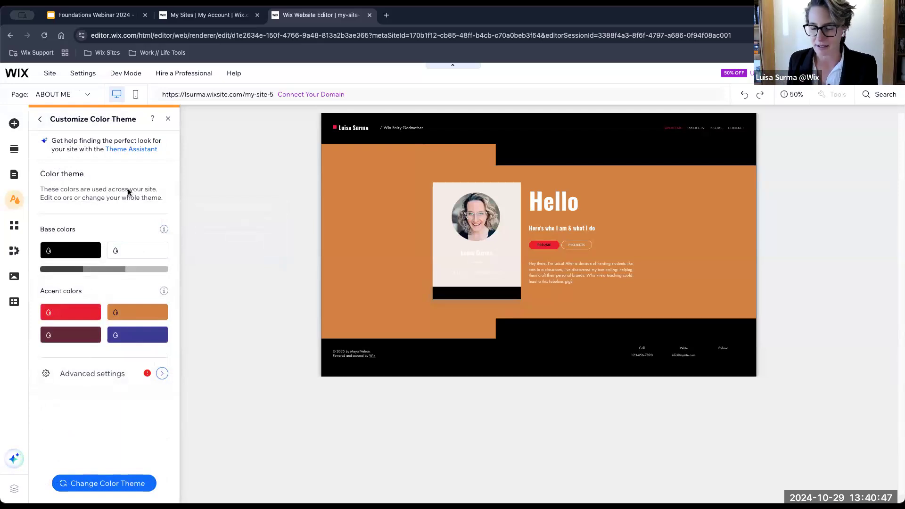
Try shifting the black base color's hue to green, discard the custom color, and close the color theme settings.
click(66, 255)
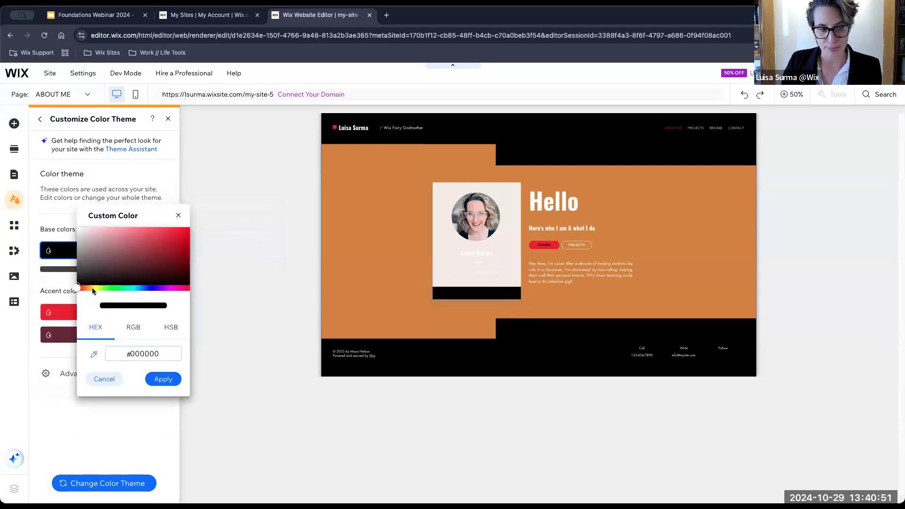
drag(80, 287, 116, 289)
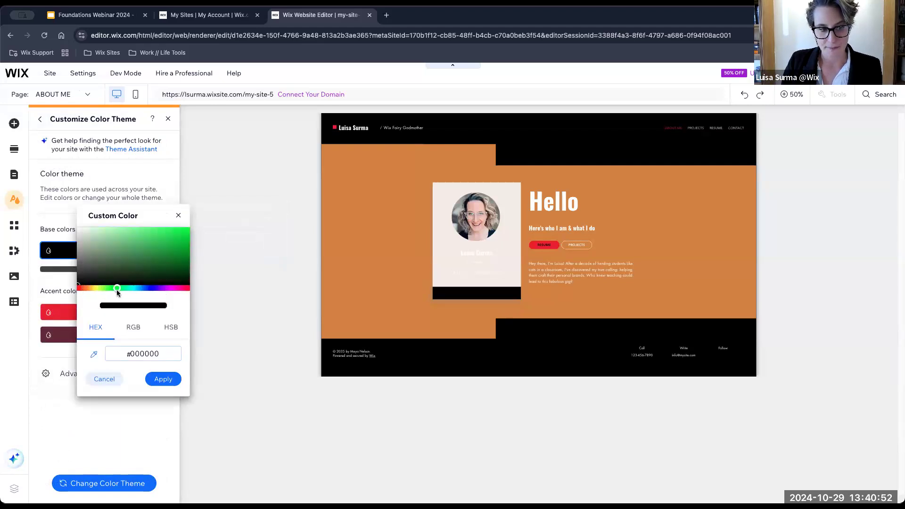
click(178, 218)
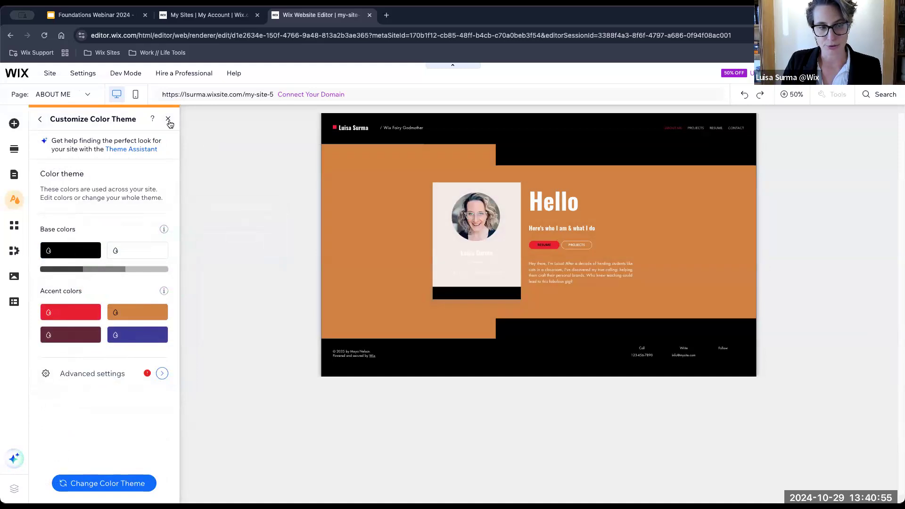
click(168, 119)
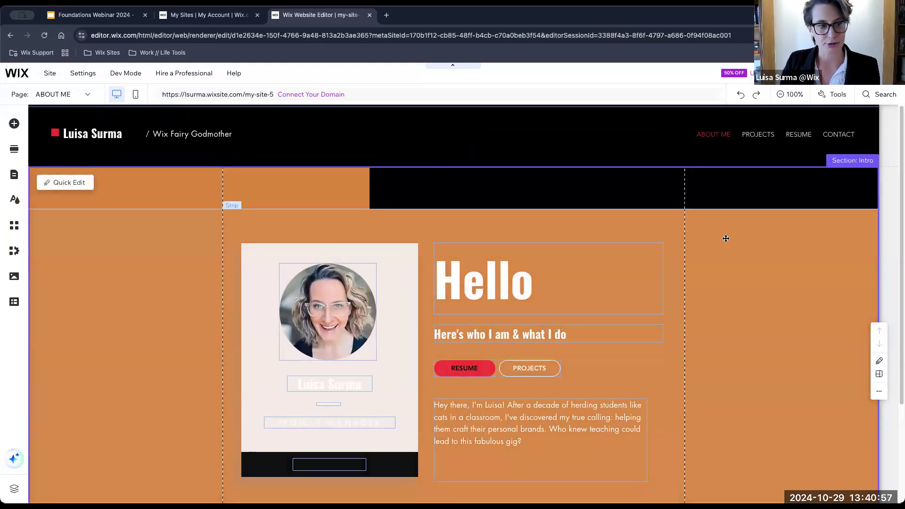
Set the background of the Intro section's strip to the dark gray theme color #404040.
click(579, 226)
click(717, 212)
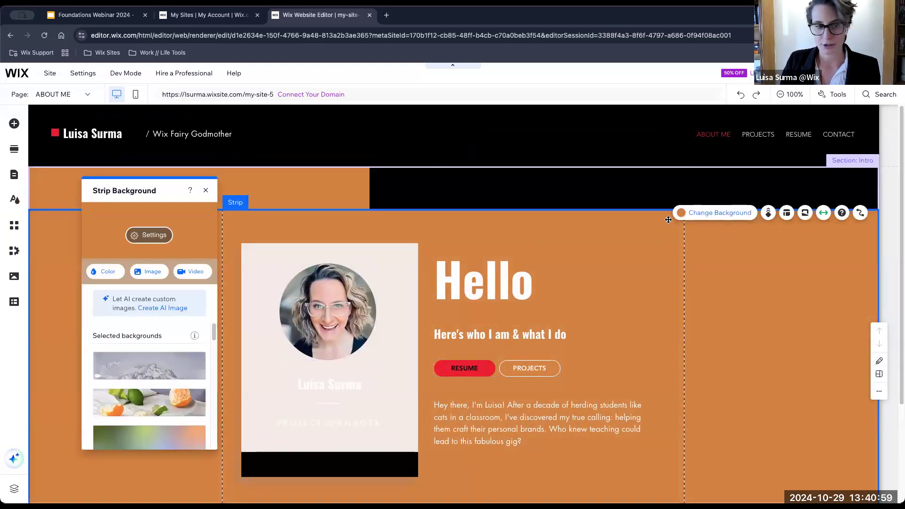
click(105, 271)
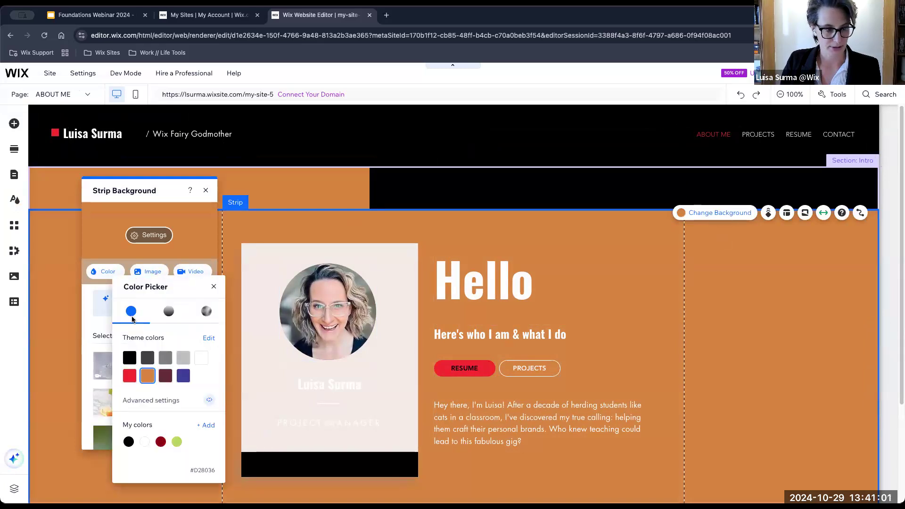
click(148, 359)
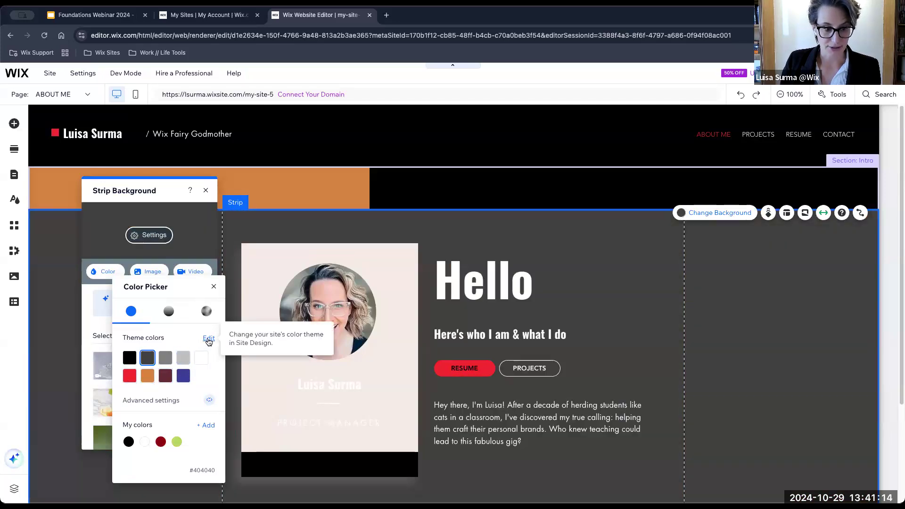
Open the color theme for editing, examine the orange accent's custom color settings, and close the color theme.
click(209, 340)
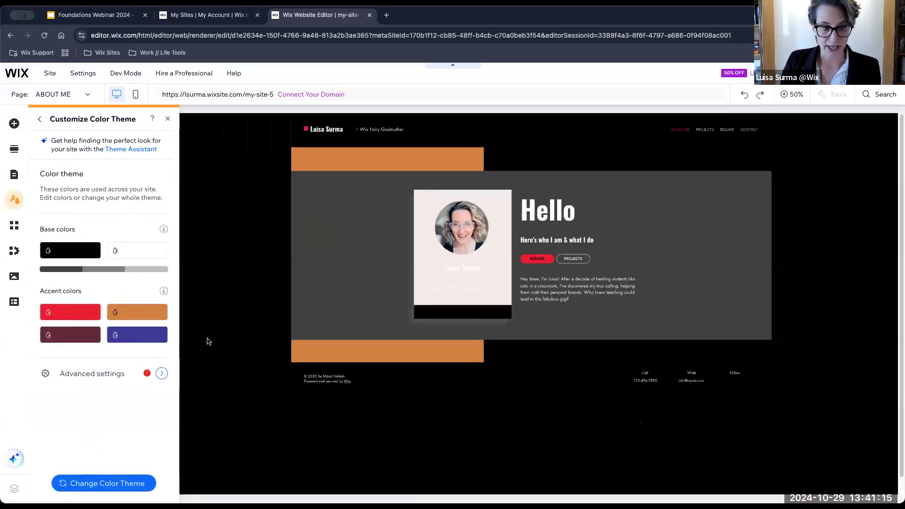
click(126, 312)
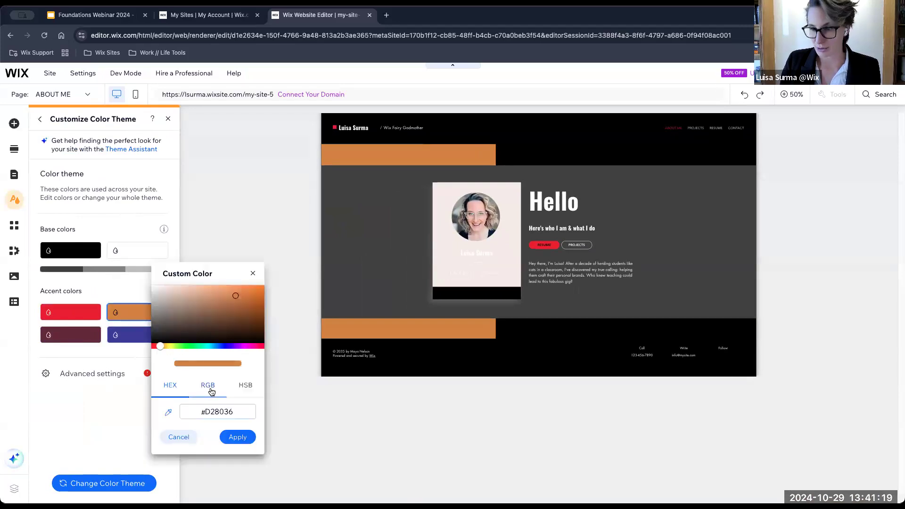
click(253, 273)
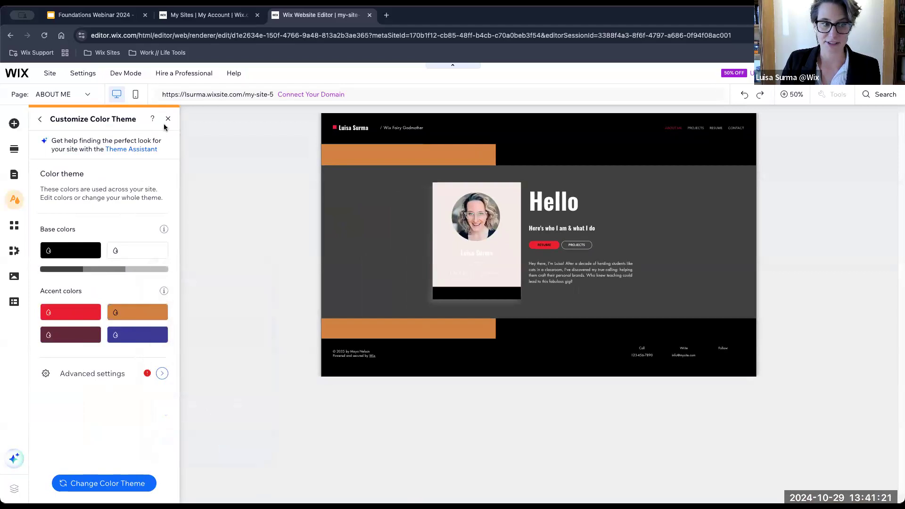
click(168, 120)
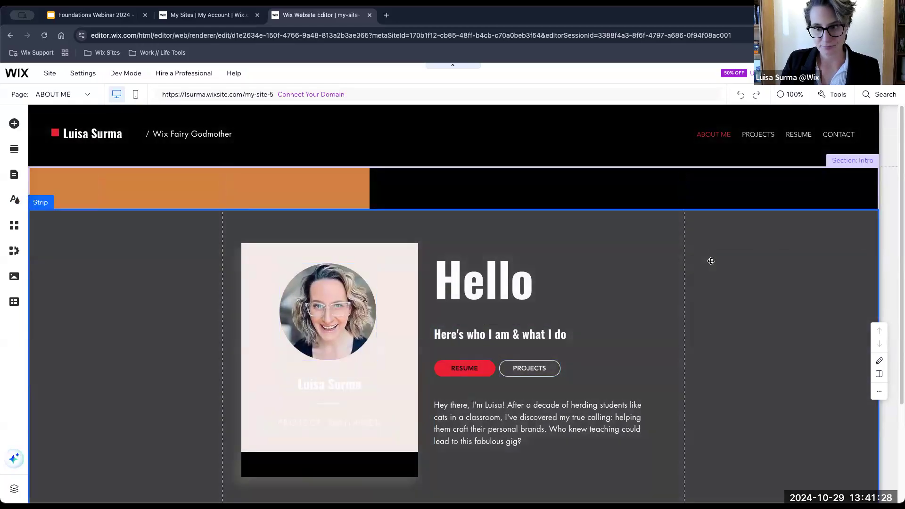
Add a new section between the Intro section and the footer using the "Join the Club" design from the Subscribe category.
click(701, 265)
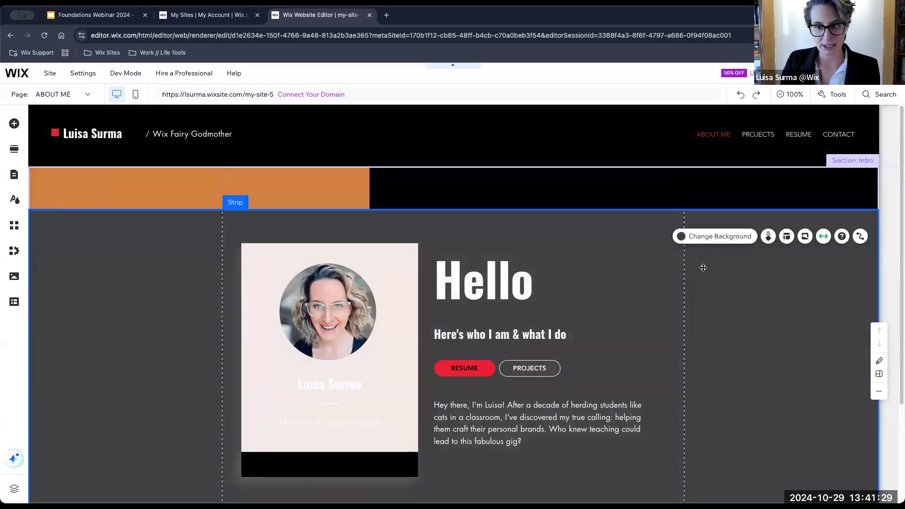
scroll(641, 345, down, 3)
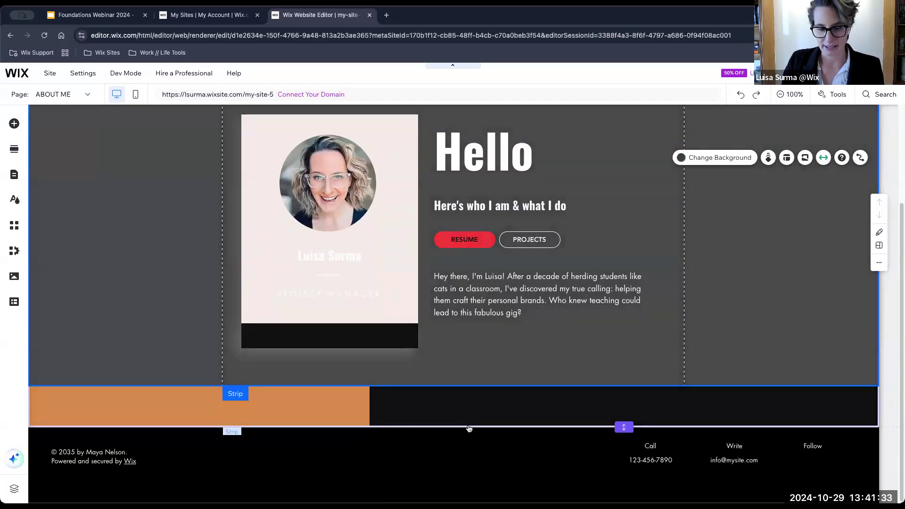
click(456, 427)
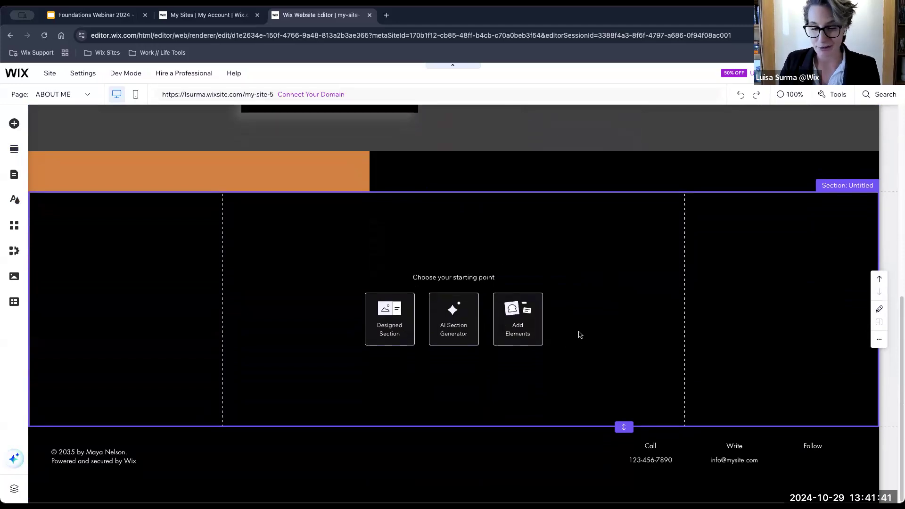
click(397, 318)
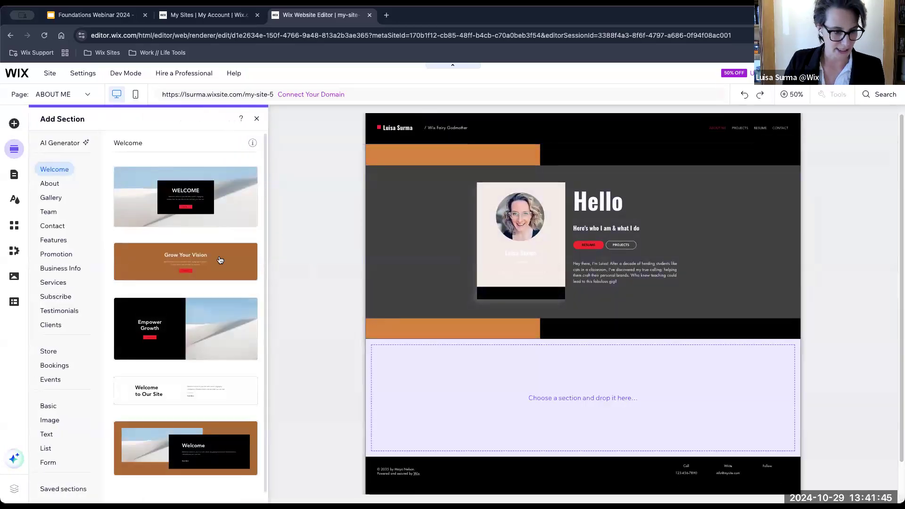
scroll(227, 267, down, 1)
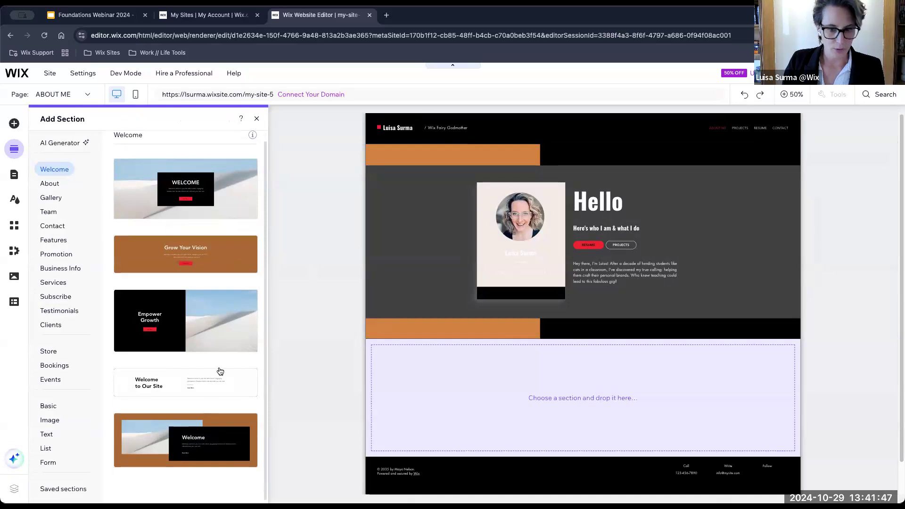
click(56, 300)
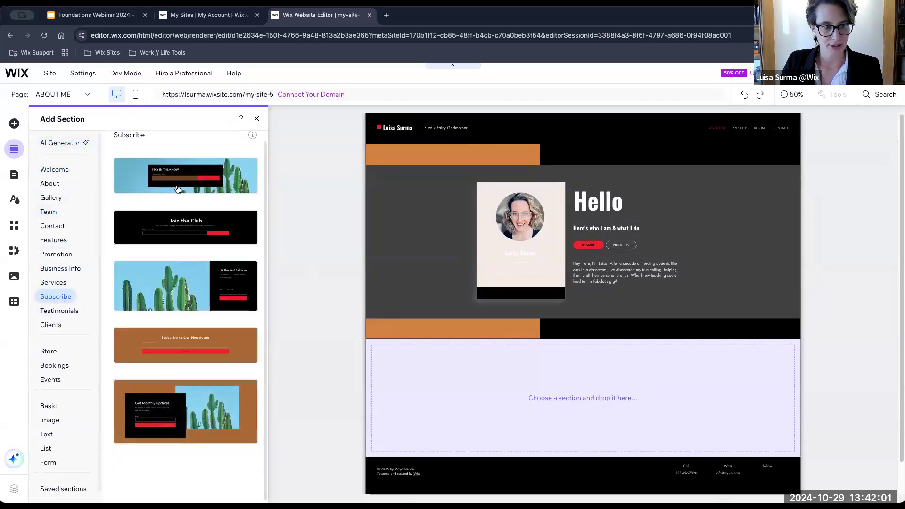
click(212, 235)
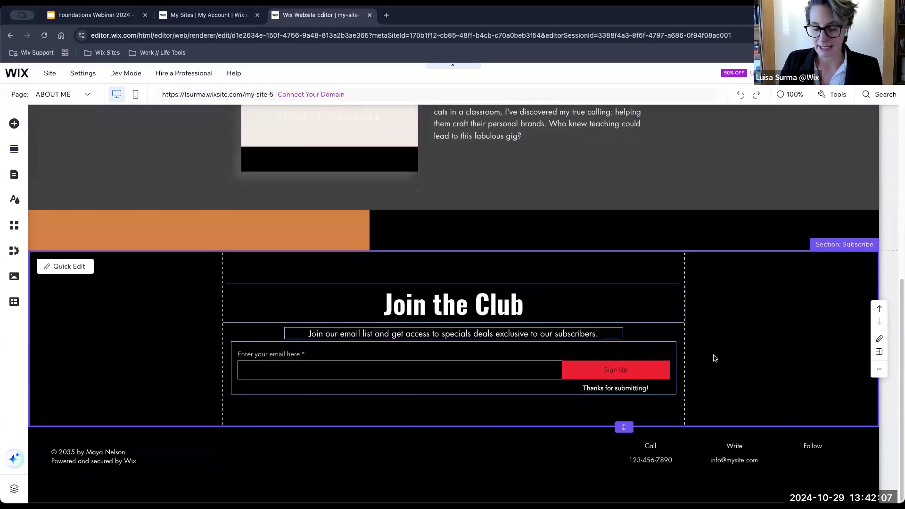
scroll(630, 236, up, 1)
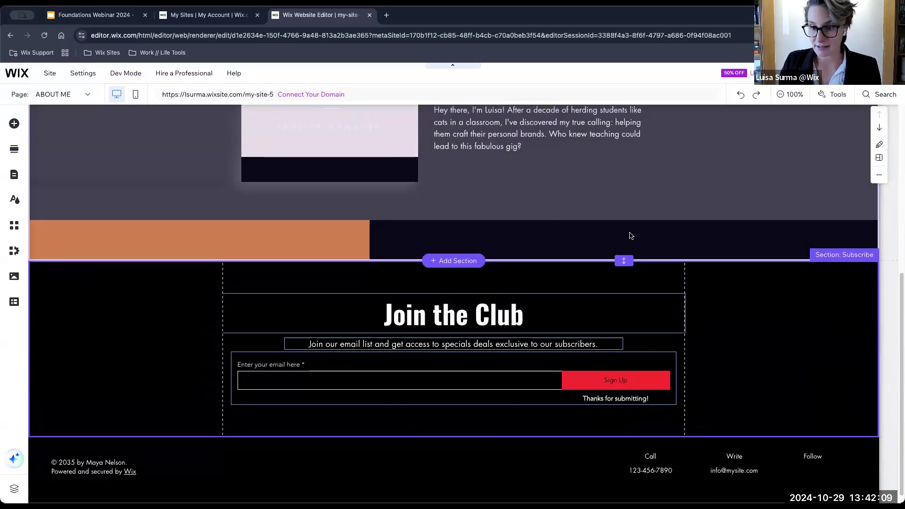
right_click(208, 305)
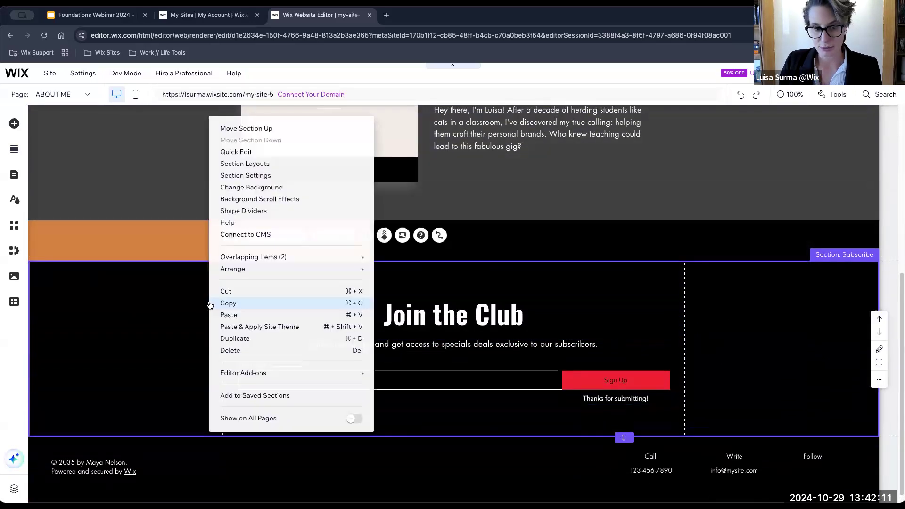
click(702, 320)
click(659, 297)
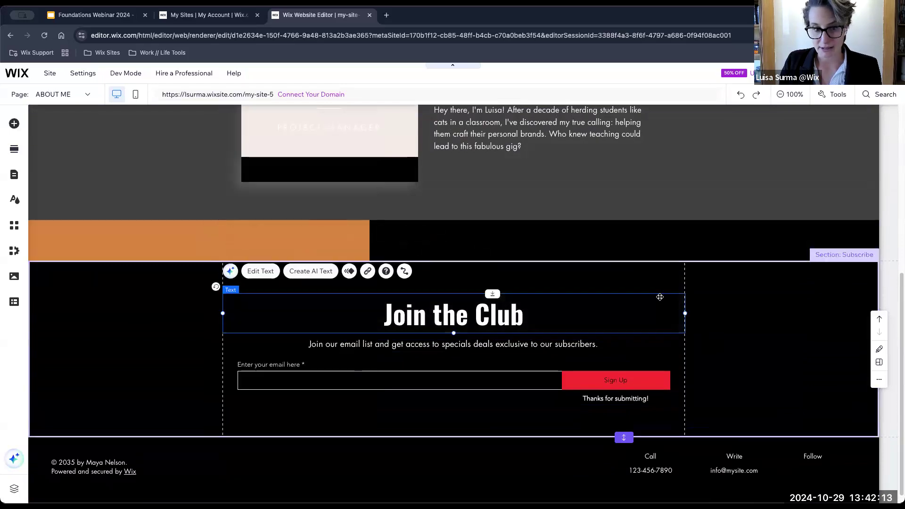
double_click(478, 317)
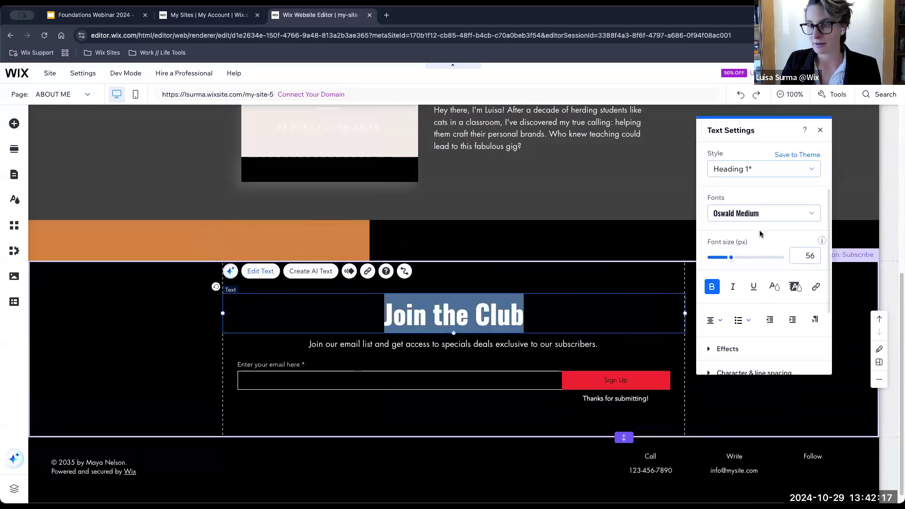
click(820, 131)
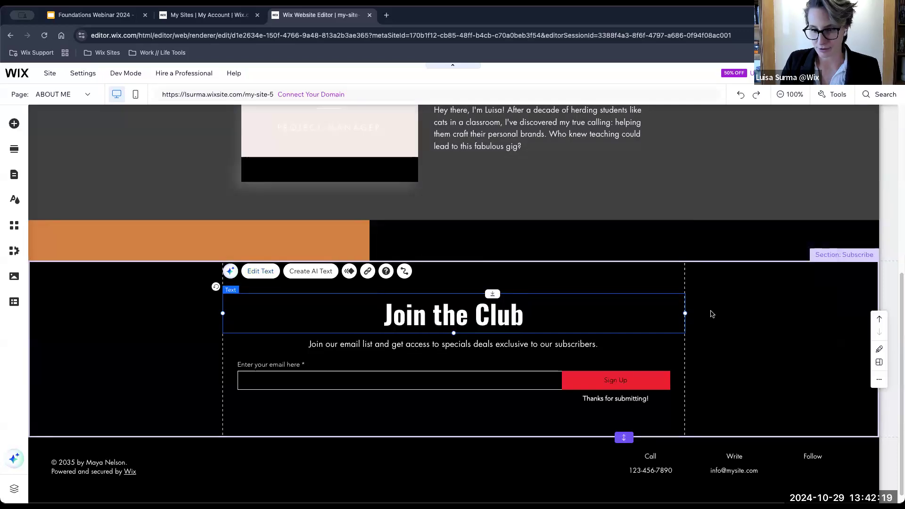
Open the video background library for the Subscribe section and dismiss the completed upload notice.
click(711, 309)
right_click(711, 309)
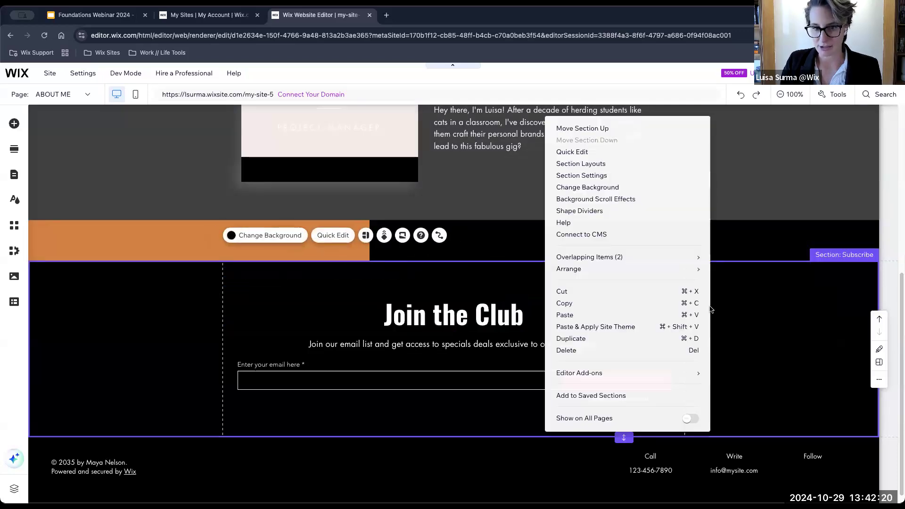
click(253, 237)
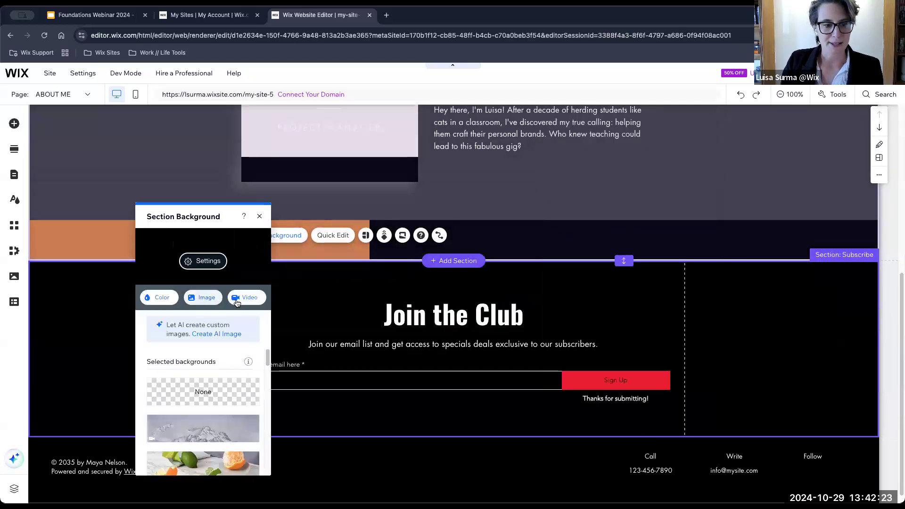
click(252, 296)
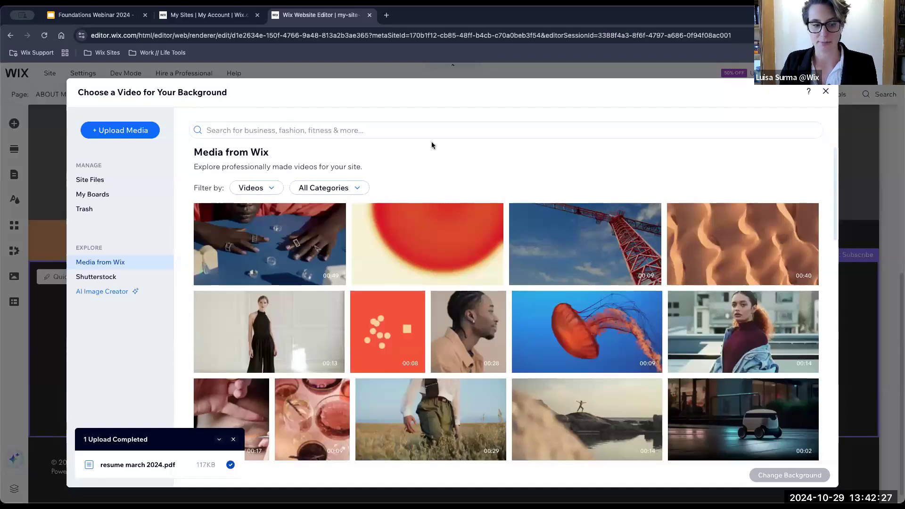
click(233, 440)
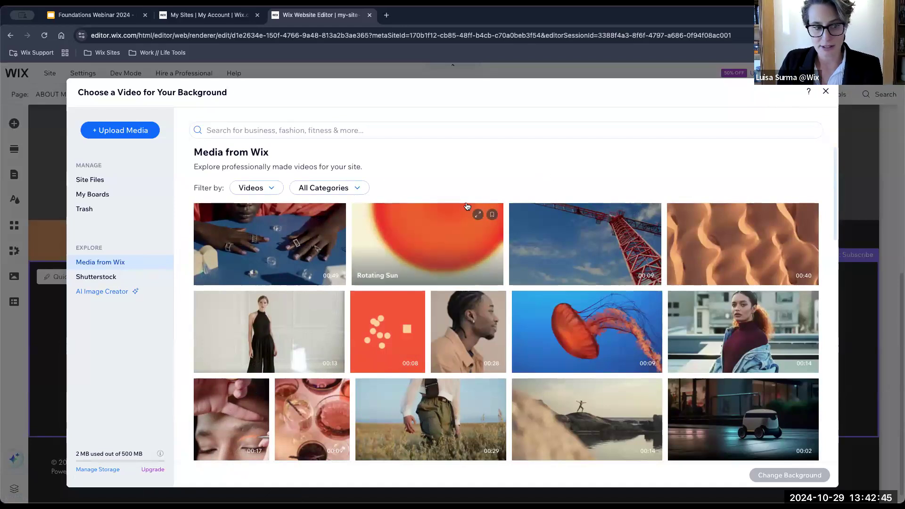
Browse the Media from Wix videos and search them for "writing".
scroll(559, 173, down, 5)
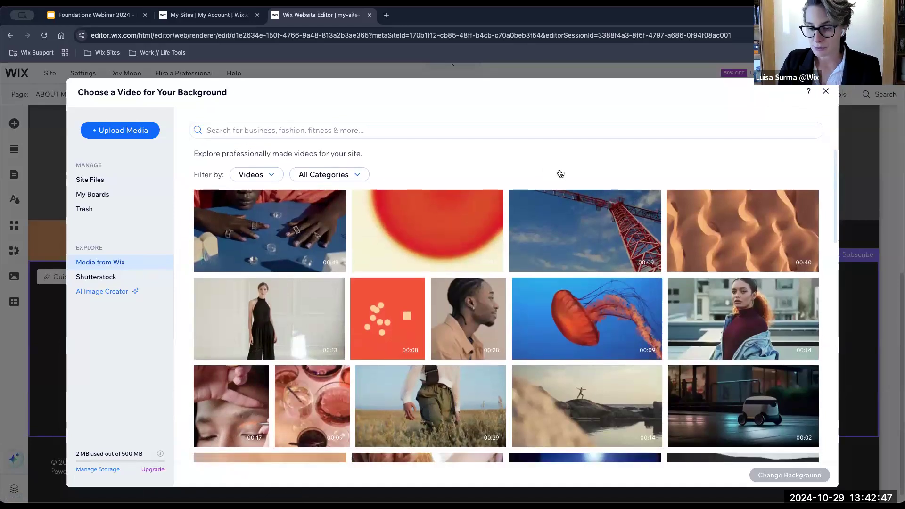
scroll(551, 233, down, 5)
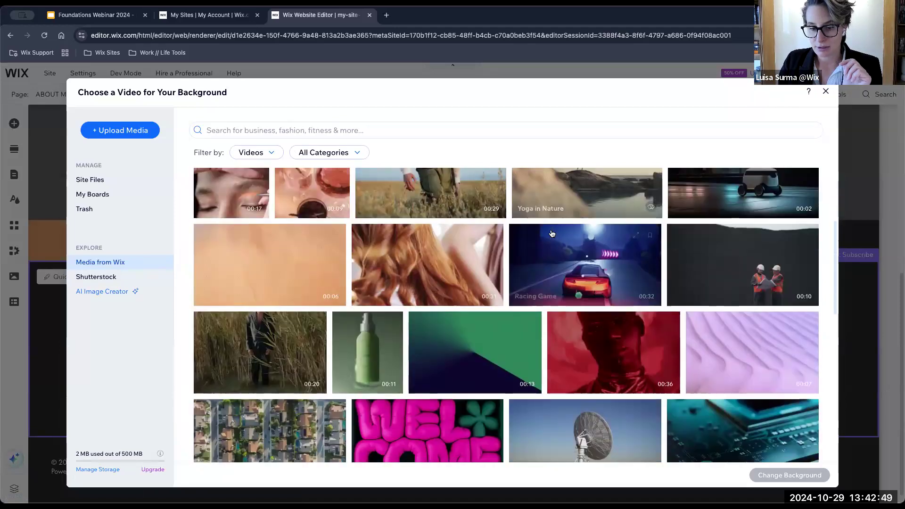
scroll(424, 212, up, 15)
click(308, 127)
text(writing)
key(Return)
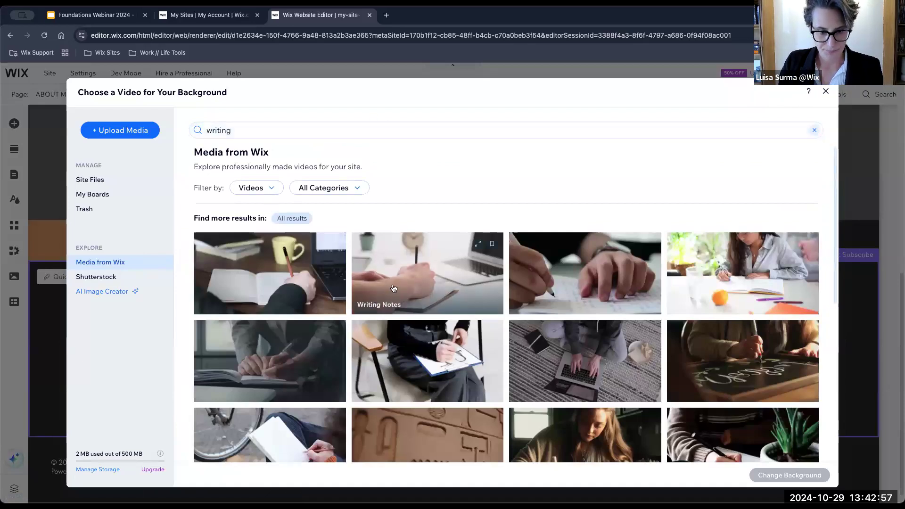
Set the On Carpet video as the Subscribe section's background and close the background settings.
scroll(393, 288, down, 1)
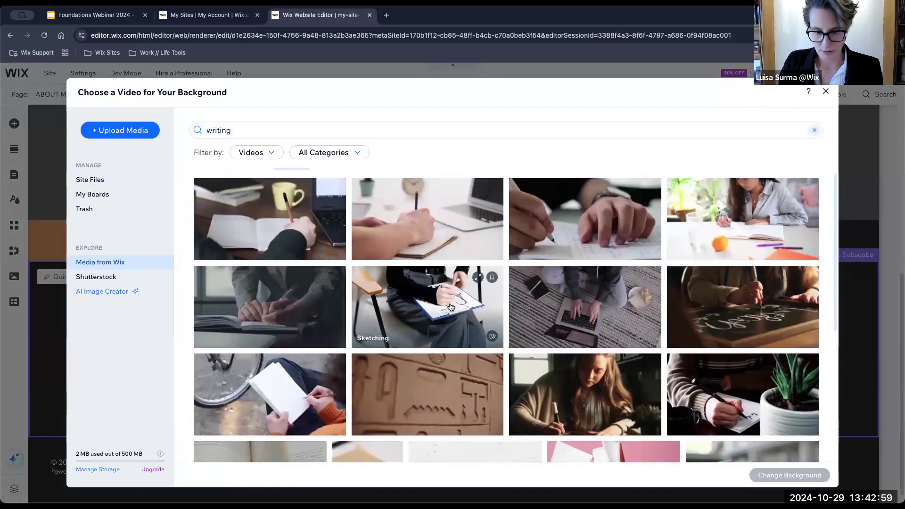
scroll(451, 302, down, 2)
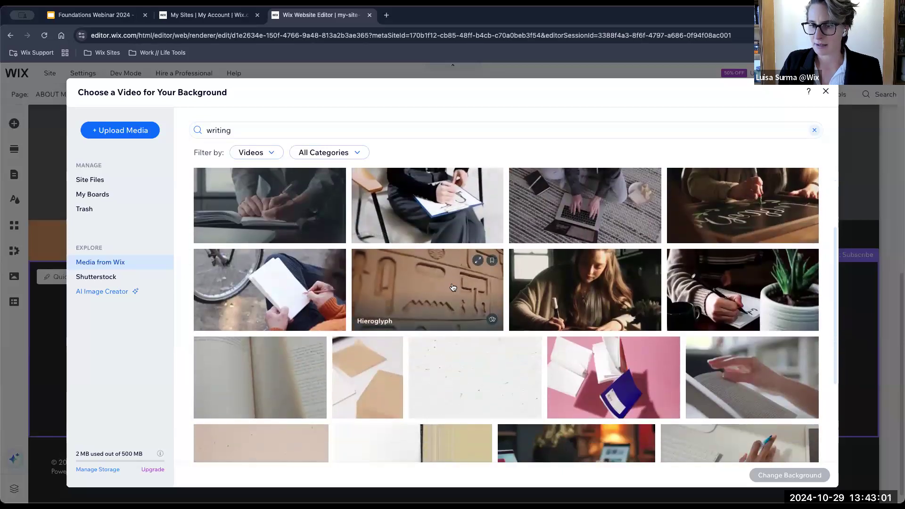
scroll(519, 285, up, 2)
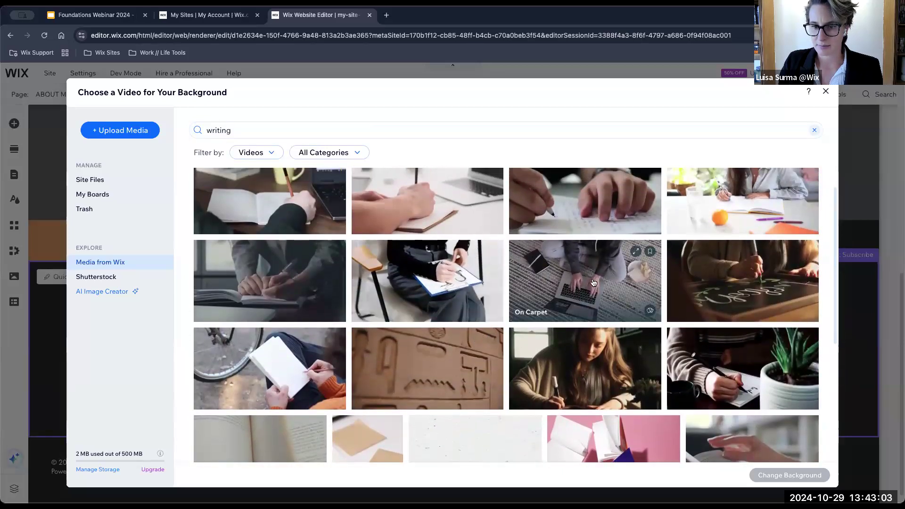
click(594, 283)
click(777, 476)
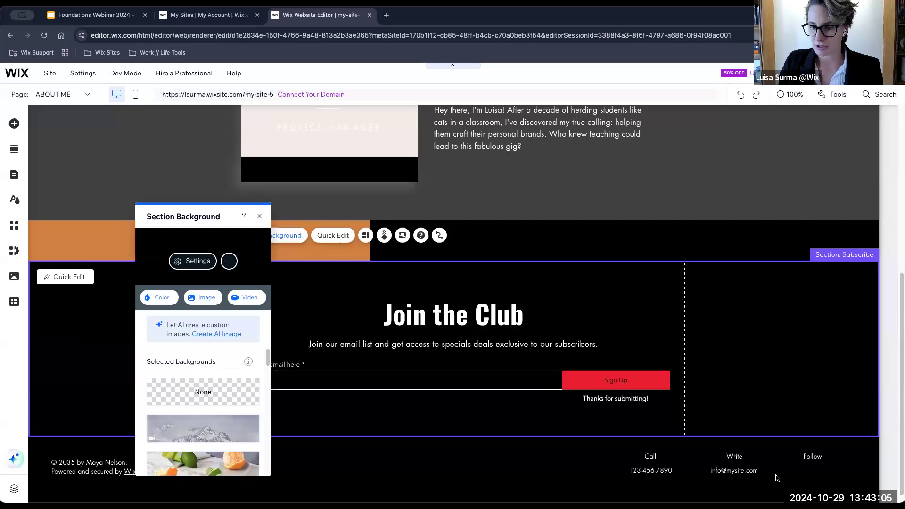
click(259, 218)
Preview the site to check the Join the Club section's video background and email field, and return to editing.
click(835, 73)
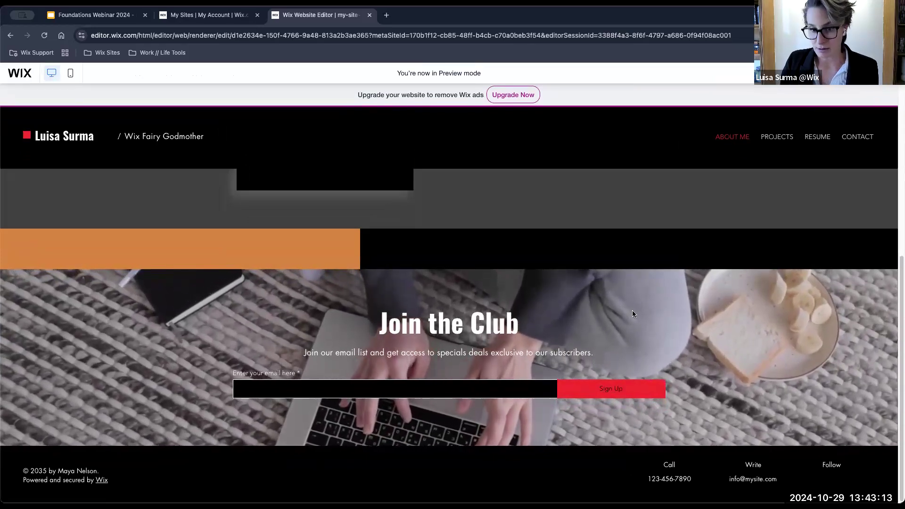
click(445, 388)
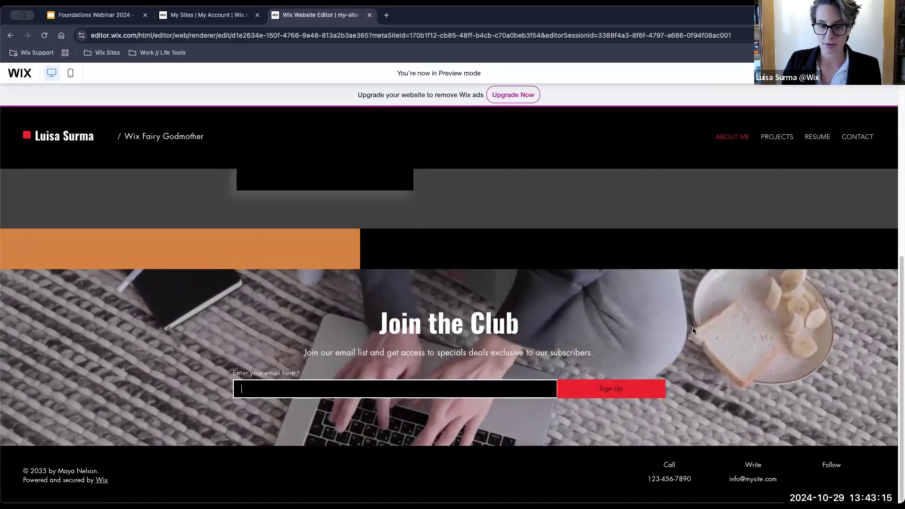
click(501, 330)
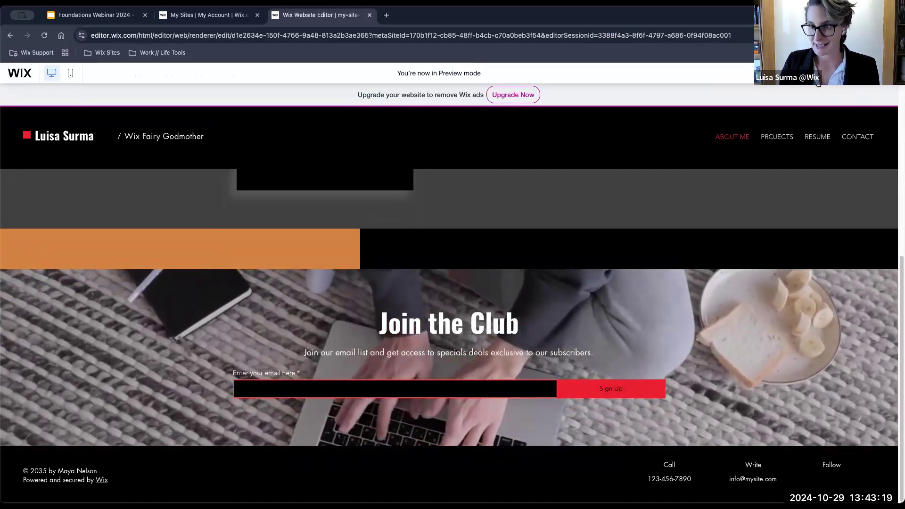
click(873, 73)
Look through the available element categories to add, including forms, menus, buttons and Blog, and close the list.
scroll(707, 344, up, 5)
scroll(707, 344, up, 1)
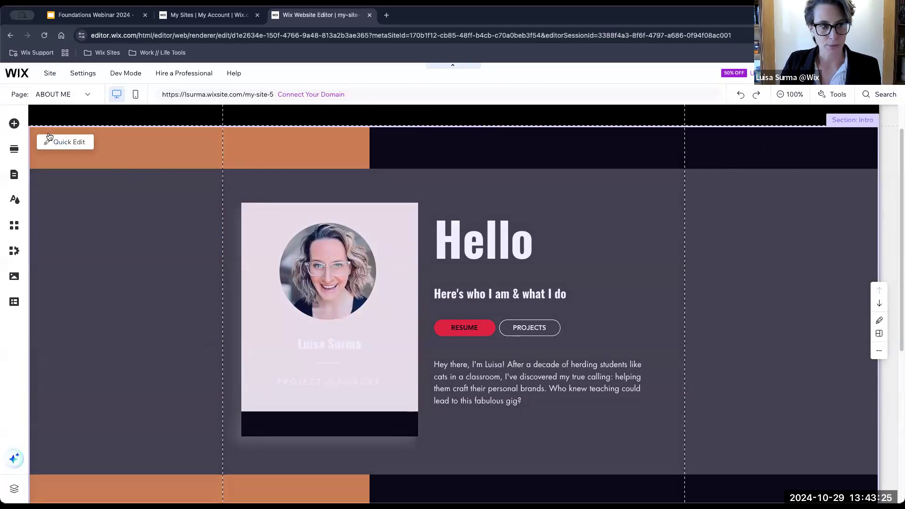
click(15, 124)
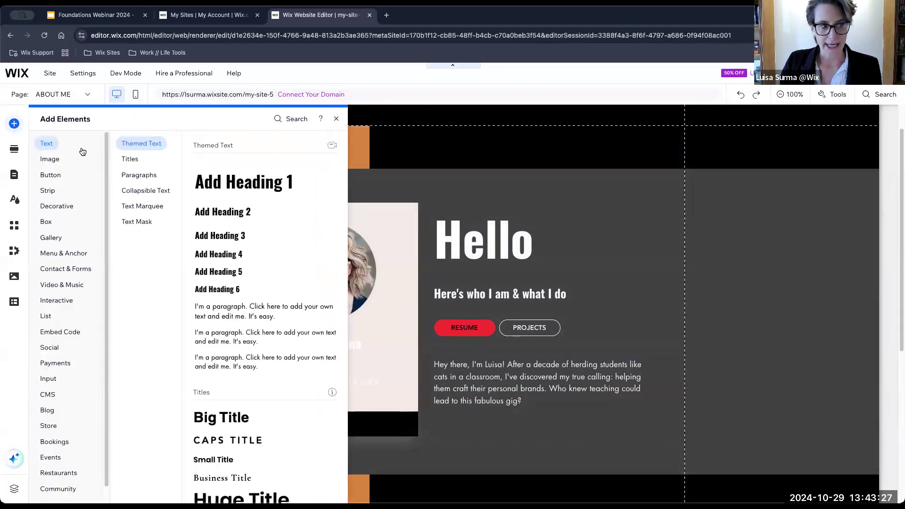
click(81, 271)
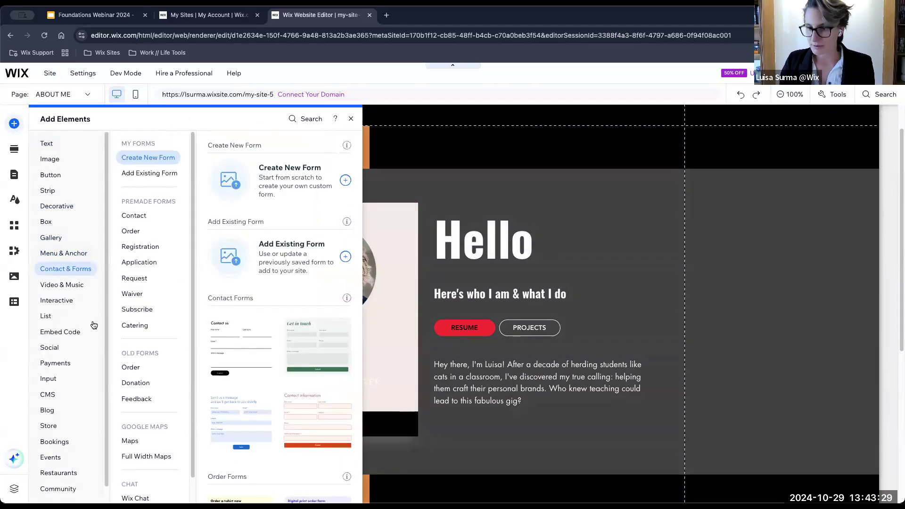
scroll(92, 309, down, 1)
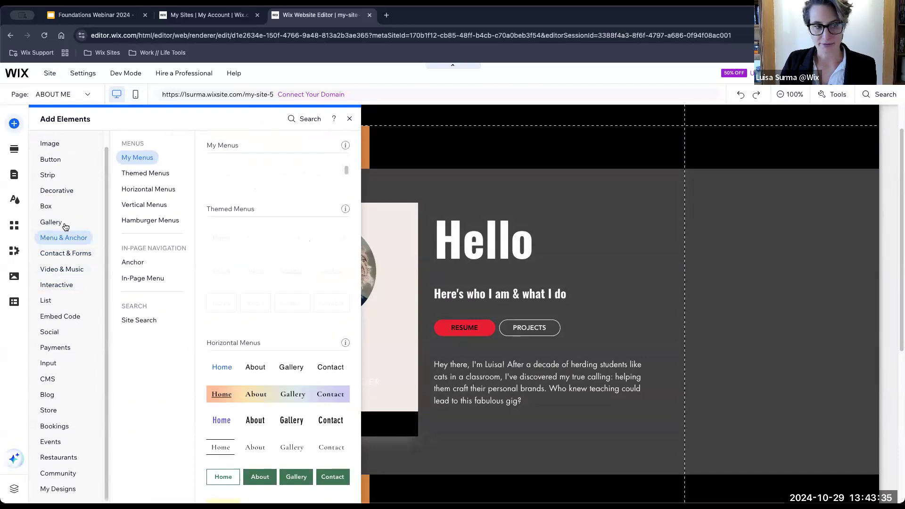
mouse_move(65, 227)
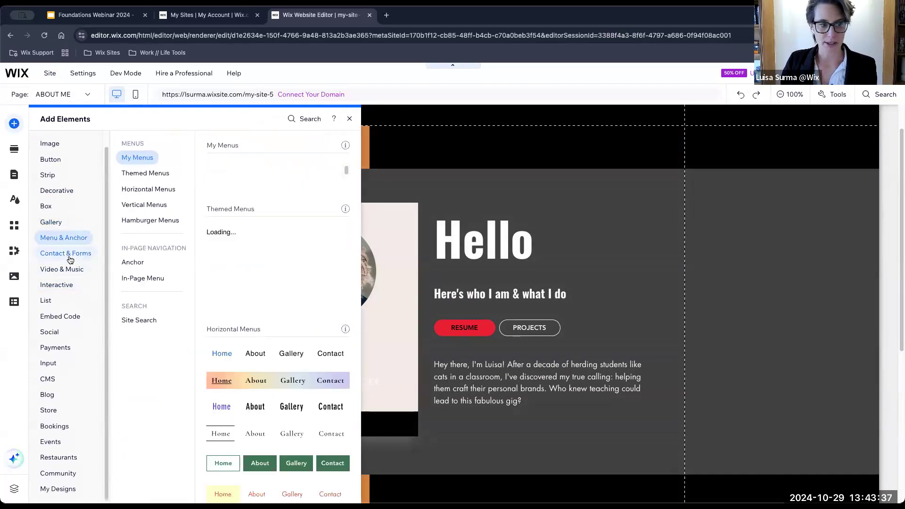
mouse_move(70, 259)
mouse_move(71, 277)
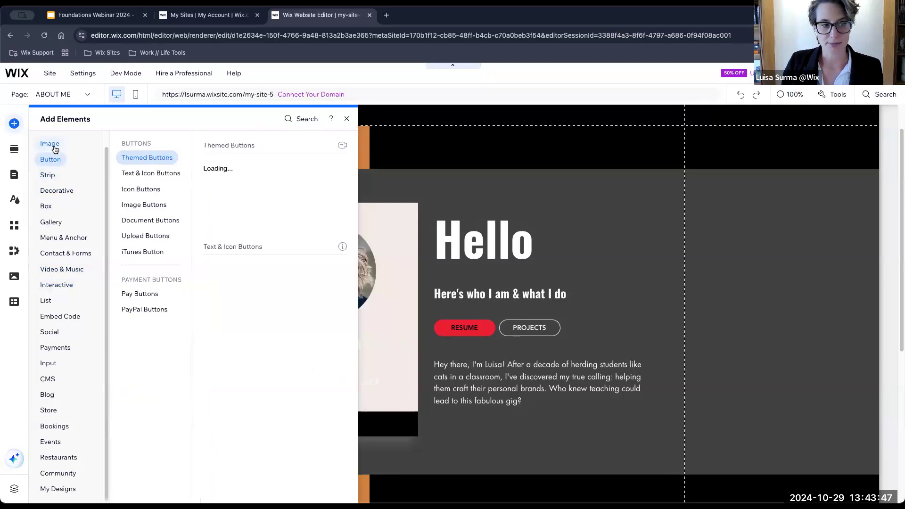
mouse_move(51, 399)
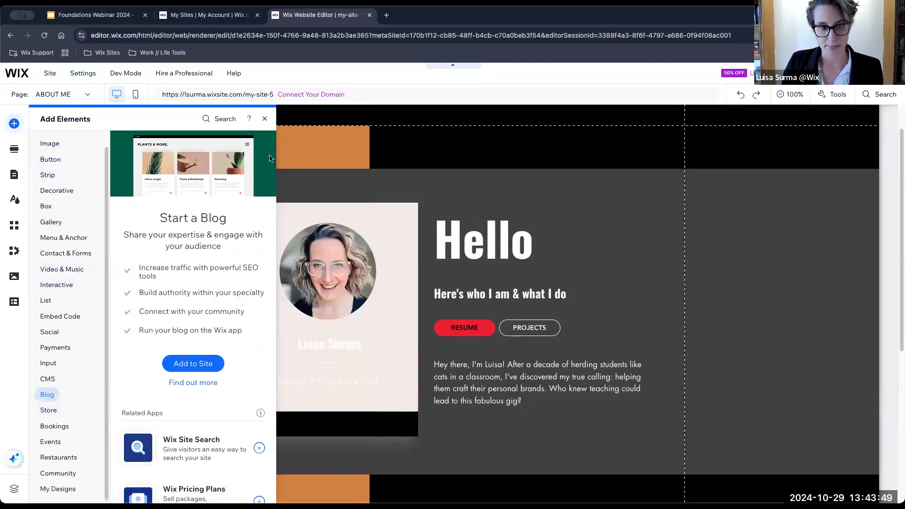
click(264, 119)
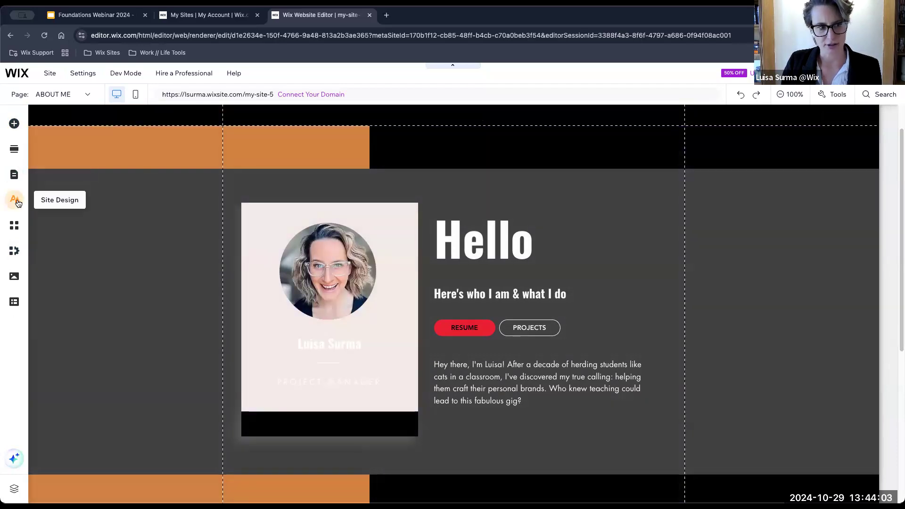
Change the site's theme to Retro vibrant.
click(15, 201)
click(96, 222)
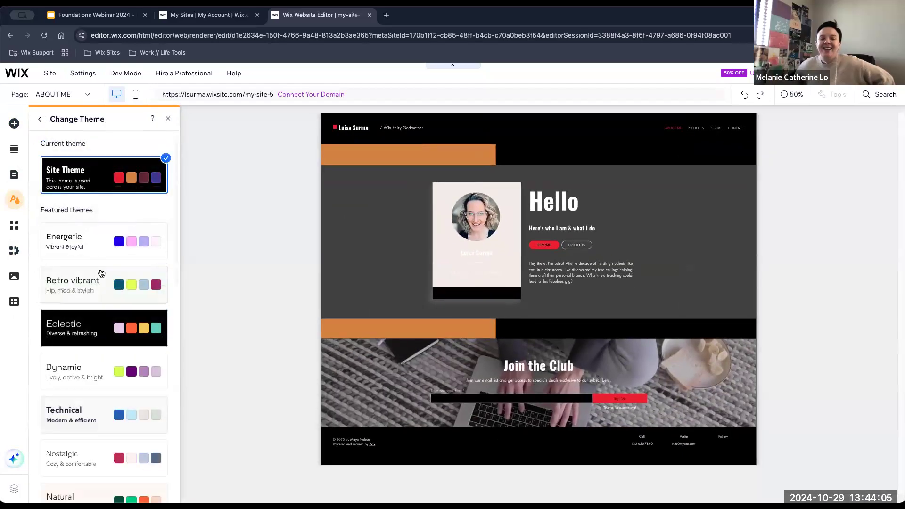
click(92, 247)
click(91, 292)
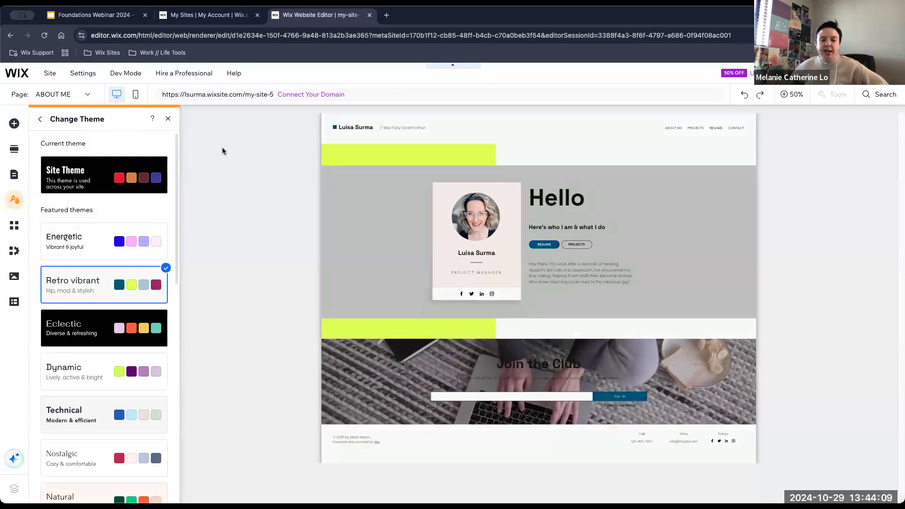
click(168, 118)
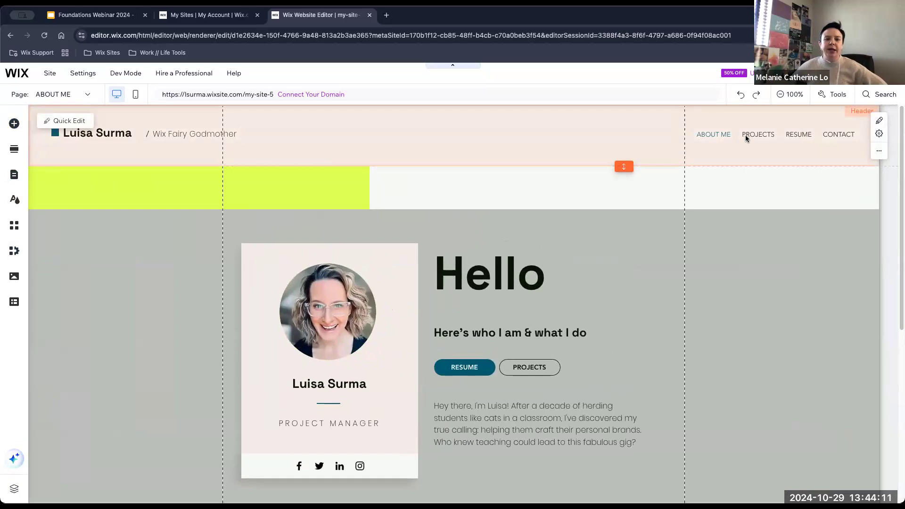
Delete the PROJECTS and RESUME buttons in the Intro section and undo both deletions.
click(597, 373)
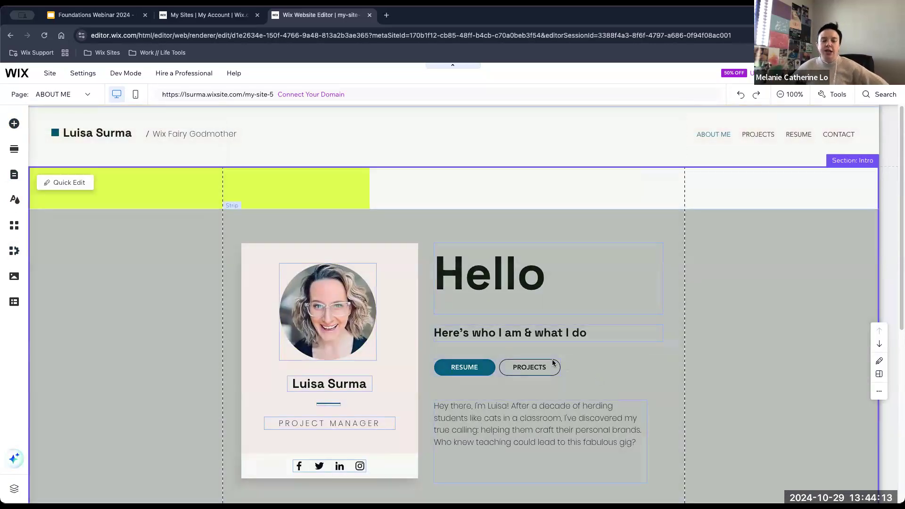
click(531, 374)
key(Delete)
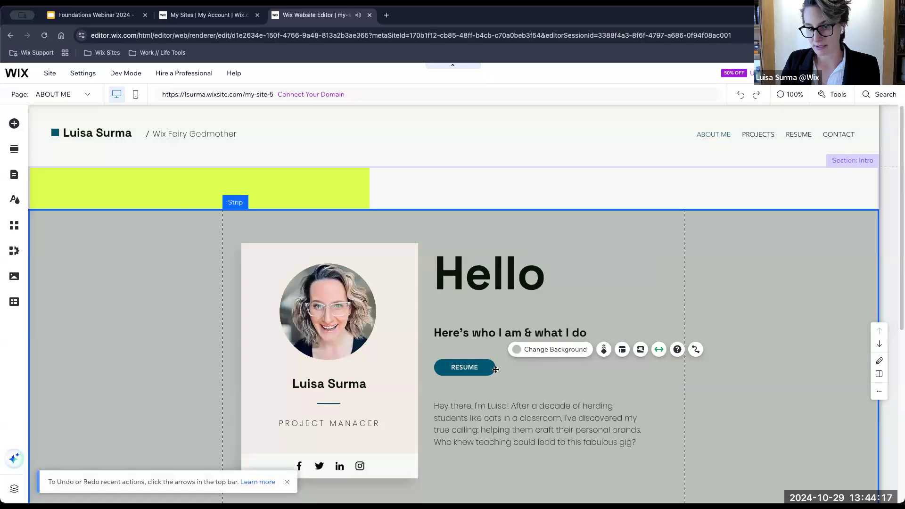
click(465, 367)
key(Delete)
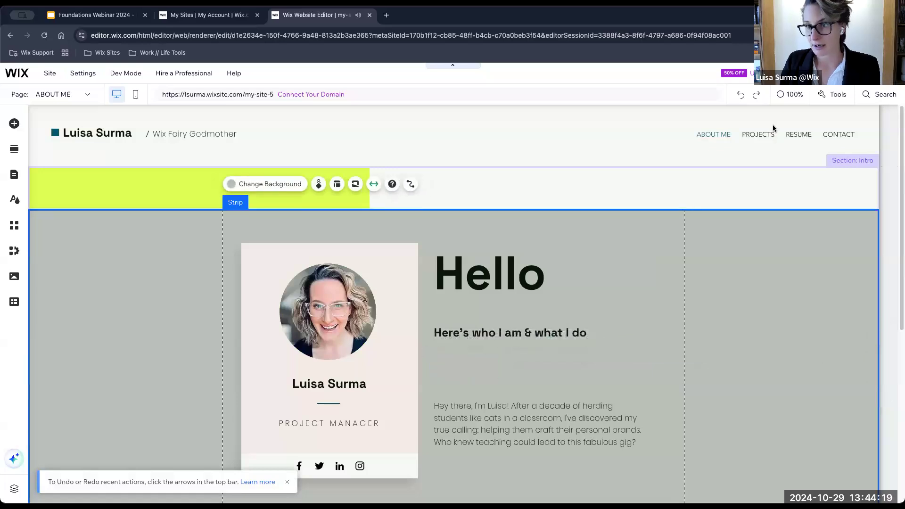
click(744, 100)
click(744, 100)
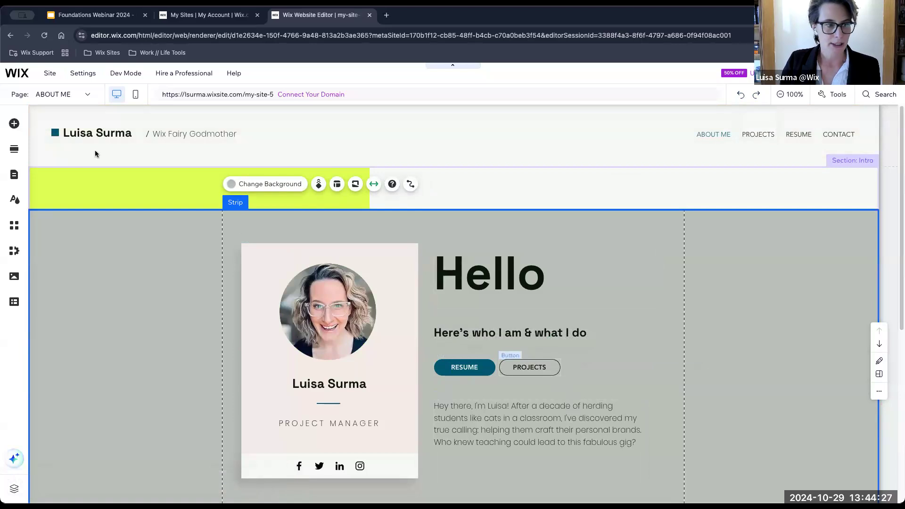
Add the Call Us text and icon button to the Intro section, beside the PROJECTS button.
click(15, 124)
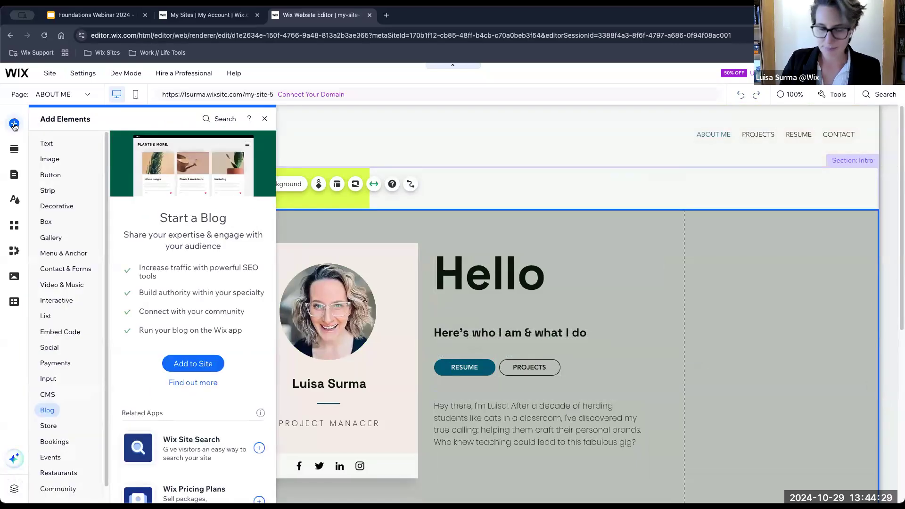
mouse_move(54, 182)
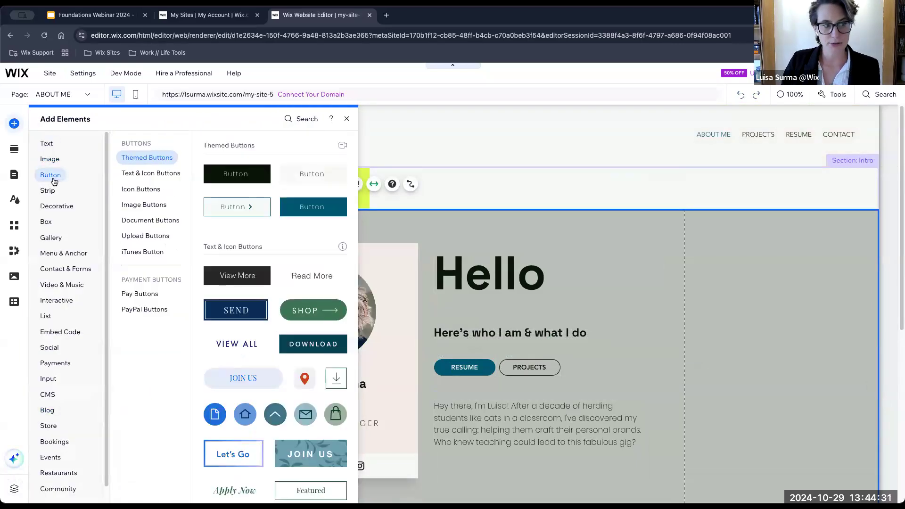
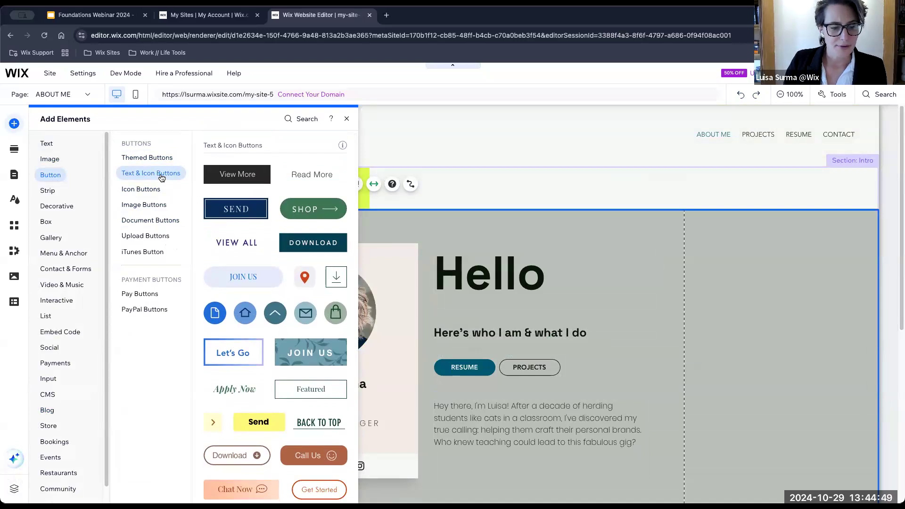
scroll(264, 330, down, 3)
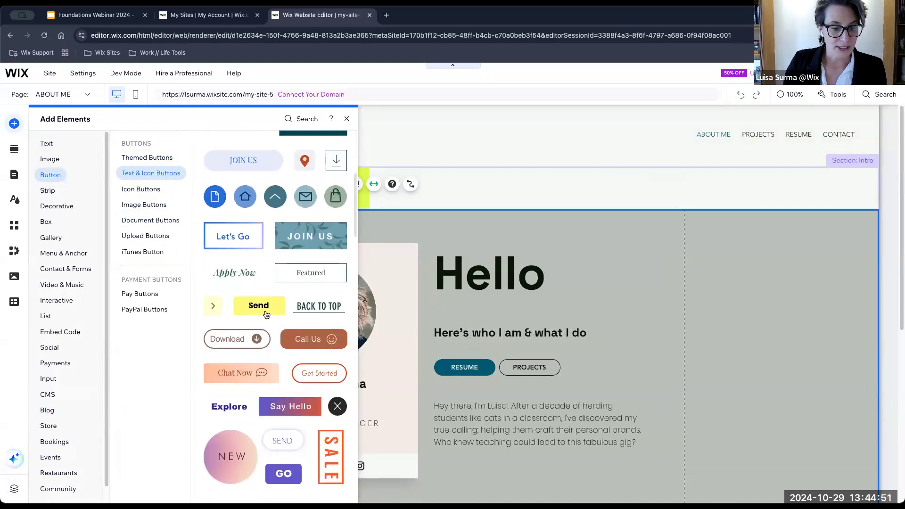
drag(313, 339, 626, 374)
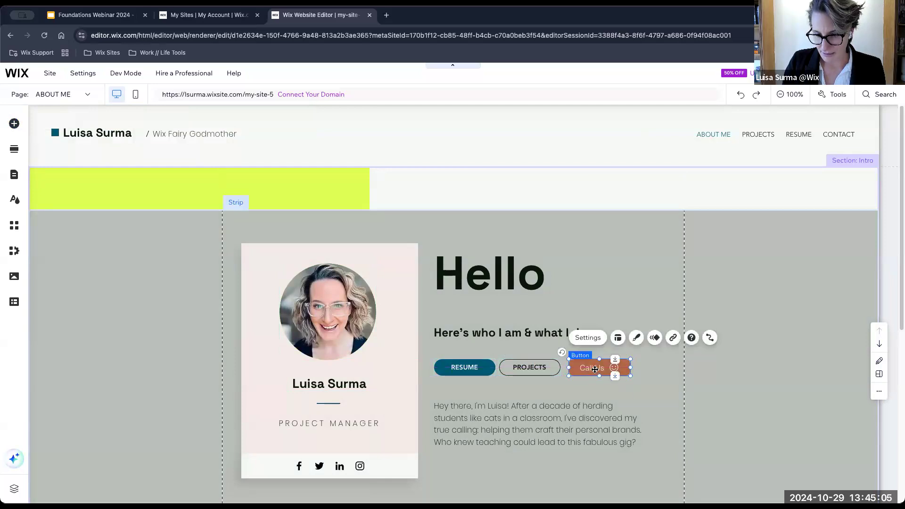
Change the new Call Us button's text to "Contact me".
double_click(595, 369)
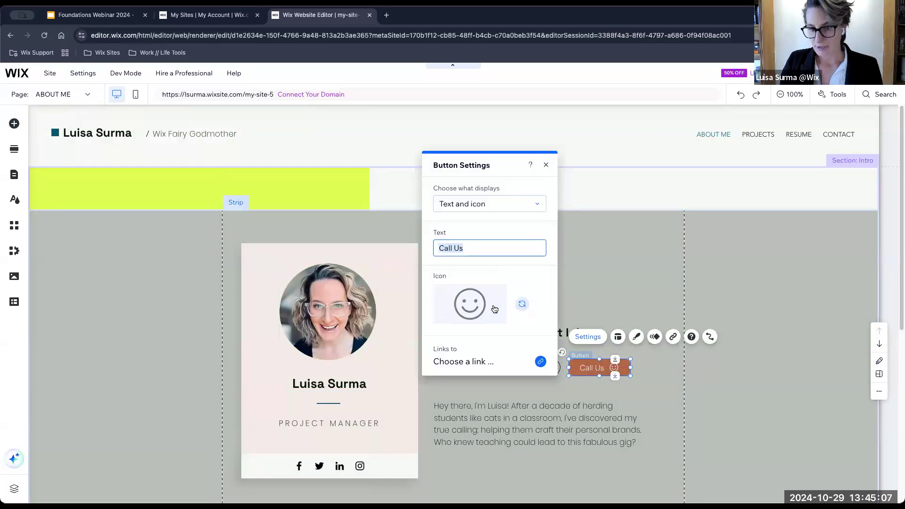
drag(470, 248, 441, 246)
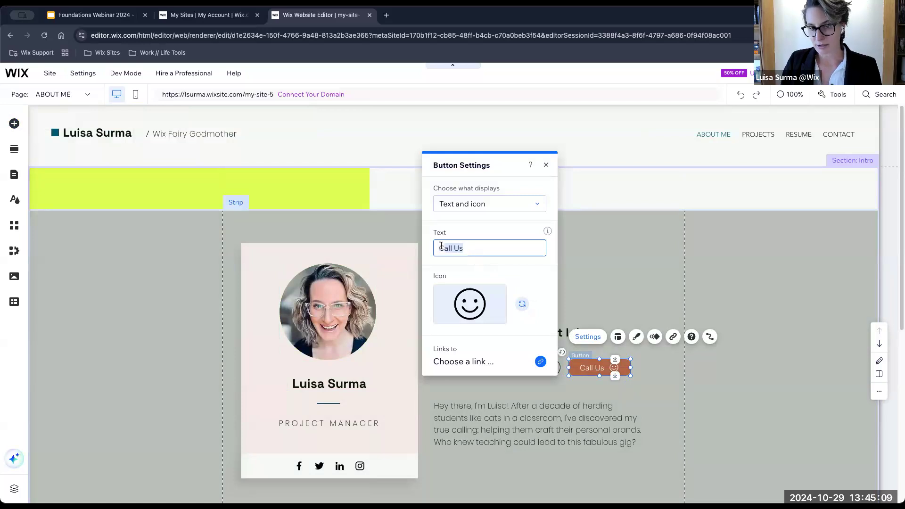
text(C)
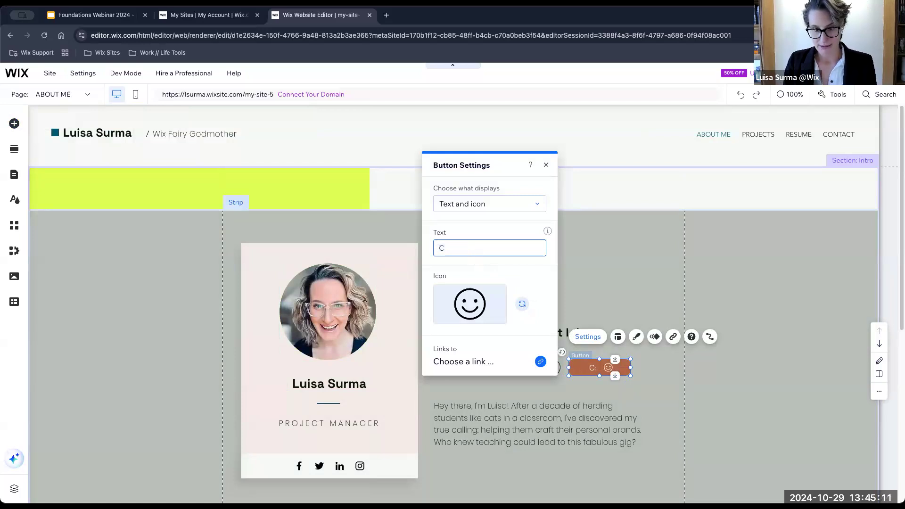
text(ontact me)
click(546, 164)
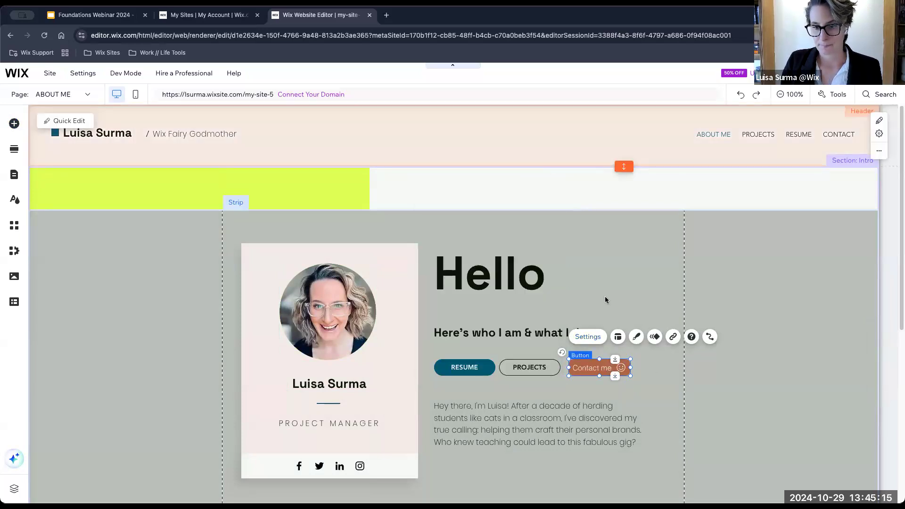
Try two themed designs on the Contact me button and apply the dark View More design.
click(636, 336)
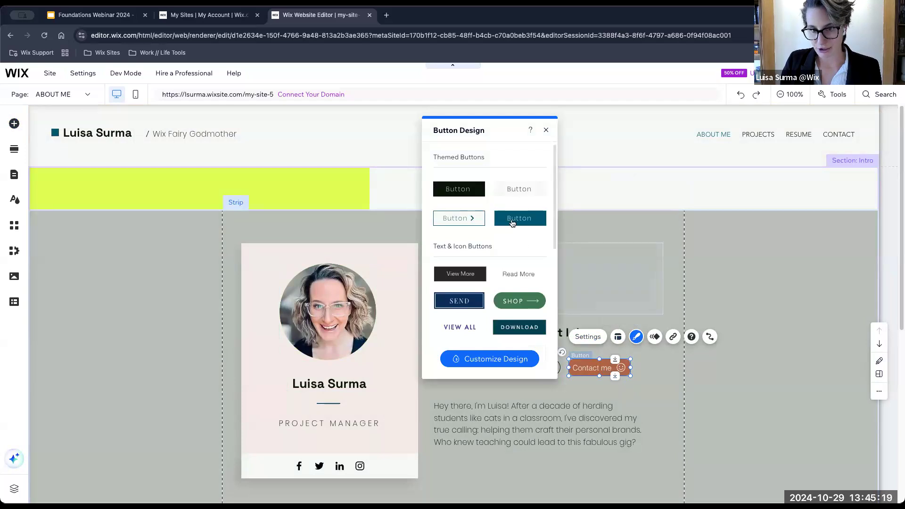
click(513, 220)
click(465, 219)
click(456, 275)
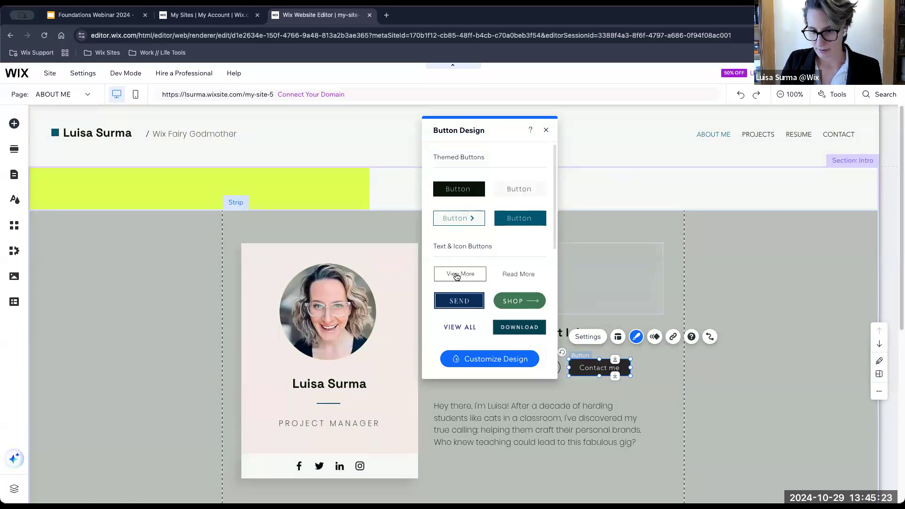
click(546, 130)
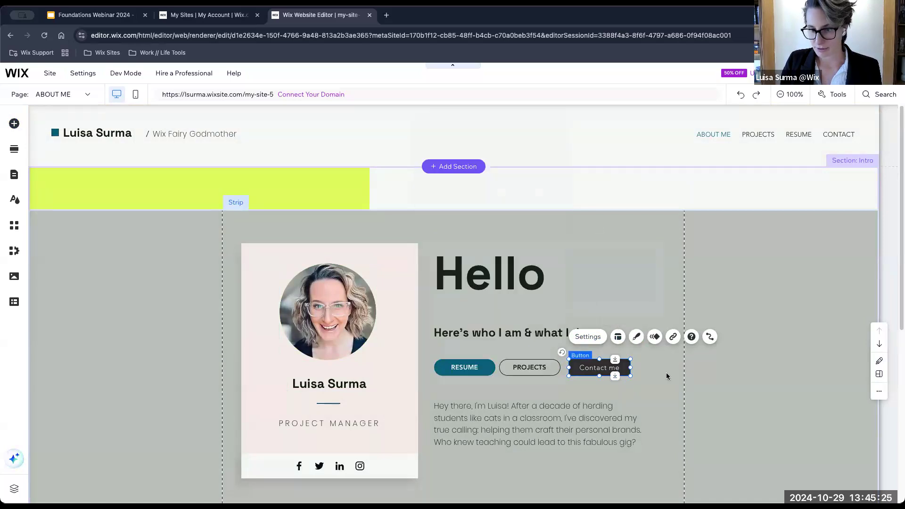
Give the Contact me button the Shutters entrance animation.
click(655, 336)
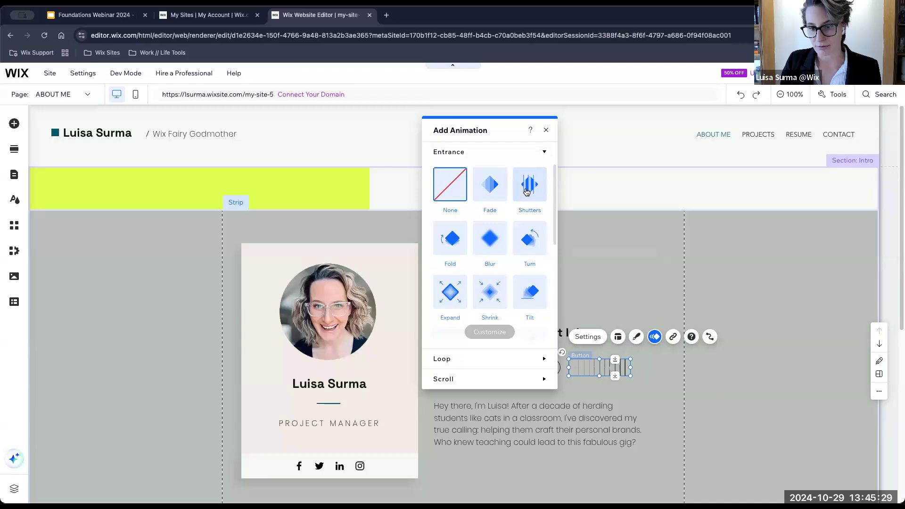
click(527, 191)
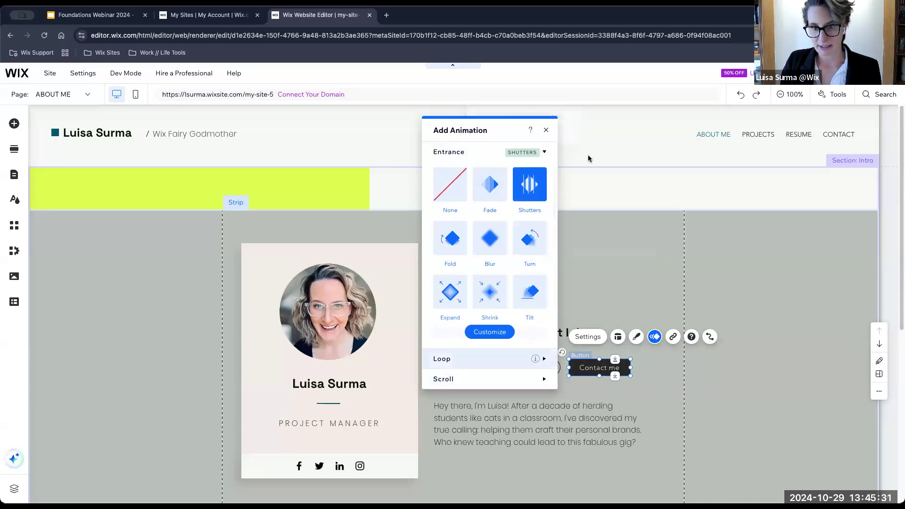
click(657, 374)
click(666, 368)
click(613, 367)
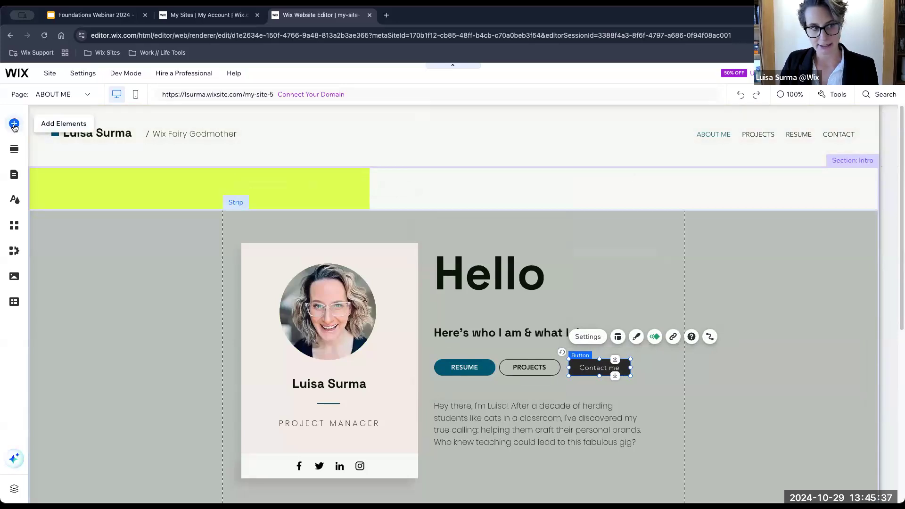
click(14, 125)
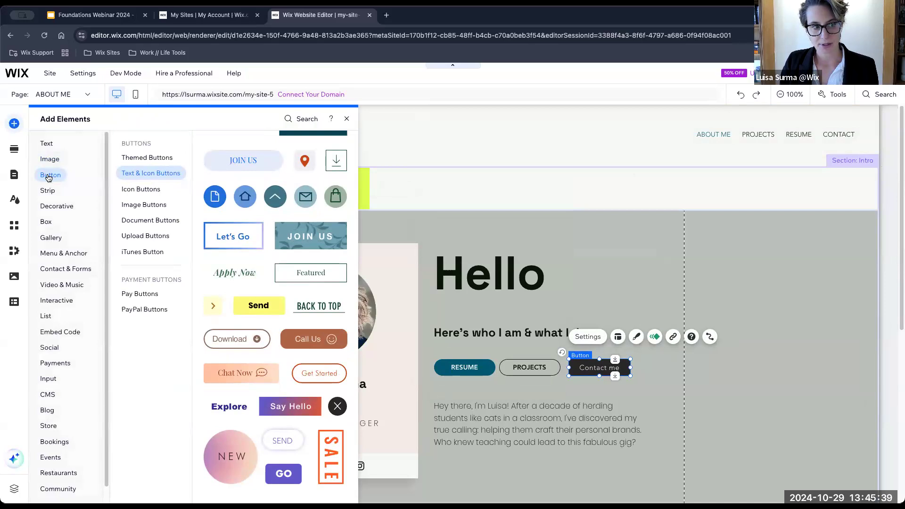
click(146, 173)
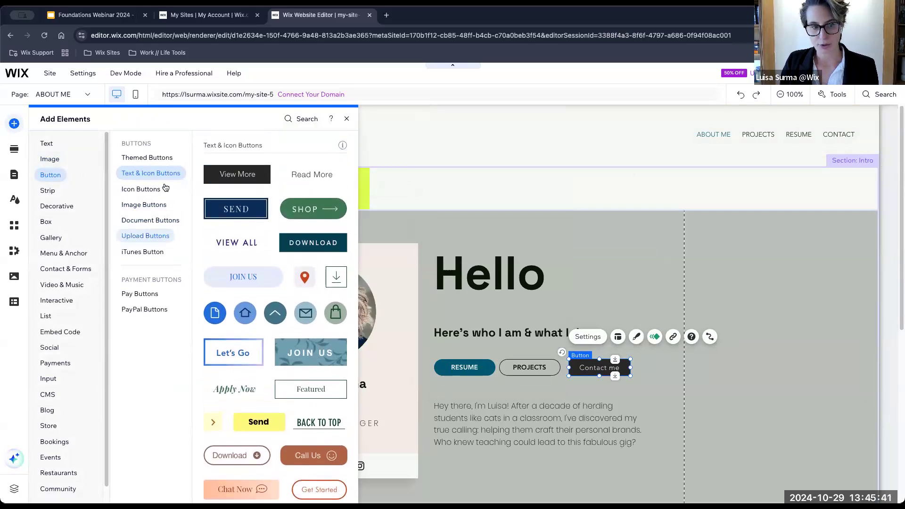
click(165, 167)
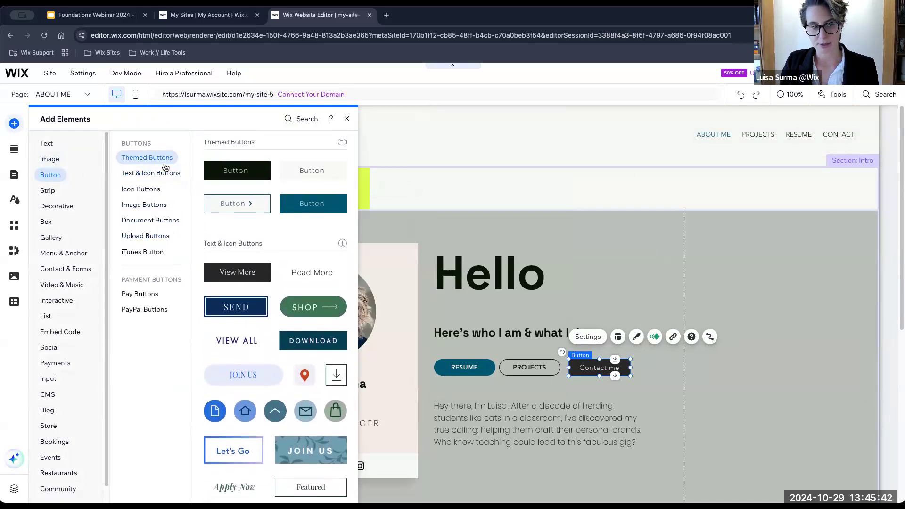
click(347, 121)
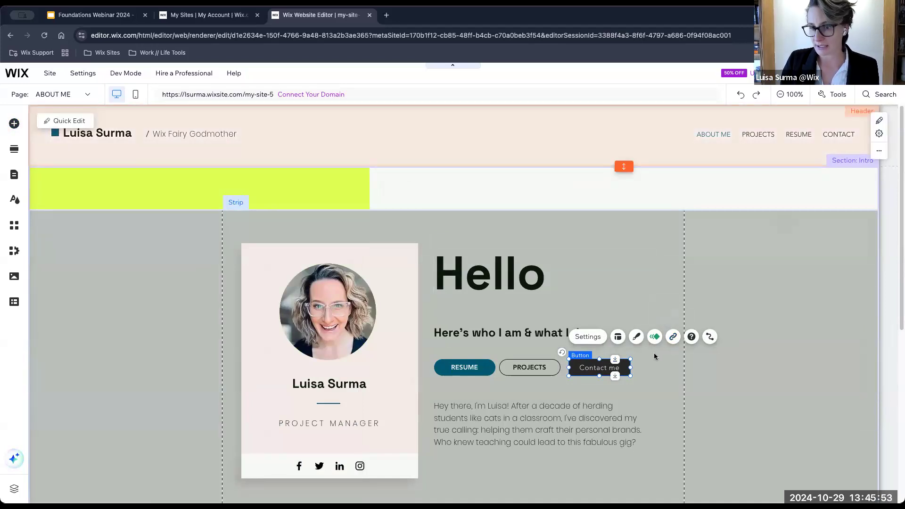
Link the Contact me button to the CONTACT page, opening in the current window, and recheck the link's target.
click(672, 337)
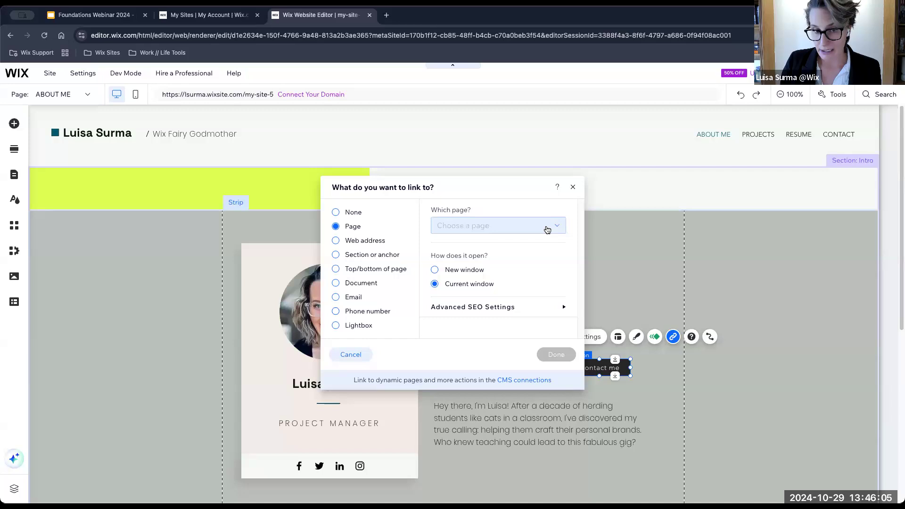
click(547, 229)
click(470, 332)
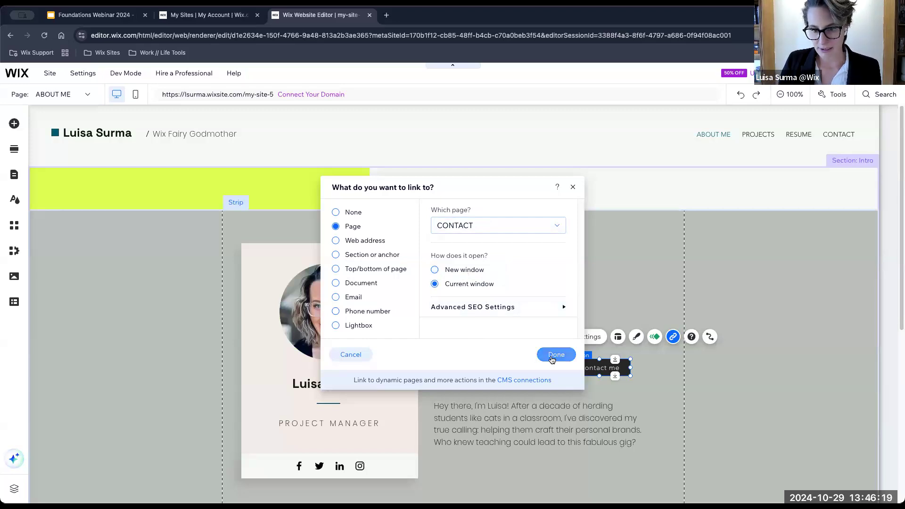
click(552, 357)
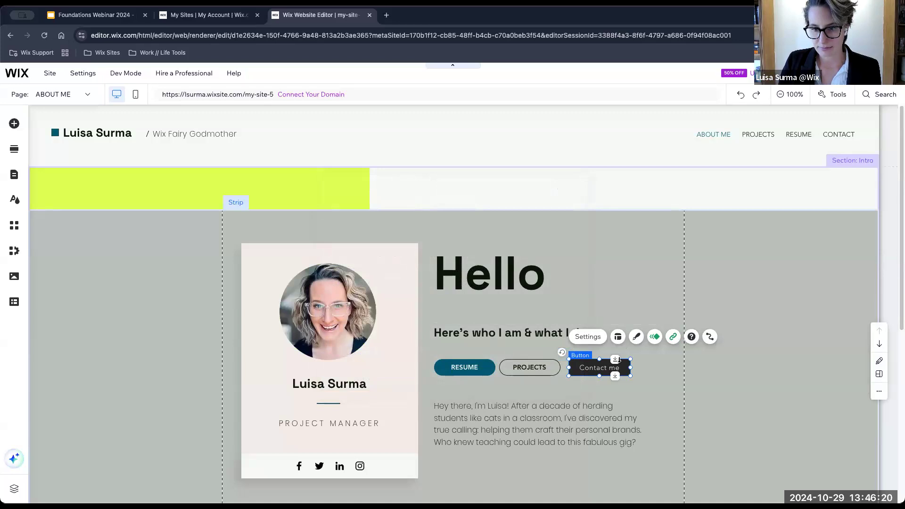
click(672, 336)
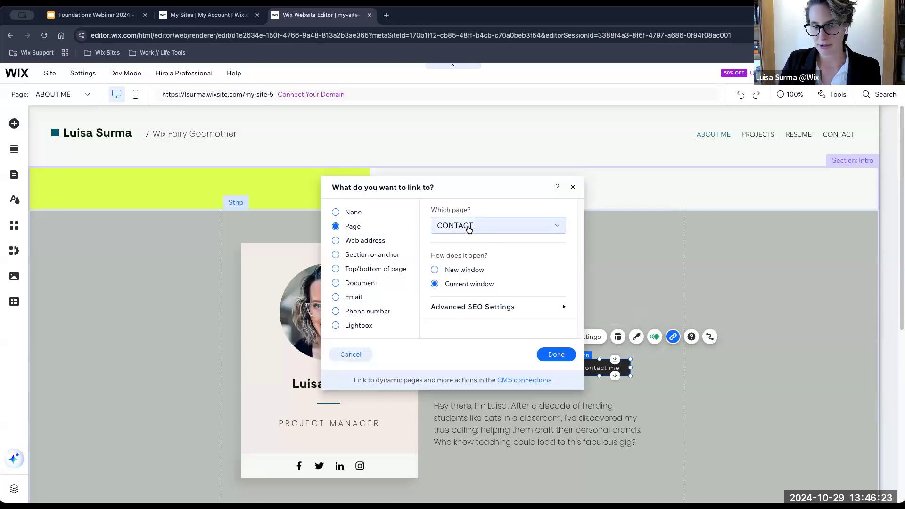
click(466, 228)
click(466, 328)
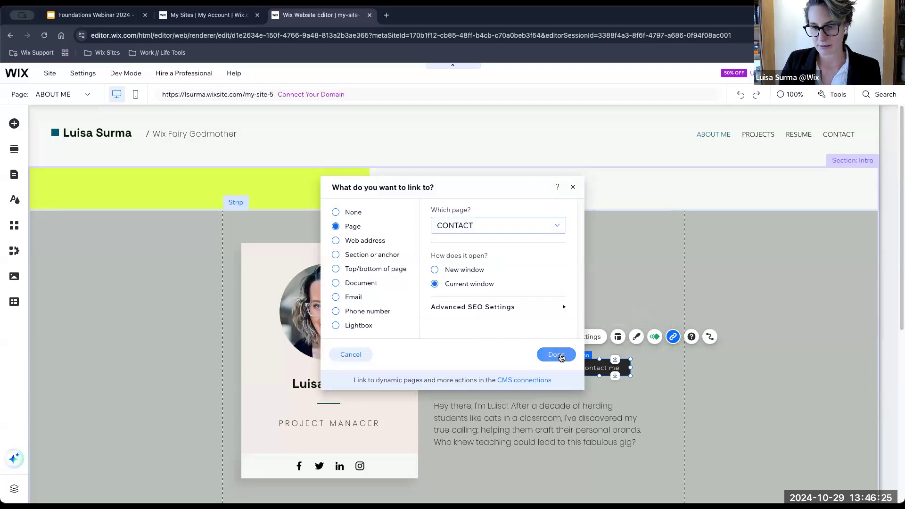
click(553, 355)
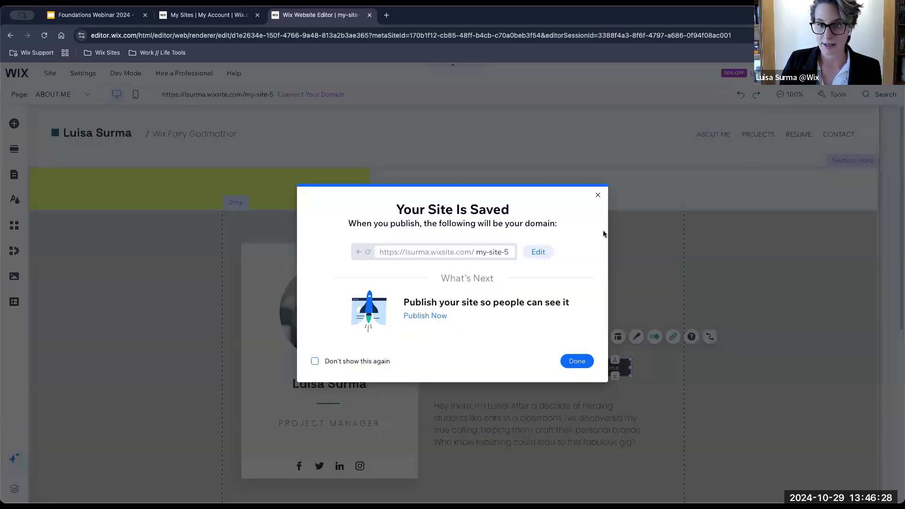
Dismiss the save and feedback dialogs, then preview the site to test the Contact me button's link and return to editing.
click(597, 195)
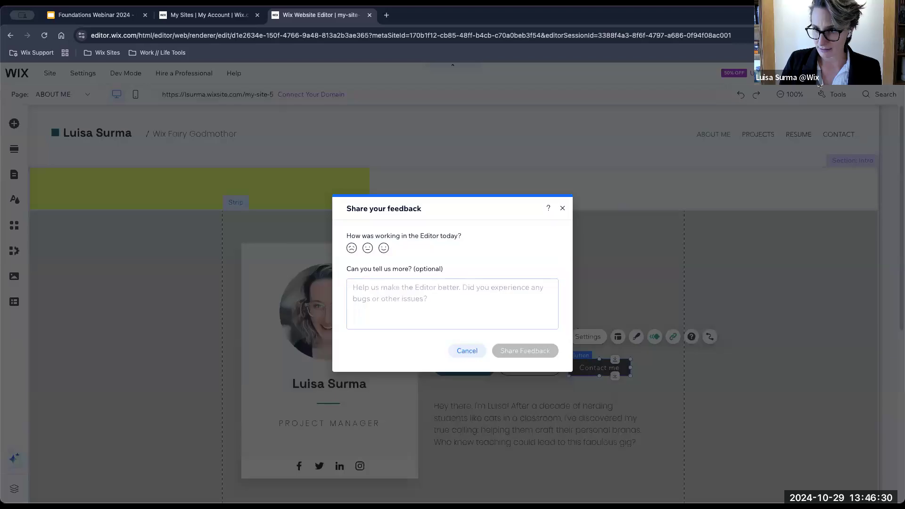
click(565, 207)
click(844, 74)
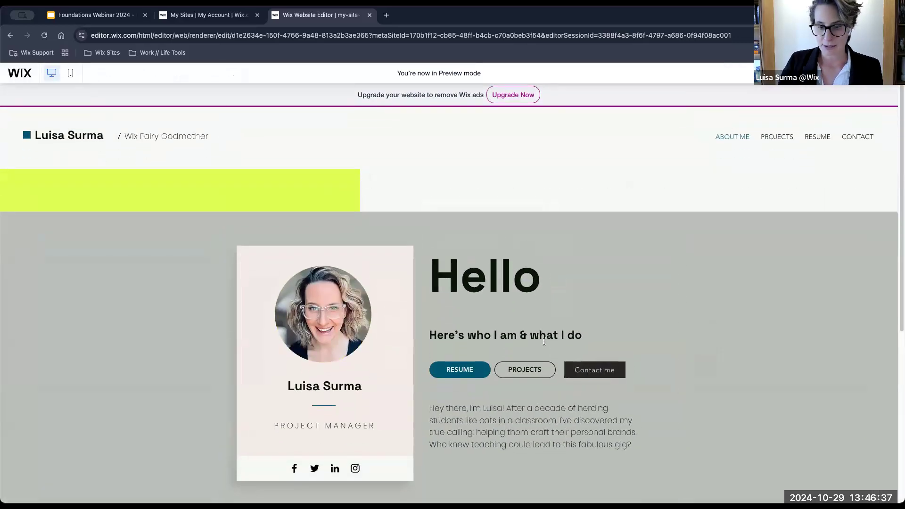
click(595, 370)
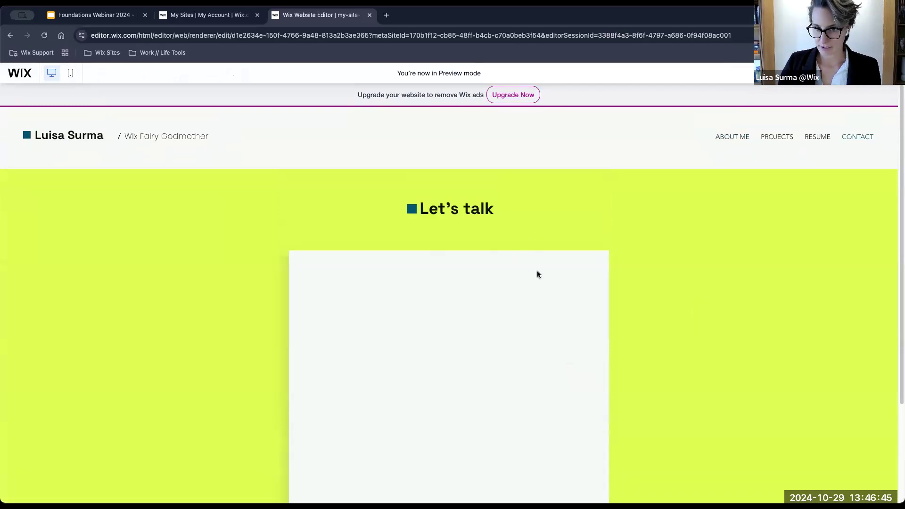
scroll(655, 342, down, 2)
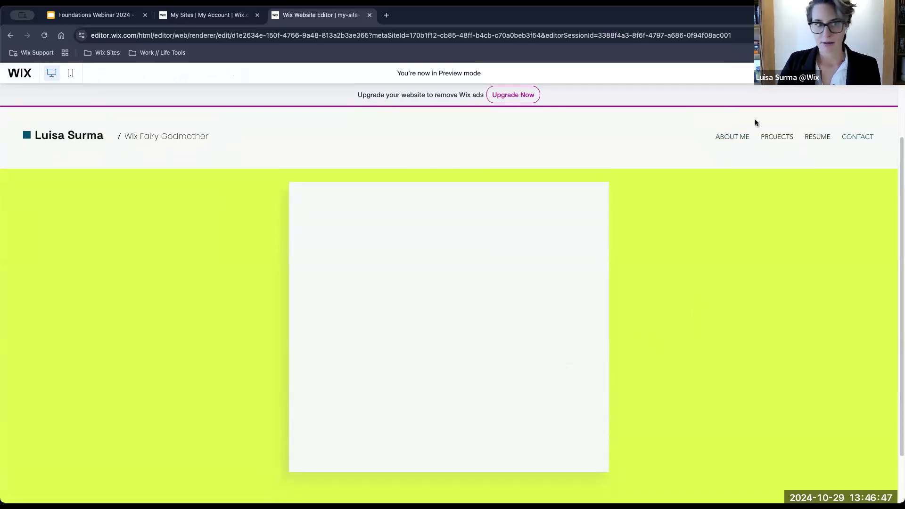
click(827, 73)
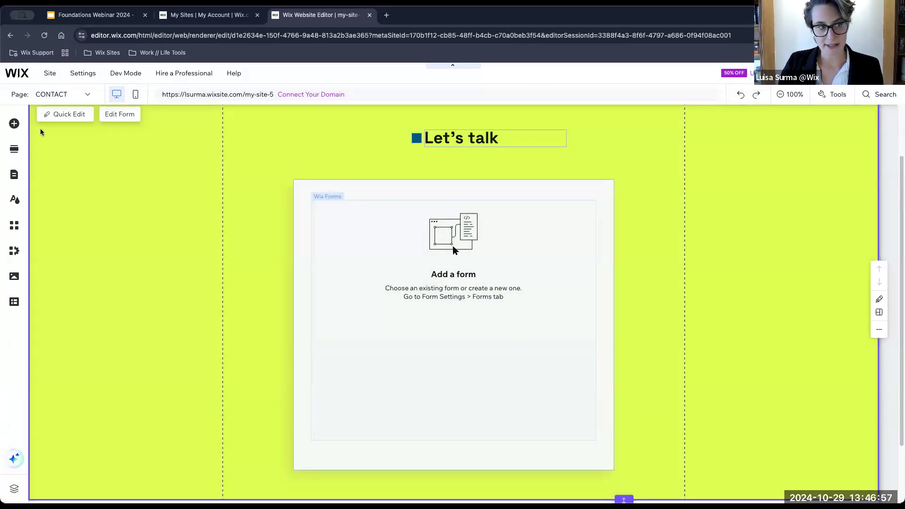
Replace the empty form container below the Let's talk heading on the CONTACT page with the premade Contact us form.
click(547, 191)
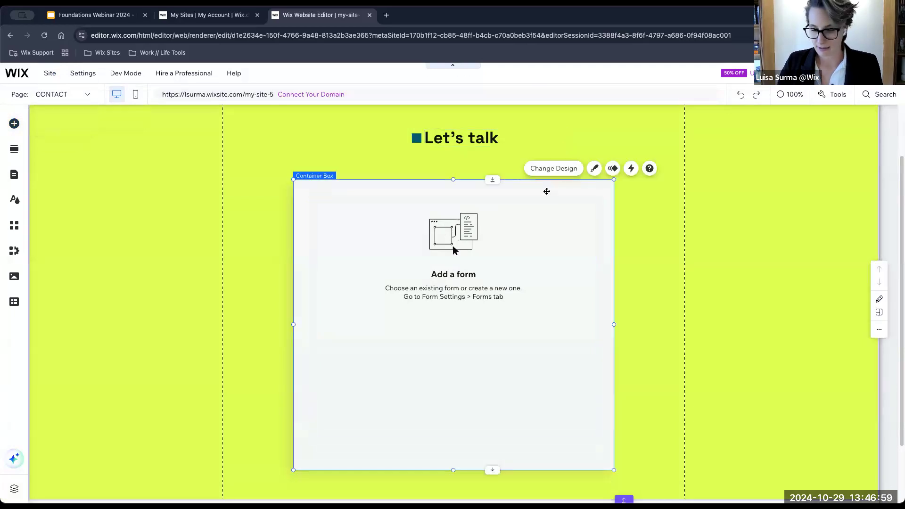
key(Delete)
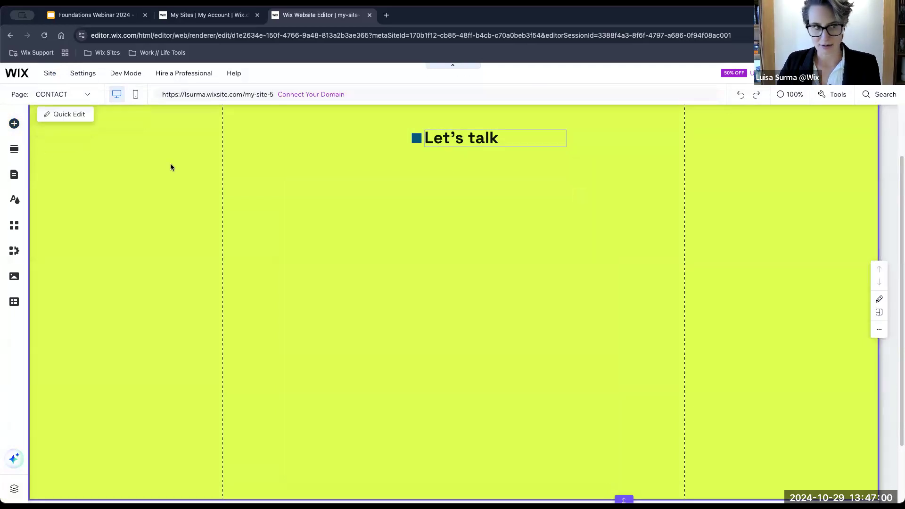
click(15, 124)
click(62, 161)
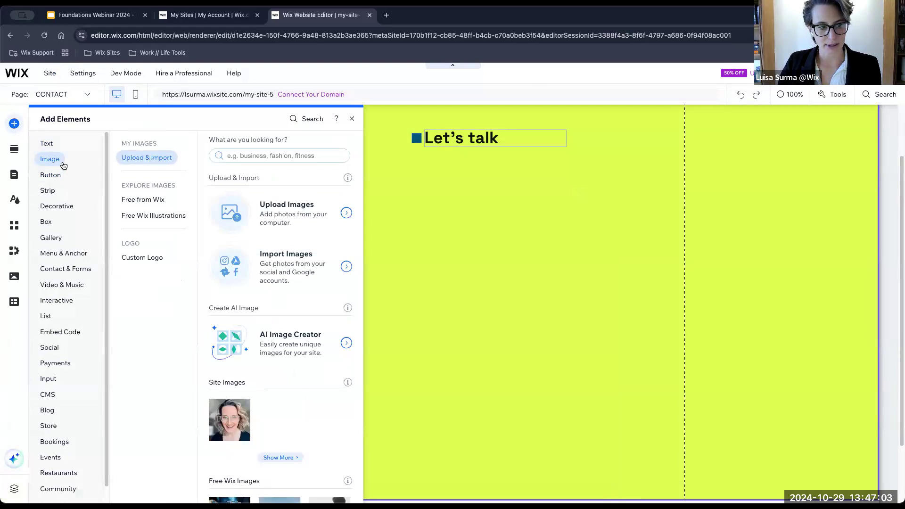
click(65, 271)
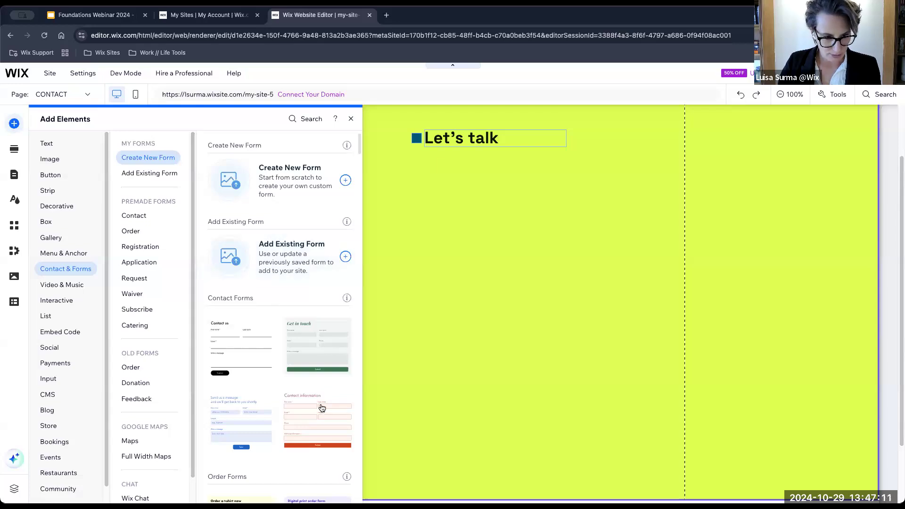
click(240, 342)
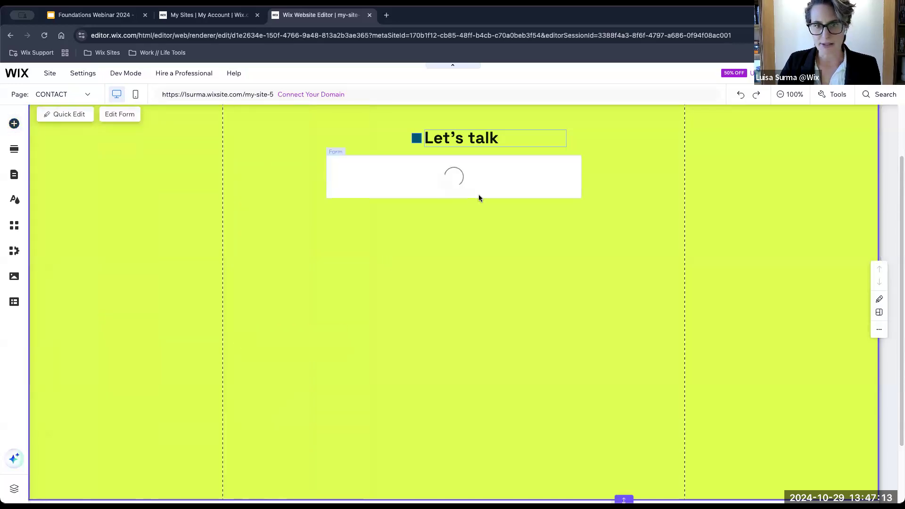
Enlarge the Contact us form, move it slightly lower beneath the Let's talk heading, and save the site.
drag(580, 382, 620, 424)
drag(502, 177, 500, 199)
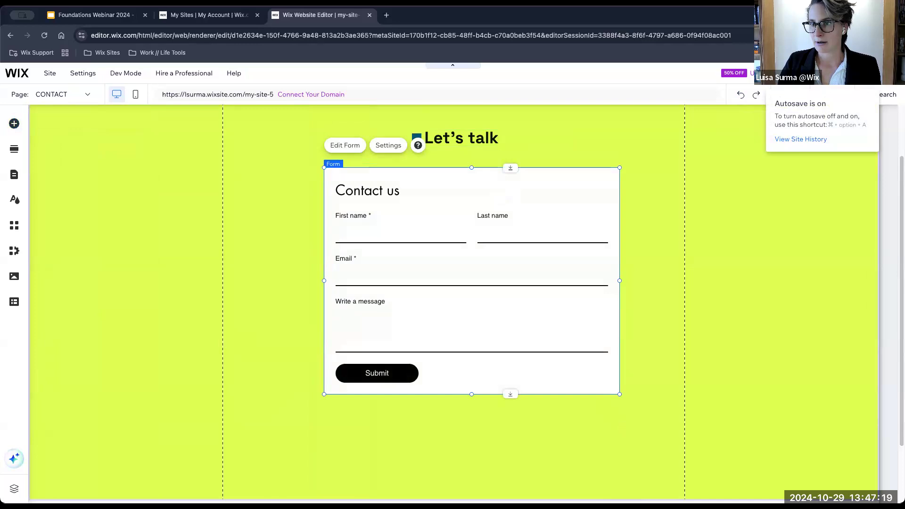
click(800, 73)
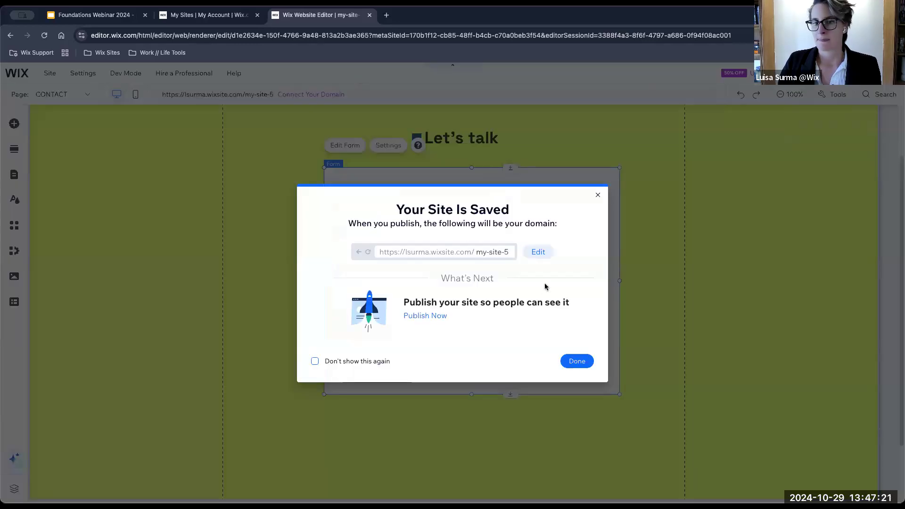
click(576, 361)
Preview the site, follow the Contact me button from the home page to the contact form, and return to editing.
click(829, 73)
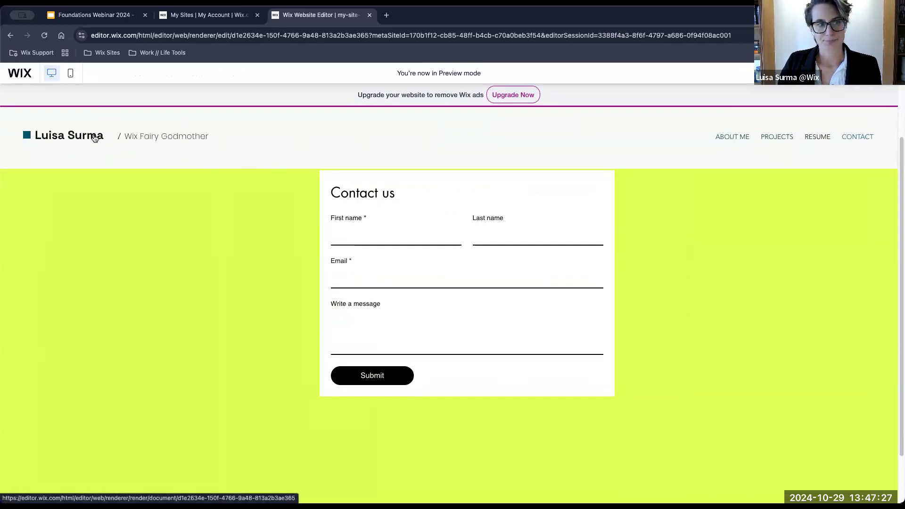
click(96, 138)
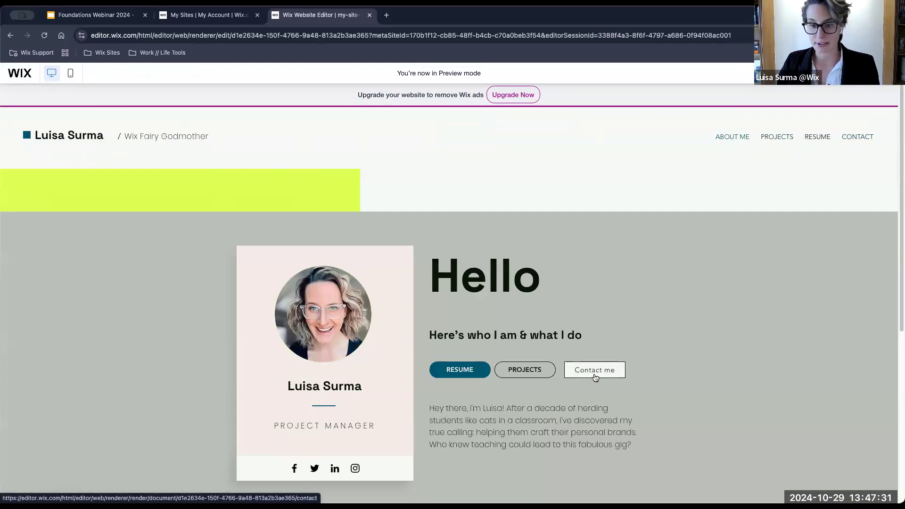
click(595, 377)
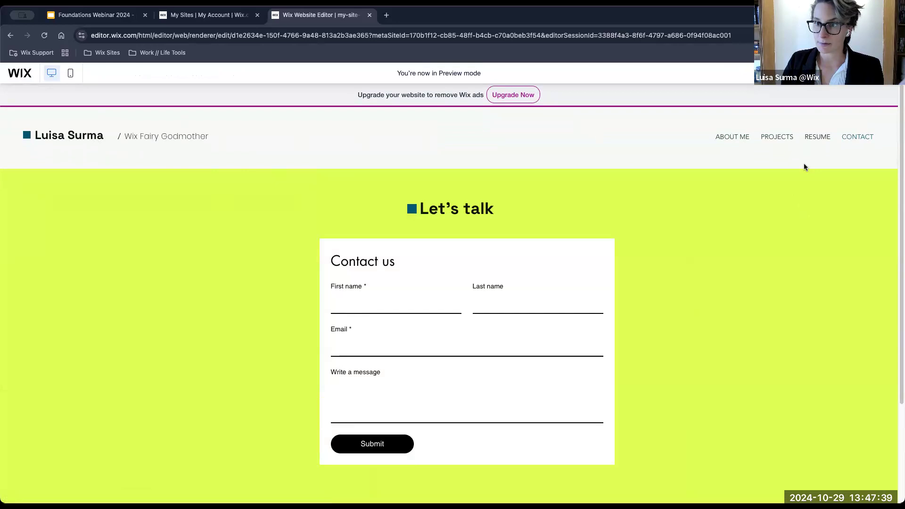
click(833, 73)
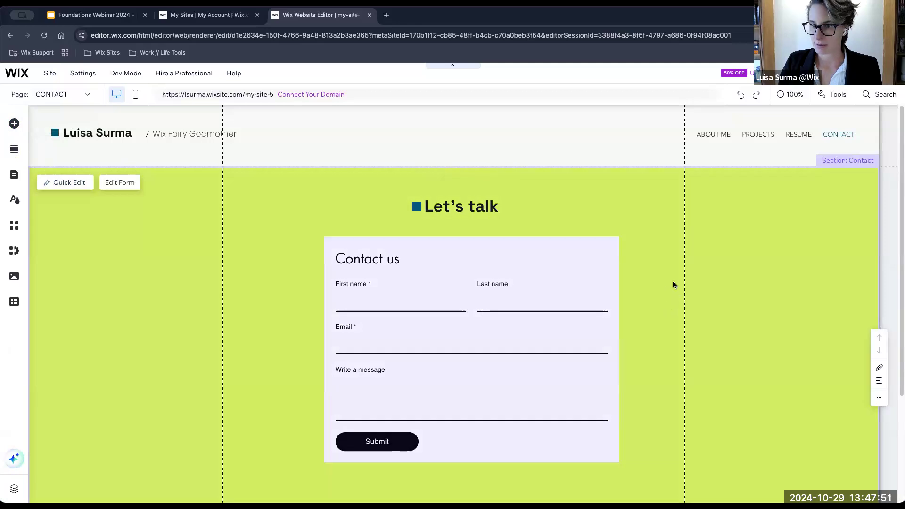
Switch to the mobile view and check the CONTACT page's form layout and the header's menu icon.
scroll(686, 250, down, 1)
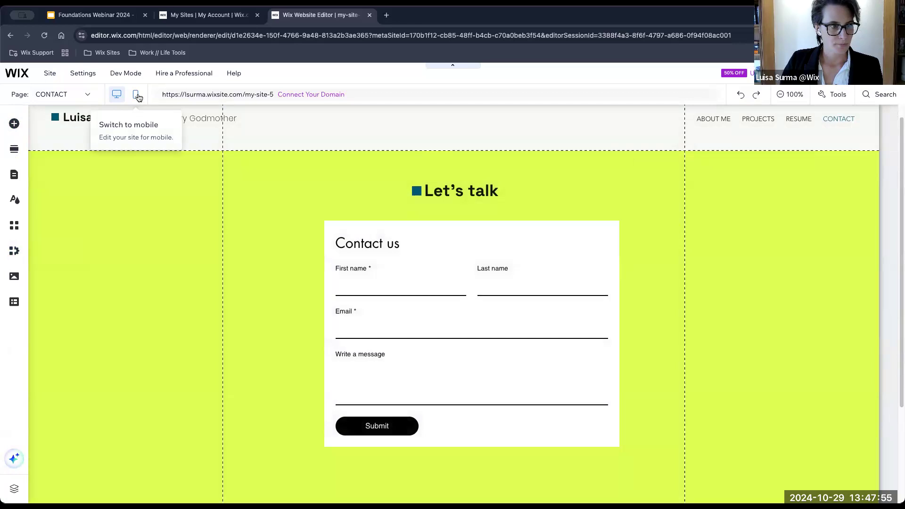
click(137, 95)
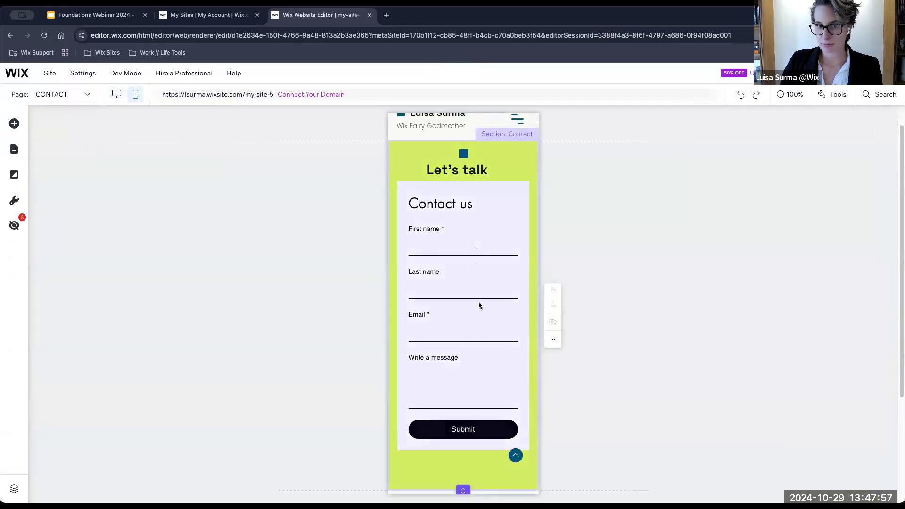
scroll(479, 342, down, 1)
scroll(479, 343, up, 2)
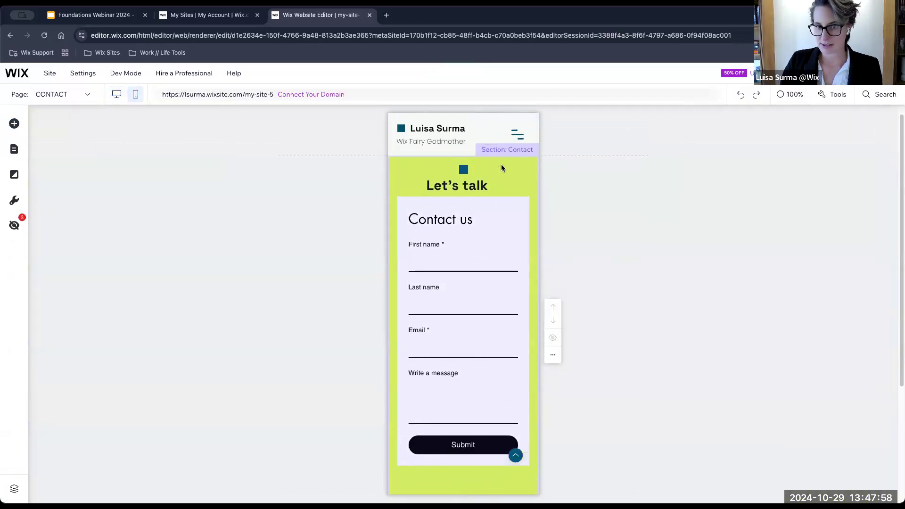
click(519, 136)
scroll(463, 349, down, 1)
scroll(462, 348, up, 1)
Open the RESUME page in the mobile view, review its experience and education entries, and save the site.
click(59, 94)
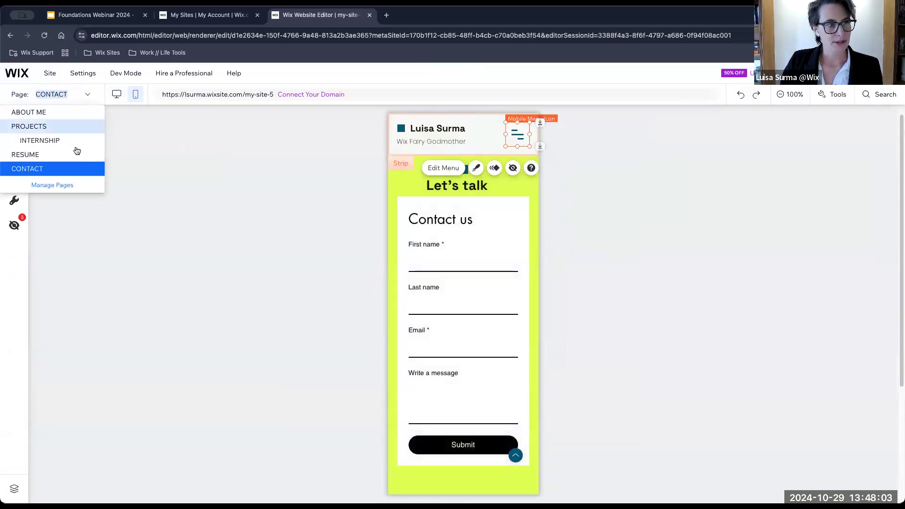
click(73, 155)
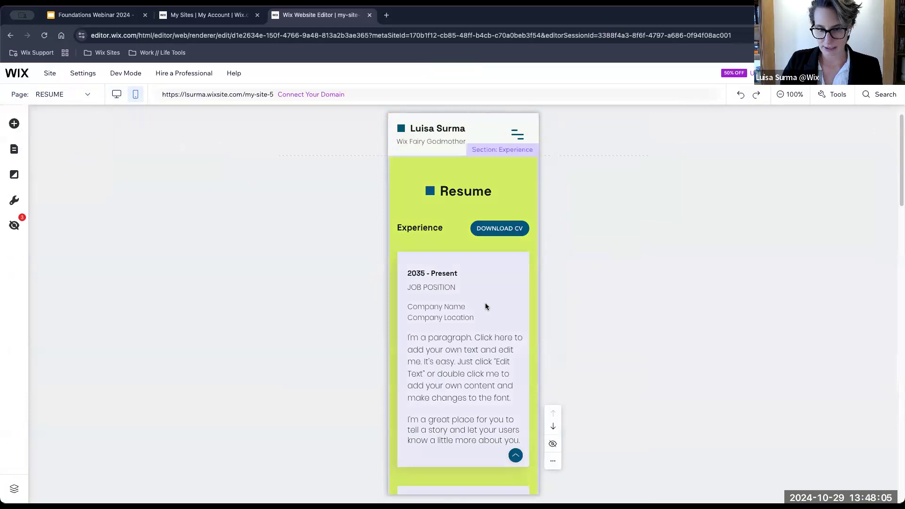
scroll(486, 307, down, 10)
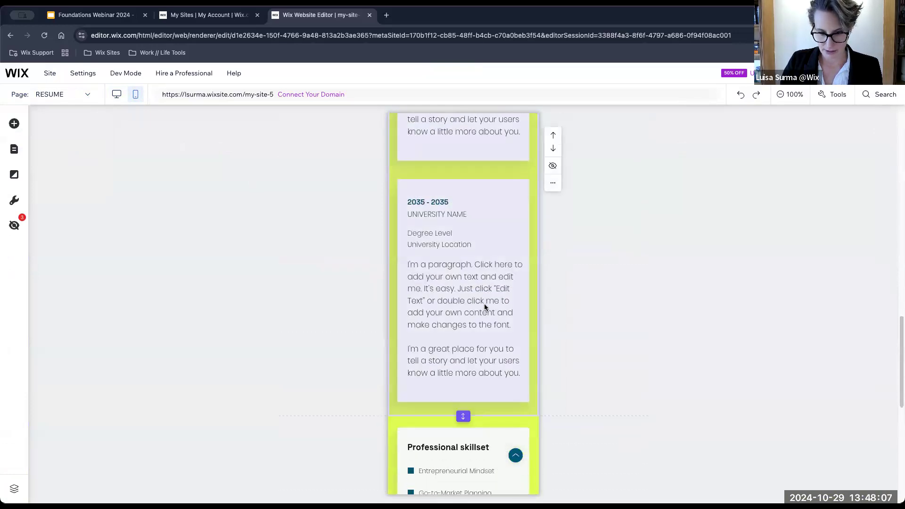
click(463, 414)
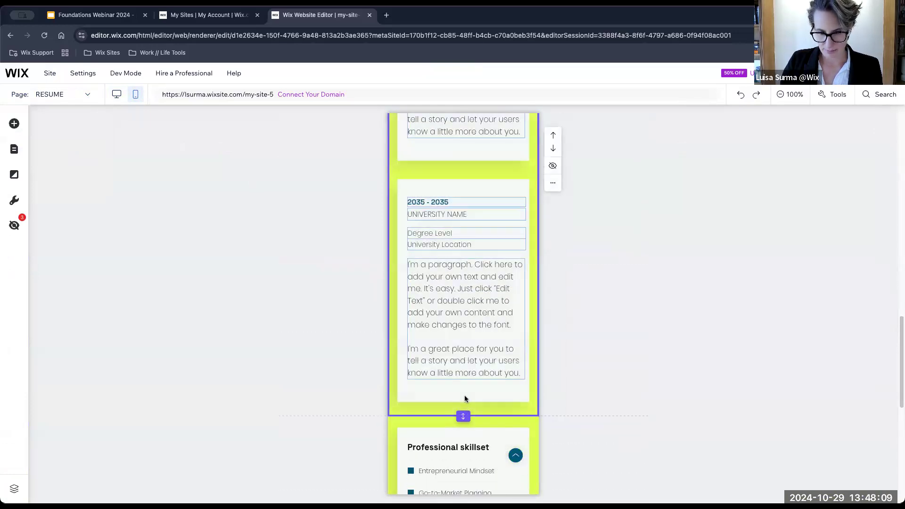
click(464, 399)
click(460, 295)
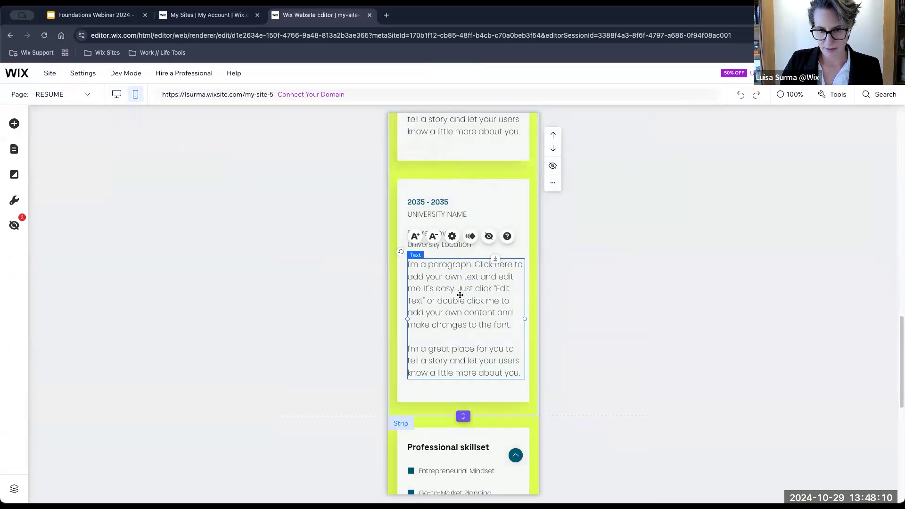
click(354, 274)
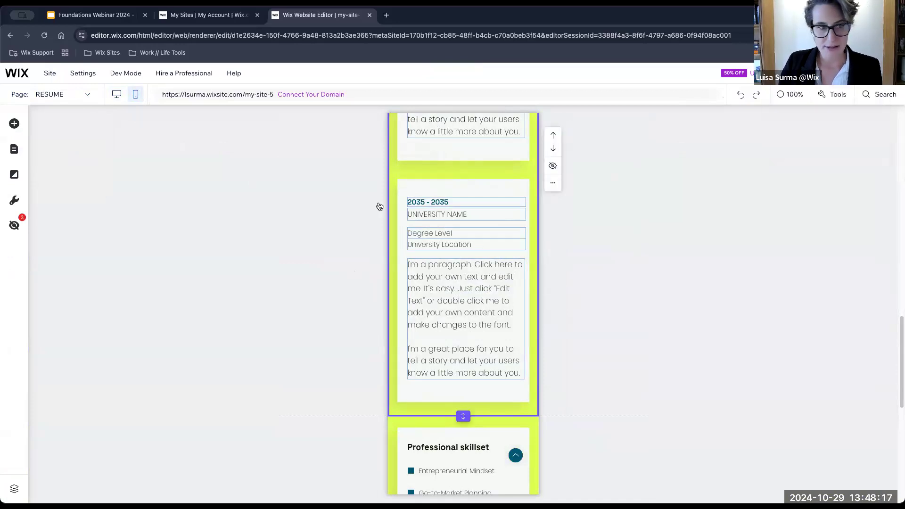
key(ctrl+s)
click(596, 194)
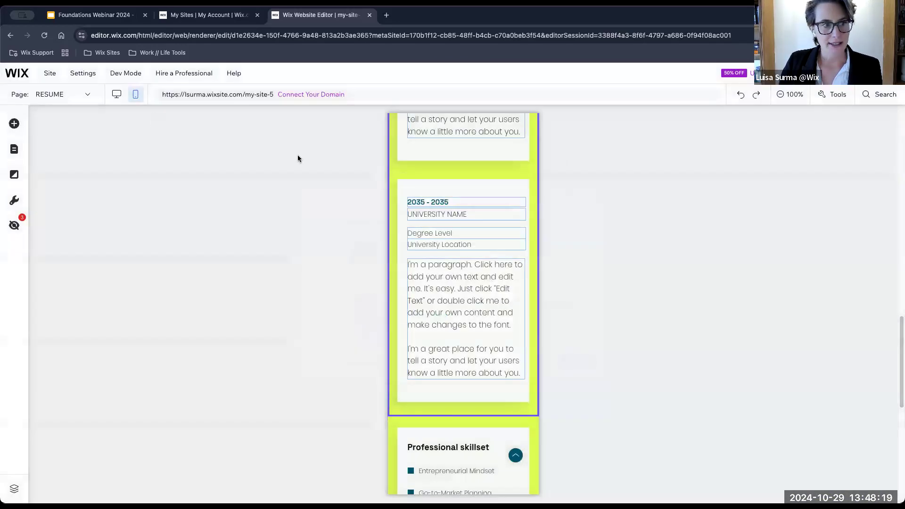
Open the PROJECTS page in the mobile view and check how its project repeater is laid out.
scroll(468, 299, up, 5)
click(87, 96)
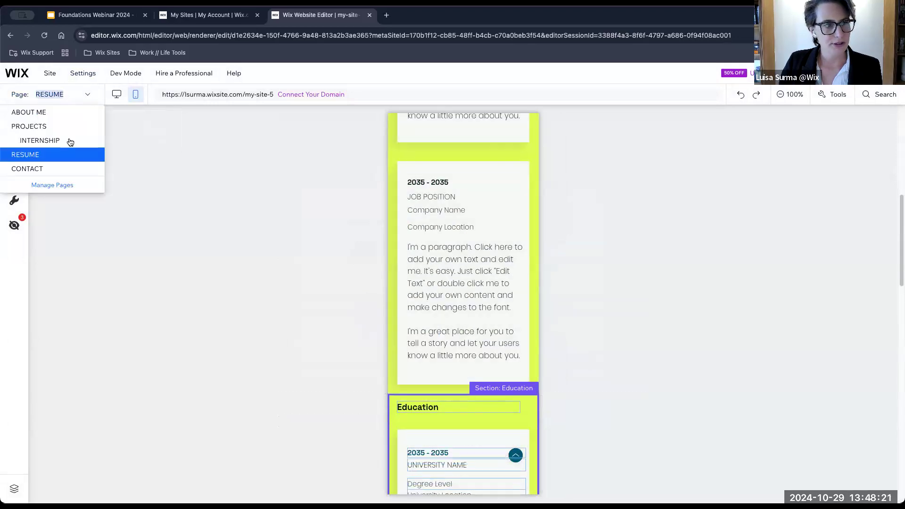
click(67, 128)
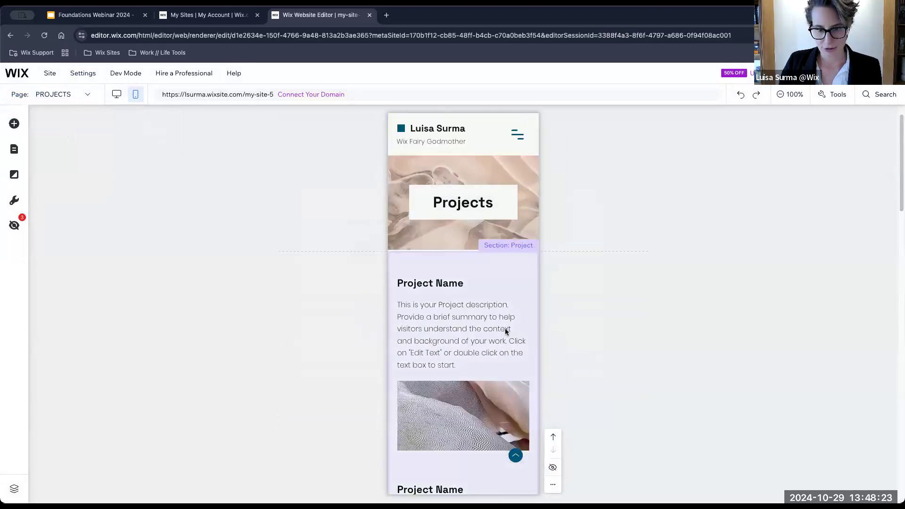
scroll(505, 328, down, 7)
scroll(504, 328, up, 5)
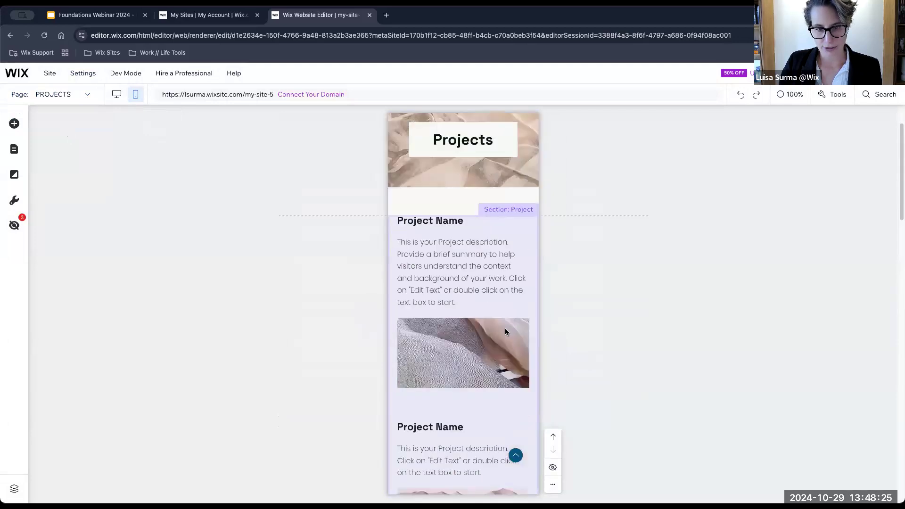
scroll(505, 328, up, 2)
click(485, 309)
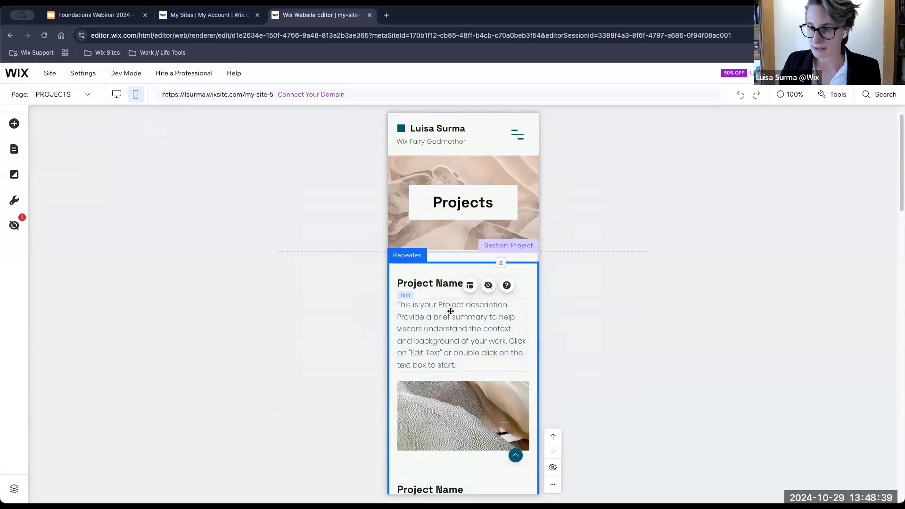
On the ABOUT ME page's mobile view, move the "Here's who I am & what I do" text slightly lower, to y 687.
click(92, 99)
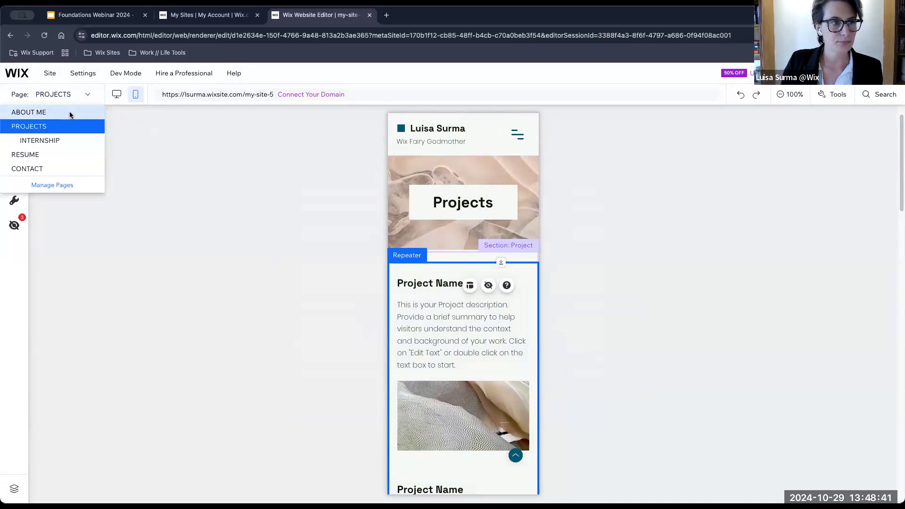
click(43, 112)
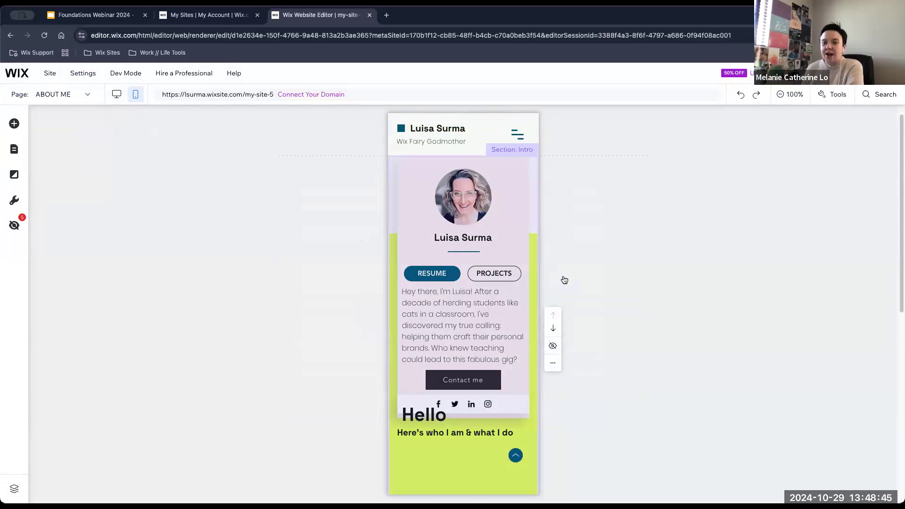
click(427, 418)
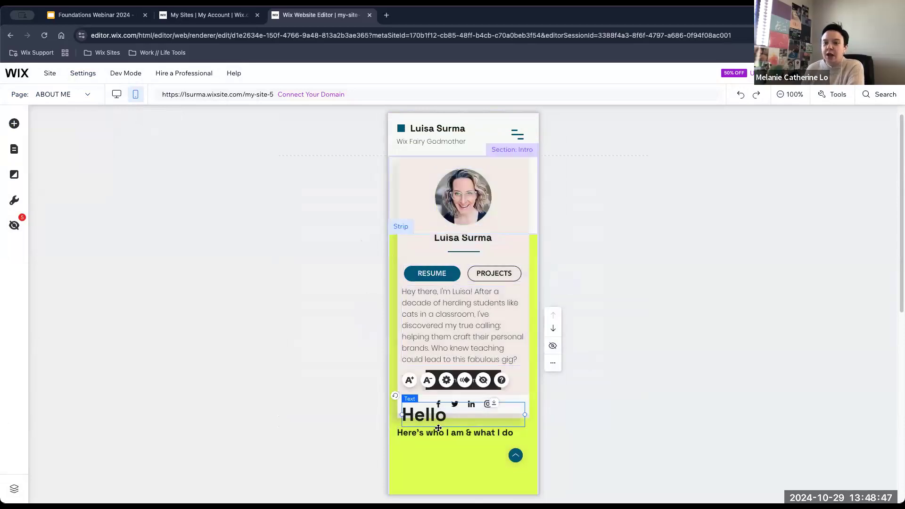
drag(442, 433, 444, 442)
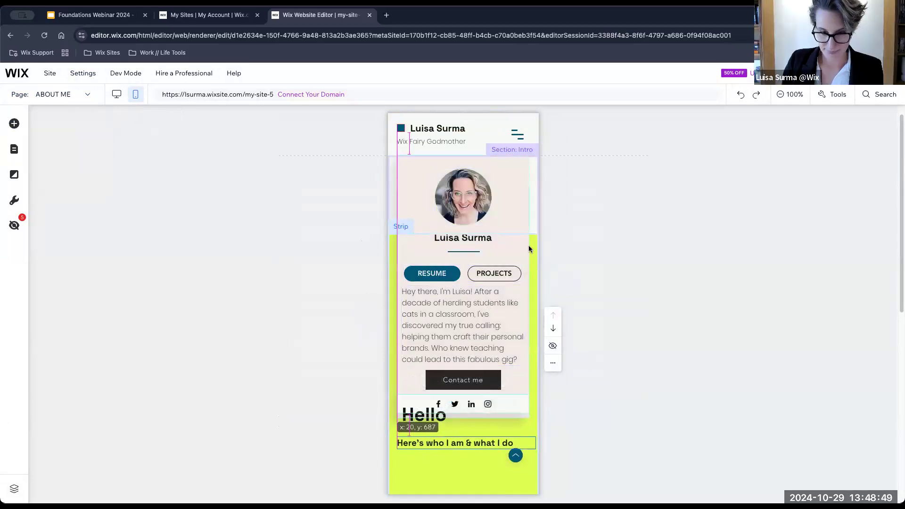
Return to the desktop view of the ABOUT ME page and move the Hello heading slightly lower.
click(116, 94)
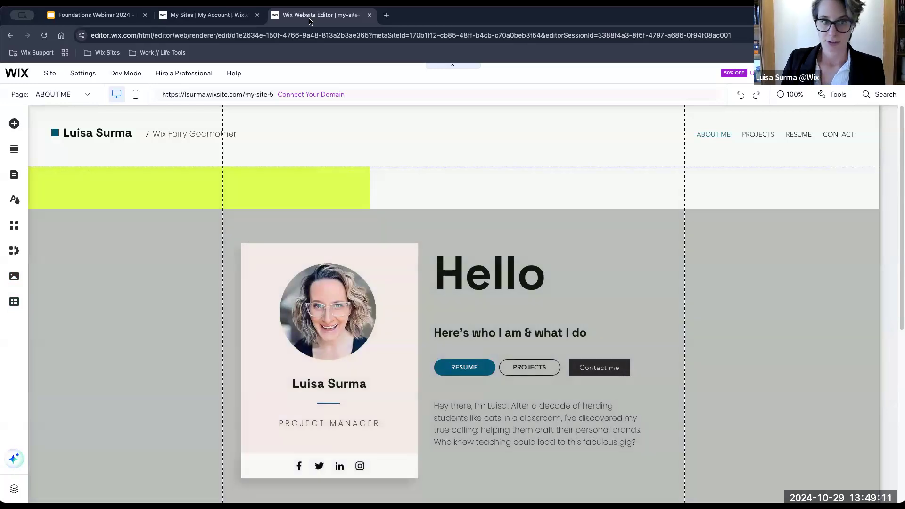
click(211, 19)
click(314, 20)
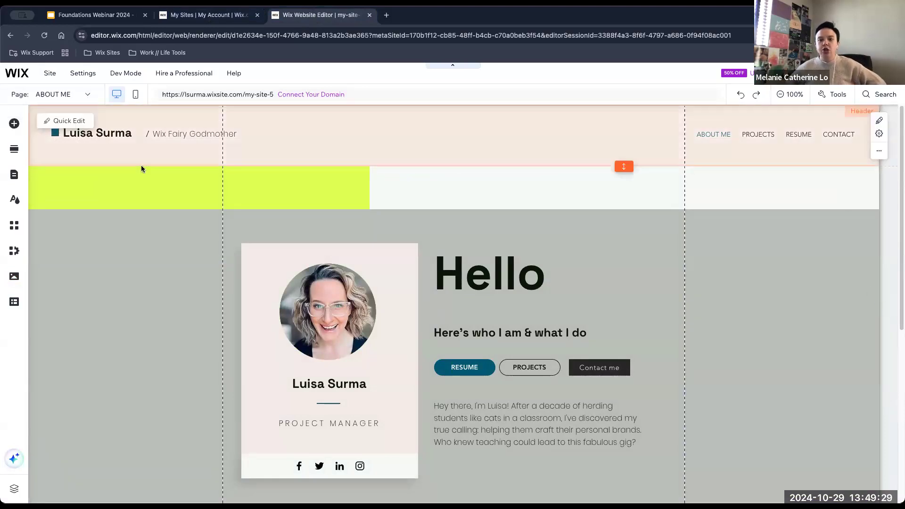
click(324, 313)
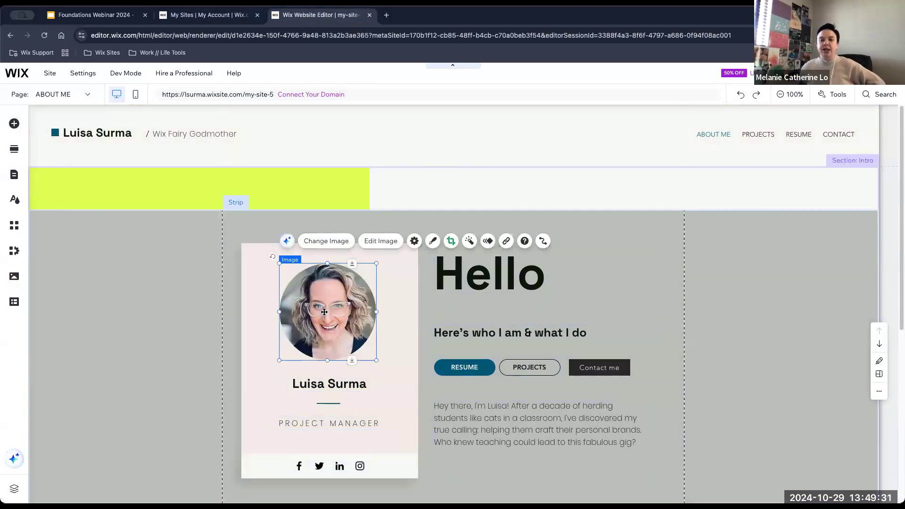
click(483, 284)
drag(482, 283, 482, 288)
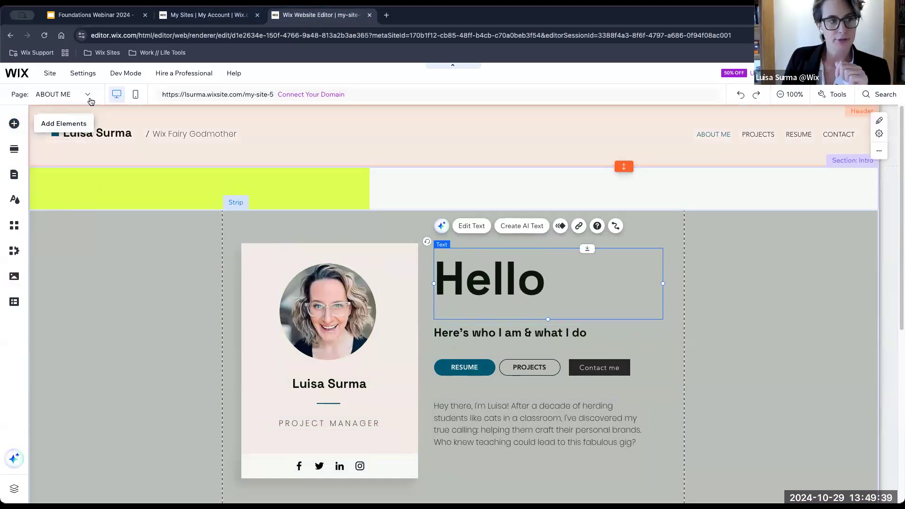
On the desktop PROJECTS page, replace the first project's name with "Logo & Branding Design".
click(89, 95)
click(56, 127)
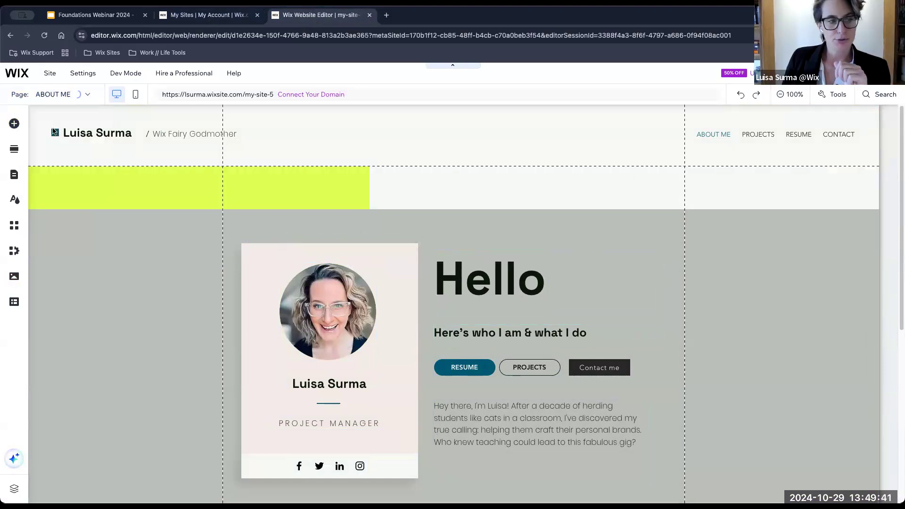
scroll(513, 386, down, 4)
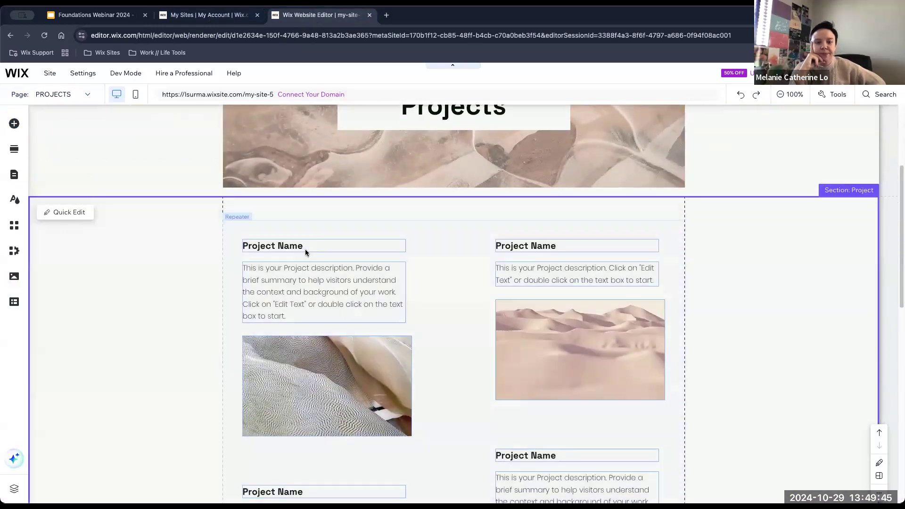
click(302, 246)
click(299, 246)
double_click(295, 245)
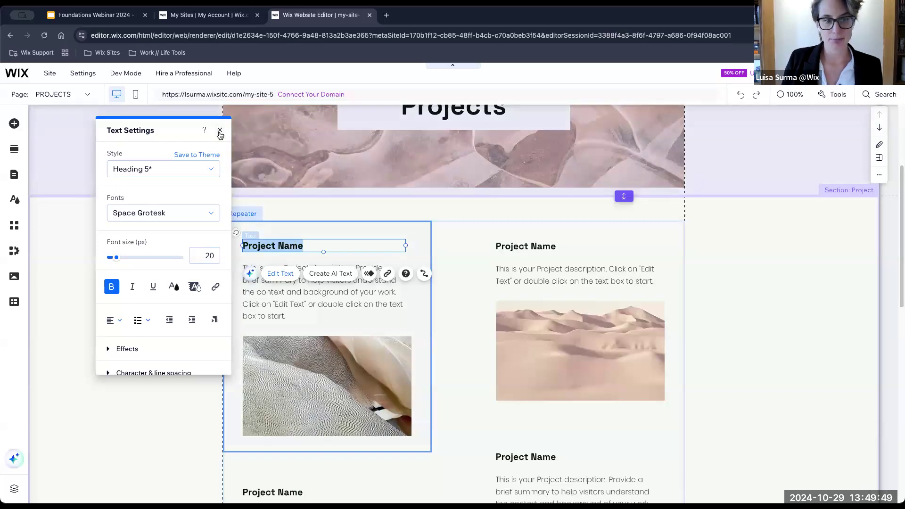
click(220, 129)
double_click(300, 245)
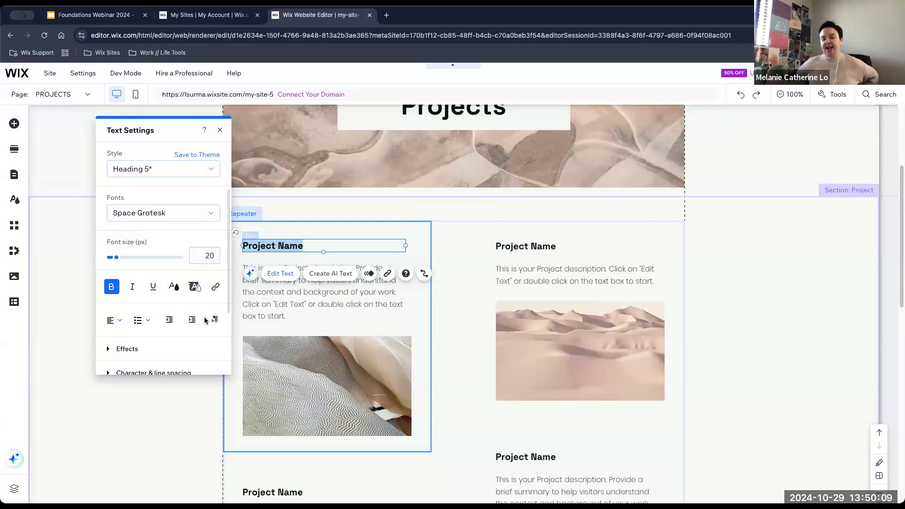
text(Logo)
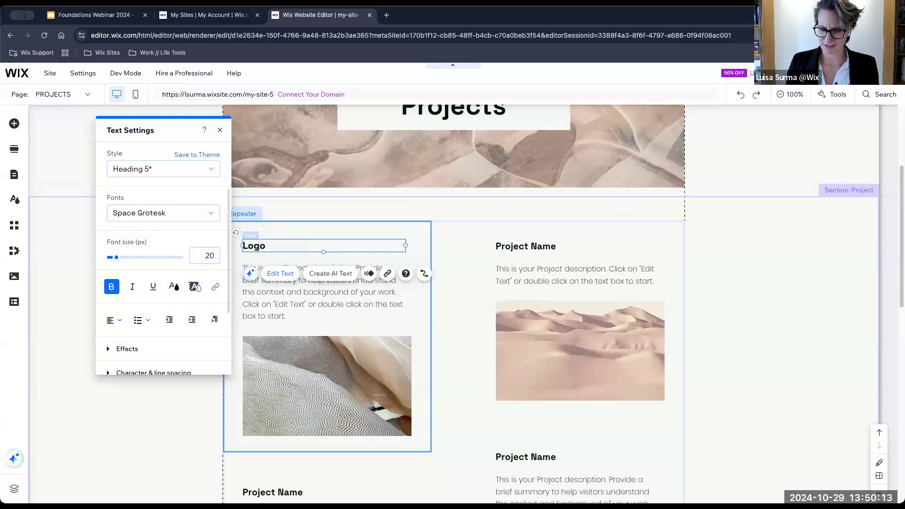
text( &)
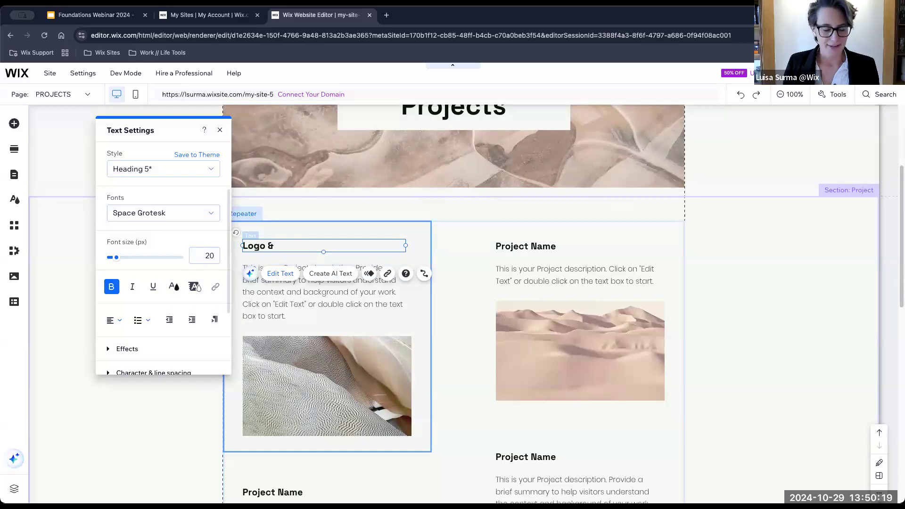
text( Branding De)
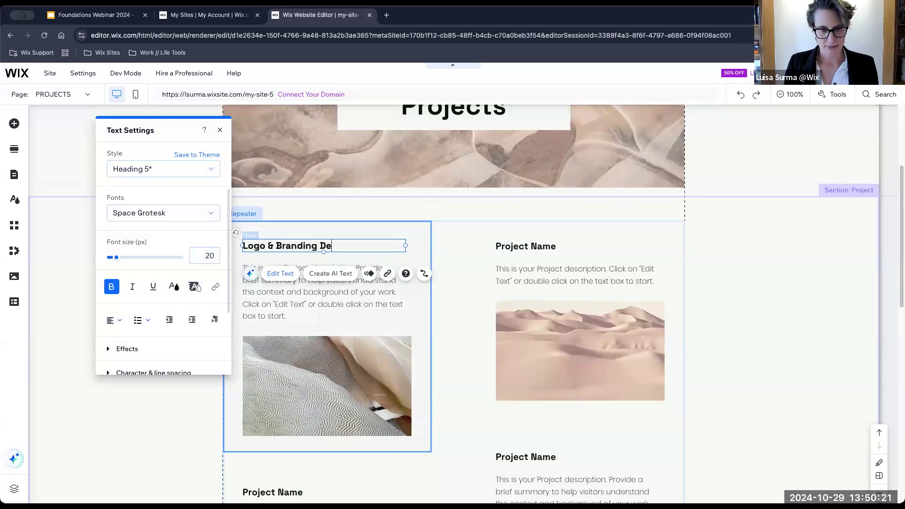
text(sign)
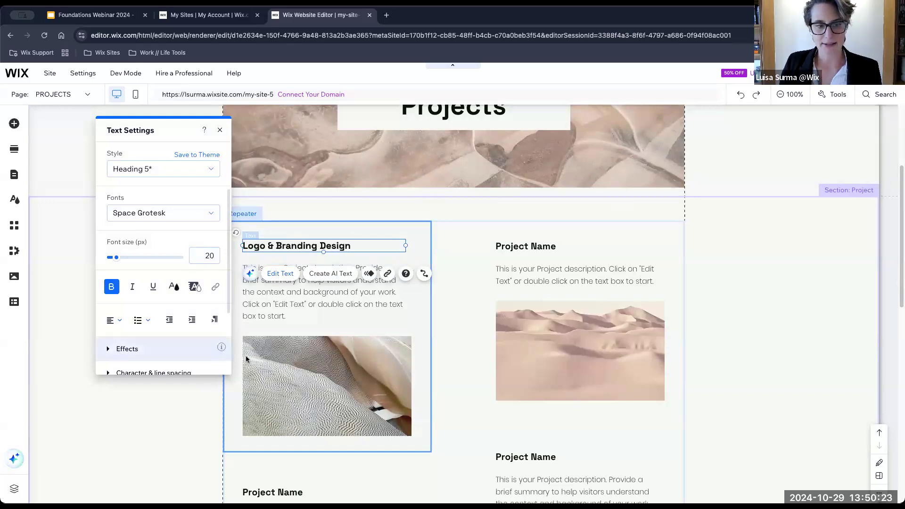
Clear all the placeholder description text of the "Logo & Branding Design" project.
click(325, 293)
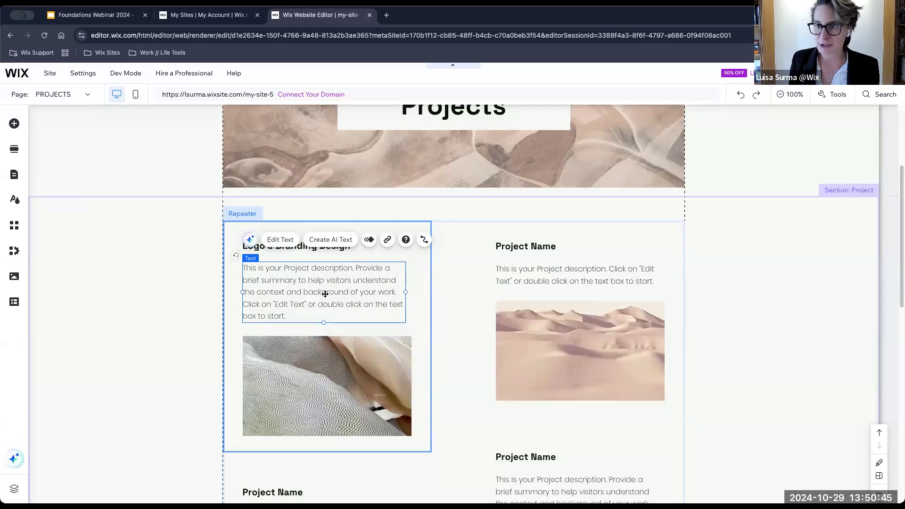
double_click(282, 288)
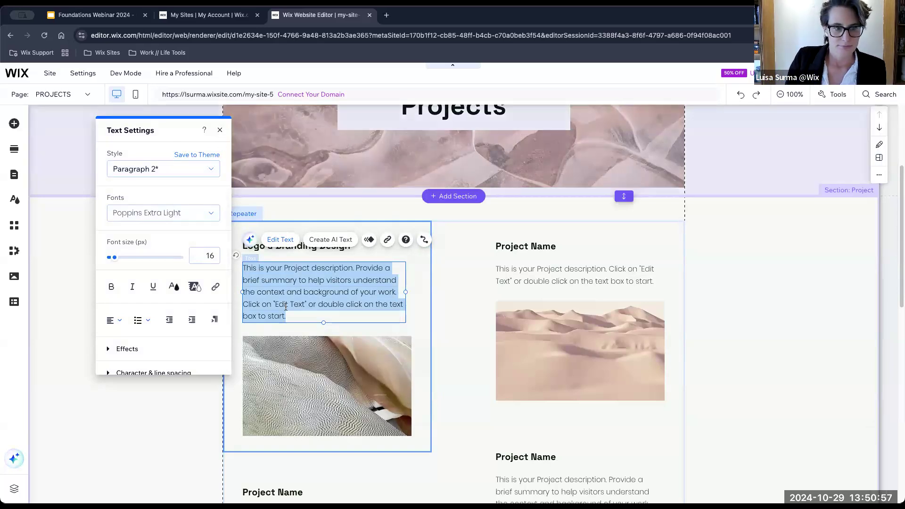
click(290, 304)
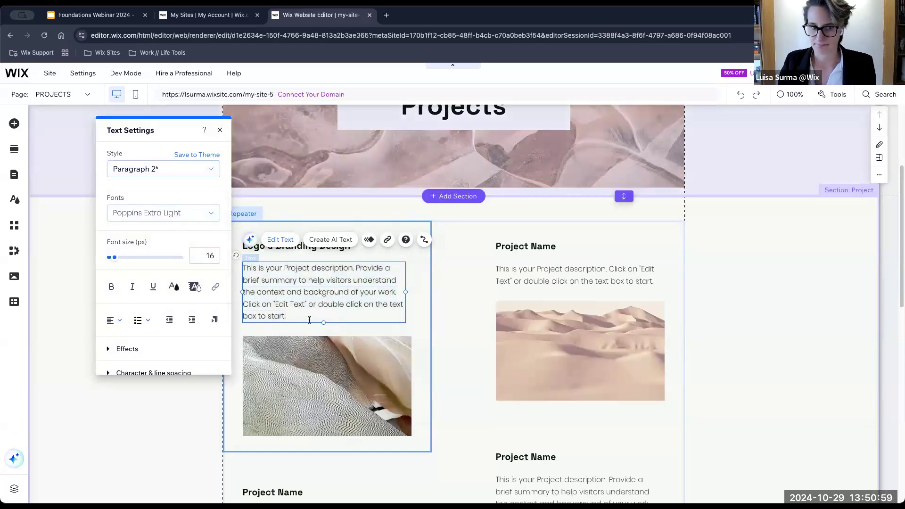
drag(288, 316, 273, 272)
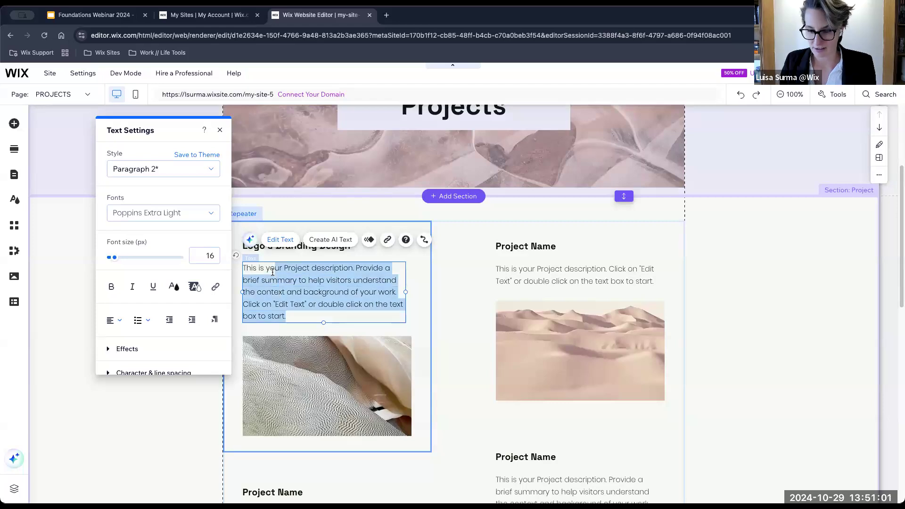
key(BackSpace)
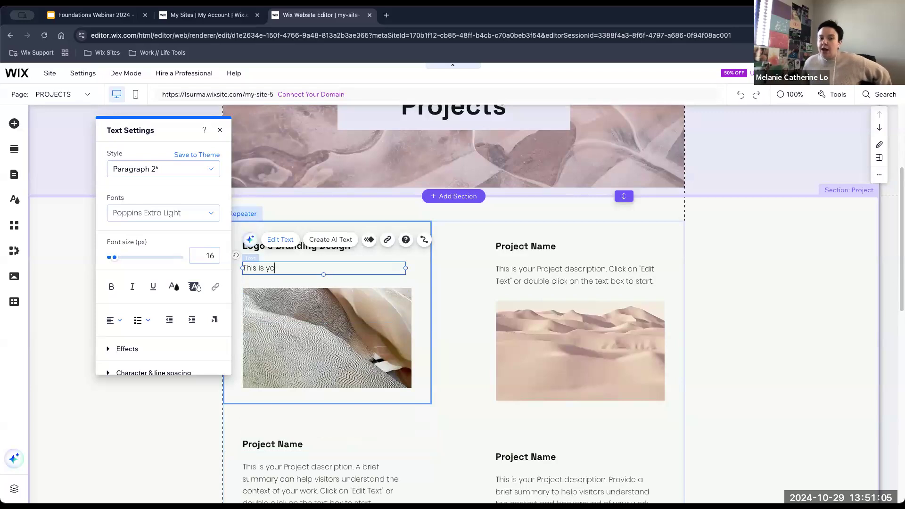
key(BackSpace)
key(BackSpace)
key(BackSpace)
key(BackSpace)
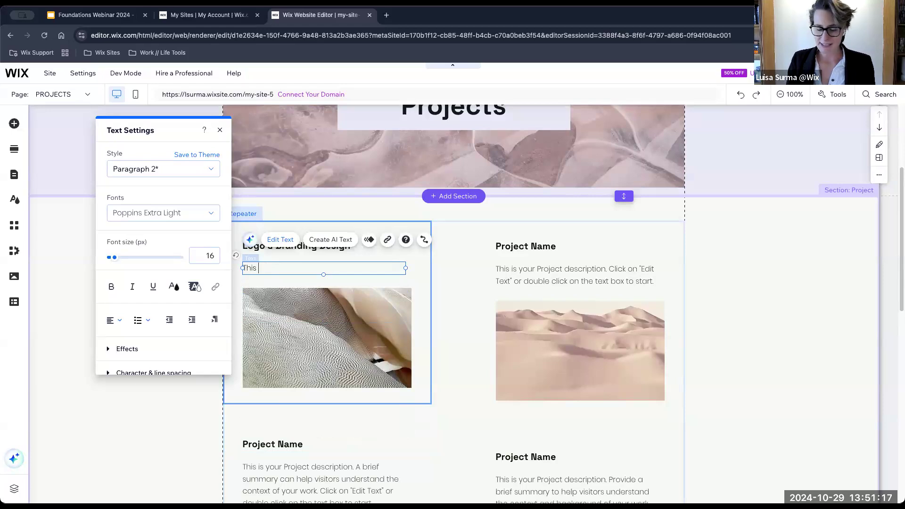
key(BackSpace)
key(BackSpace)
key(BackSpace)
key(BackSpace)
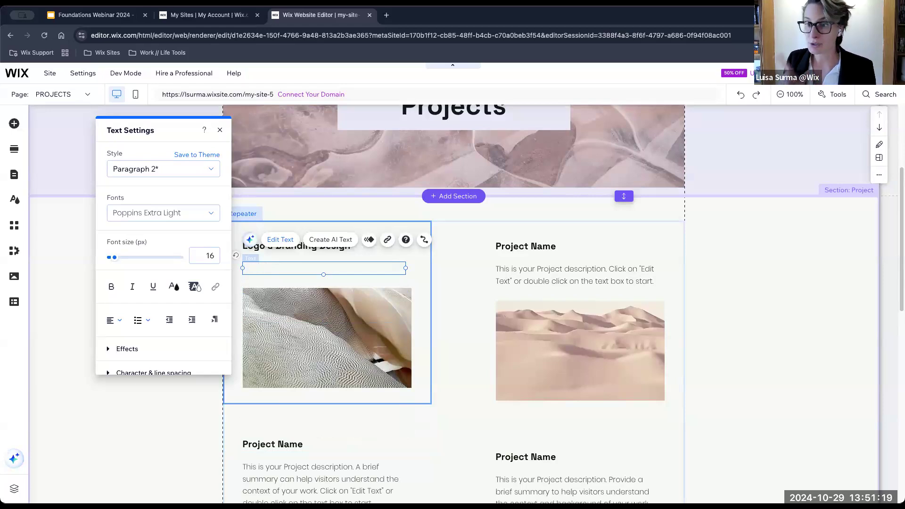
Enter "I worked on a logo and branding kit for a Doggy Day Care." as the project's description.
text(I worke)
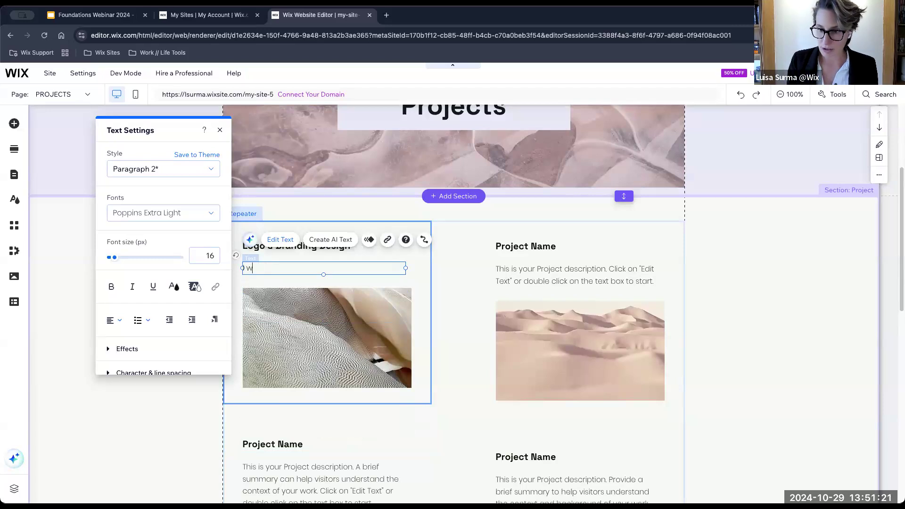
text(d on a )
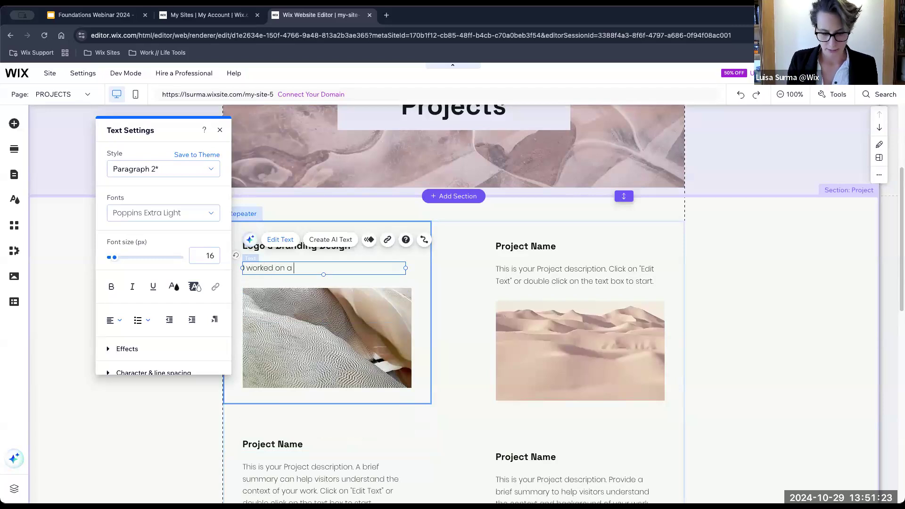
text(logo and br)
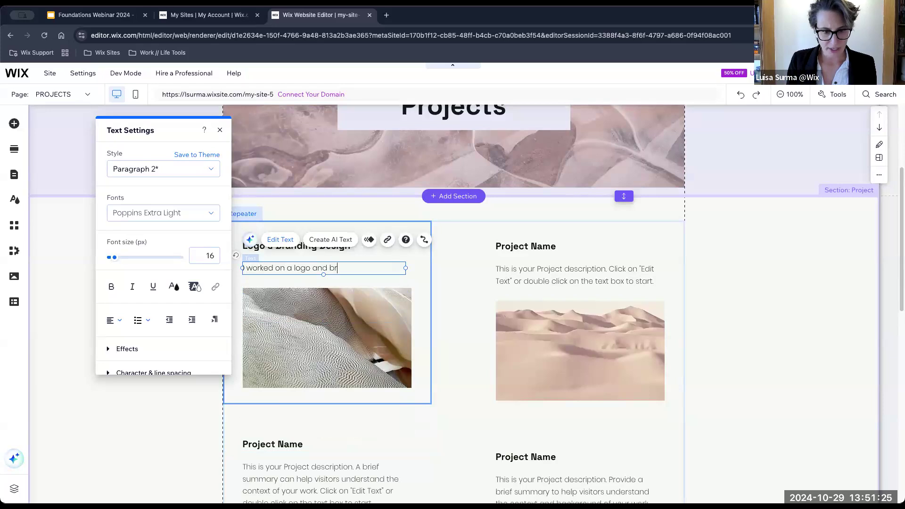
text(anding kit for a)
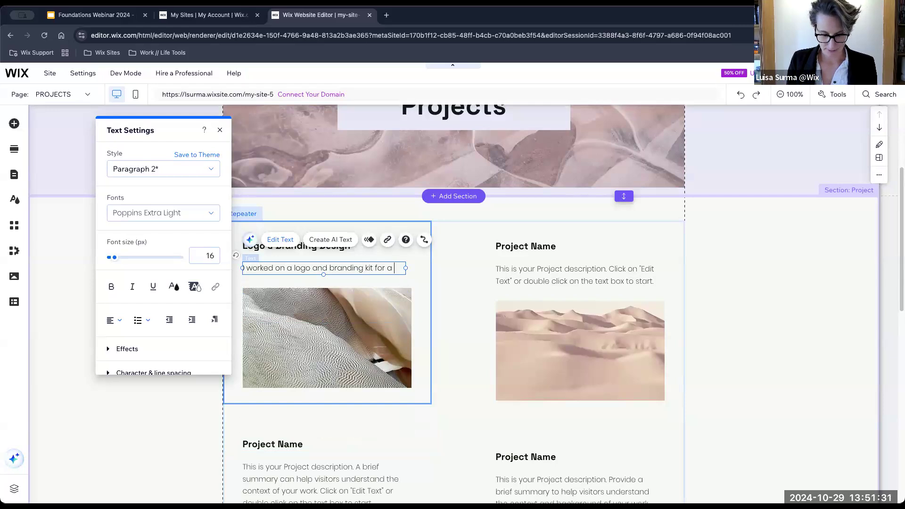
text( Doggy)
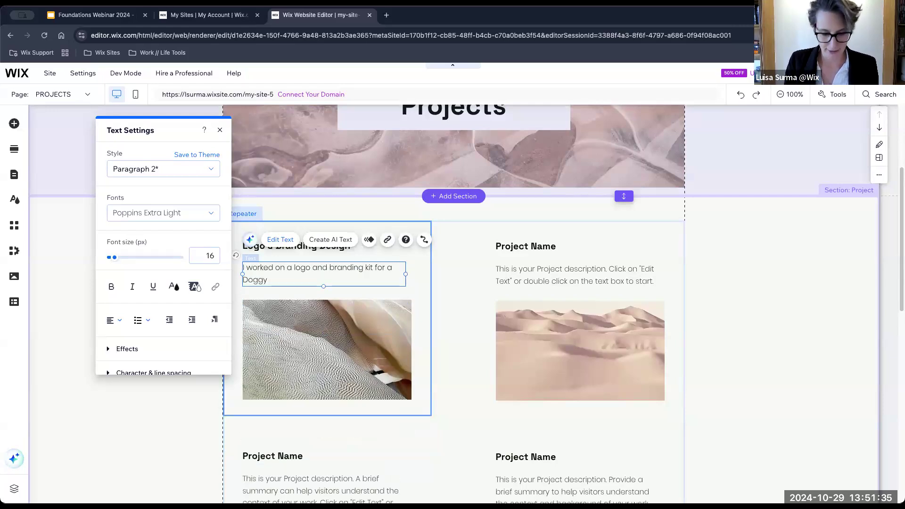
text( Day)
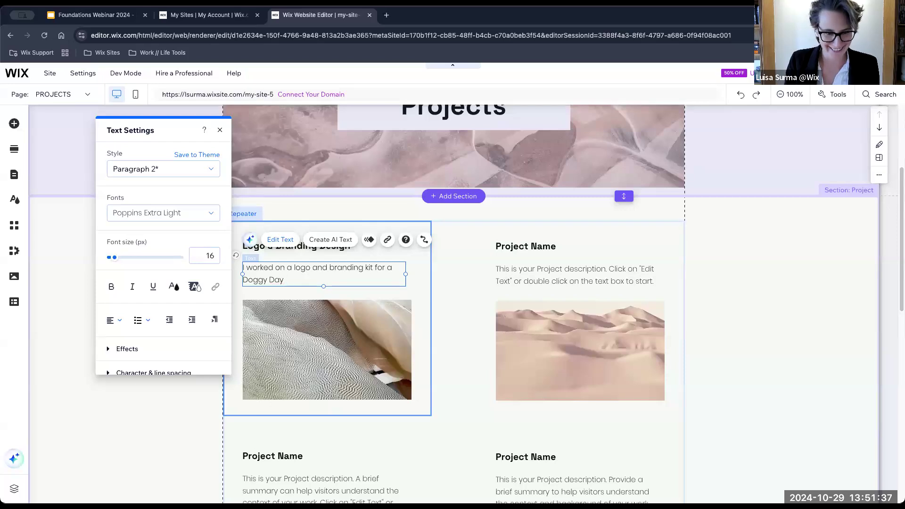
text( Care.)
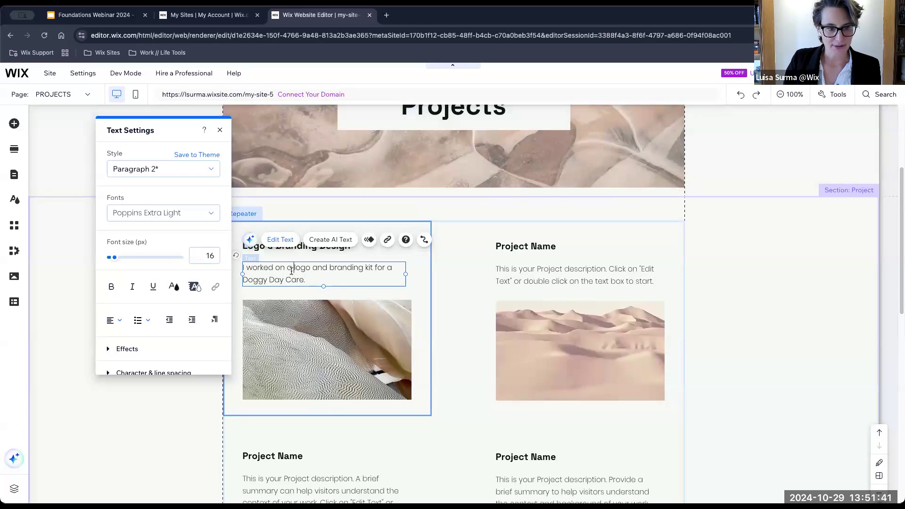
click(222, 130)
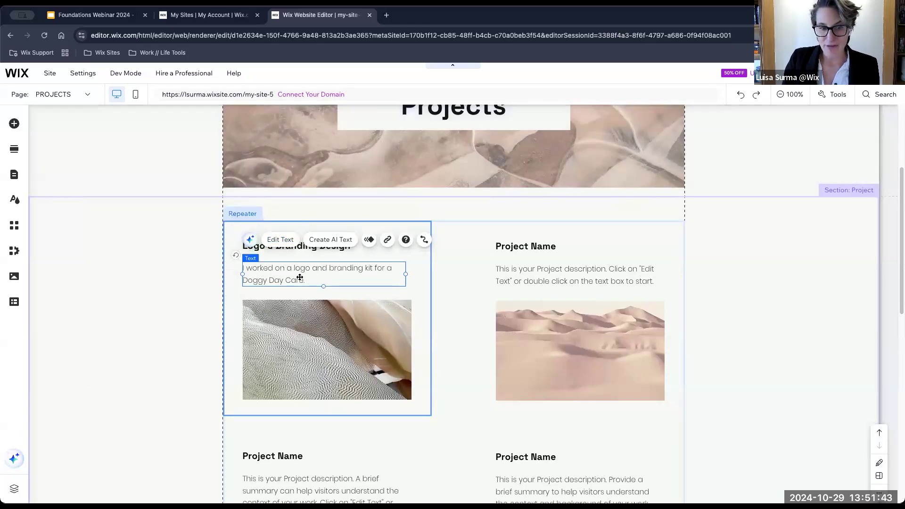
triple_click(299, 277)
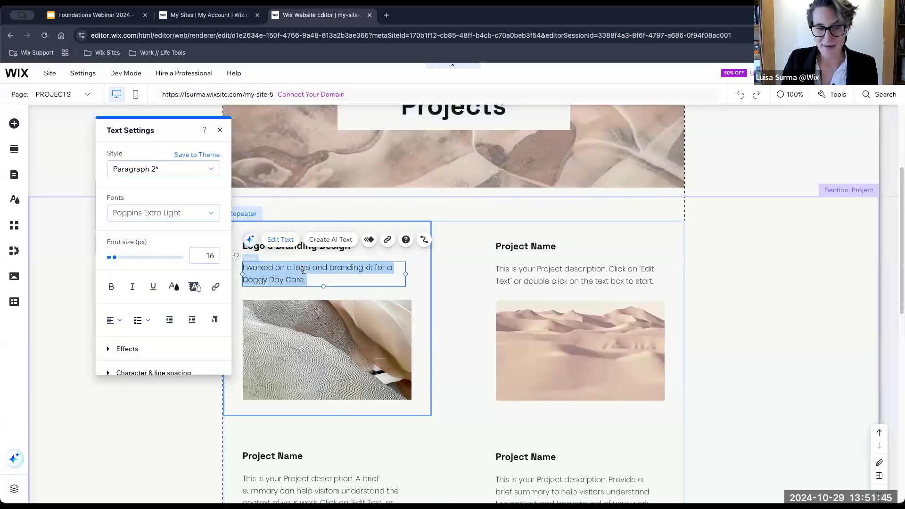
click(251, 240)
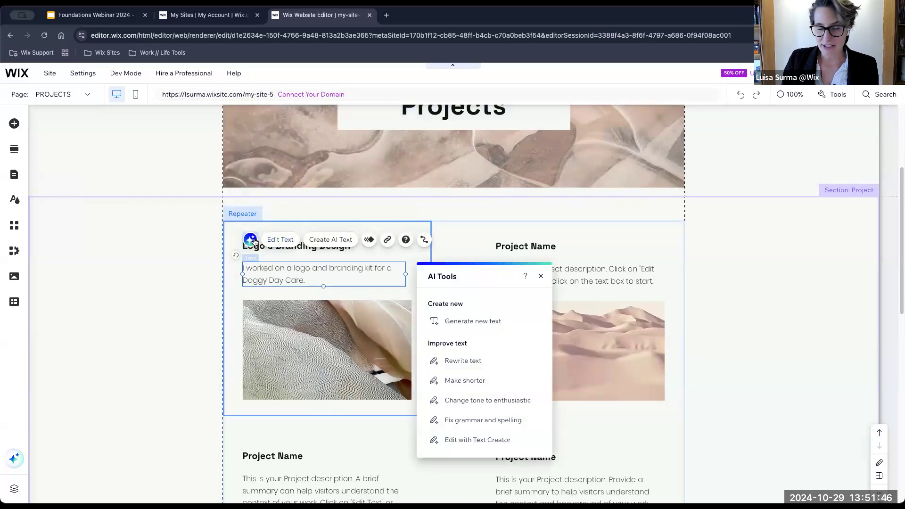
click(478, 323)
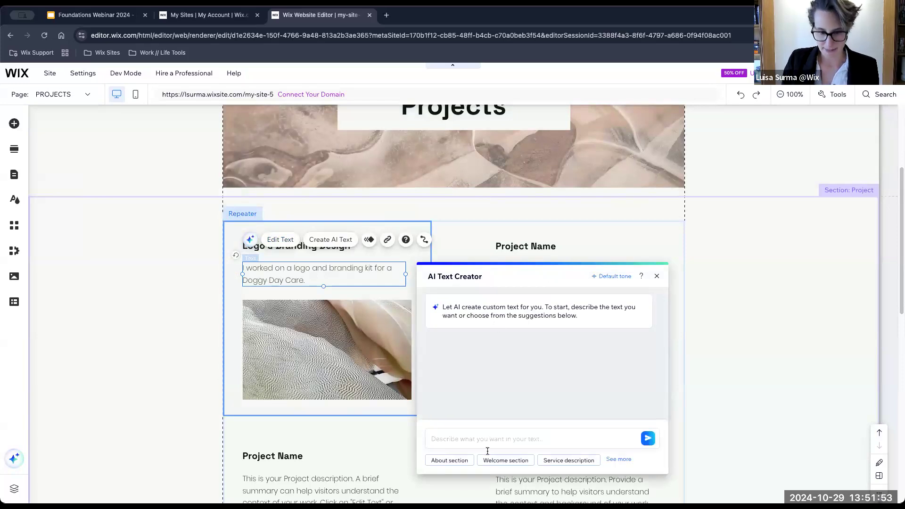
click(491, 436)
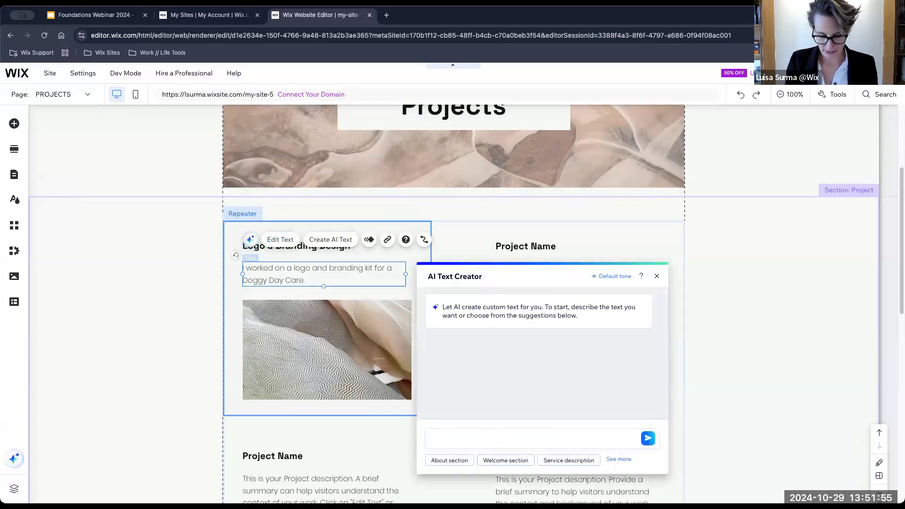
Copy the Doggy Day Care description and submit it as a prompt for generating new text in the AI Text Creator.
double_click(306, 274)
key(super+c)
click(250, 240)
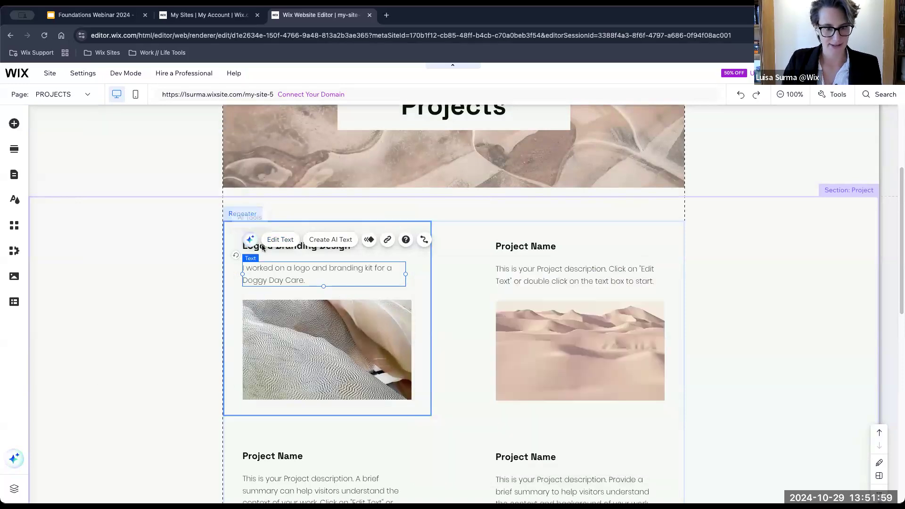
click(474, 320)
click(479, 439)
key(super+v)
key(Return)
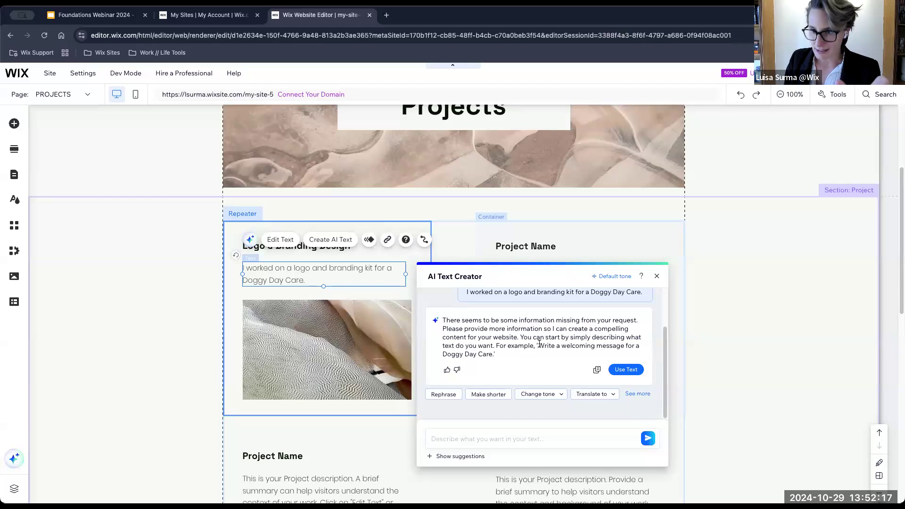
Paste the copied description as a new AI prompt and extend it with "company. They weren't sure what colors they wanted or image they wanted to convey".
click(563, 438)
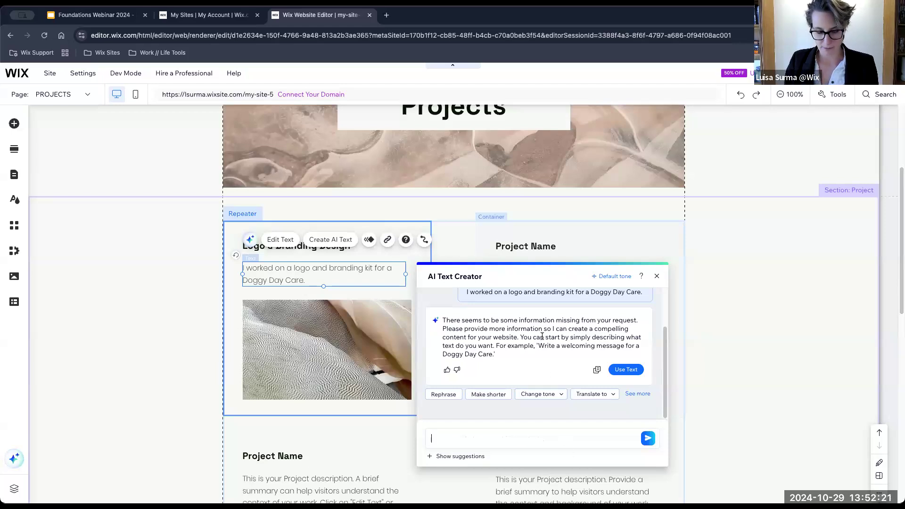
key(super+v)
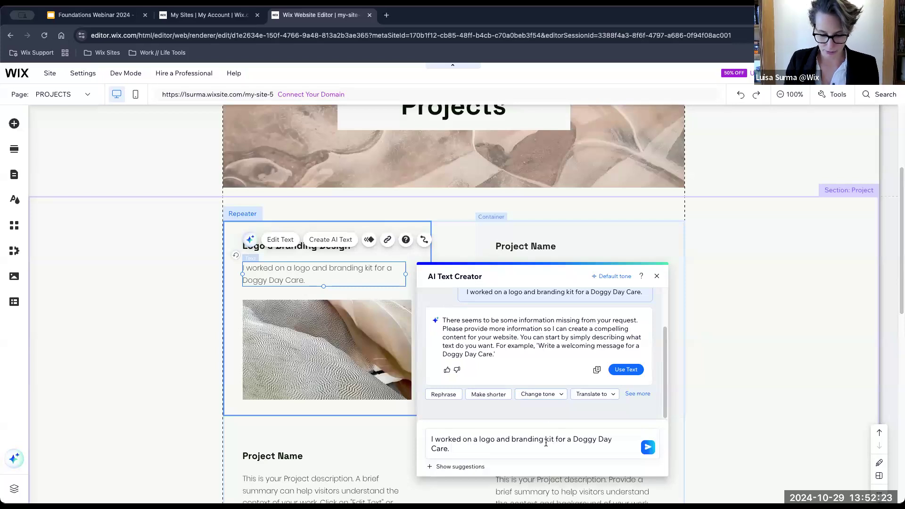
text(company. They wante)
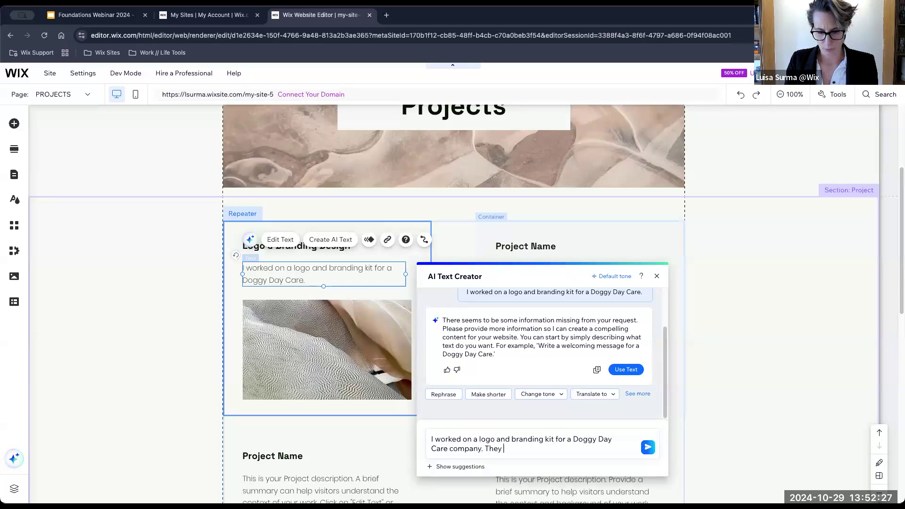
key(BackSpace)
key(BackSpace)
key(BackSpace)
key(BackSpace)
key(BackSpace)
key(BackSpace)
key(BackSpace)
text(weren't sure what)
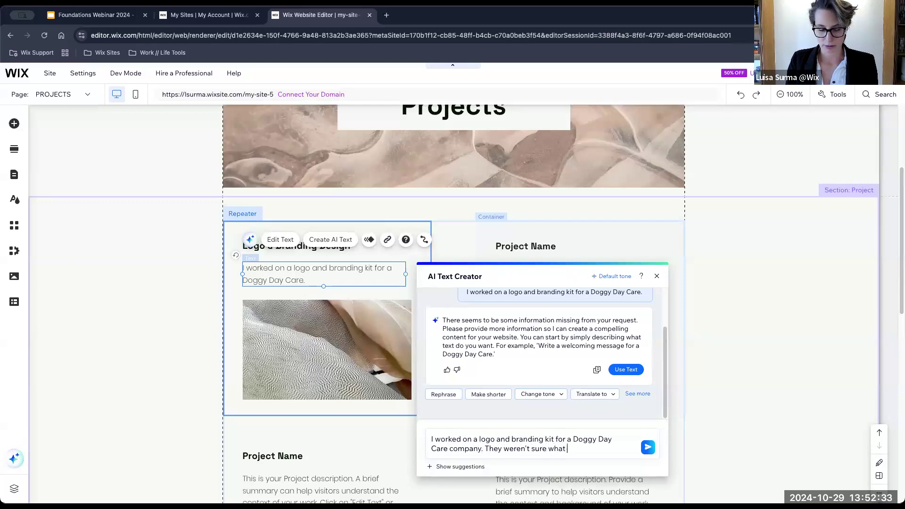
text( colors they wanted or image they wanted to convey)
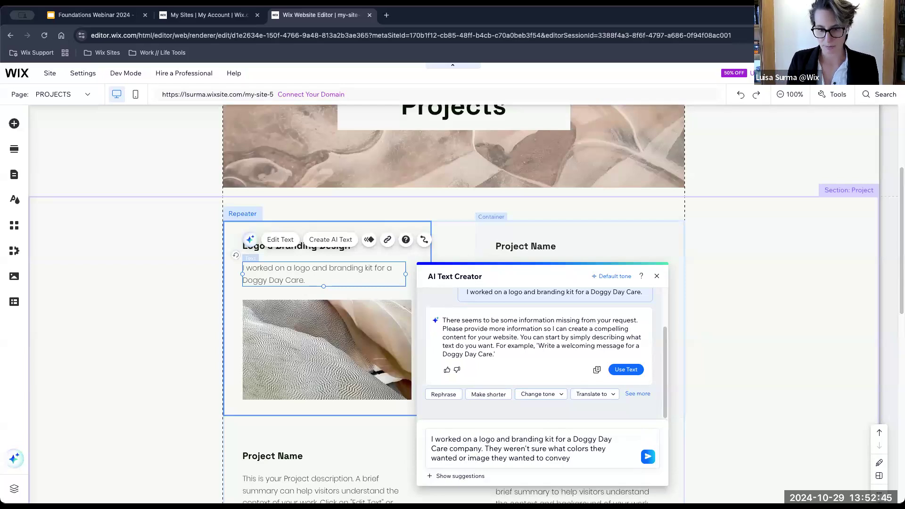
Continue the prompt with "but I put together a brand guidline for them based on the fact that they only only take care of service dogs.".
text( but I put together some)
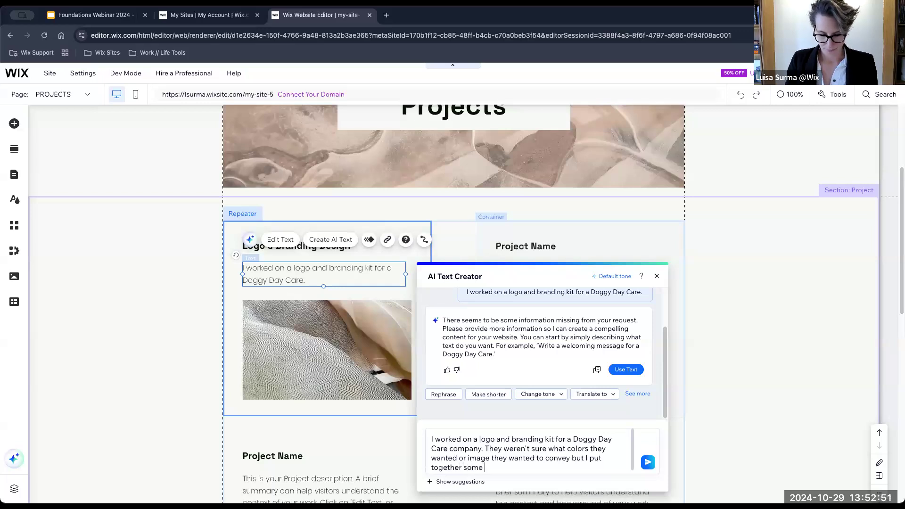
key(BackSpace)
key(BackSpace)
key(BackSpace)
key(BackSpace)
key(BackSpace)
text(a bran)
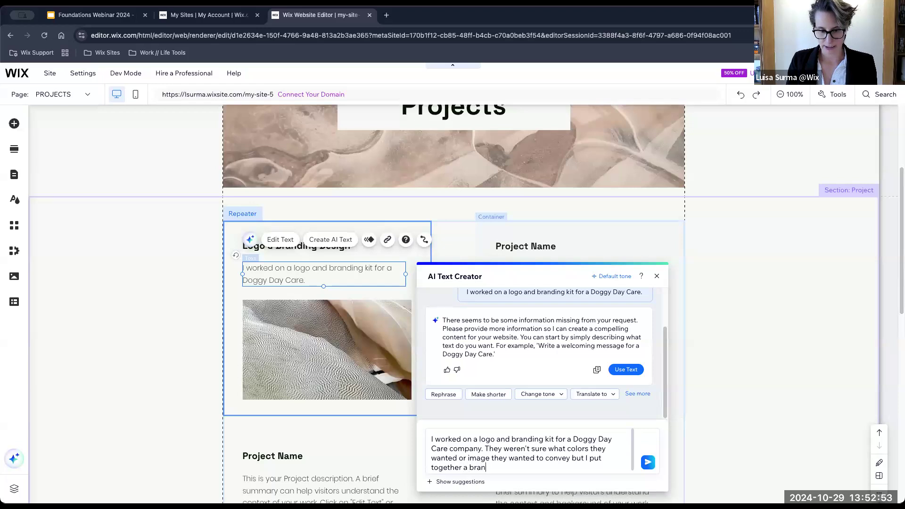
text(d guidline for them ba)
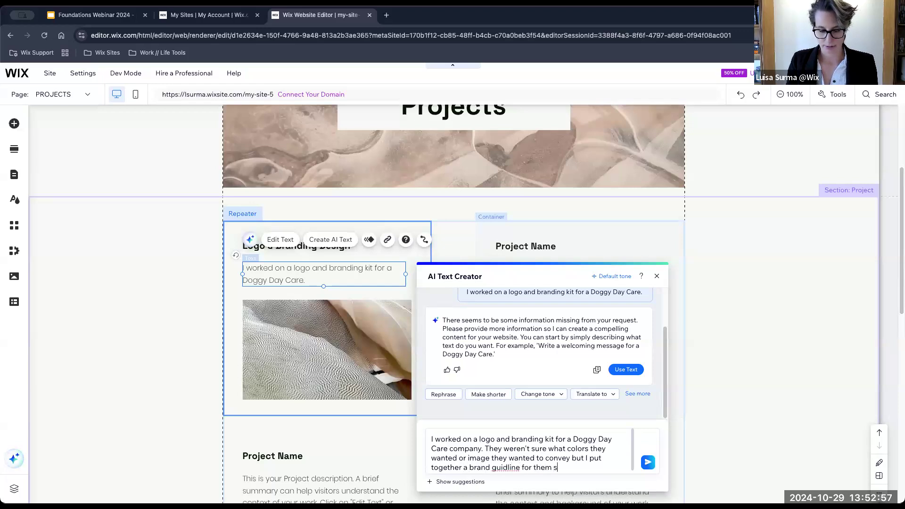
text(sed on )
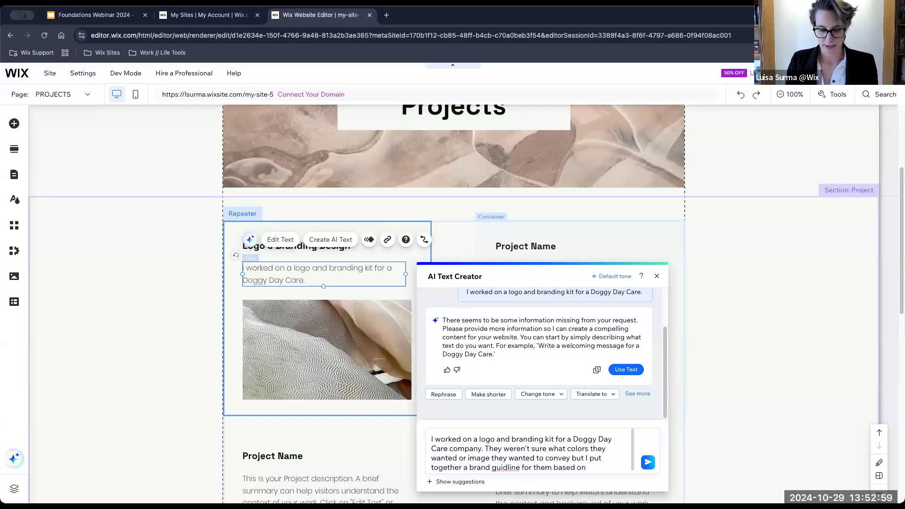
text(the fact th)
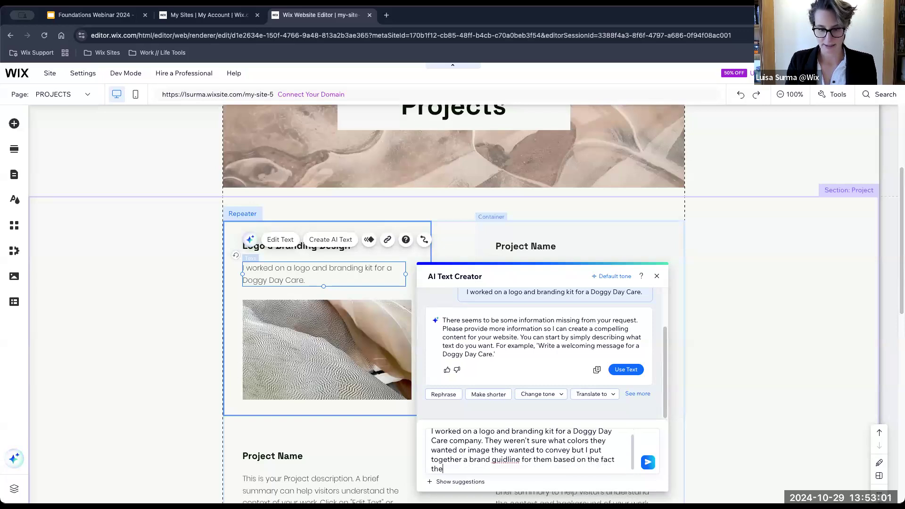
text(at they only only)
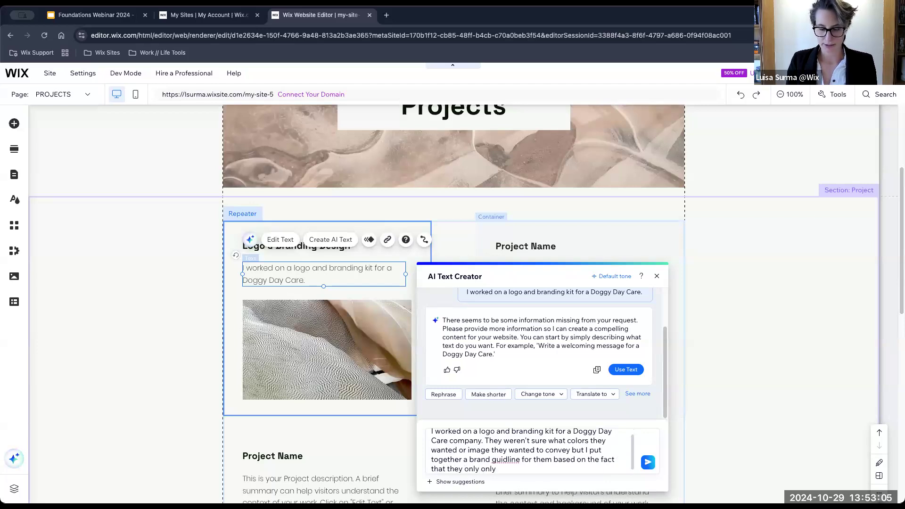
text( take o)
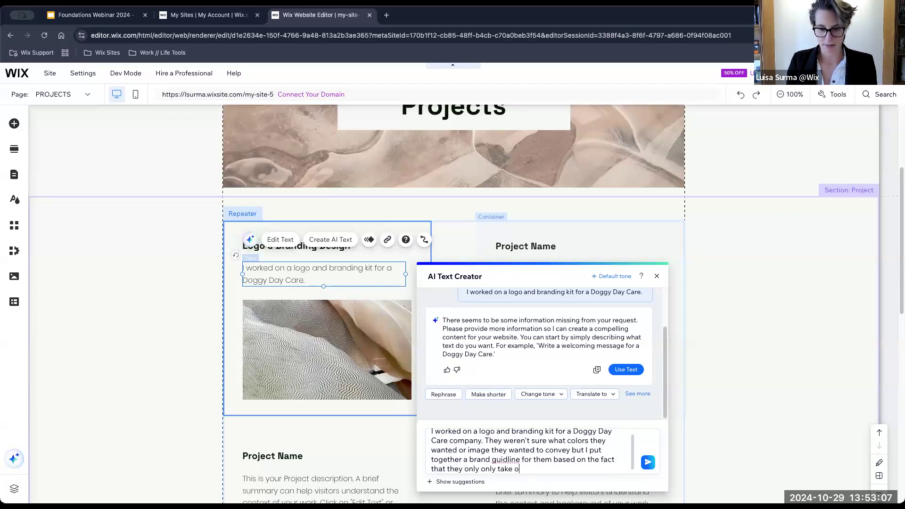
key(BackSpace)
text(care of servi)
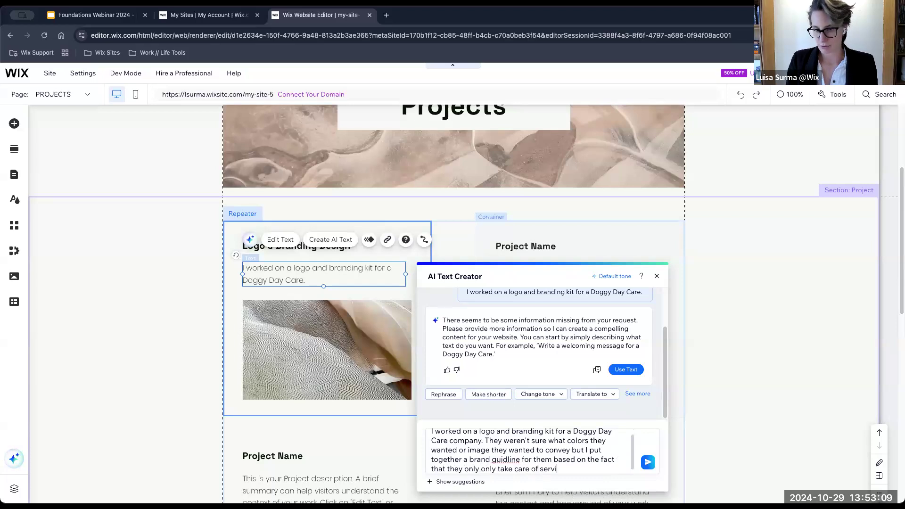
text(ce dogs.)
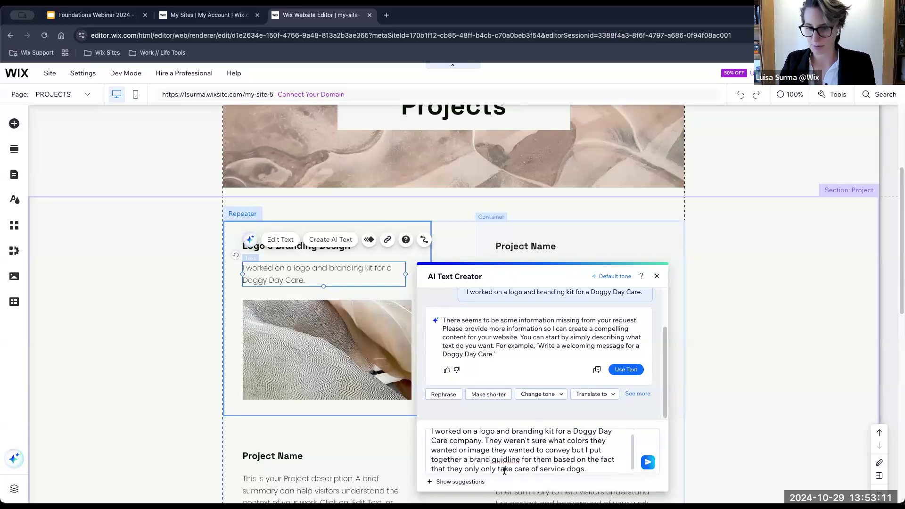
Correct the misspelled word in the AI prompt to "guideline" and submit the prompt.
right_click(511, 460)
key(Escape)
text(guideline)
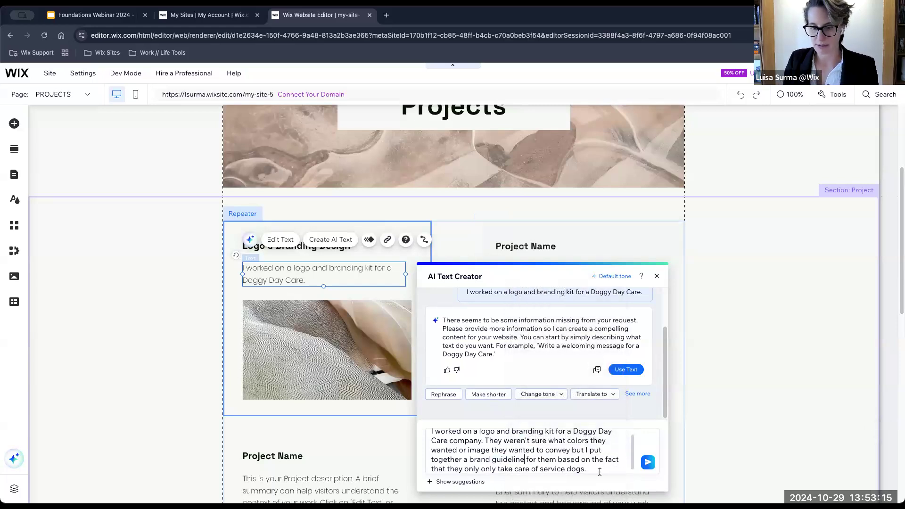
click(648, 462)
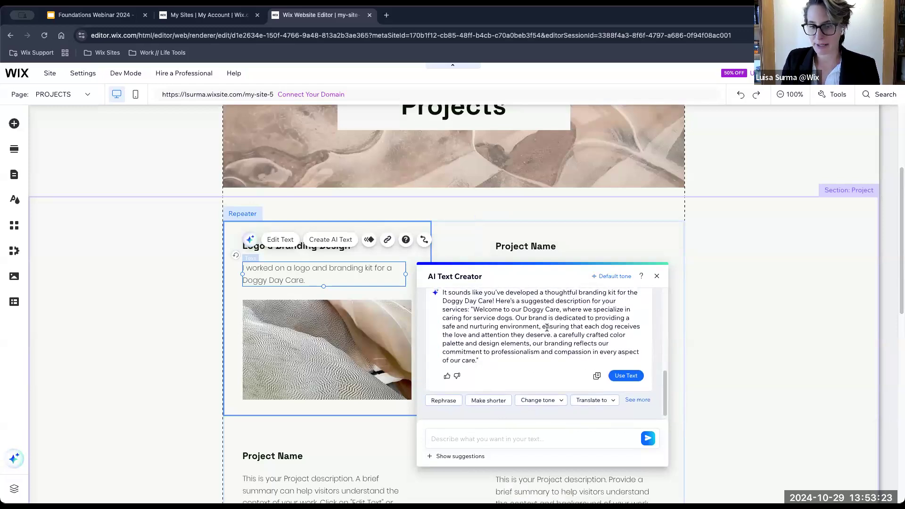
Have the AI make the generated text shorter and submit the follow-up prompt "Use I, because I did the work for this project.".
drag(521, 318, 629, 347)
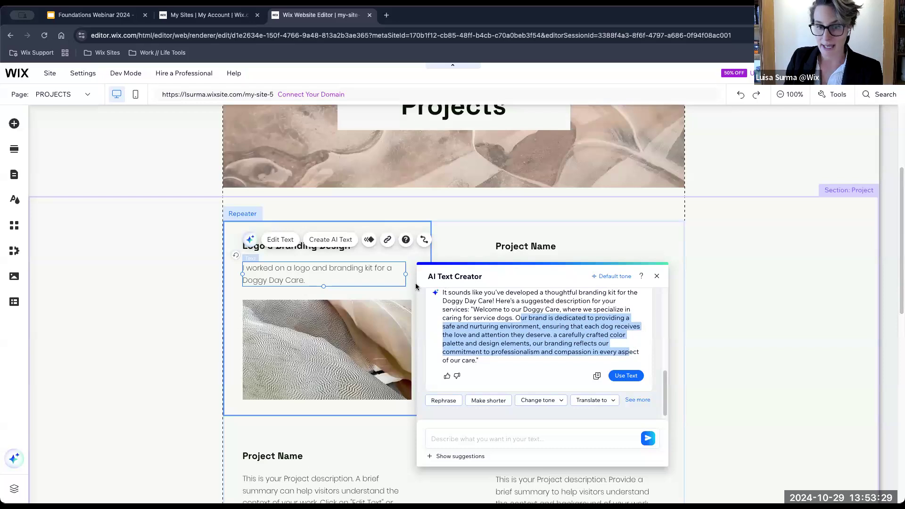
click(499, 401)
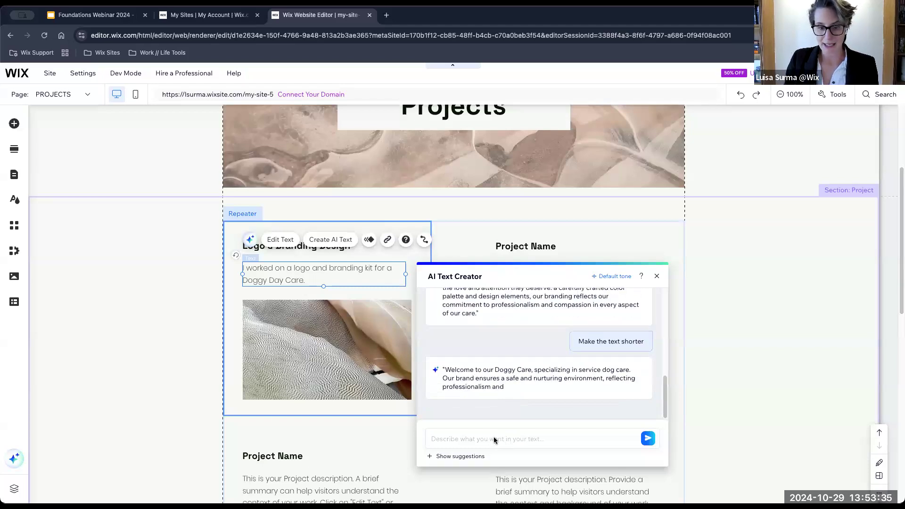
text(Use I, becaseu)
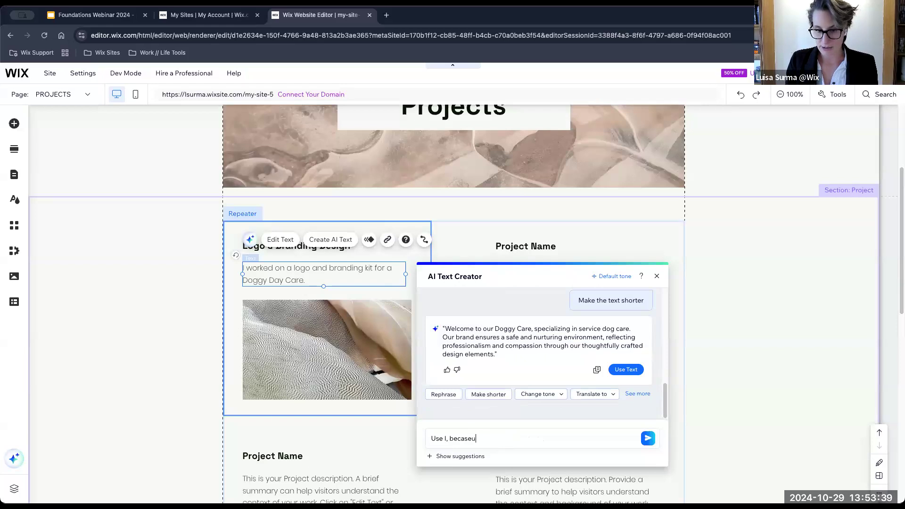
key(BackSpace)
key(BackSpace)
key(BackSpace)
text(use I did the work for this project)
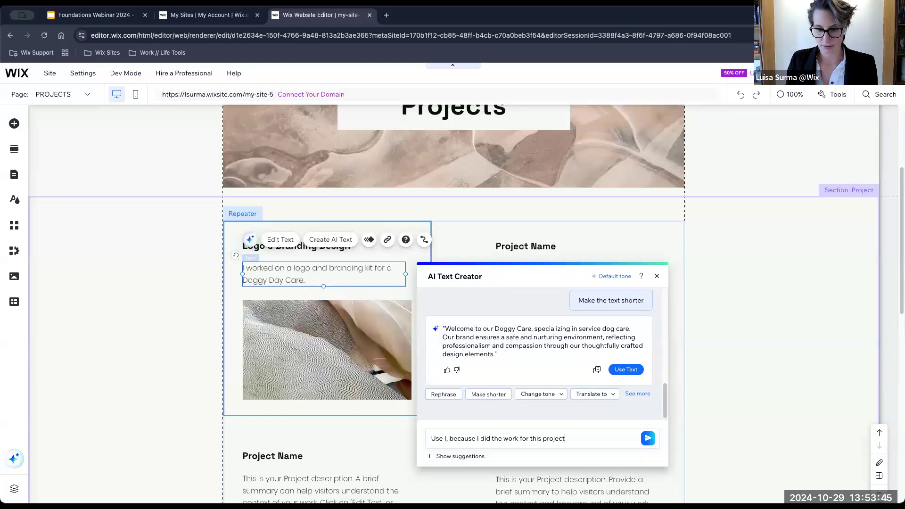
text(.)
key(Return)
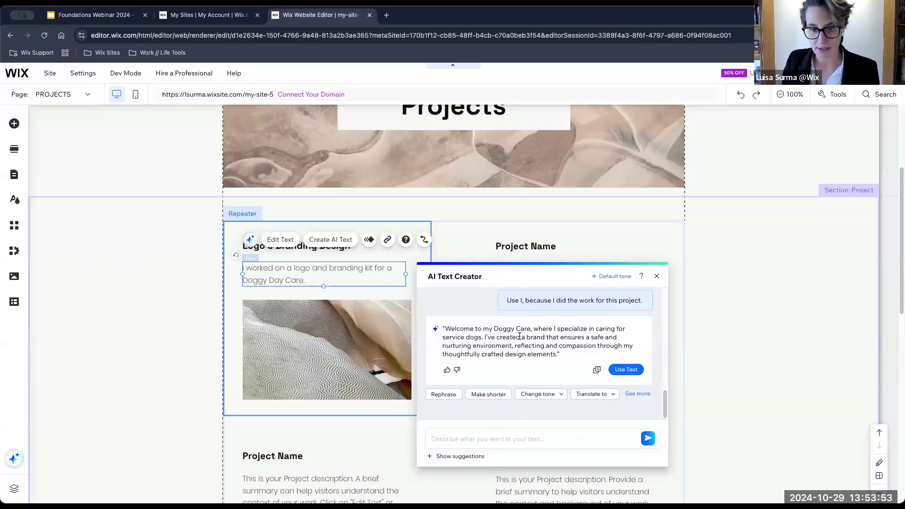
Apply the first-person AI text as the "Logo & Branding Design" project's description and close the AI Text Creator.
drag(485, 337, 557, 355)
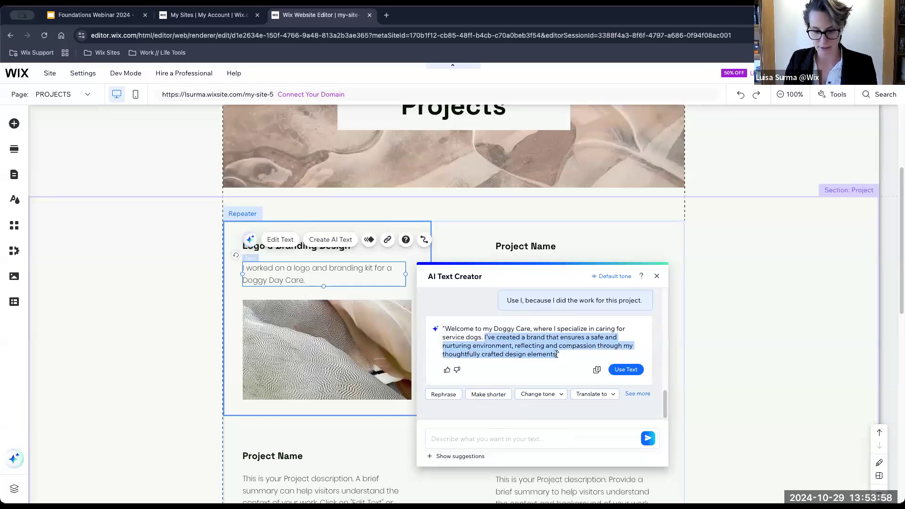
click(623, 371)
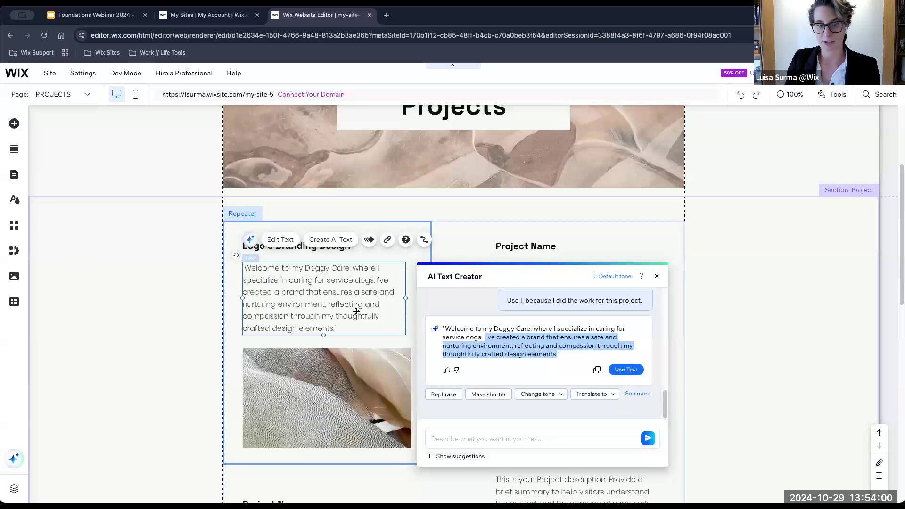
click(656, 276)
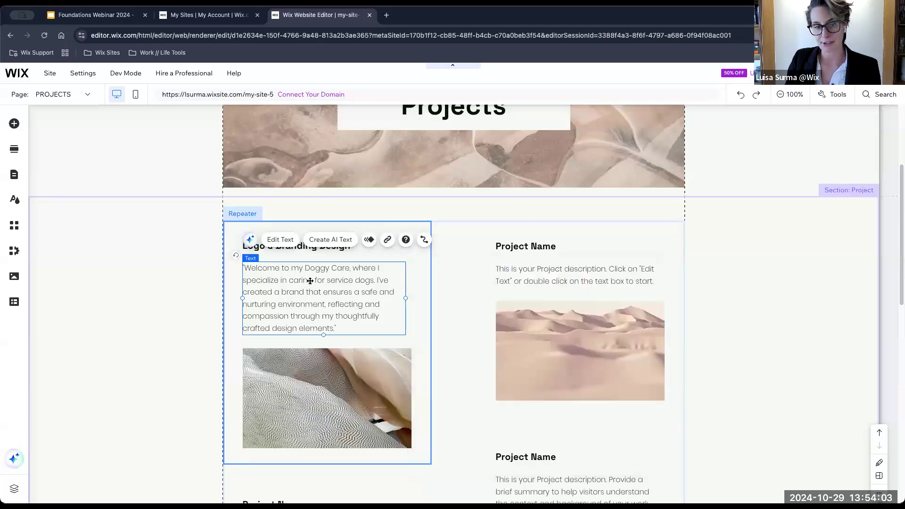
double_click(310, 281)
click(341, 292)
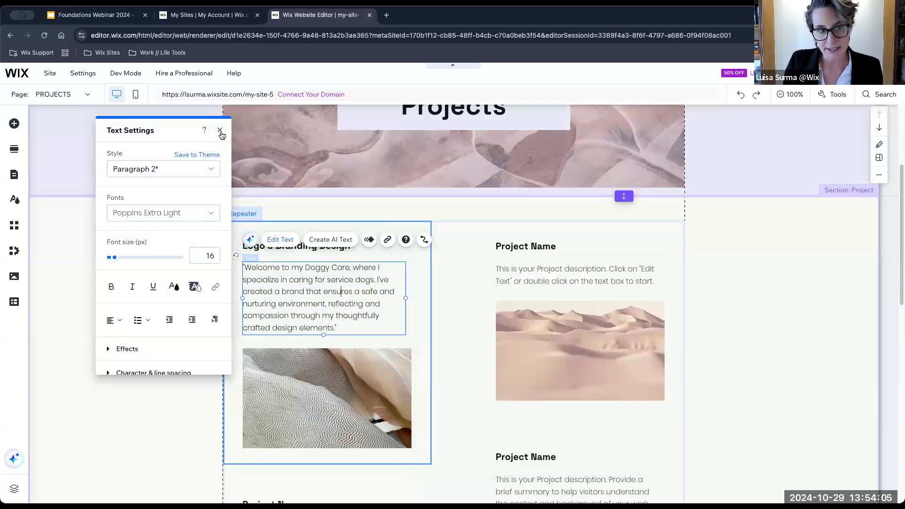
click(220, 131)
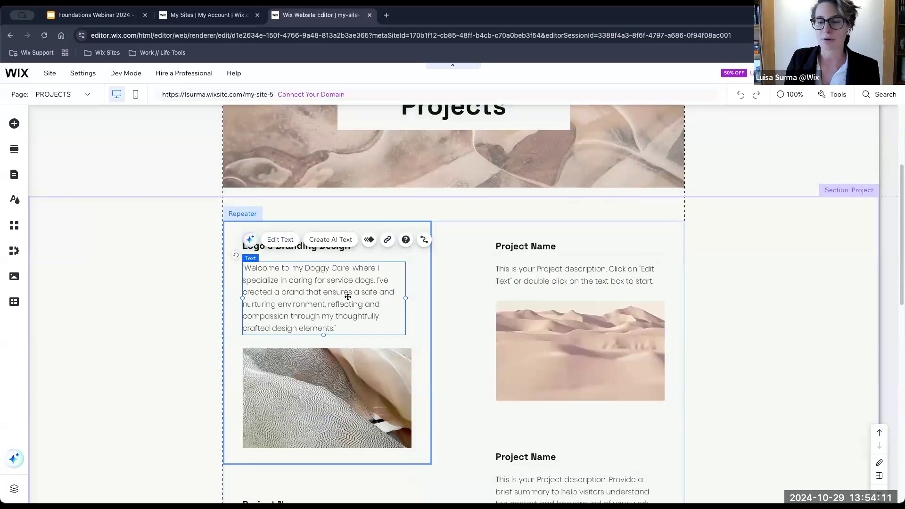
Replace the "Logo & Branding Design" project's image with "Dogs with Dog Walker" from Media from Wix, using the search term "dogs".
click(336, 377)
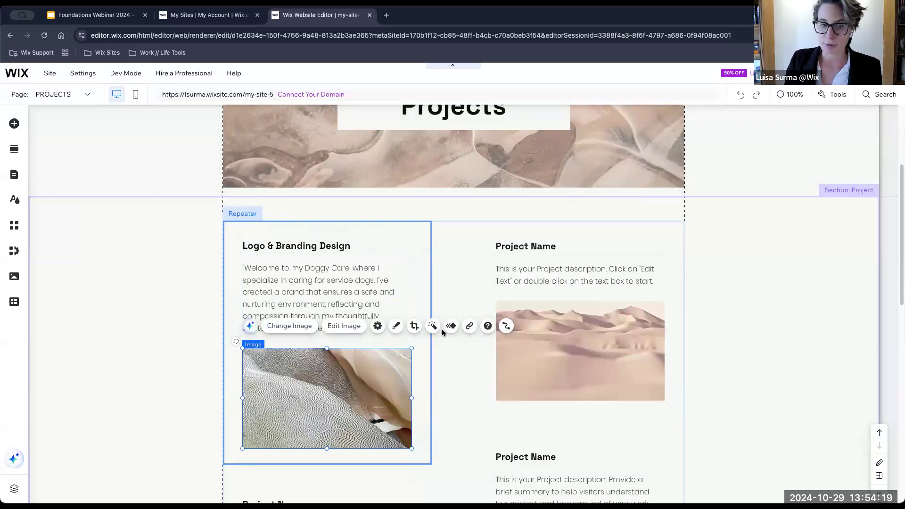
click(288, 328)
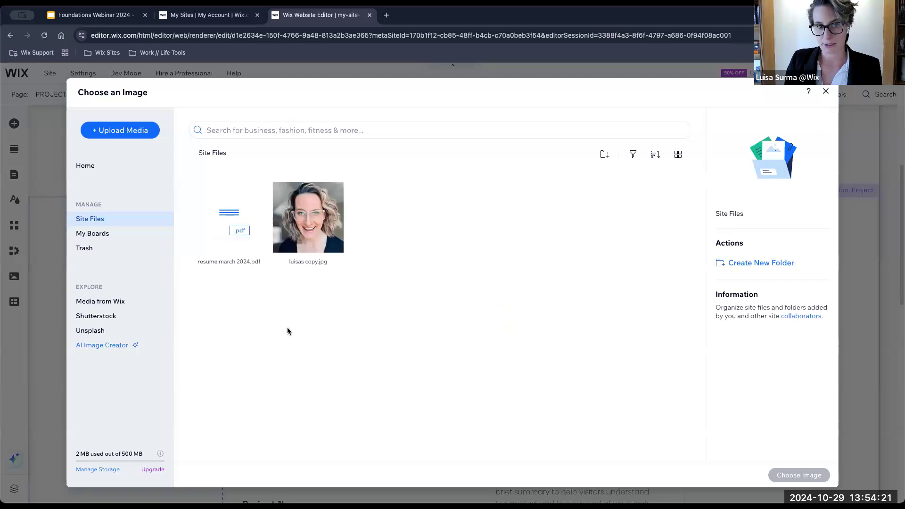
click(128, 303)
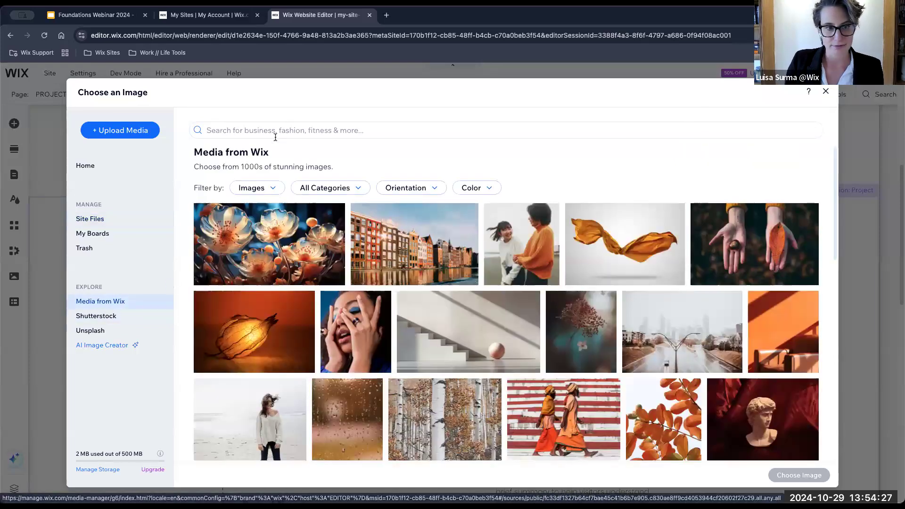
click(275, 137)
text(dog)
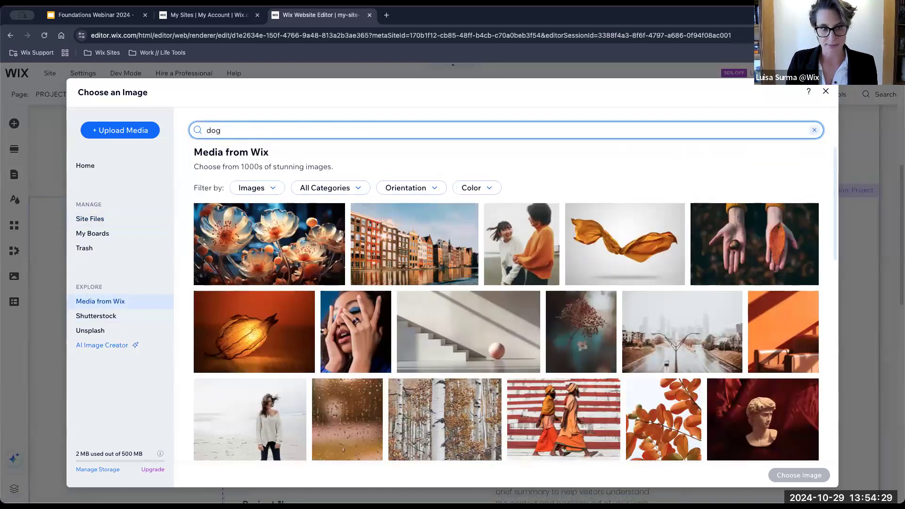
text(s)
key(Return)
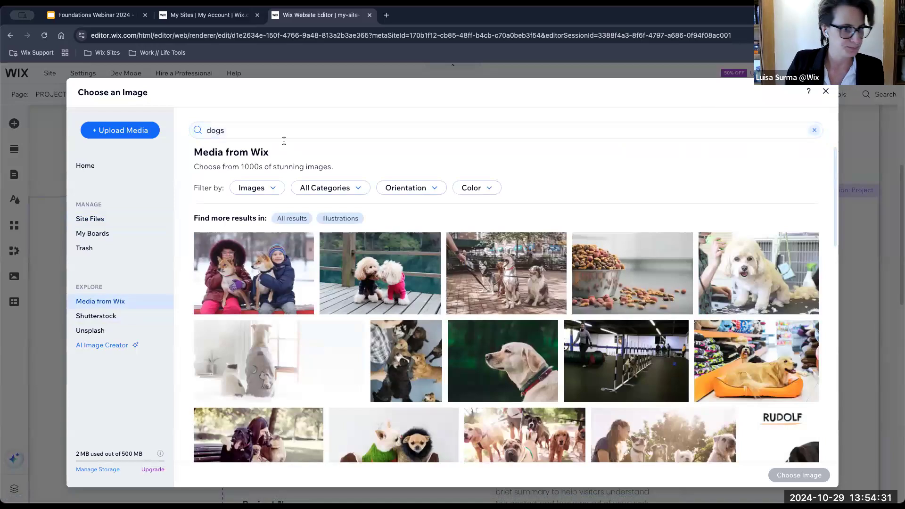
click(503, 277)
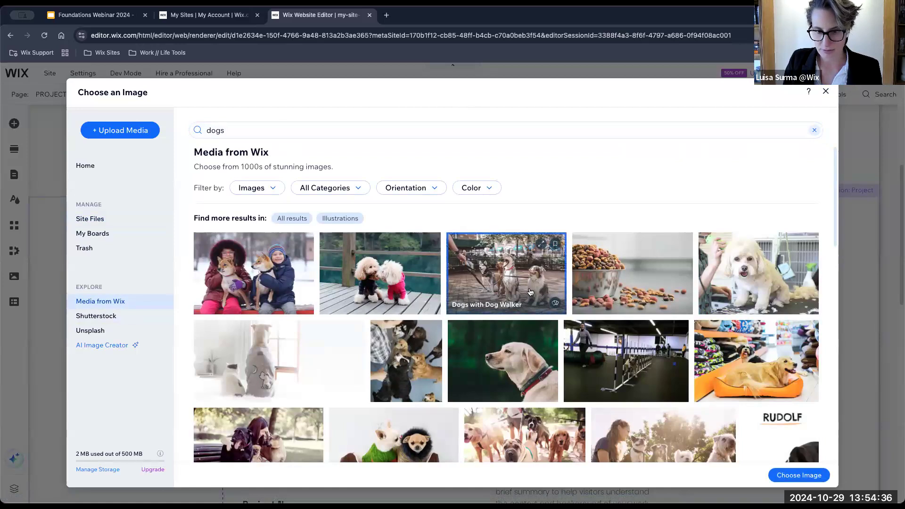
click(787, 475)
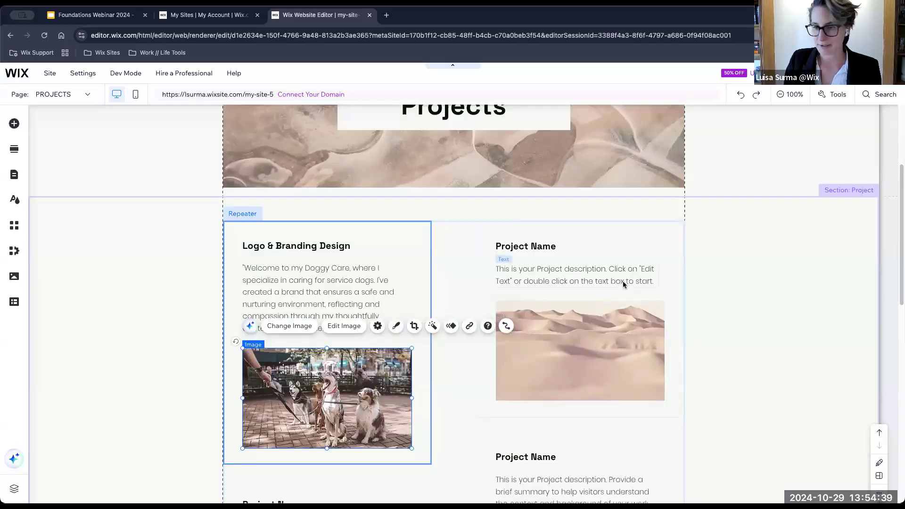
Preview the PROJECTS page and look over the edited "Logo & Branding Design" project.
click(782, 95)
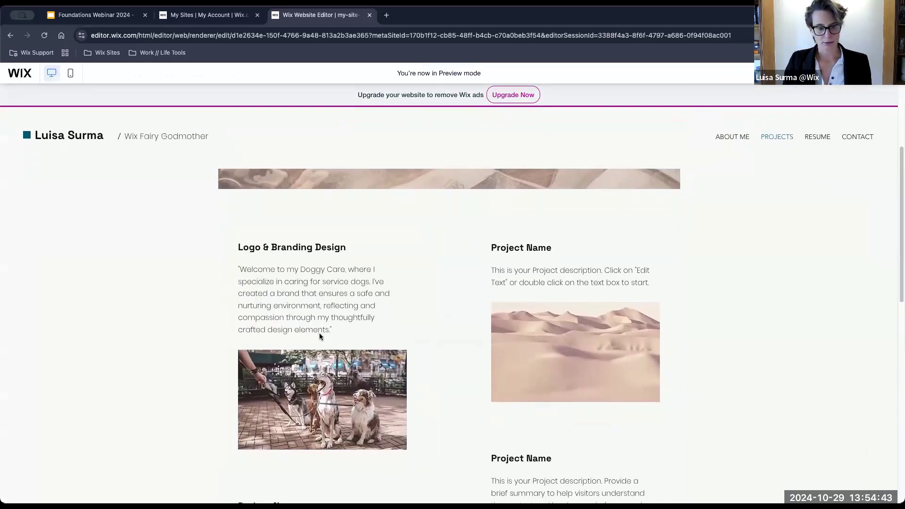
scroll(318, 331, down, 1)
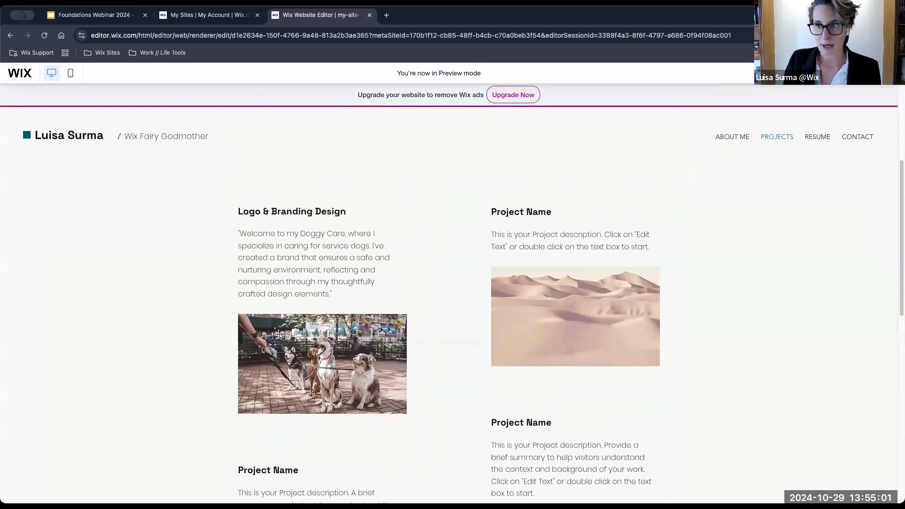
Leave the preview and switch the editor from the PROJECTS page to the ABOUT ME page.
click(870, 73)
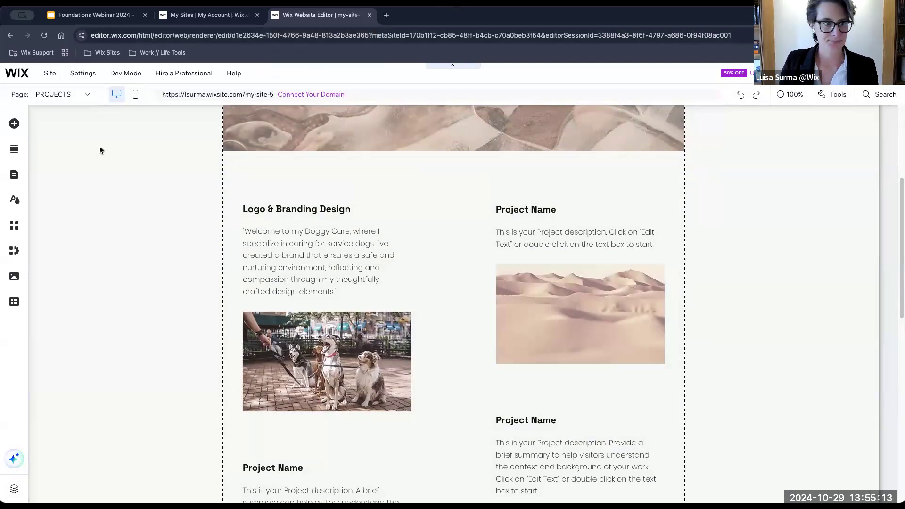
click(76, 99)
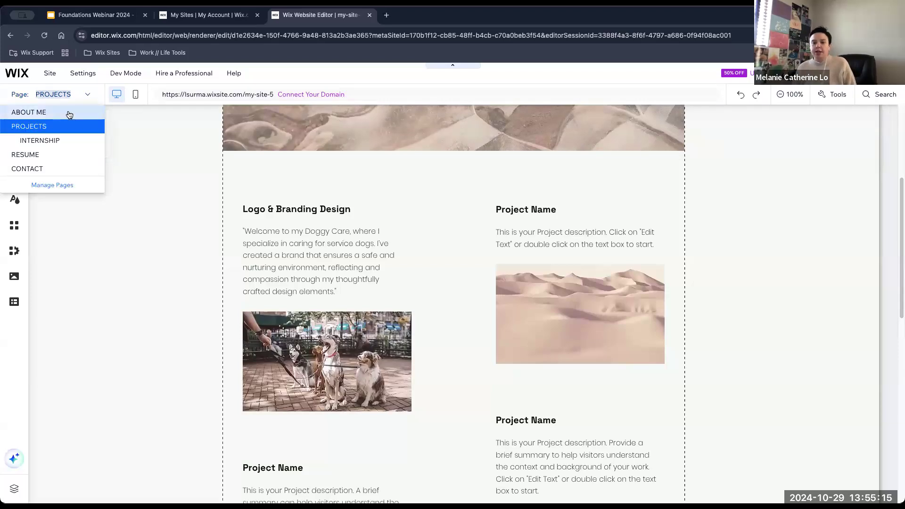
click(228, 17)
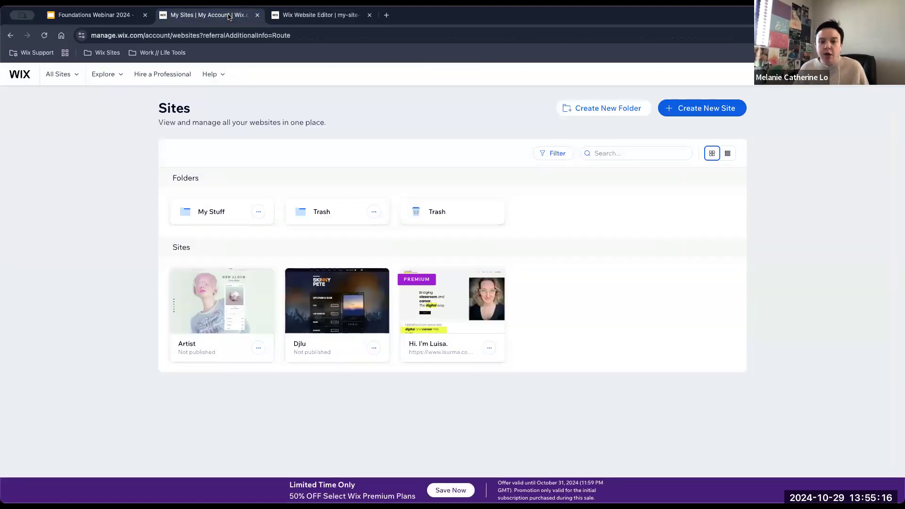
click(320, 19)
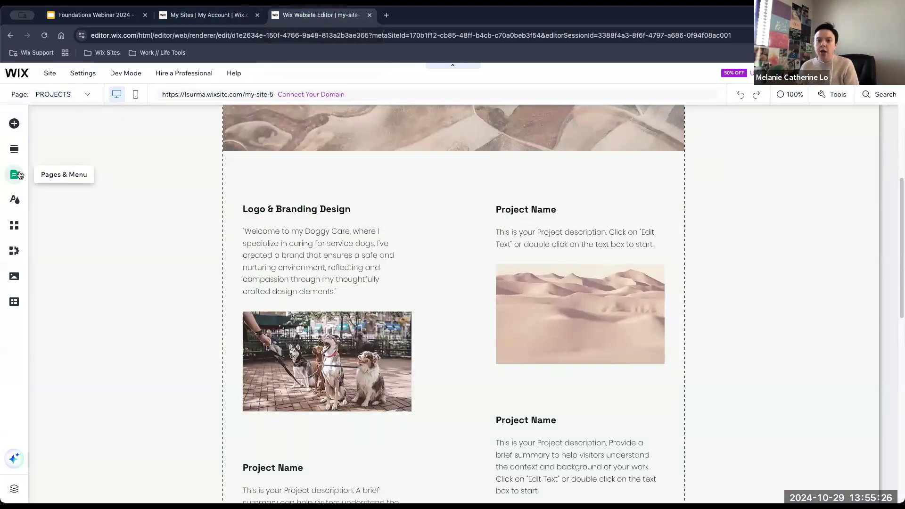
click(20, 175)
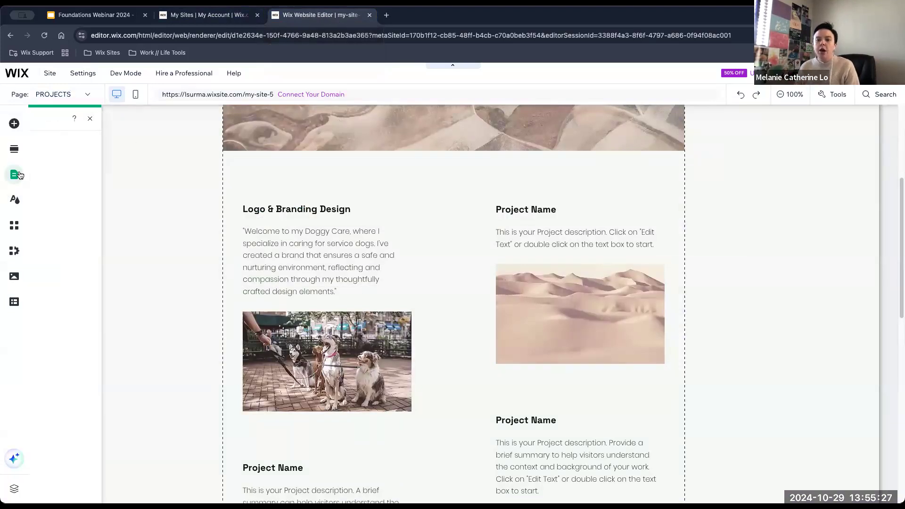
click(246, 121)
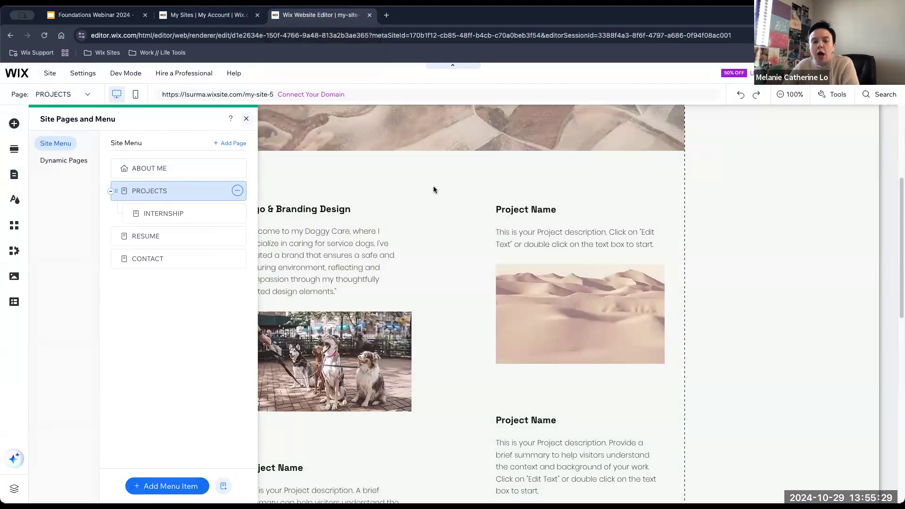
scroll(441, 238, up, 4)
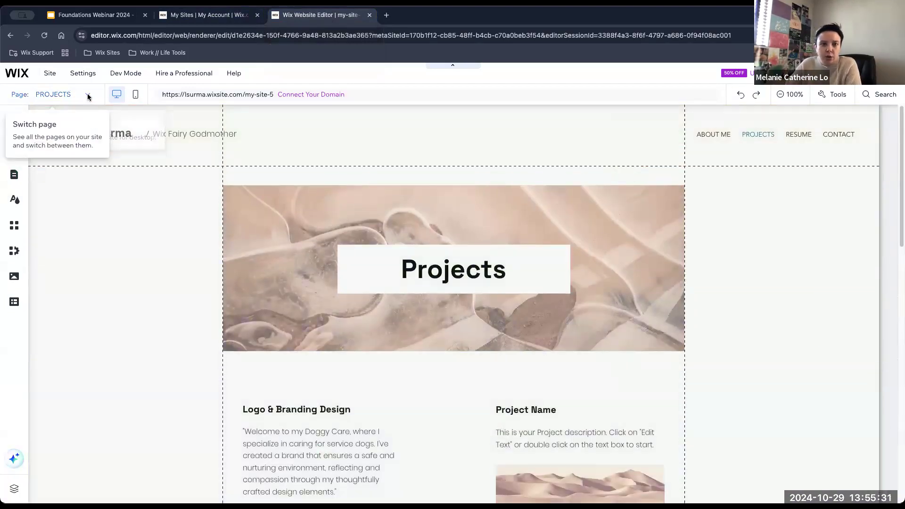
click(76, 95)
click(72, 111)
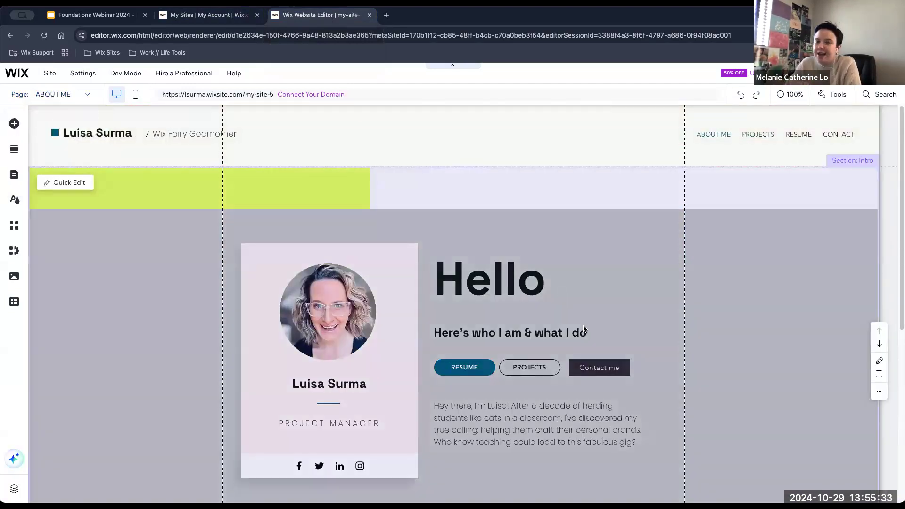
Examine the intro paragraph and browse the available text elements, including Titles, Paragraphs and Collapsible Text.
click(551, 415)
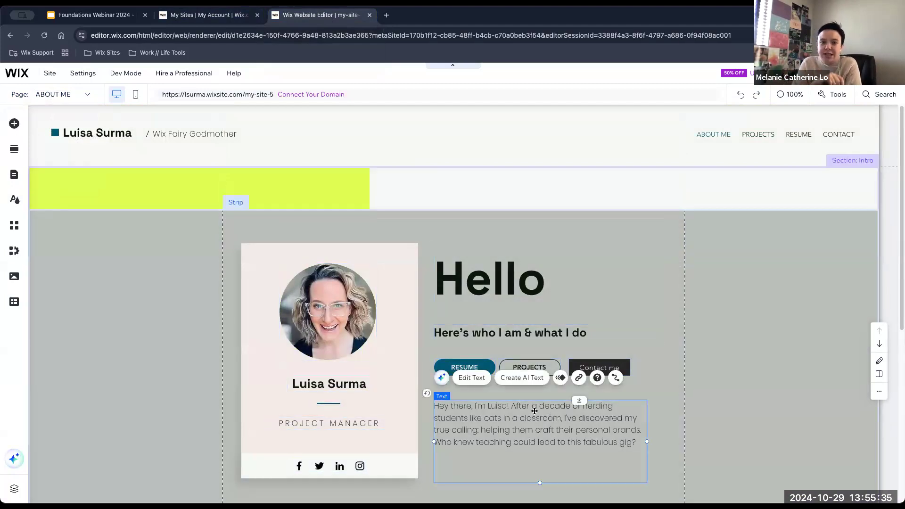
double_click(534, 410)
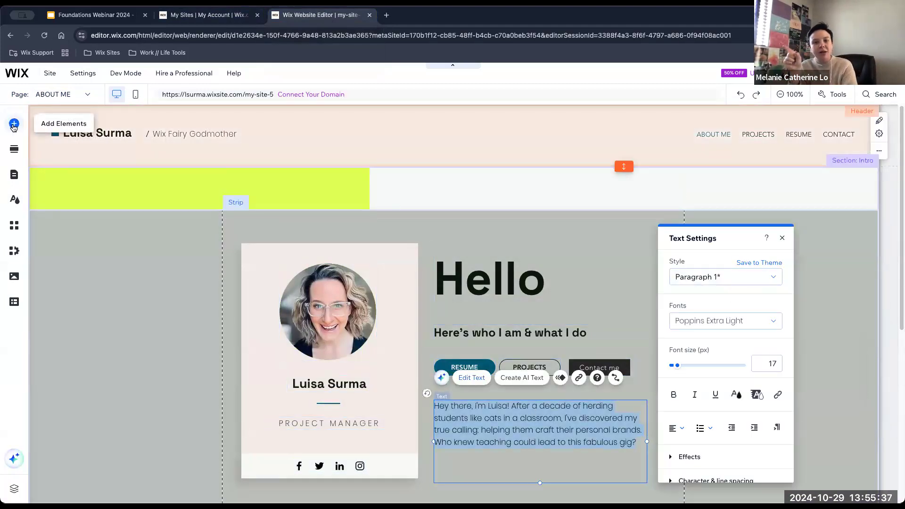
click(14, 123)
click(50, 148)
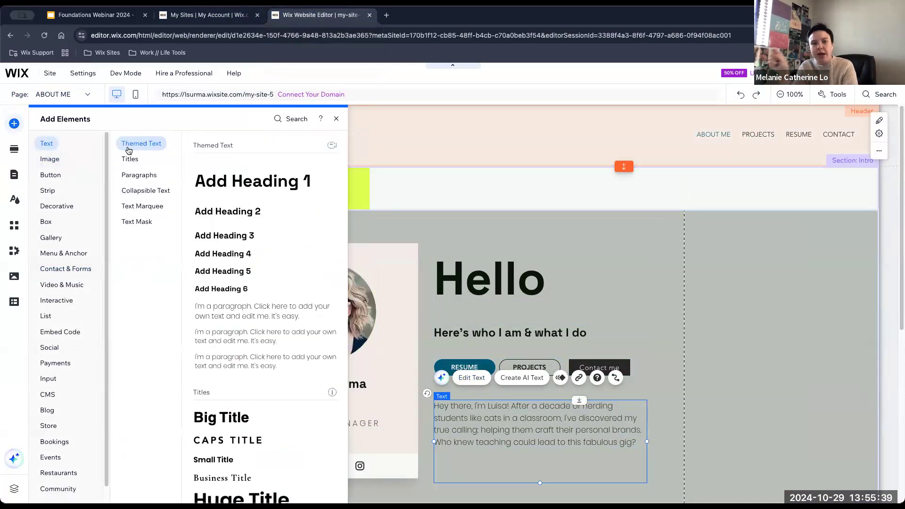
click(131, 159)
click(136, 175)
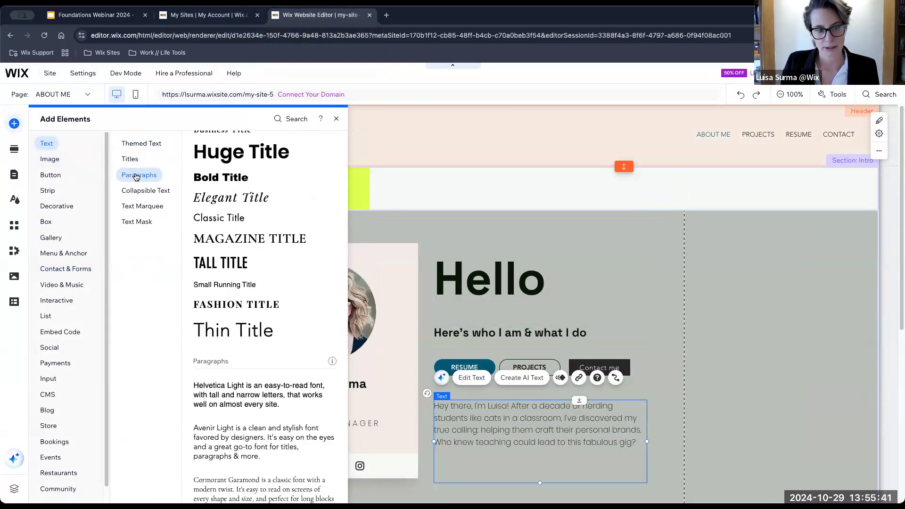
click(140, 194)
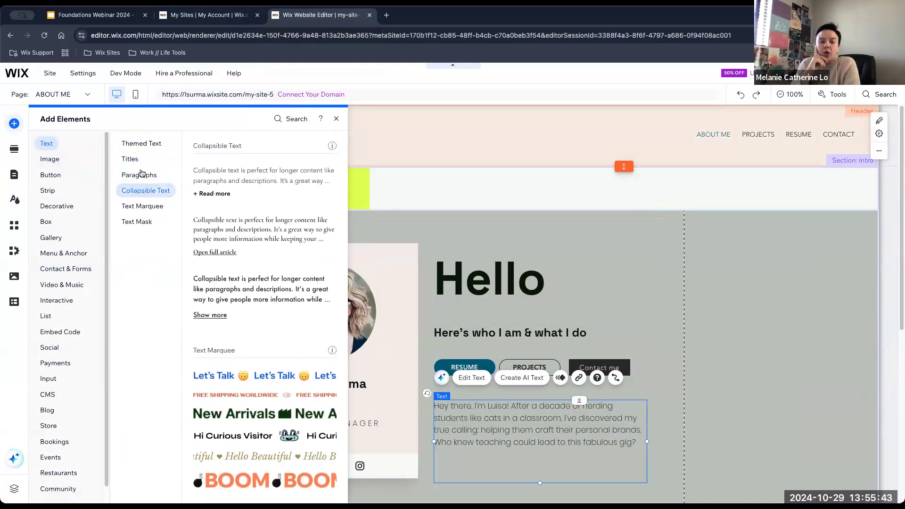
click(131, 159)
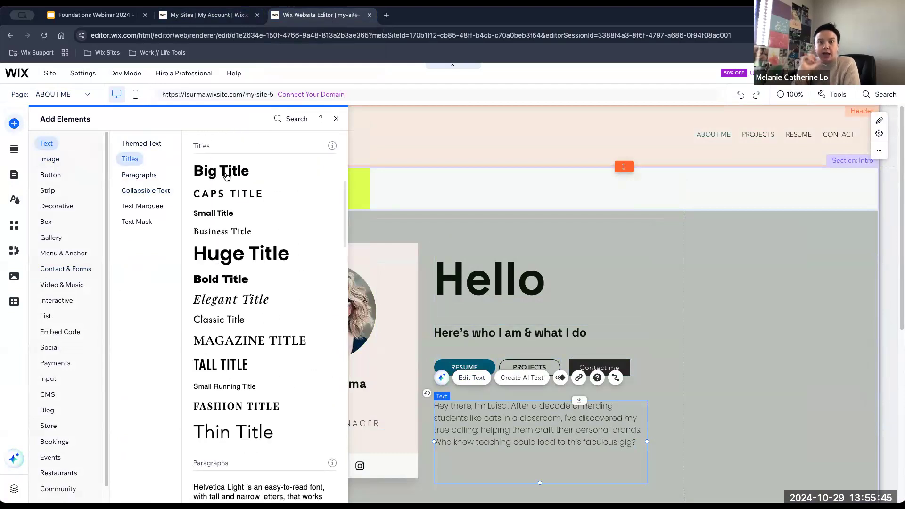
click(337, 119)
Add a blank section between the intro and "Join the Club" sections and insert a Big Title text element in it.
scroll(486, 316, down, 5)
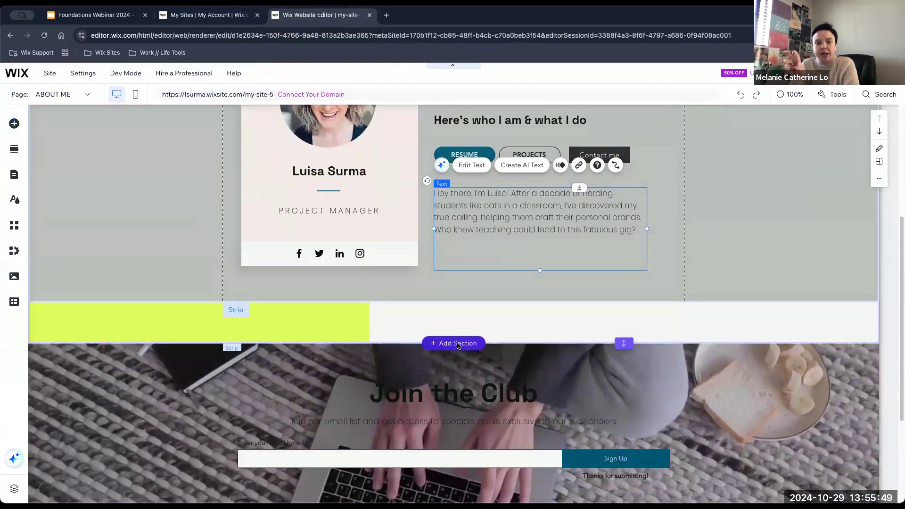
click(458, 344)
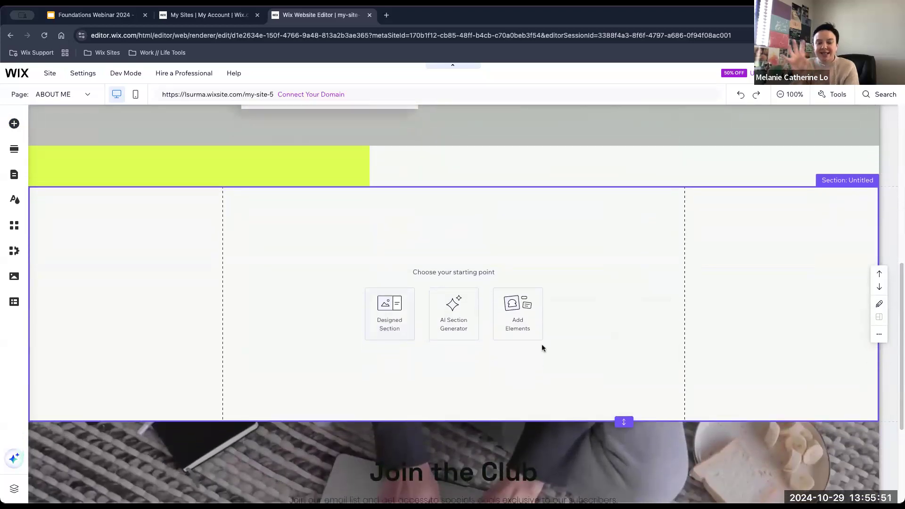
click(518, 309)
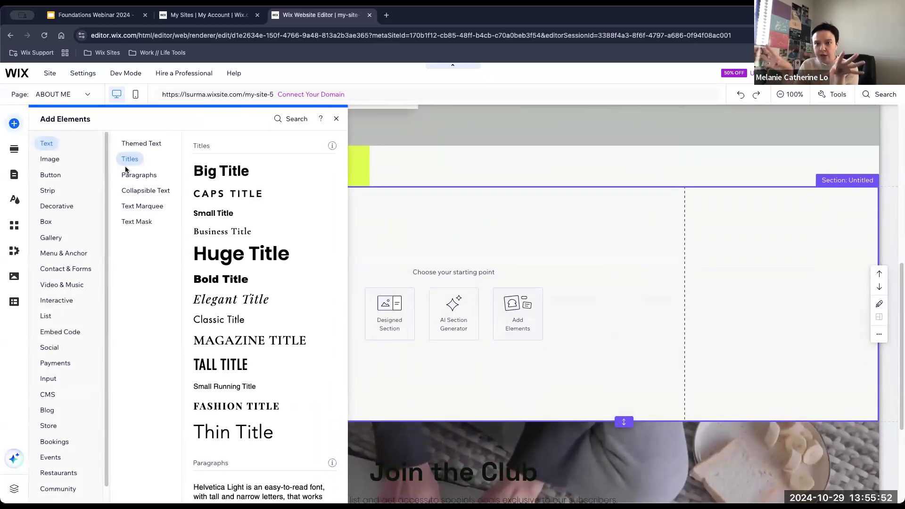
click(51, 159)
click(57, 147)
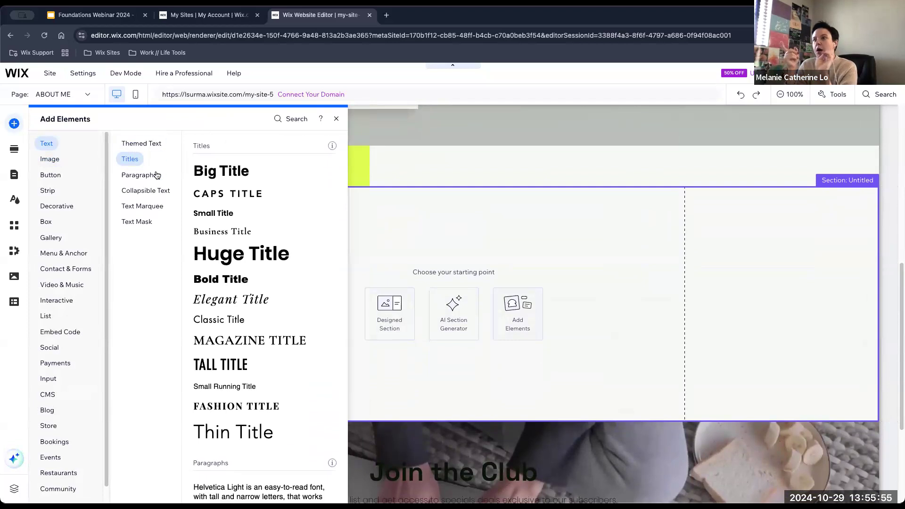
click(221, 170)
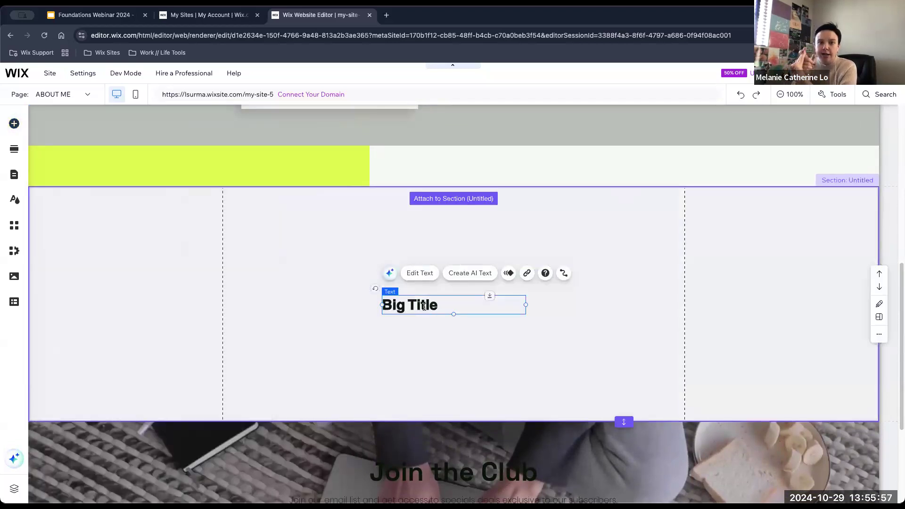
Change the new section's title text to "My Work" and move it to the upper-left part of the section's content area.
double_click(424, 307)
text(My Woi)
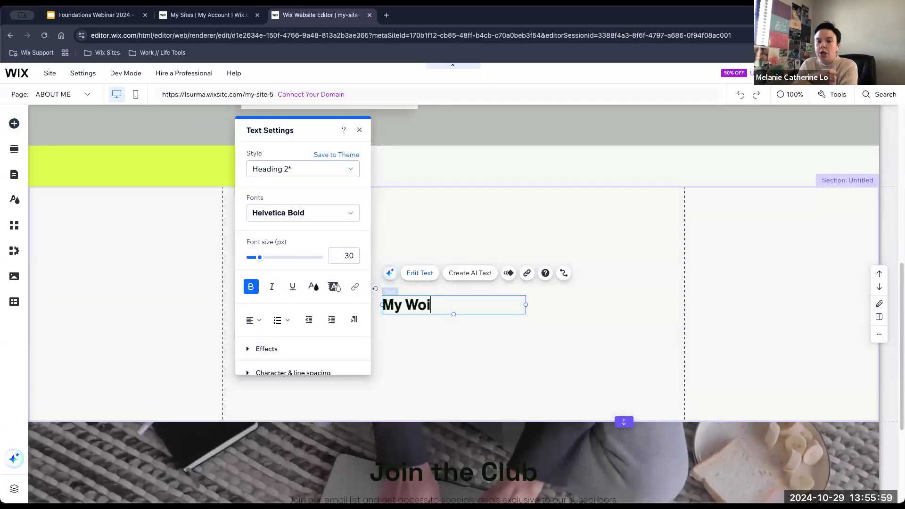
text(rk)
key(BackSpace)
key(BackSpace)
key(BackSpace)
text(rk)
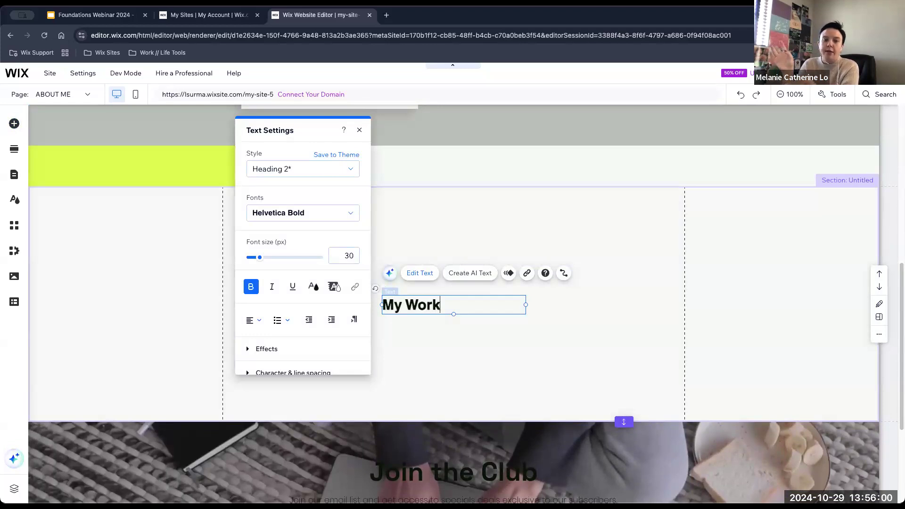
click(462, 349)
drag(431, 306, 318, 221)
click(293, 253)
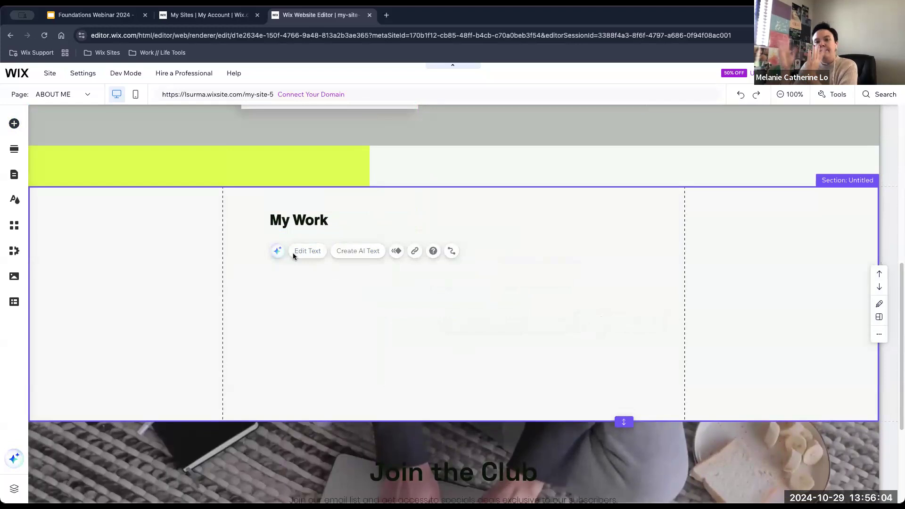
Add the Helvetica Light paragraph element to the new section and place it directly below the "My Work" title.
click(14, 124)
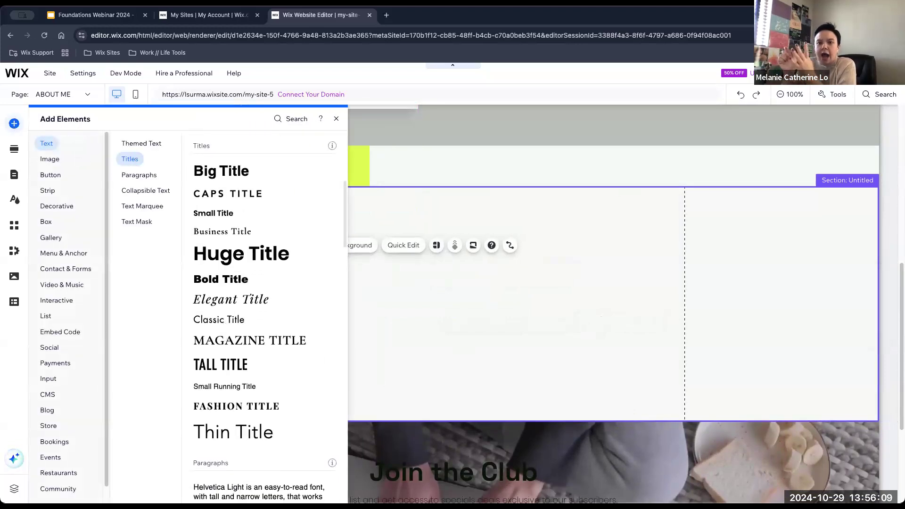
click(258, 491)
drag(430, 321, 308, 262)
Browse other addable elements, including free Wix images, buttons, menus and anchors, video and music, and payments.
click(14, 123)
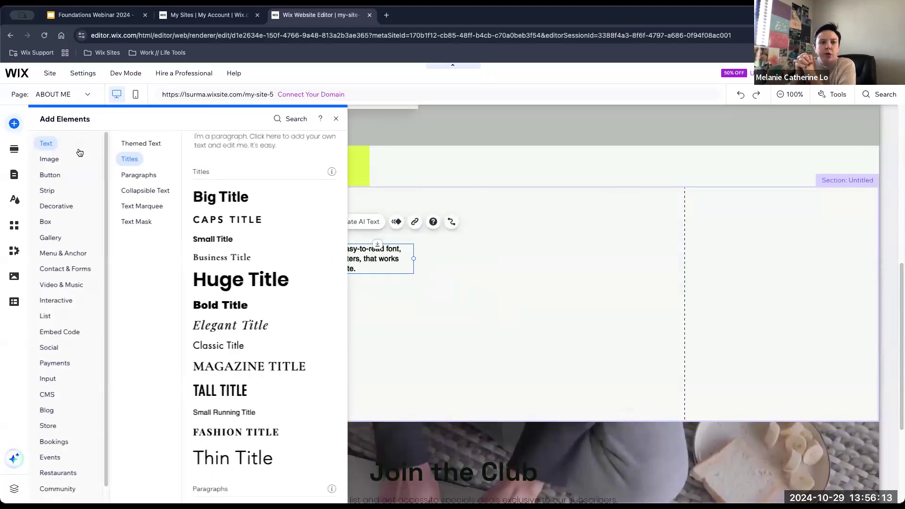
click(50, 160)
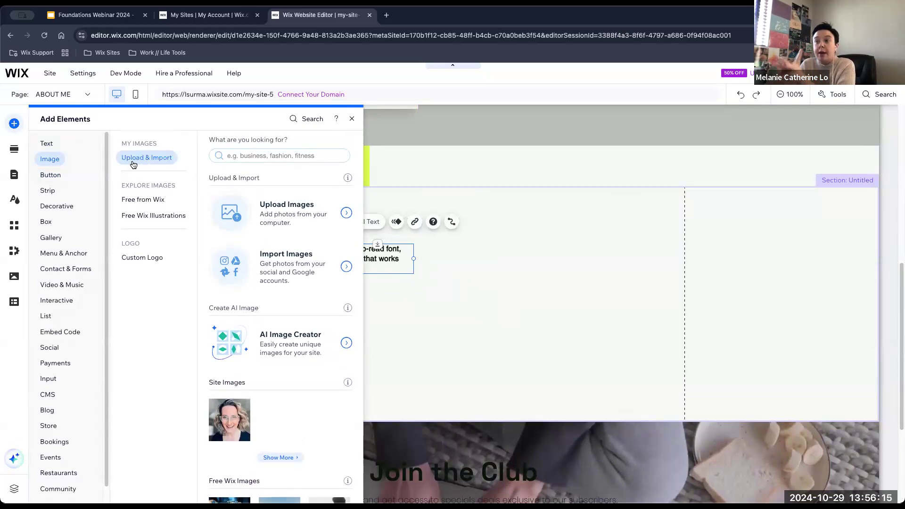
click(144, 200)
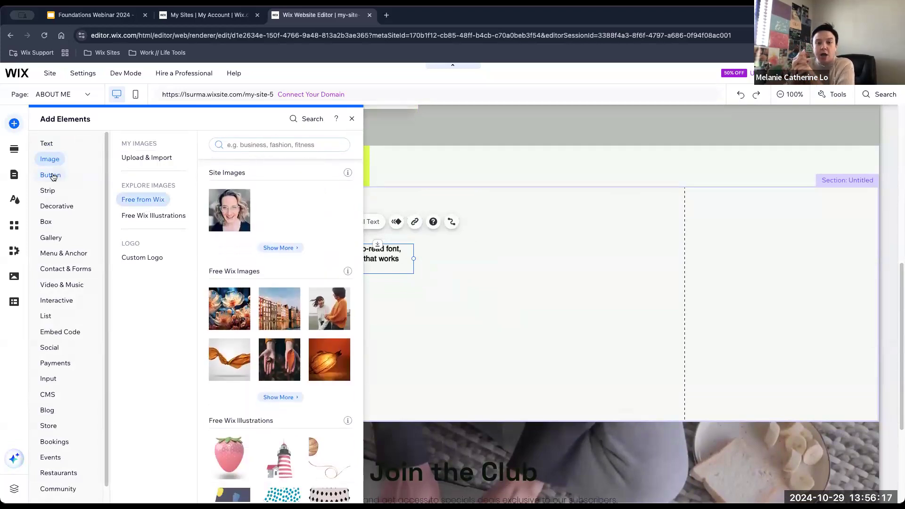
click(50, 175)
click(61, 253)
click(66, 286)
click(70, 367)
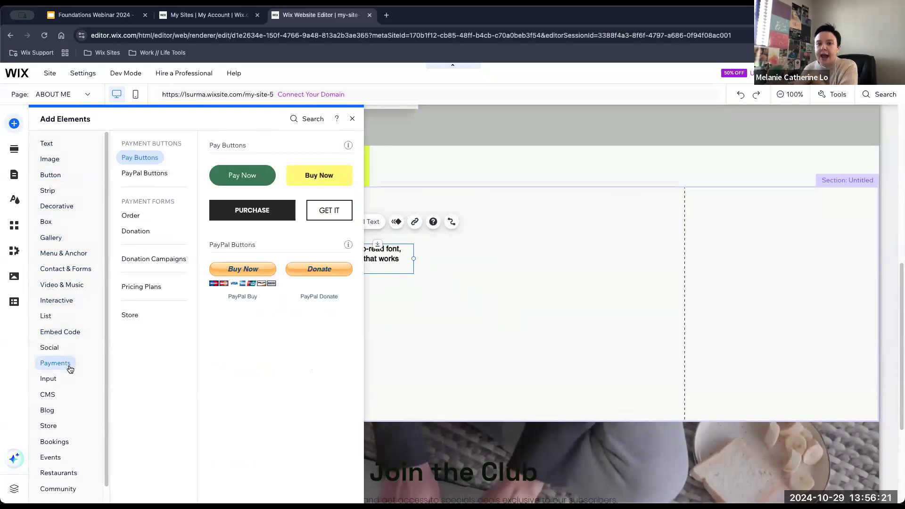
click(352, 118)
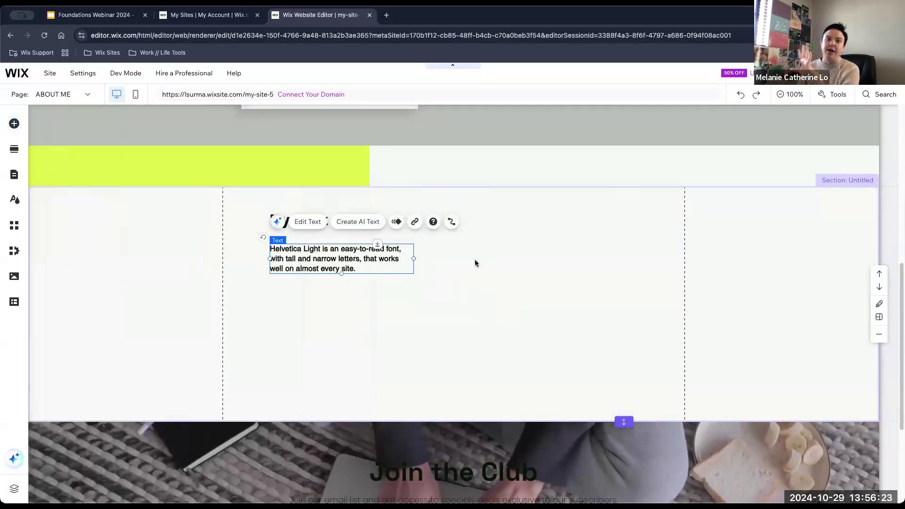
click(475, 260)
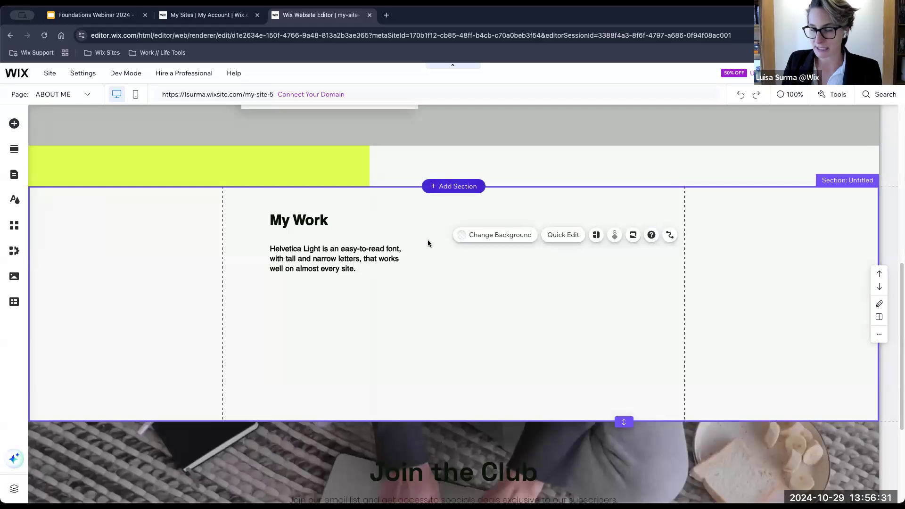
double_click(309, 220)
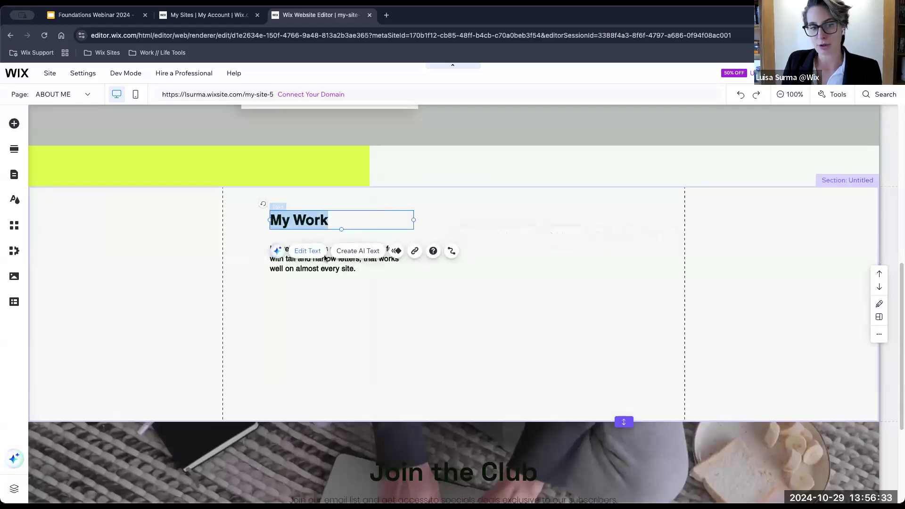
click(325, 264)
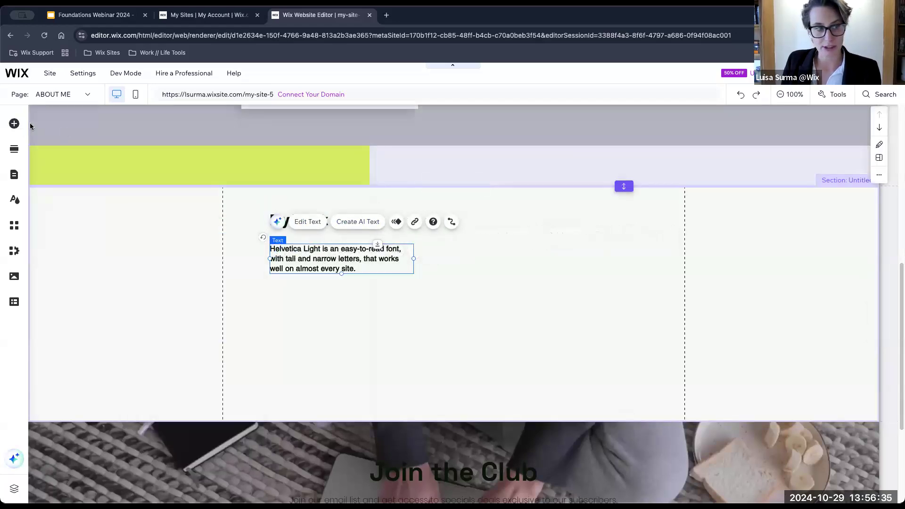
click(15, 124)
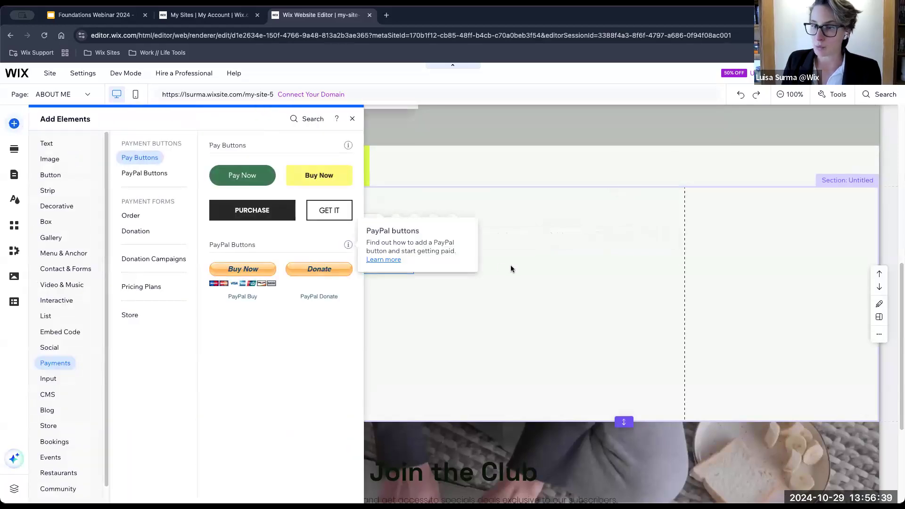
click(352, 119)
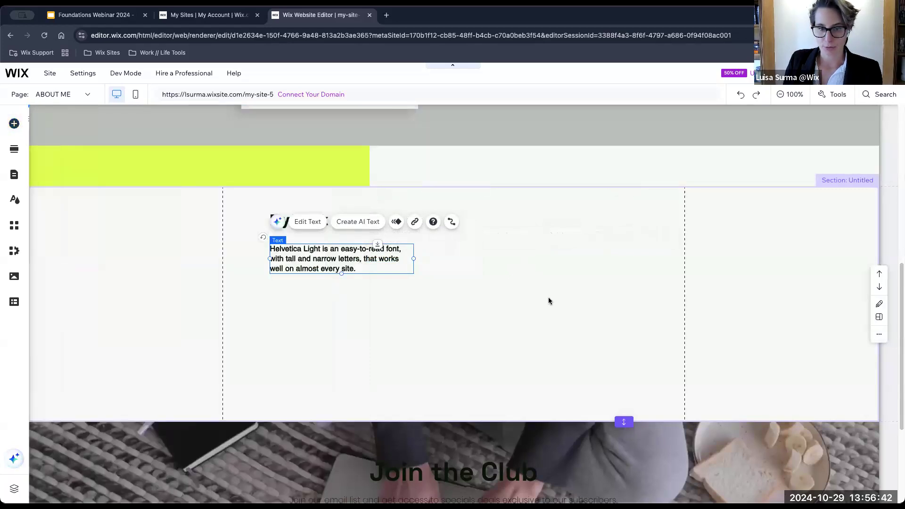
click(519, 271)
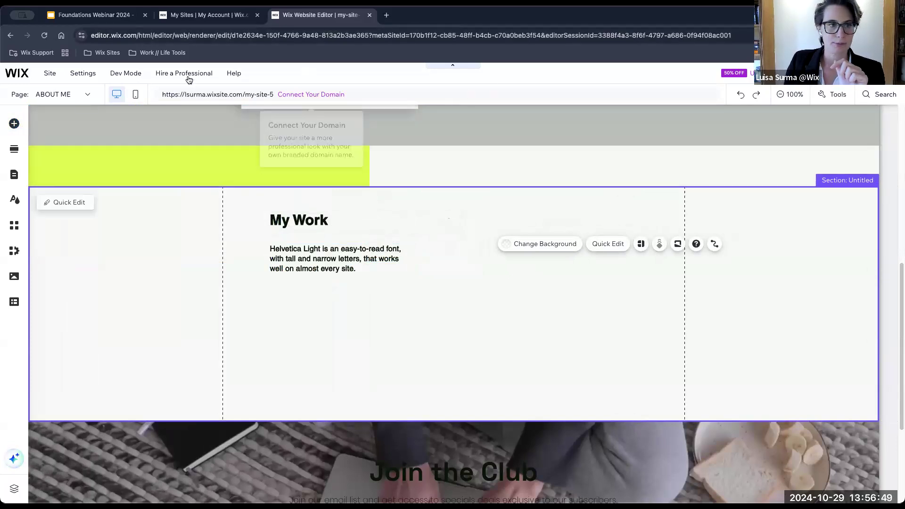
Open the site's dashboard from the editor and expand the "Connect a custom domain" setup task.
mouse_move(60, 76)
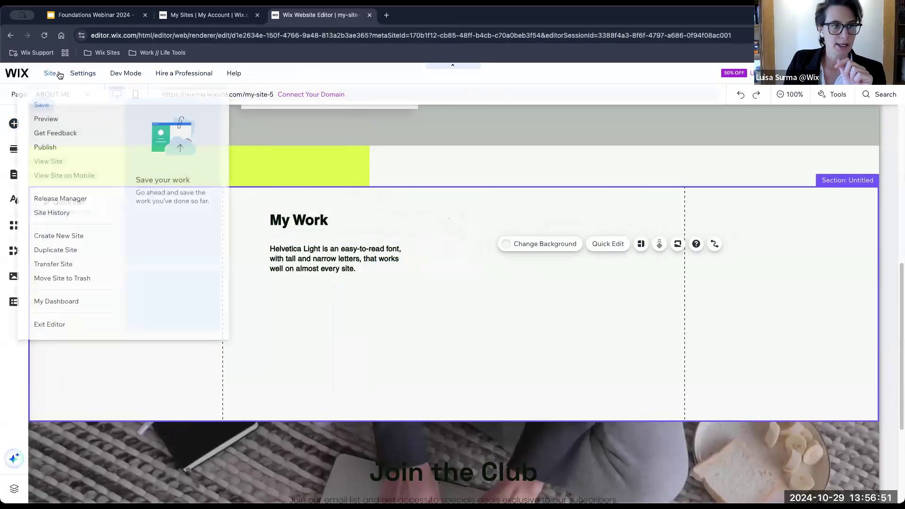
click(62, 303)
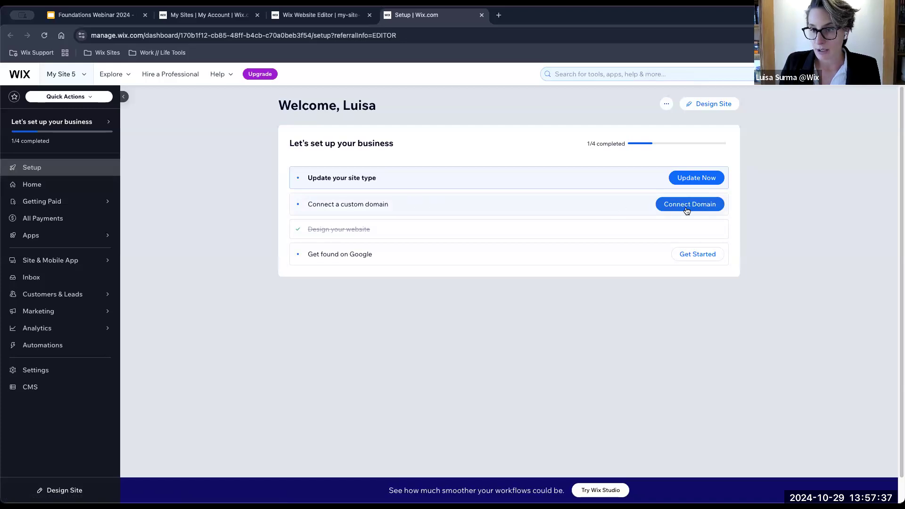
click(578, 212)
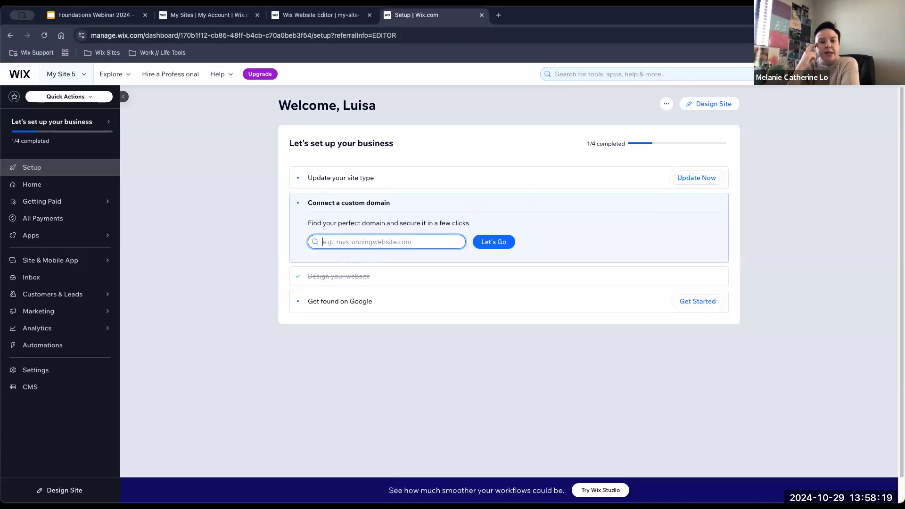
View the site's Analytics Highlights overview and return to the business setup checklist.
mouse_move(82, 263)
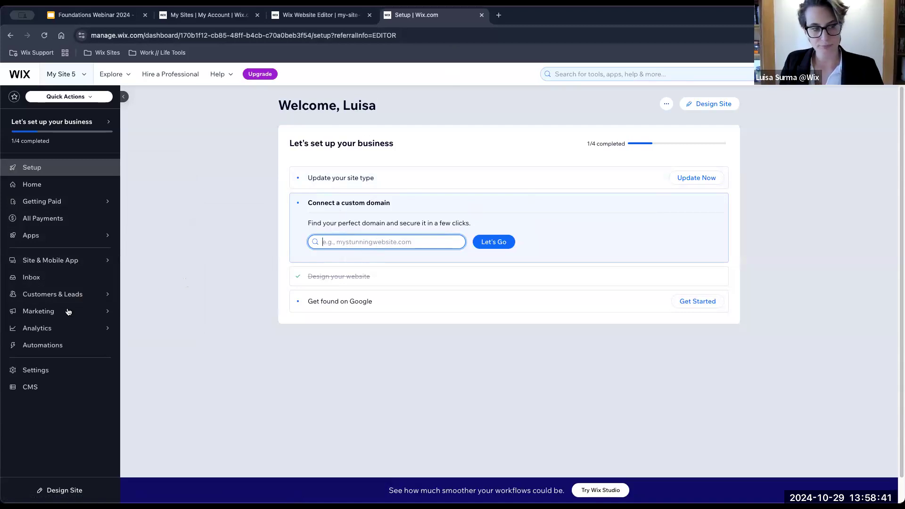
click(74, 330)
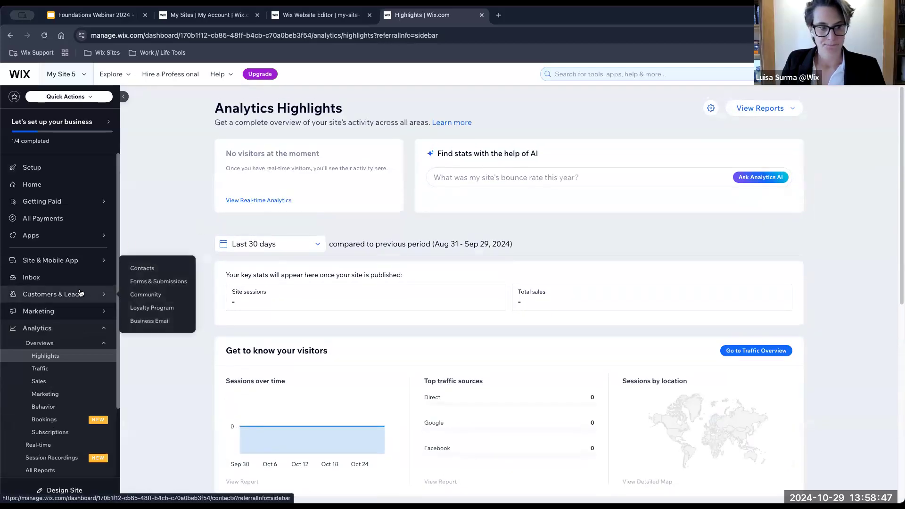
mouse_move(59, 315)
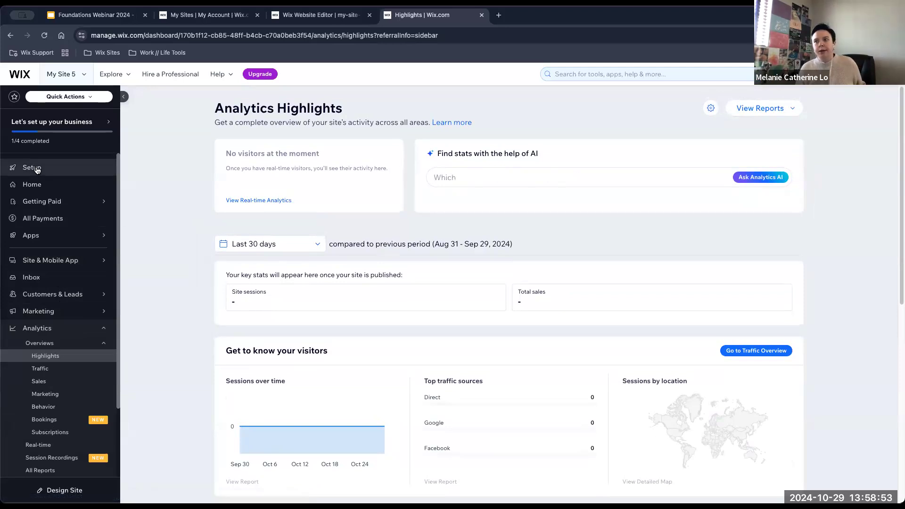
click(37, 169)
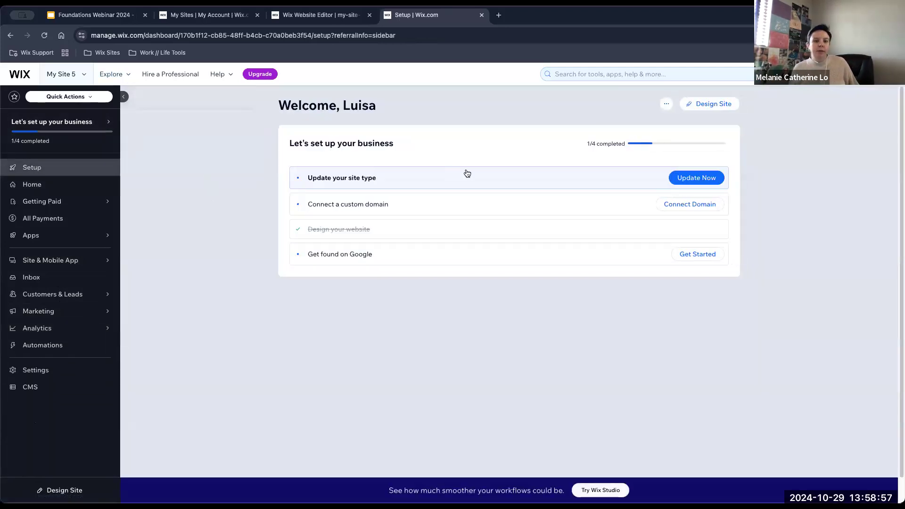
Review the site's settings, from the General options through Communications and Notifications to Advanced.
click(36, 371)
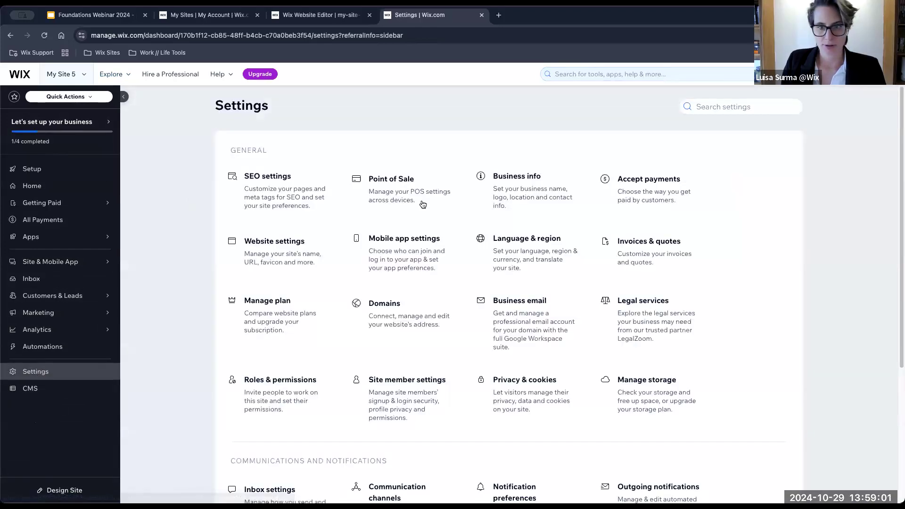
scroll(419, 257, down, 3)
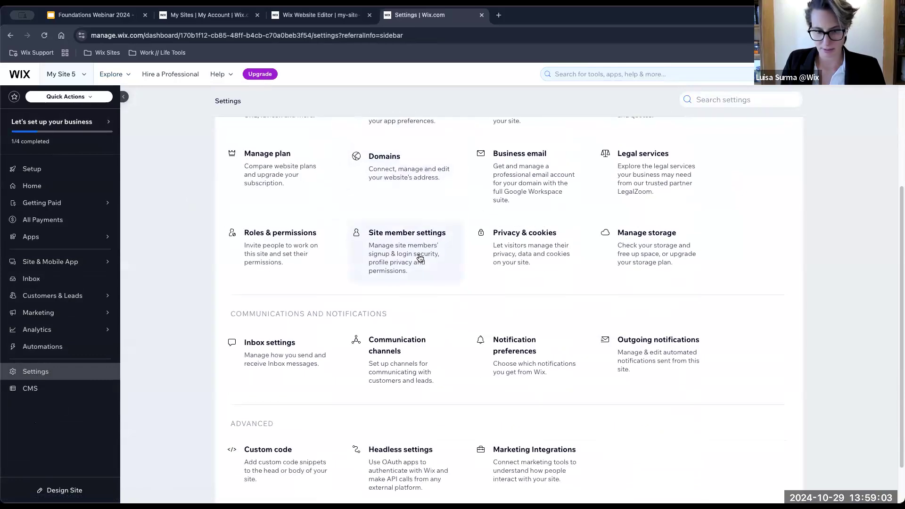
scroll(419, 258, up, 3)
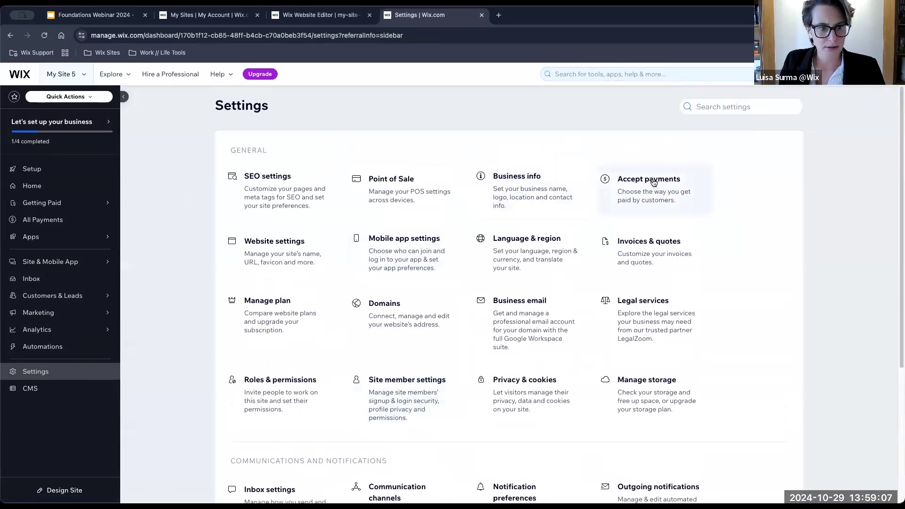
scroll(434, 316, down, 2)
scroll(432, 318, down, 3)
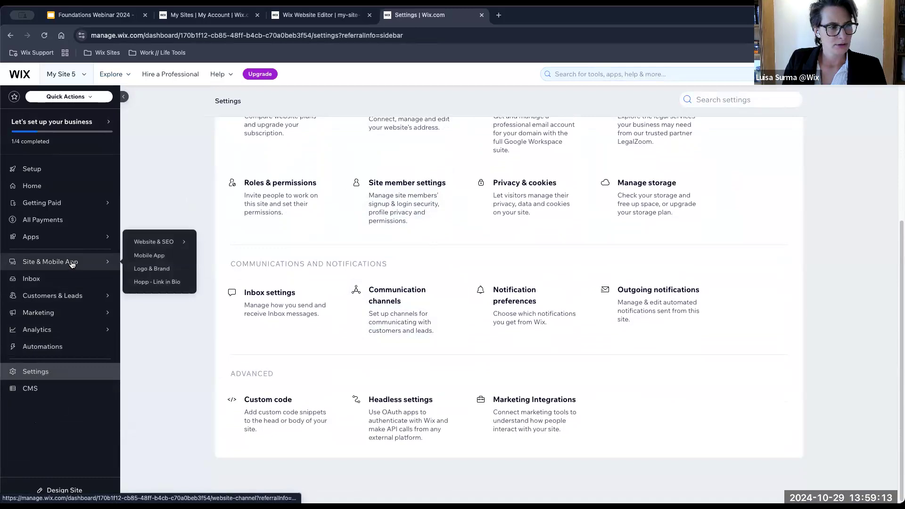
Compare the available Premium plans from the dashboard home and return to the dashboard.
click(40, 191)
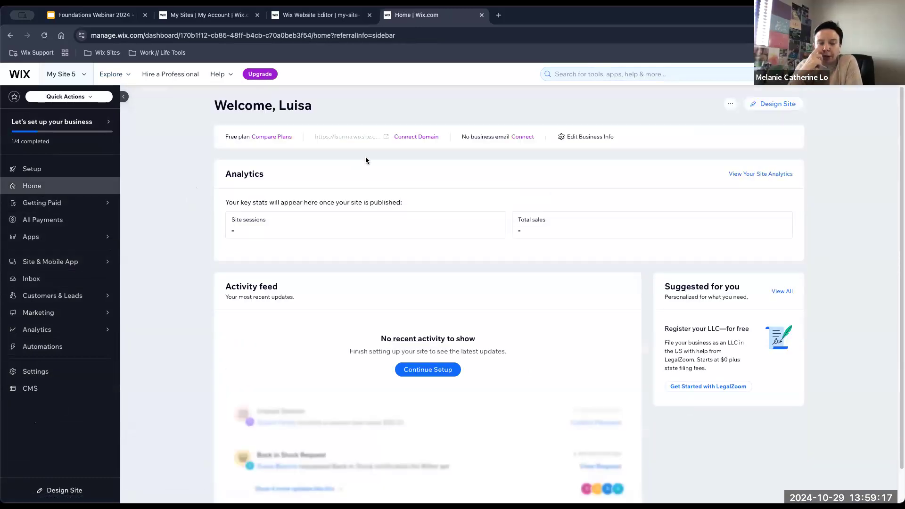
click(275, 138)
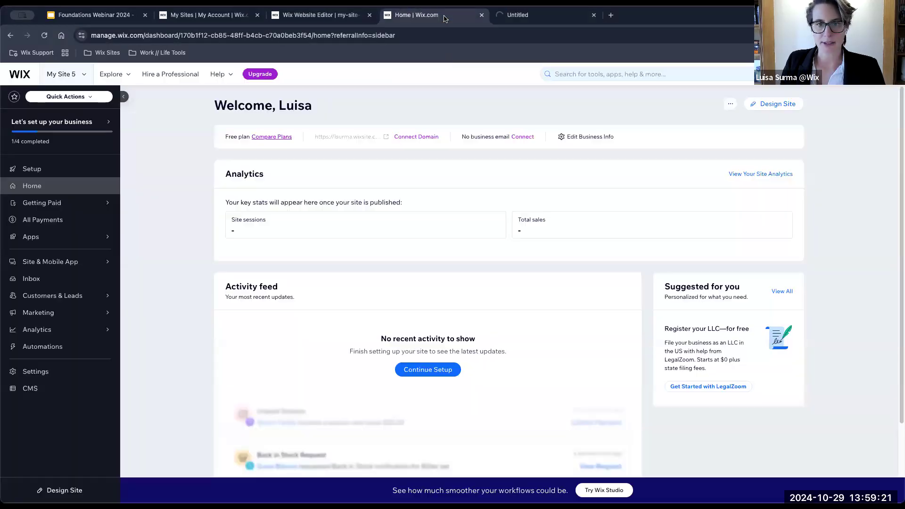
click(445, 16)
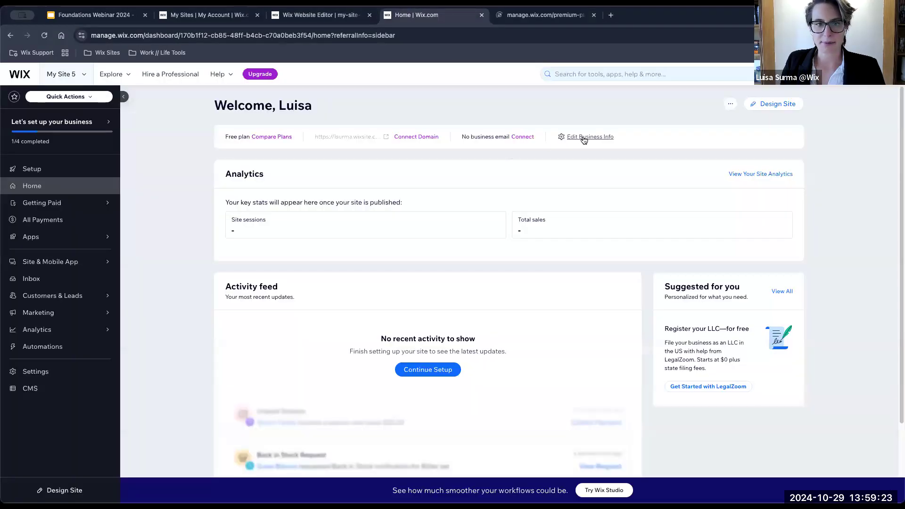
click(552, 17)
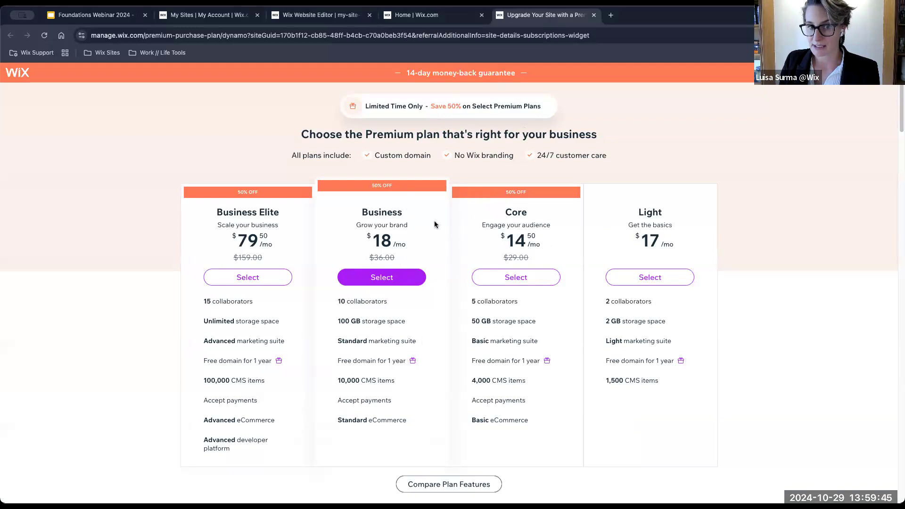
click(424, 15)
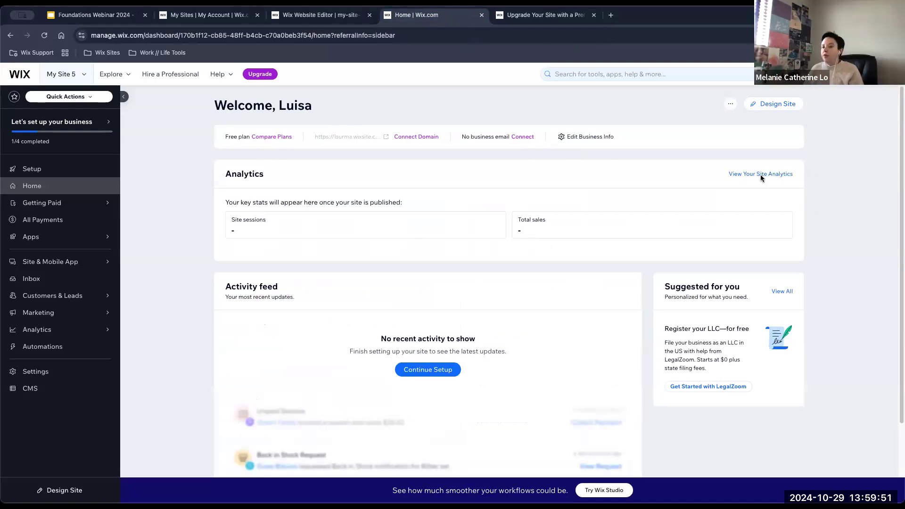
Look through the additional site actions on the dashboard home and close the Premium plans page.
click(730, 104)
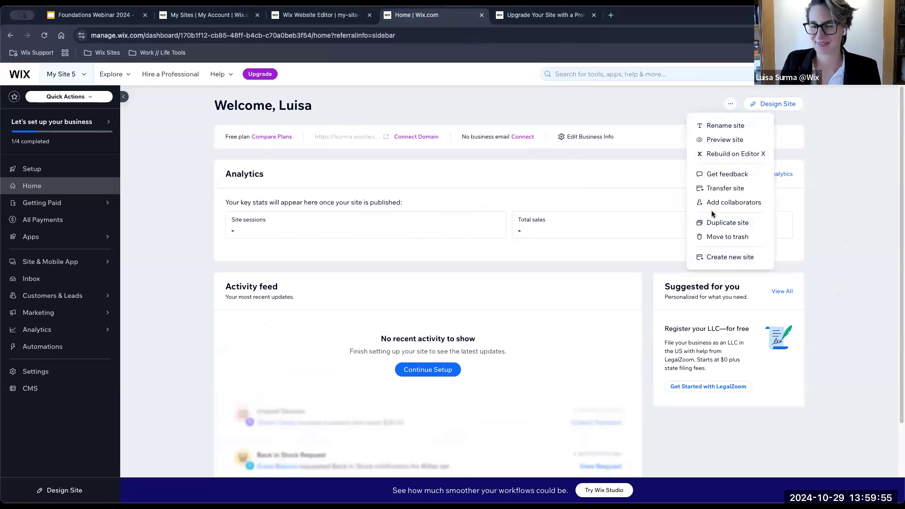
click(593, 15)
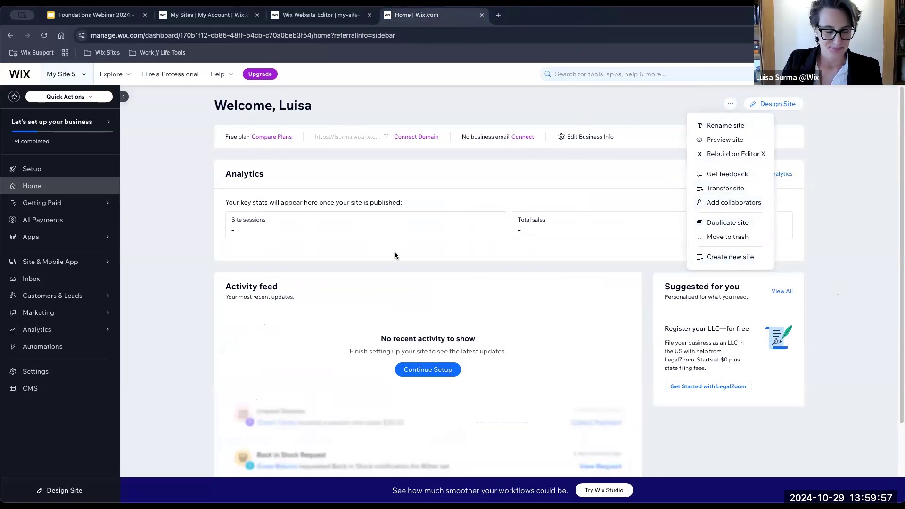
scroll(464, 332, down, 1)
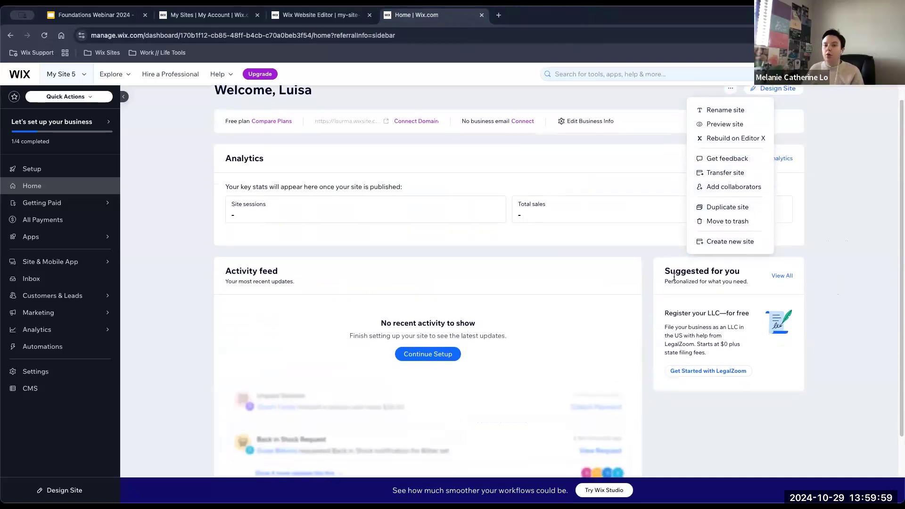
click(660, 247)
scroll(840, 89, up, 1)
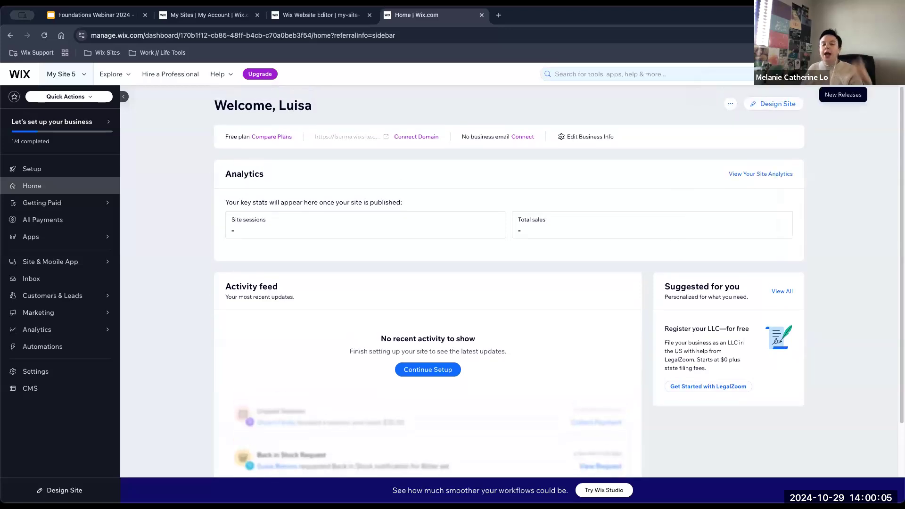
Open the Account Settings page to view the account info, login info and account security.
mouse_move(885, 75)
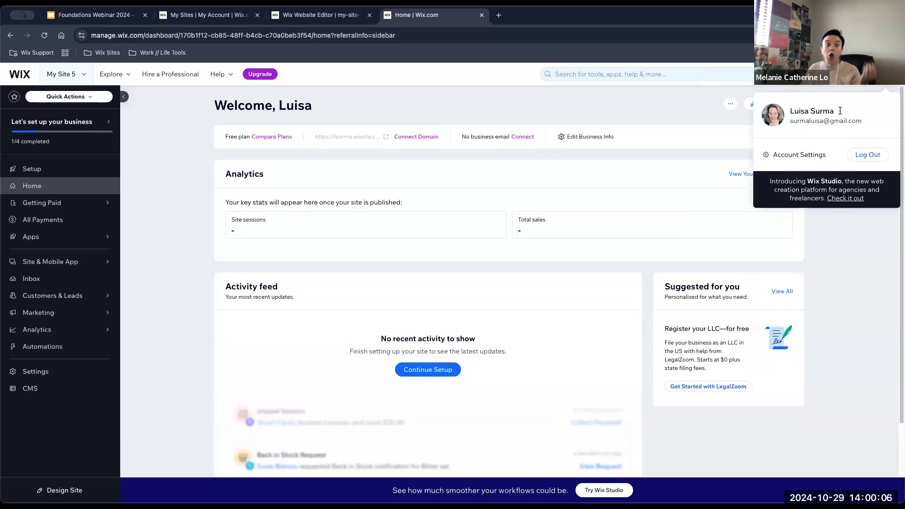
click(793, 156)
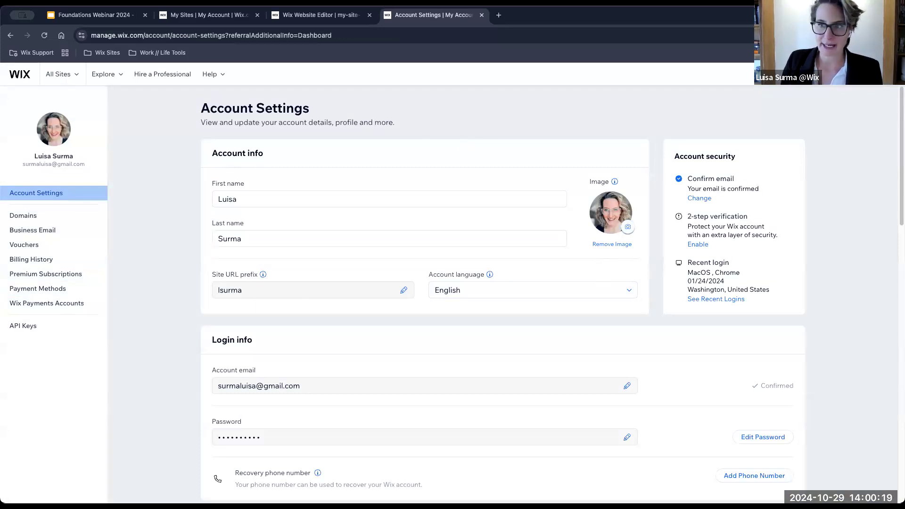
mouse_move(878, 78)
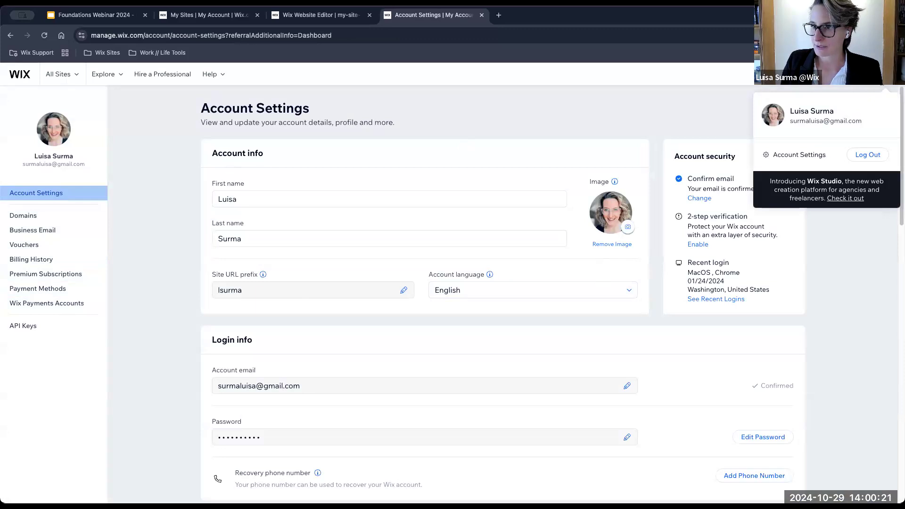
click(776, 157)
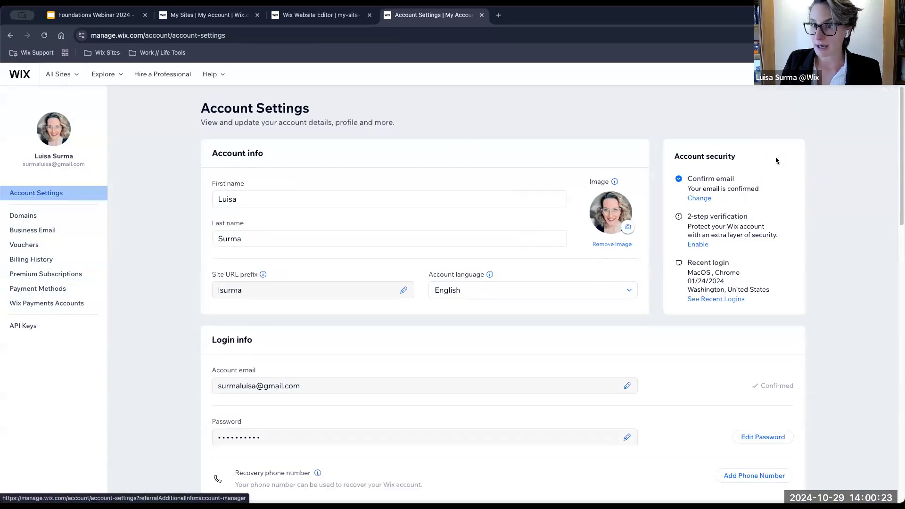
Review the account's premium subscriptions and domains, and go to the overview of all sites.
click(55, 275)
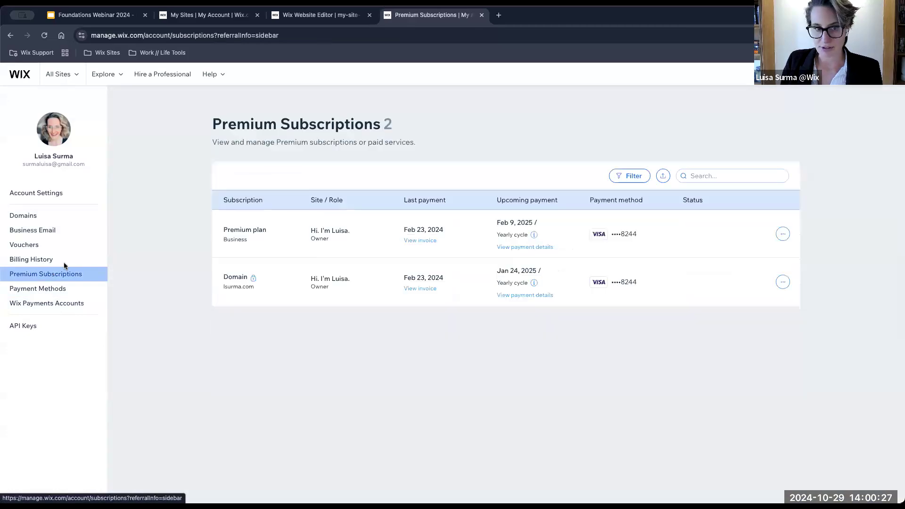
click(31, 217)
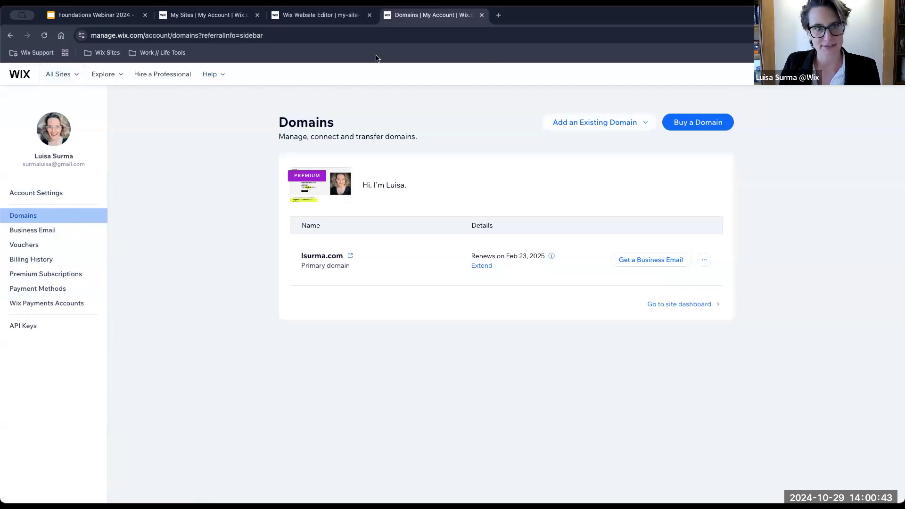
click(59, 76)
click(134, 264)
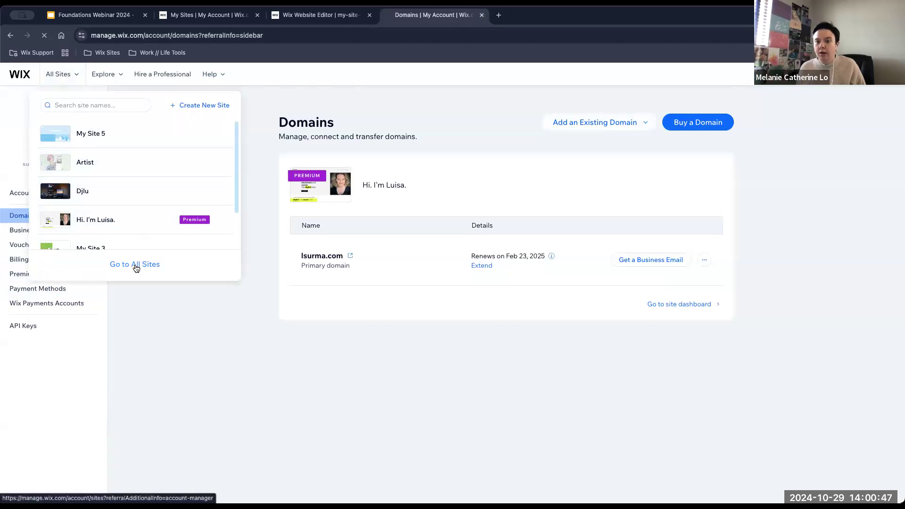